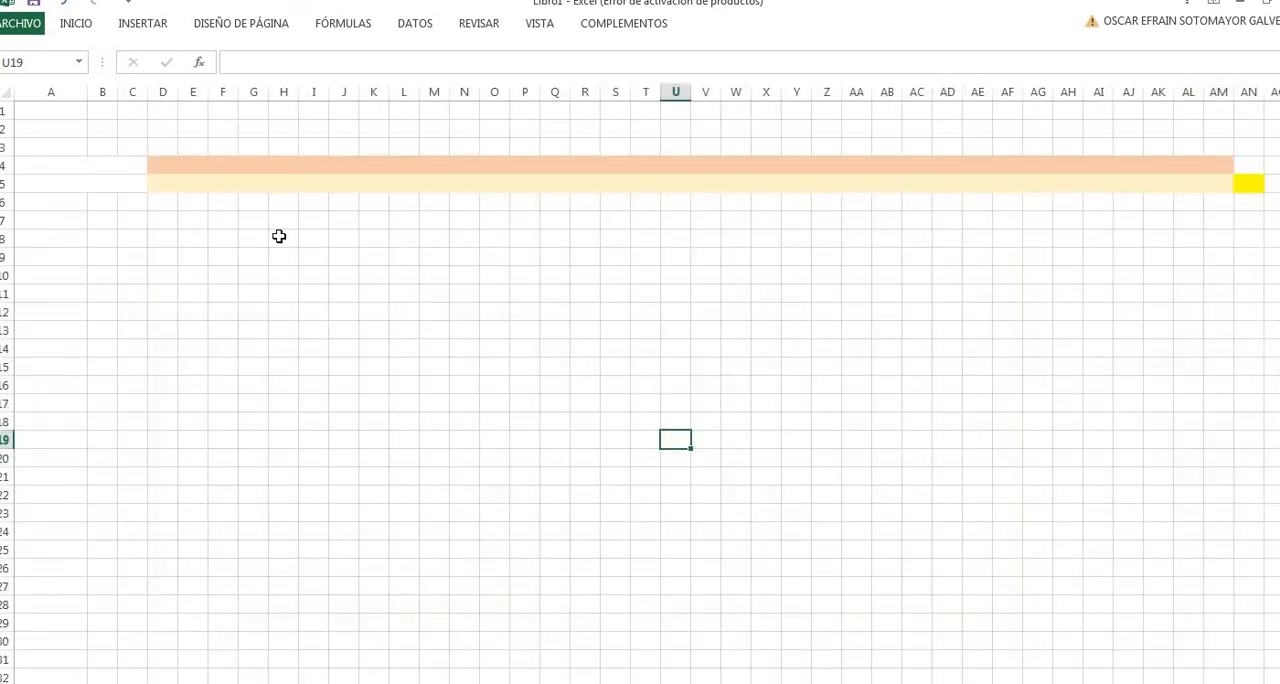
- Enter the label "Decision Variables" in cell A4
{"action": "left_click", "coordinate": [279, 236]}
{"action": "left_click", "coordinate": [69, 184]}
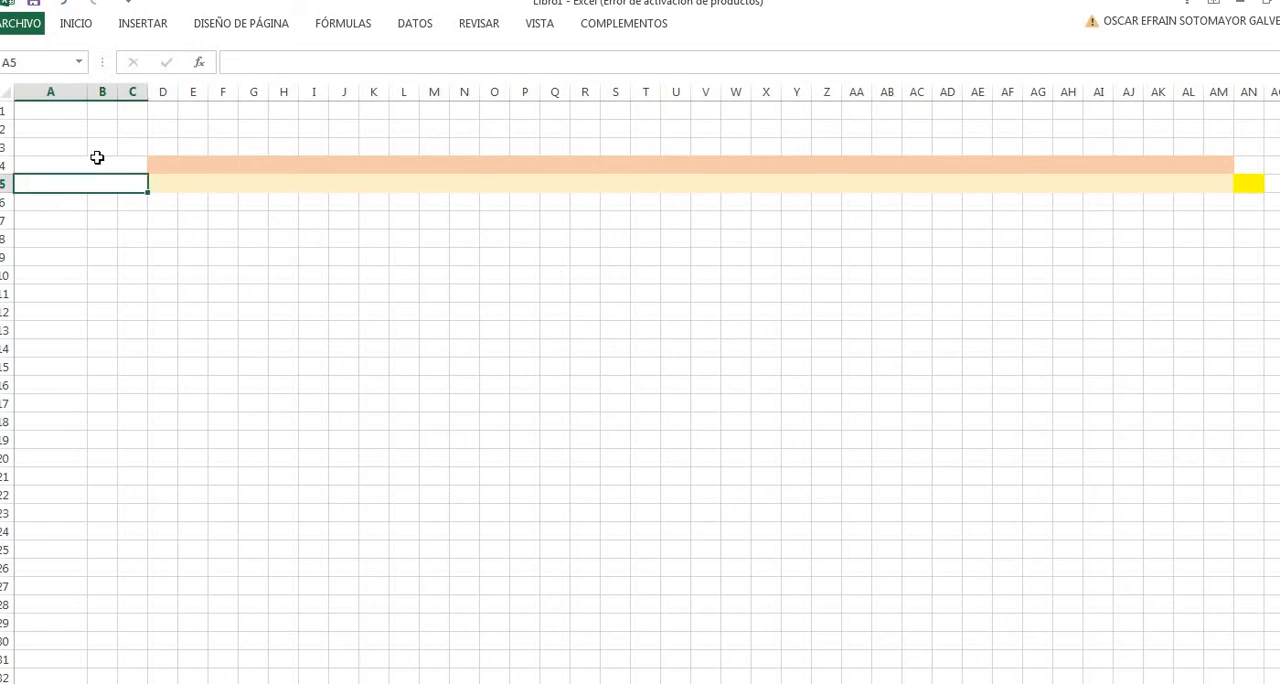
{"action": "key", "text": "Up"}
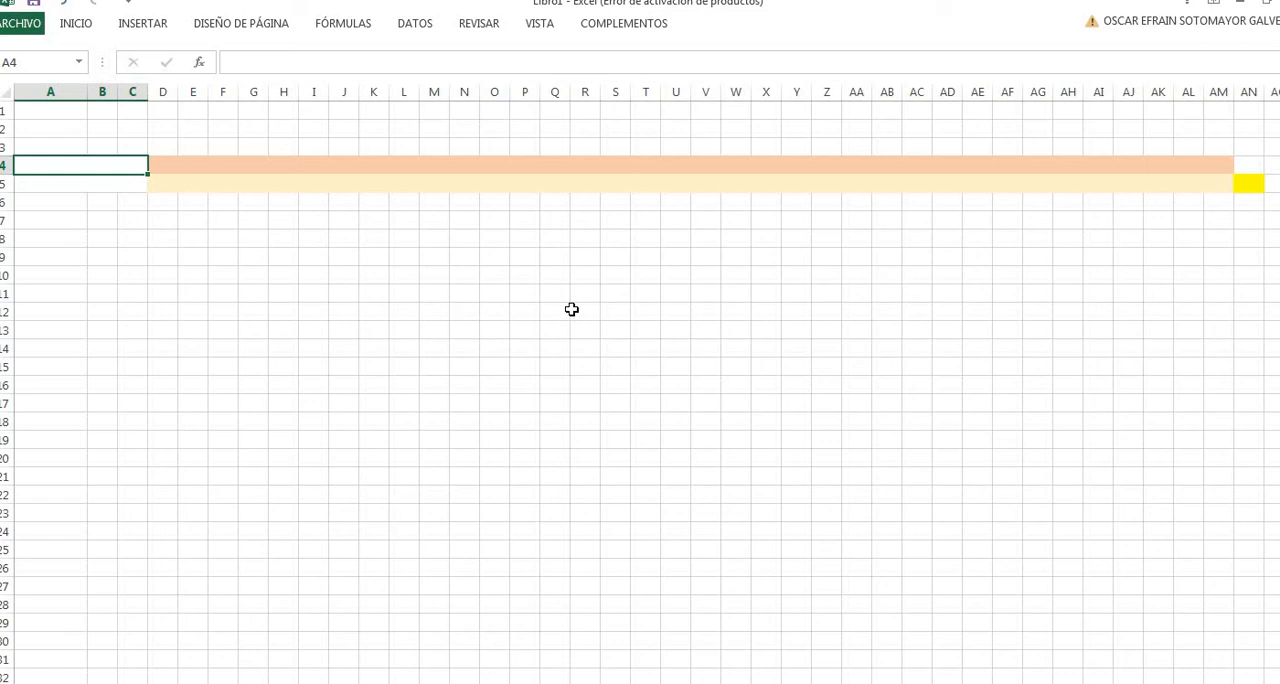
{"action": "type", "text": "Decision V"}
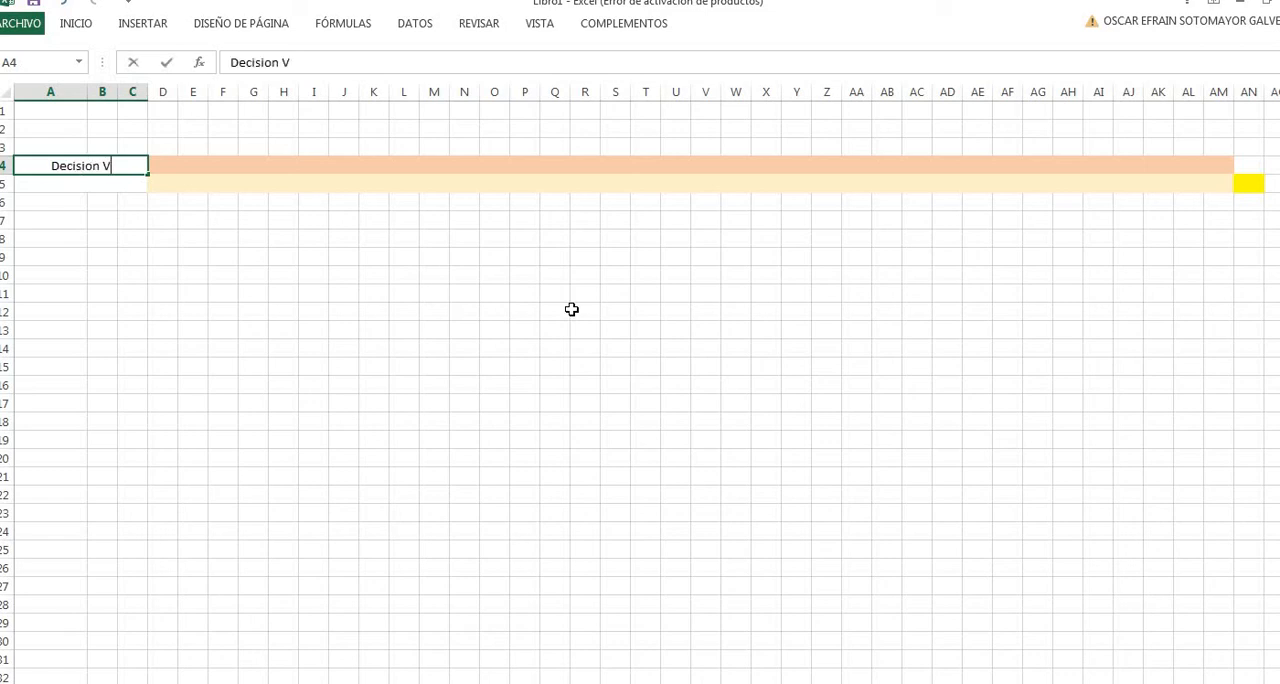
{"action": "type", "text": "ariables"}
{"action": "key", "text": "Return"}
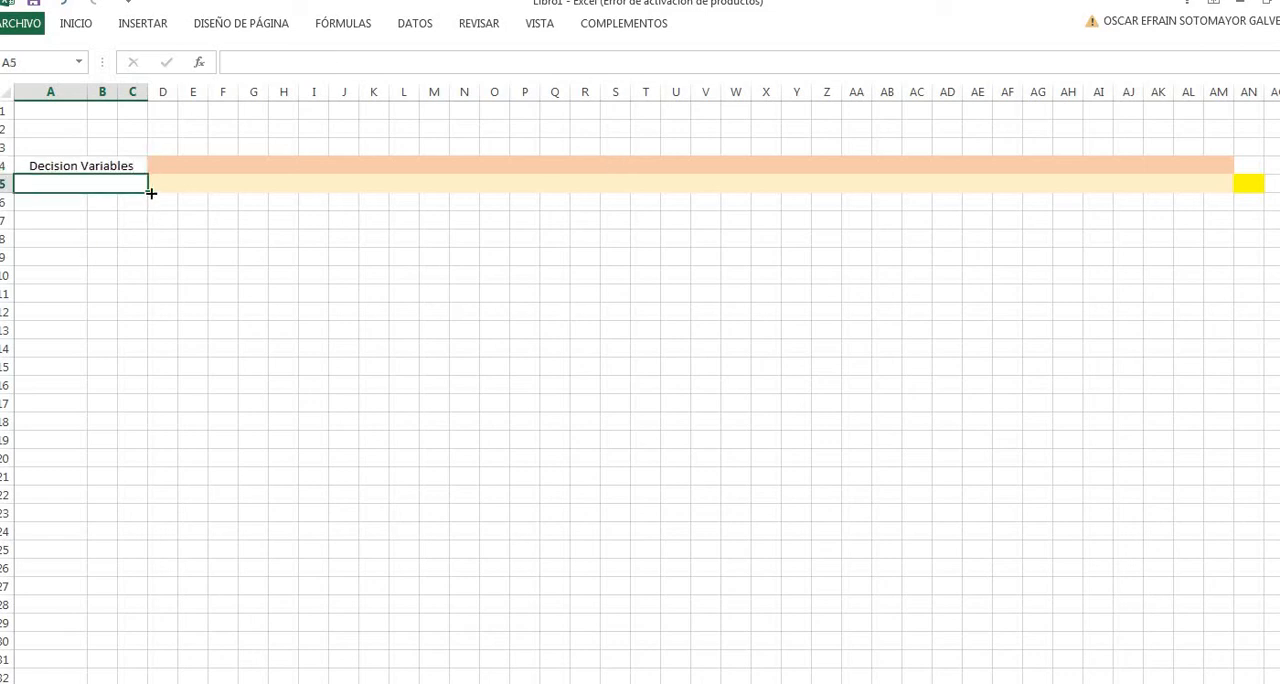
{"action": "left_click_drag", "start_coordinate": [163, 165], "coordinate": [1208, 163]}
{"action": "left_click", "coordinate": [654, 315]}
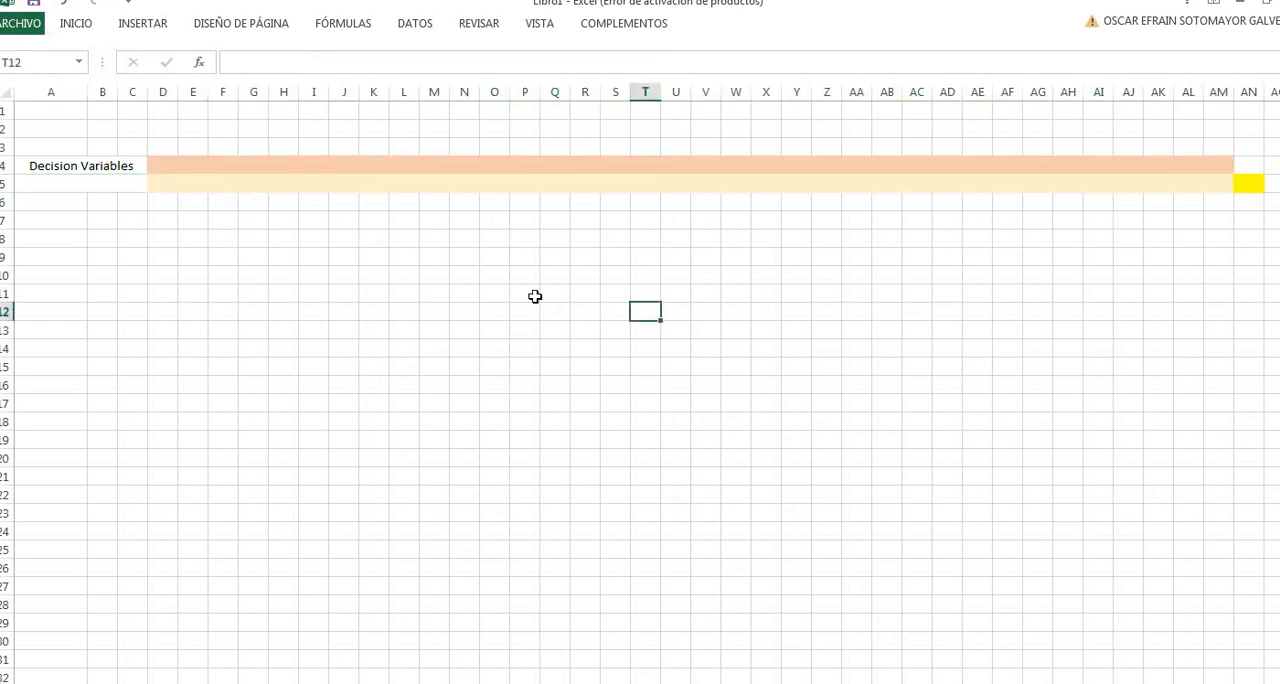
{"action": "left_click", "coordinate": [163, 166]}
{"action": "key", "text": "Right"}
{"action": "key", "text": "Right"}
{"action": "key", "text": "Right"}
{"action": "key", "text": "Right"}
{"action": "key", "text": "Right"}
{"action": "key", "text": "Right"}
{"action": "key", "text": "Right"}
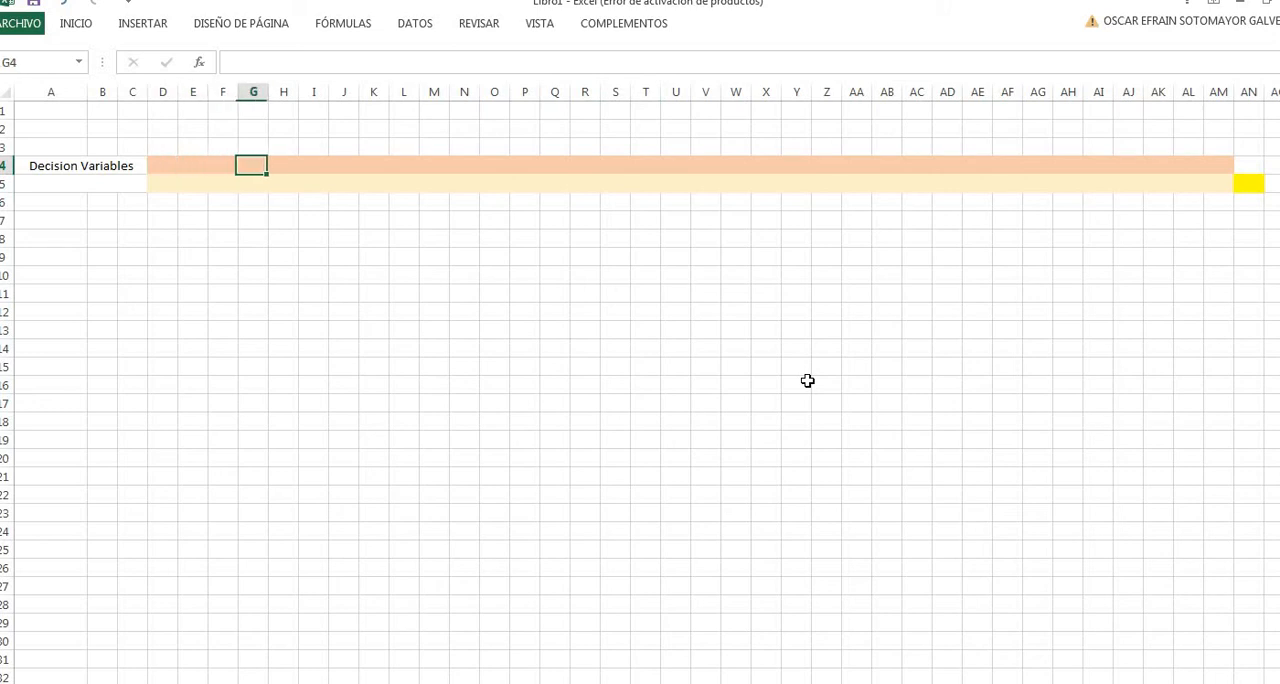
{"action": "key", "text": "Left"}
{"action": "key", "text": "Left"}
{"action": "key", "text": "Left"}
{"action": "key", "text": "Left"}
{"action": "key", "text": "Left"}
{"action": "key", "text": "Left"}
{"action": "key", "text": "Left"}
{"action": "key", "text": "Left"}
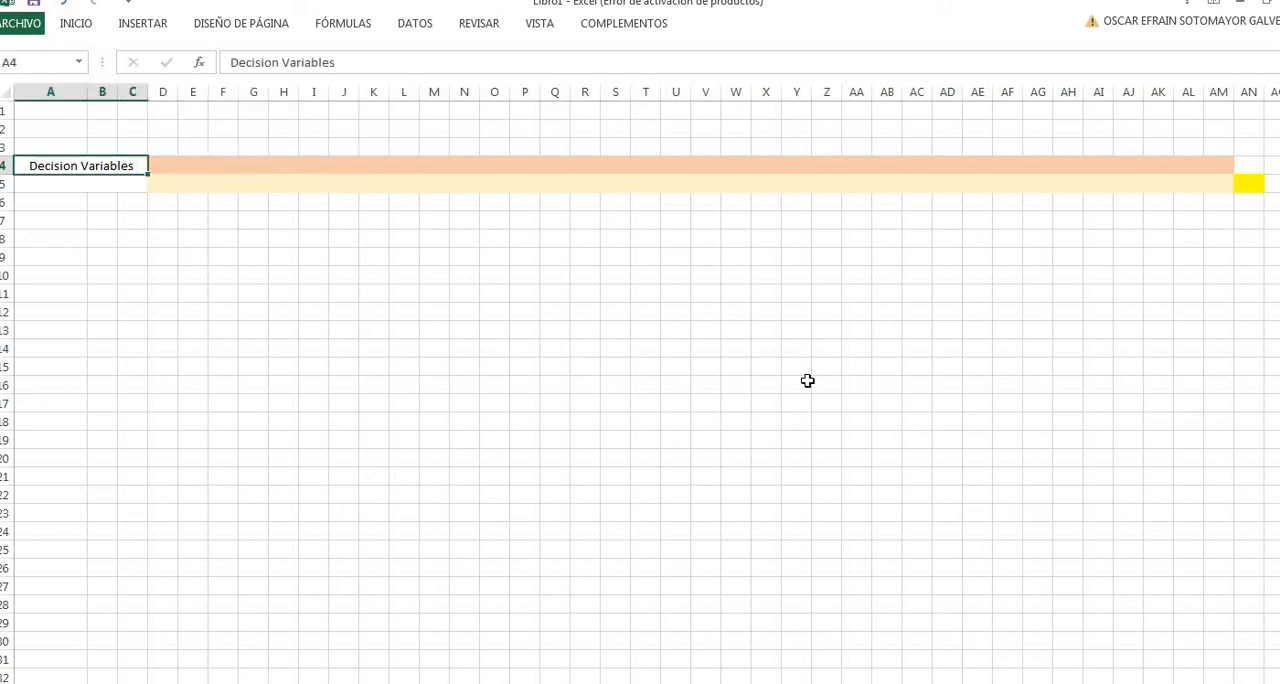
{"action": "key", "text": "Right"}
{"action": "key", "text": "Right"}
{"action": "key", "text": "Right"}
{"action": "key", "text": "Right"}
{"action": "key", "text": "Right"}
{"action": "key", "text": "Right"}
{"action": "key", "text": "Right"}
{"action": "key", "text": "Right"}
{"action": "key", "text": "Right"}
{"action": "key", "text": "Right"}
{"action": "key", "text": "Right"}
{"action": "key", "text": "Right"}
{"action": "key", "text": "Right"}
{"action": "key", "text": "Right"}
{"action": "key", "text": "Right"}
{"action": "key", "text": "Right"}
{"action": "key", "text": "Right"}
{"action": "key", "text": "Right"}
{"action": "key", "text": "Right"}
{"action": "key", "text": "Right"}
{"action": "key", "text": "Right"}
{"action": "key", "text": "Right"}
{"action": "key", "text": "Right"}
{"action": "key", "text": "Right"}
{"action": "key", "text": "Right"}
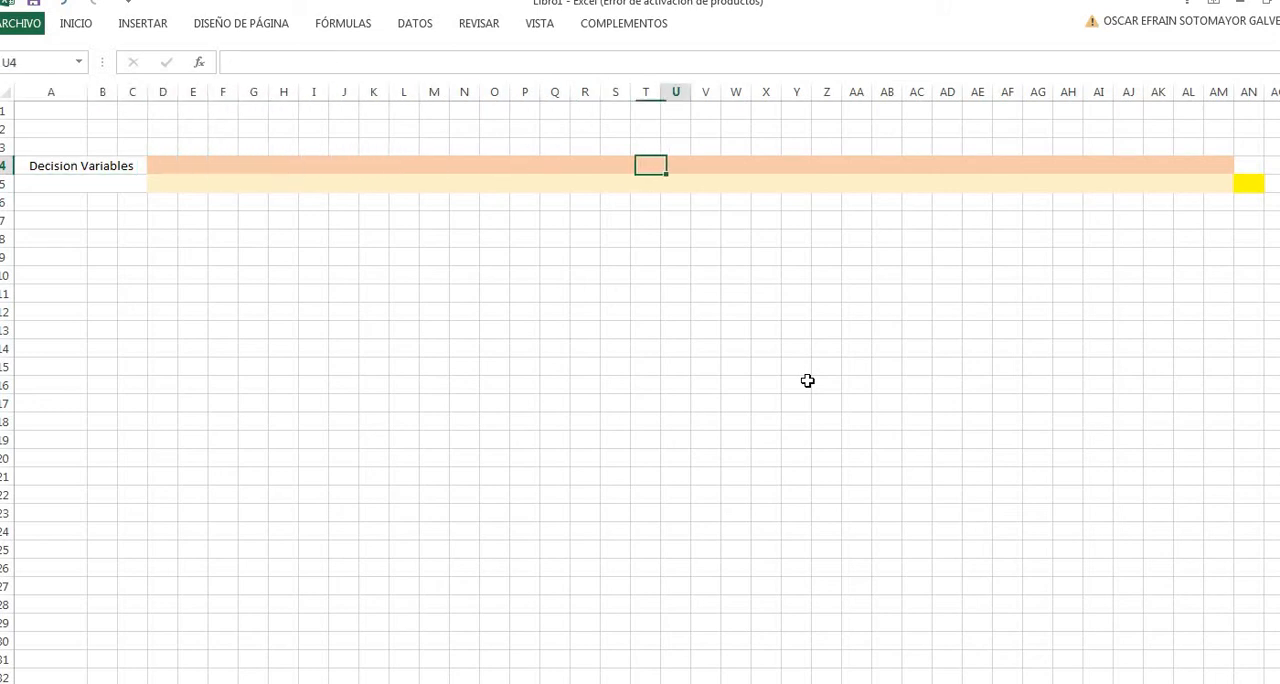
{"action": "key", "text": "Left"}
{"action": "key", "text": "Left"}
{"action": "key", "text": "Left"}
{"action": "key", "text": "Left"}
{"action": "key", "text": "Left"}
{"action": "key", "text": "Left"}
{"action": "key", "text": "Left"}
{"action": "key", "text": "Left"}
{"action": "key", "text": "Left"}
{"action": "key", "text": "Left"}
{"action": "key", "text": "Left"}
{"action": "key", "text": "Left"}
{"action": "key", "text": "Left"}
{"action": "key", "text": "Left"}
{"action": "key", "text": "Left"}
{"action": "key", "text": "Left"}
{"action": "key", "text": "Left"}
{"action": "key", "text": "Left"}
{"action": "key", "text": "Left"}
{"action": "key", "text": "Left"}
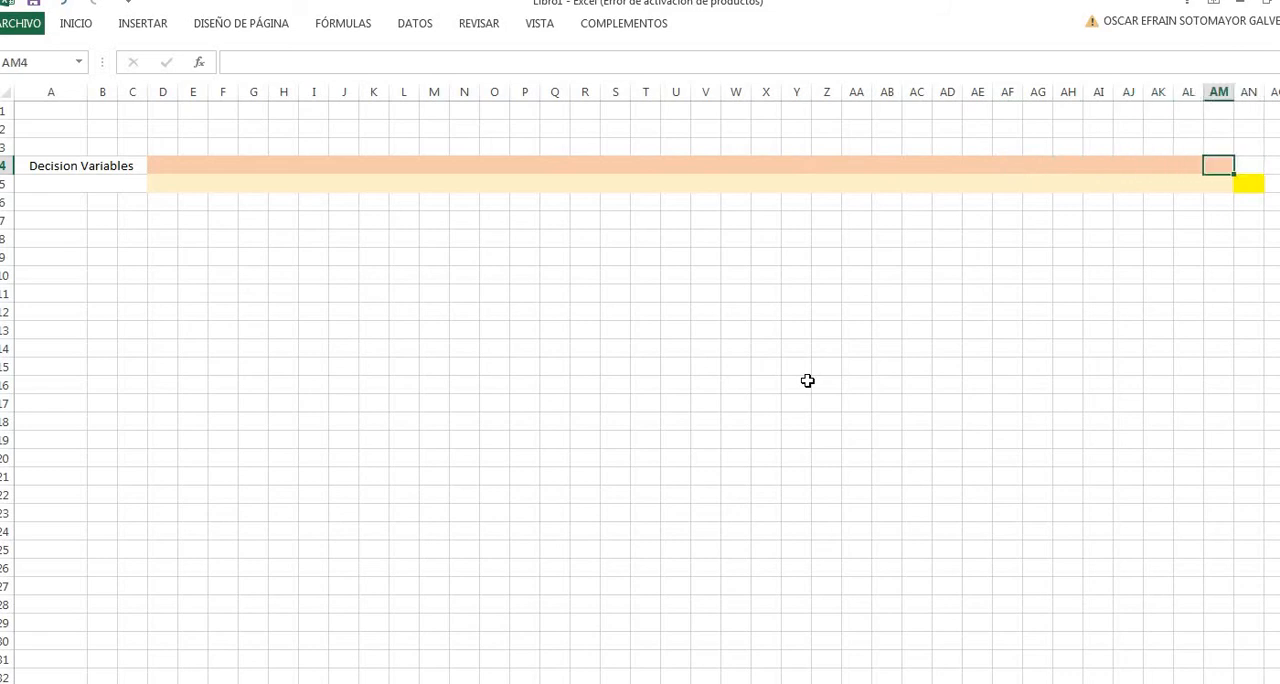
{"action": "key", "text": "Left"}
{"action": "key", "text": "Left"}
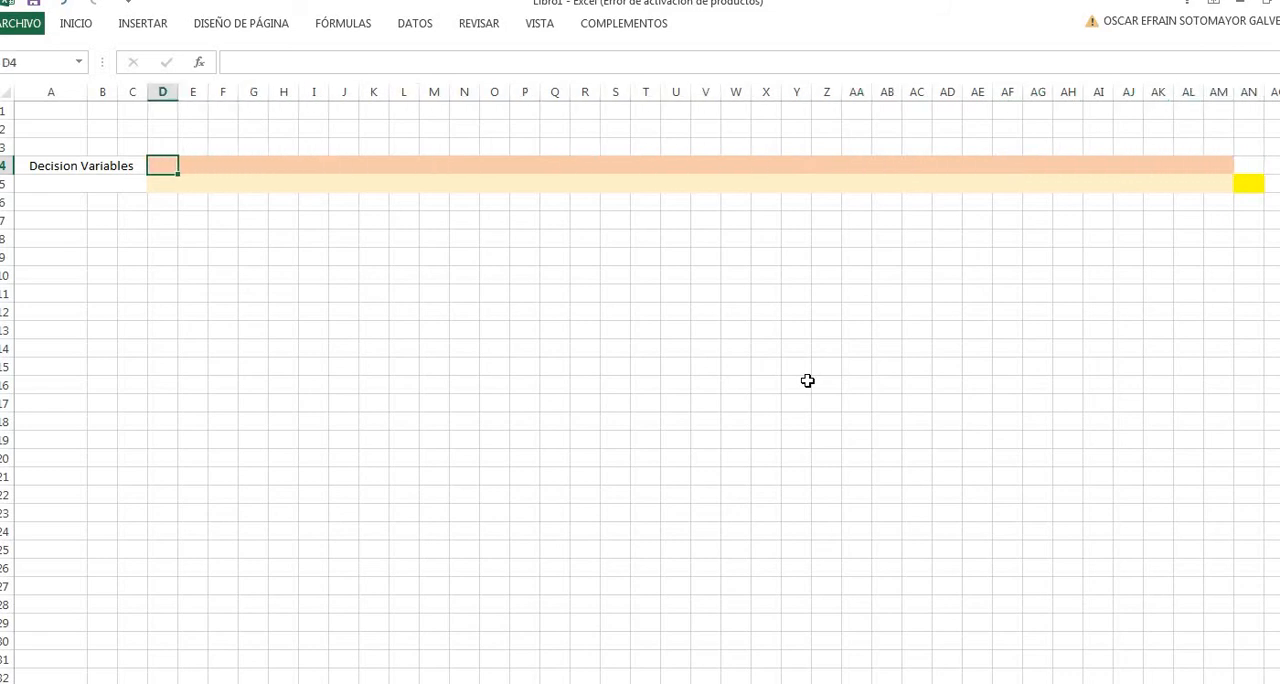
- Enter the sample binary values 0, 1, 0, 1, 1, 0 in cells D4 through I4
{"action": "key", "text": "Right"}
{"action": "key", "text": "Left"}
{"action": "type", "text": "0"}
{"action": "key", "text": "Right"}
{"action": "type", "text": "1"}
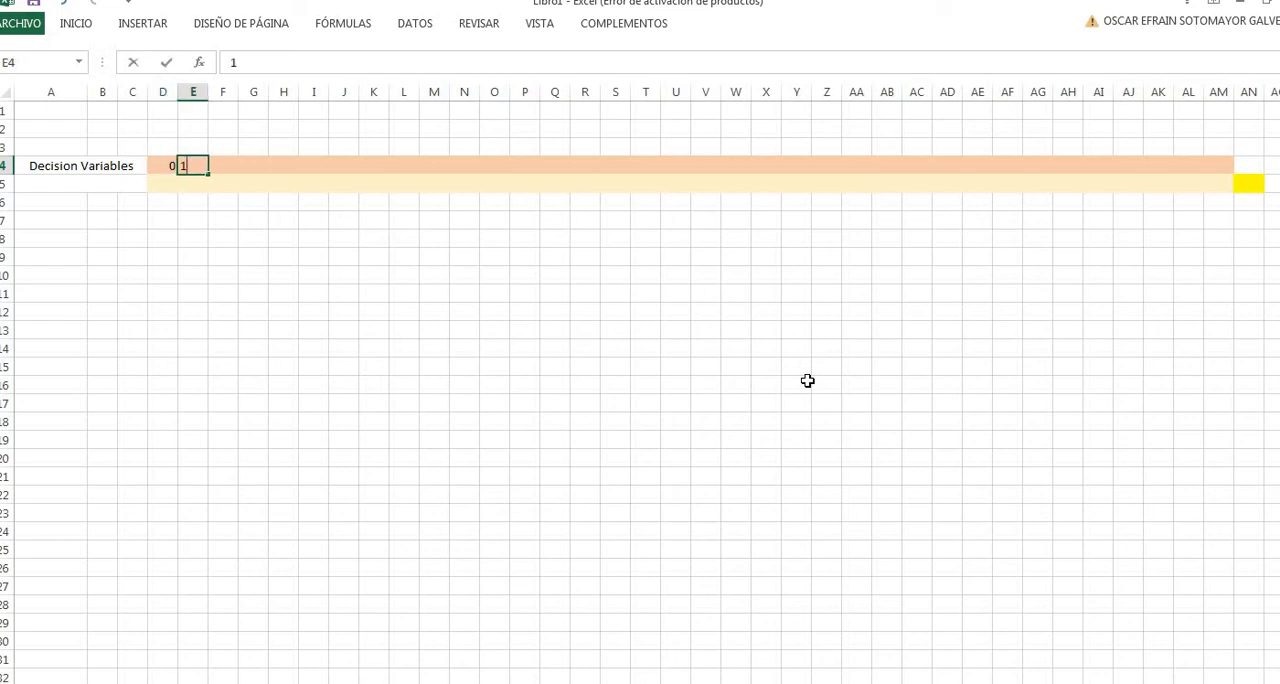
{"action": "key", "text": "Right"}
{"action": "type", "text": "0"}
{"action": "key", "text": "Right"}
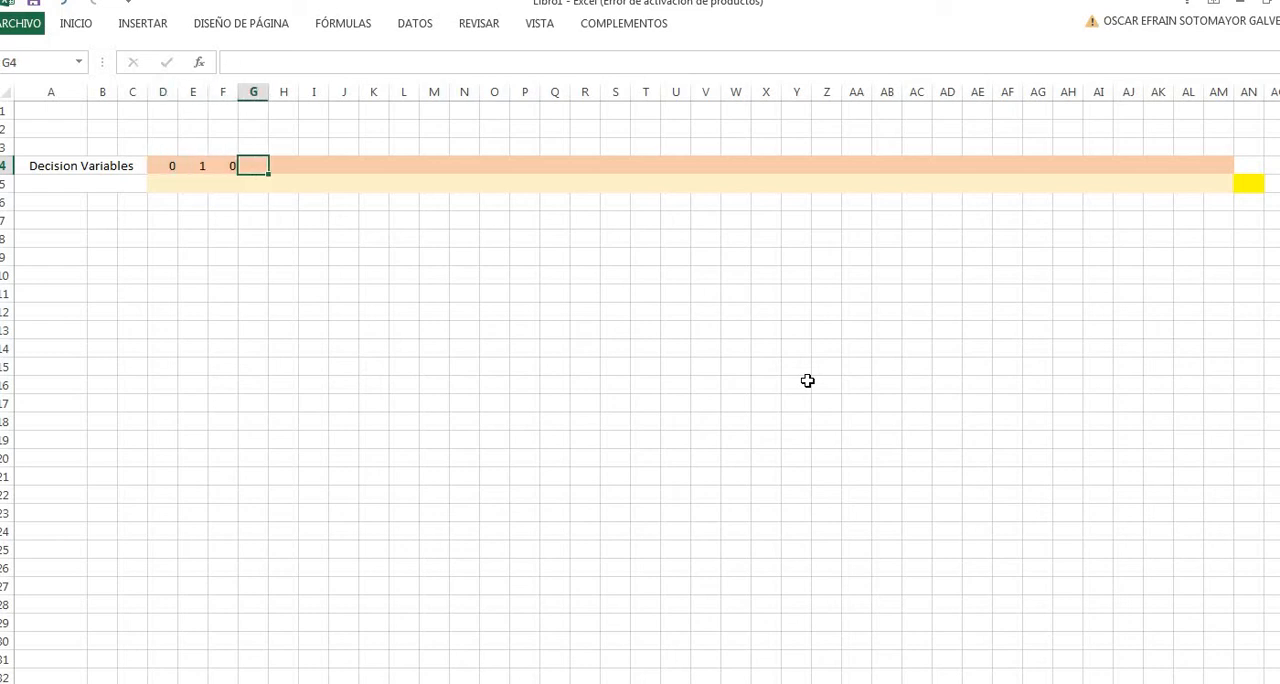
{"action": "type", "text": "11"}
{"action": "key", "text": "Right"}
{"action": "type", "text": "1"}
{"action": "key", "text": "Right"}
{"action": "type", "text": "0"}
{"action": "key", "text": "Return"}
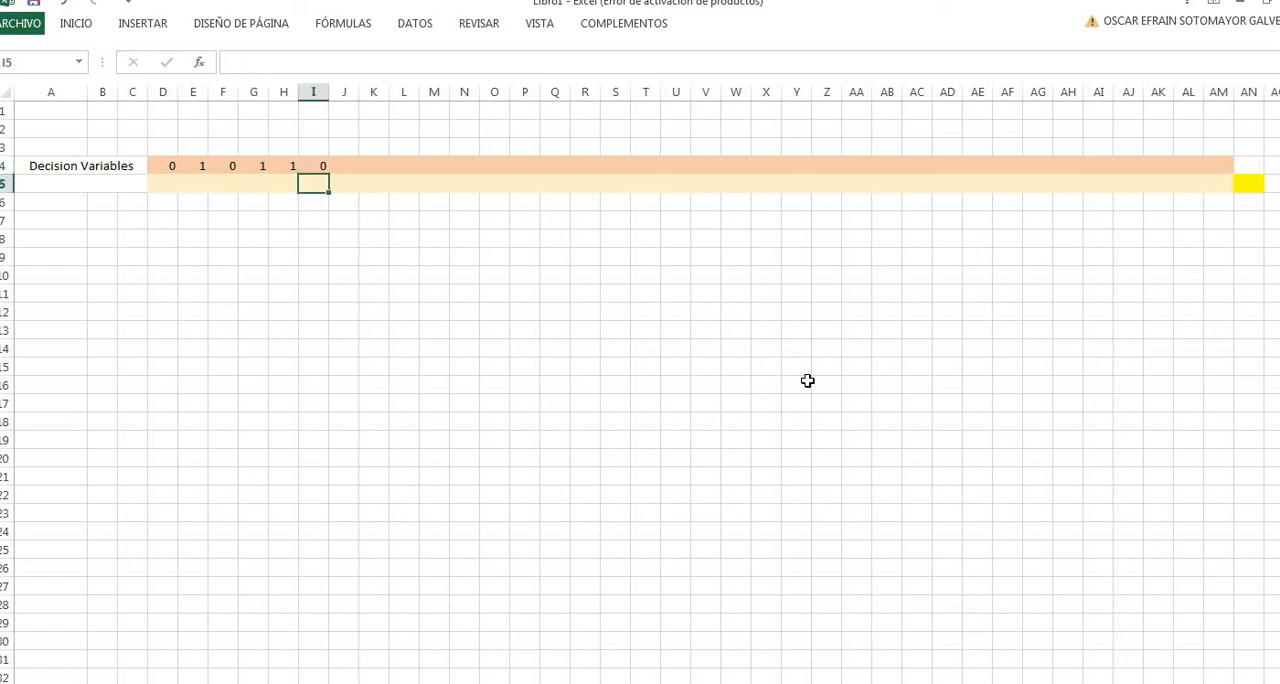
{"action": "key", "text": "Up"}
{"action": "key", "text": "Right"}
{"action": "key", "text": "Right"}
{"action": "key", "text": "Right"}
{"action": "key", "text": "Right"}
{"action": "key", "text": "Right"}
{"action": "key", "text": "Right"}
{"action": "key", "text": "Right"}
{"action": "key", "text": "Right"}
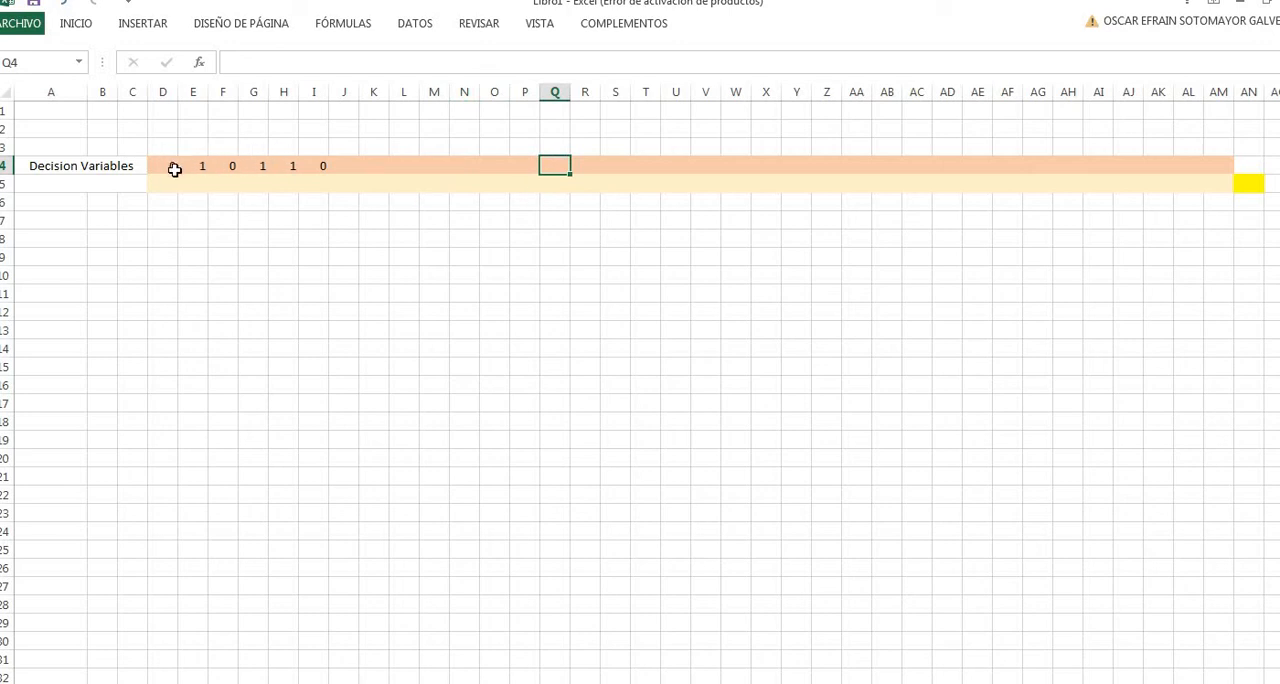
{"action": "left_click", "coordinate": [174, 168]}
{"action": "left_click", "coordinate": [212, 169]}
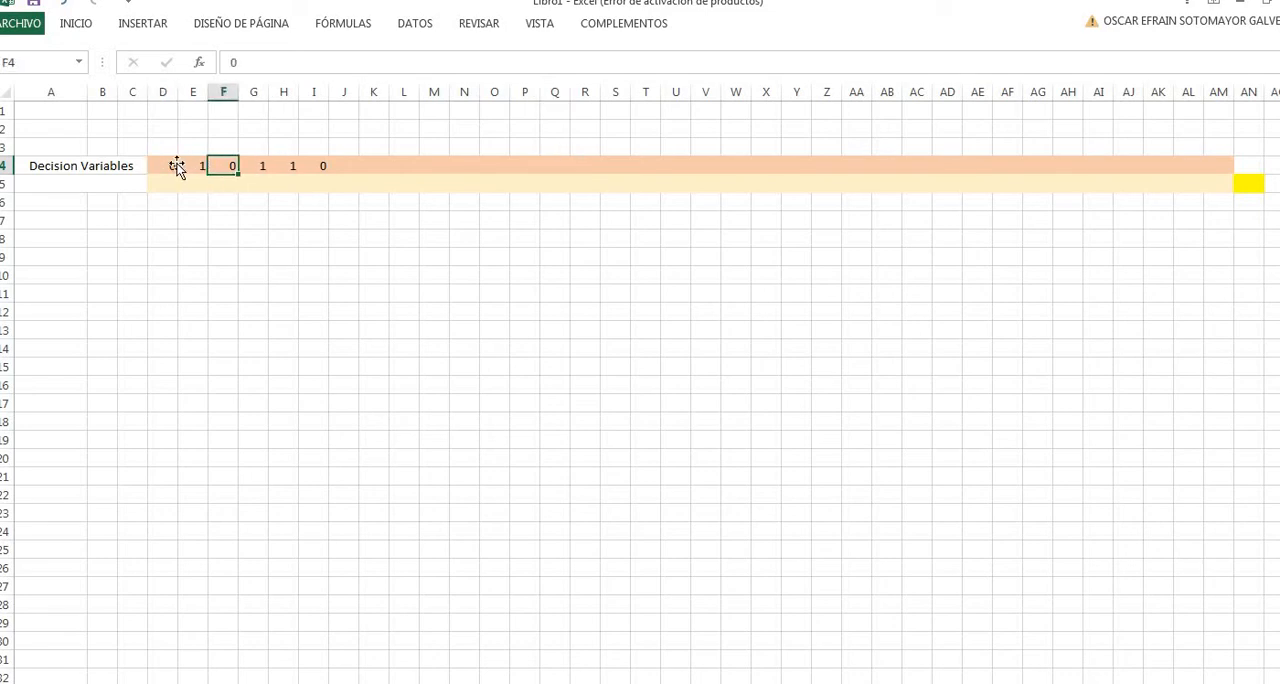
{"action": "left_click", "coordinate": [188, 164]}
{"action": "left_click", "coordinate": [173, 165]}
{"action": "left_click", "coordinate": [194, 167]}
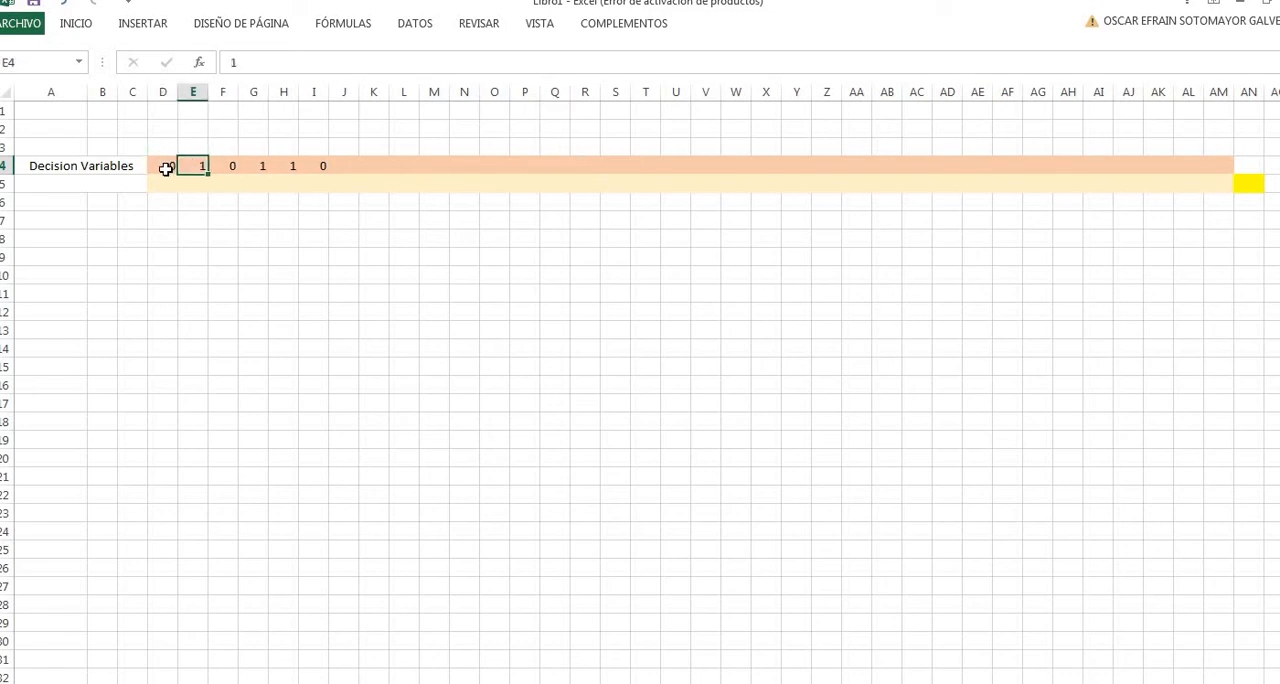
{"action": "left_click", "coordinate": [170, 148]}
{"action": "left_click", "coordinate": [170, 163]}
- Label cells D3 to I3 as X11 through X16, entering X11 and X12 and filling the rest of the series
{"action": "left_click", "coordinate": [169, 146]}
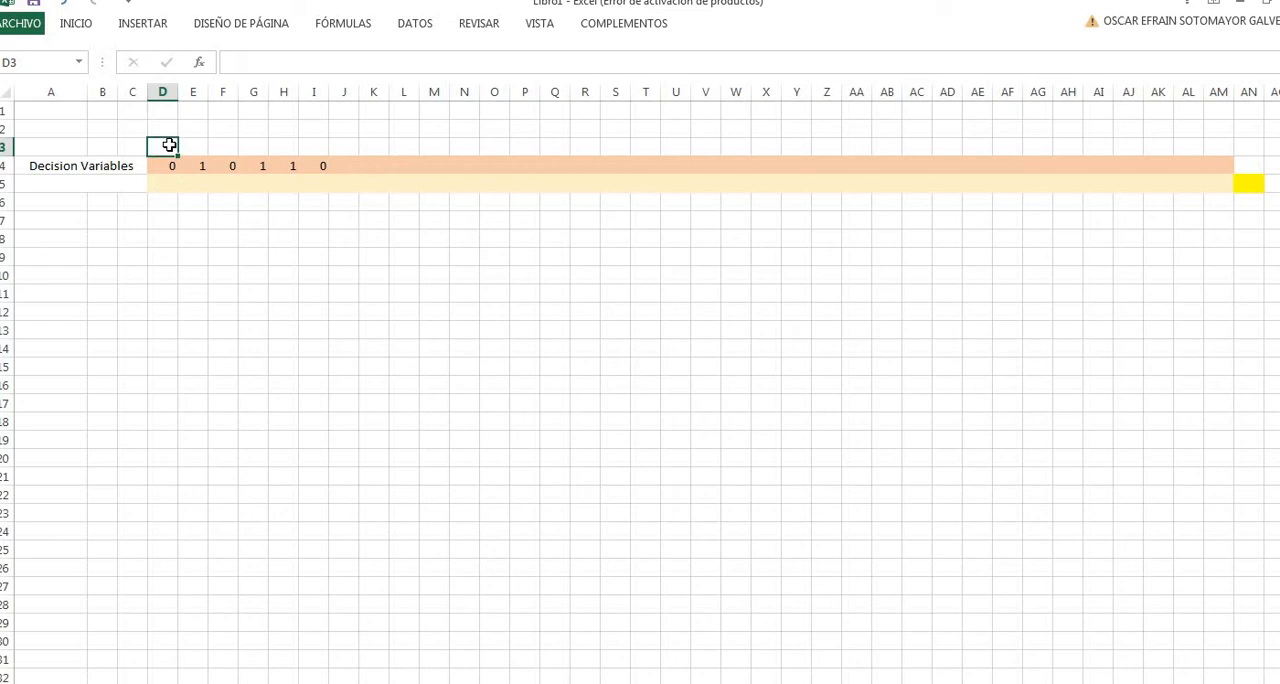
{"action": "type", "text": "X11"}
{"action": "key", "text": "Tab"}
{"action": "type", "text": "X12"}
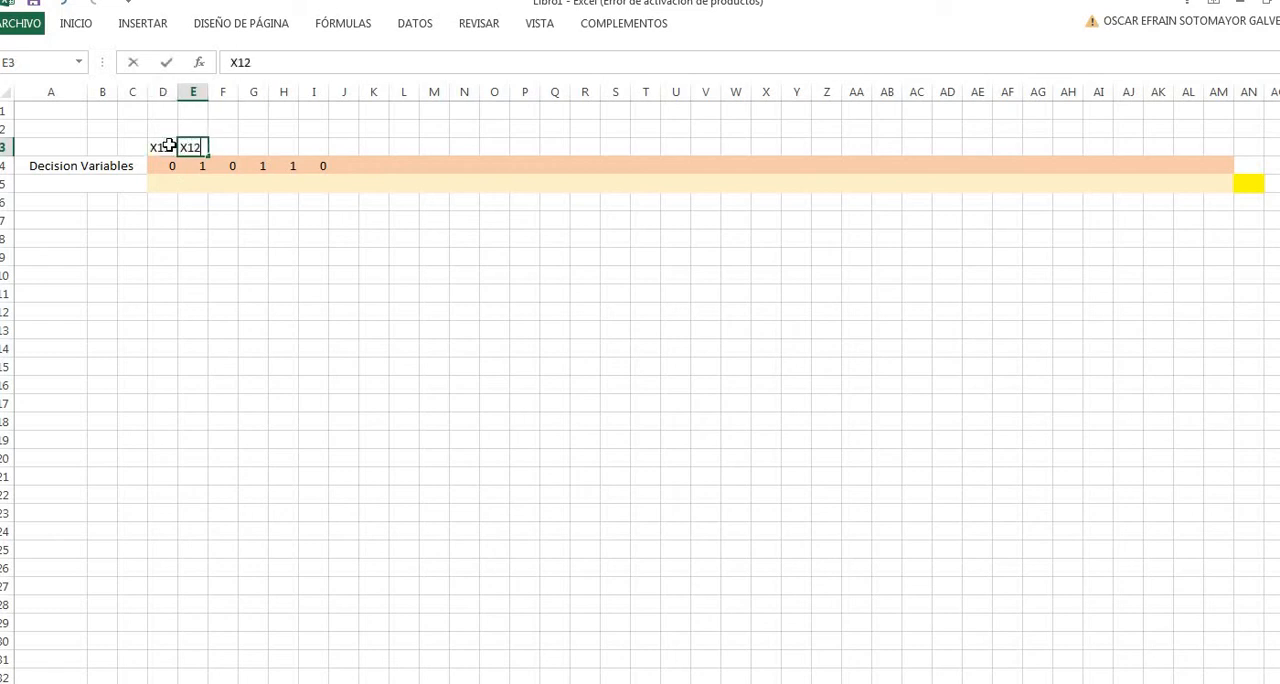
{"action": "key", "text": "Tab"}
{"action": "left_click", "coordinate": [170, 146]}
{"action": "left_click_drag", "start_coordinate": [191, 146], "coordinate": [206, 155]}
{"action": "left_click_drag", "start_coordinate": [208, 156], "coordinate": [324, 155]}
{"action": "left_click", "coordinate": [423, 214]}
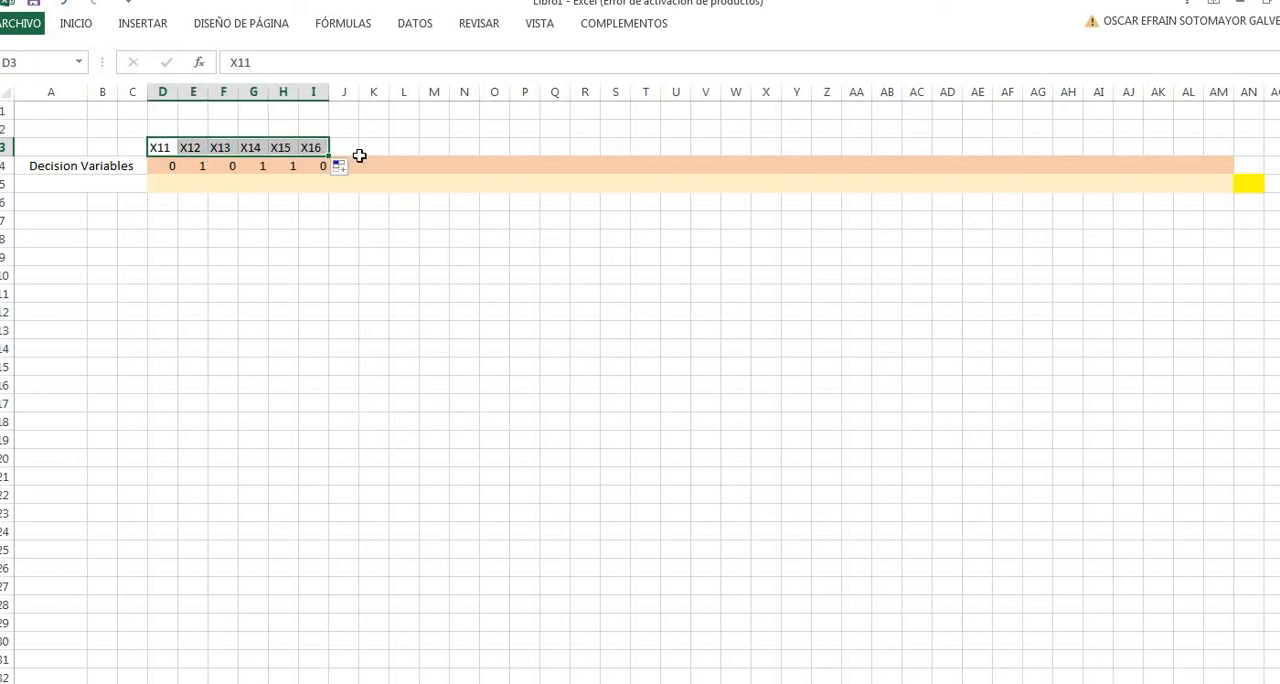
- Label cells J3 to O3 as X21 through X26, entering X21 and X22 and filling the rest of the series
{"action": "left_click", "coordinate": [355, 152]}
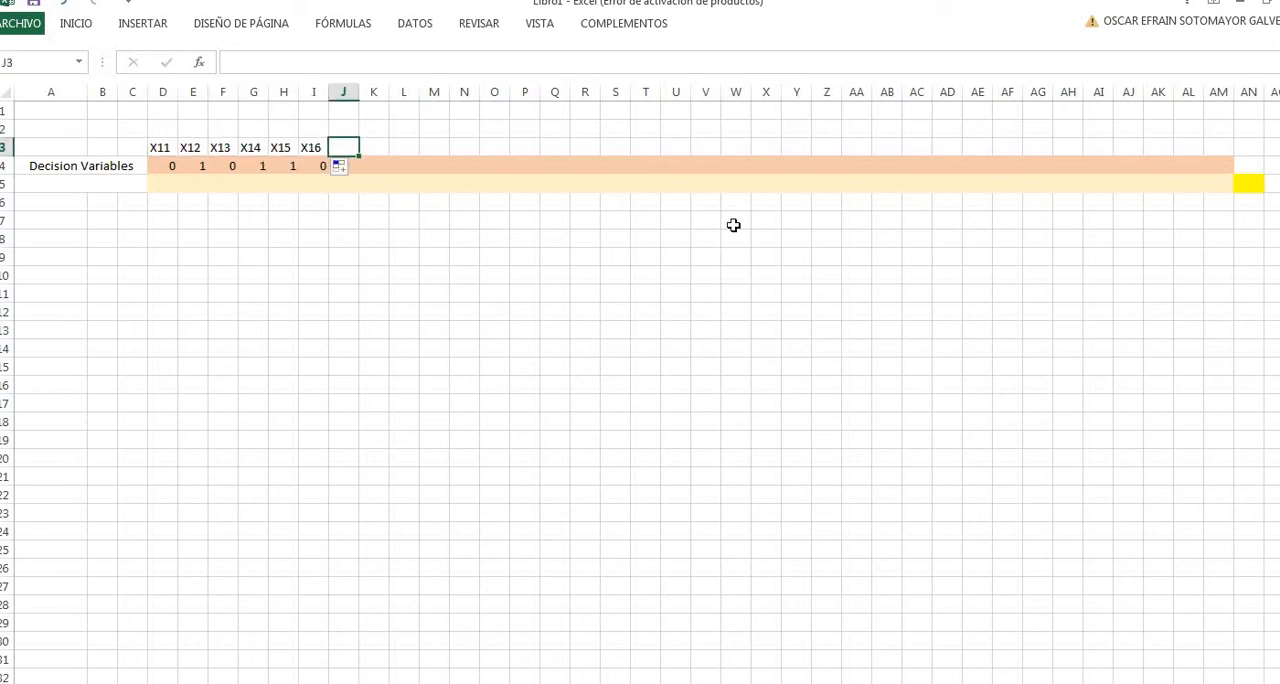
{"action": "type", "text": "X21"}
{"action": "key", "text": "Tab"}
{"action": "type", "text": "X"}
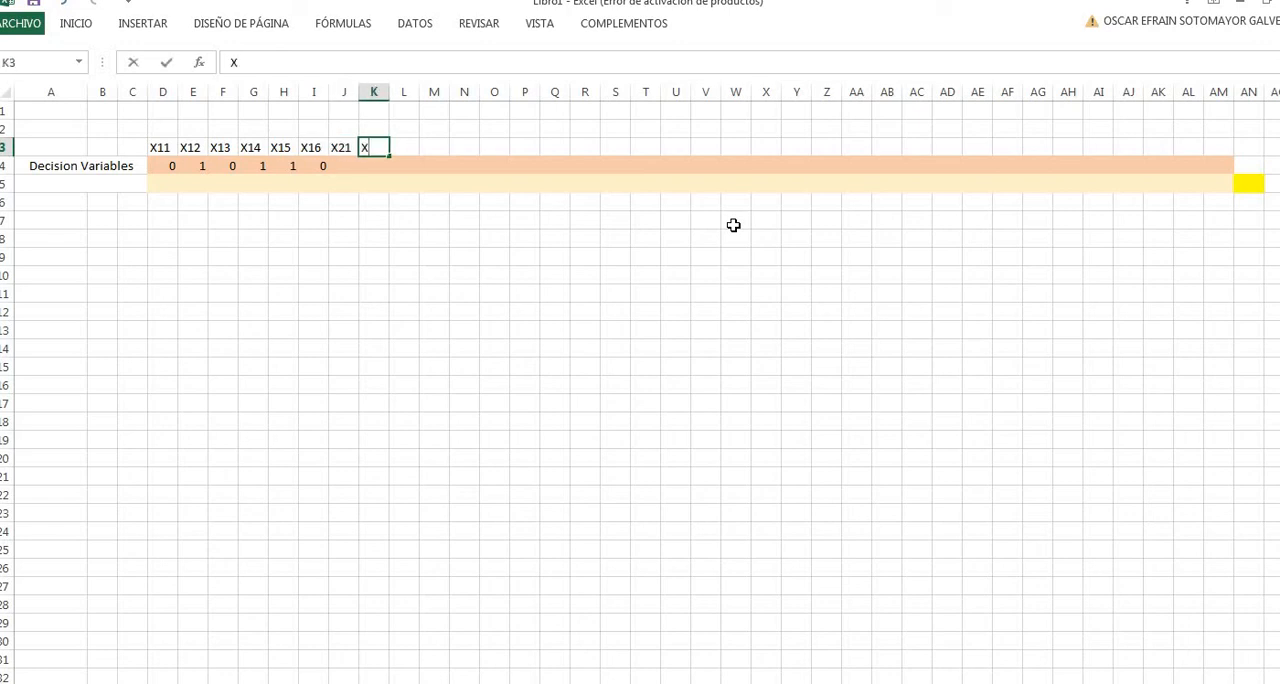
{"action": "type", "text": "22"}
{"action": "key", "text": "Tab"}
{"action": "left_click", "coordinate": [352, 152]}
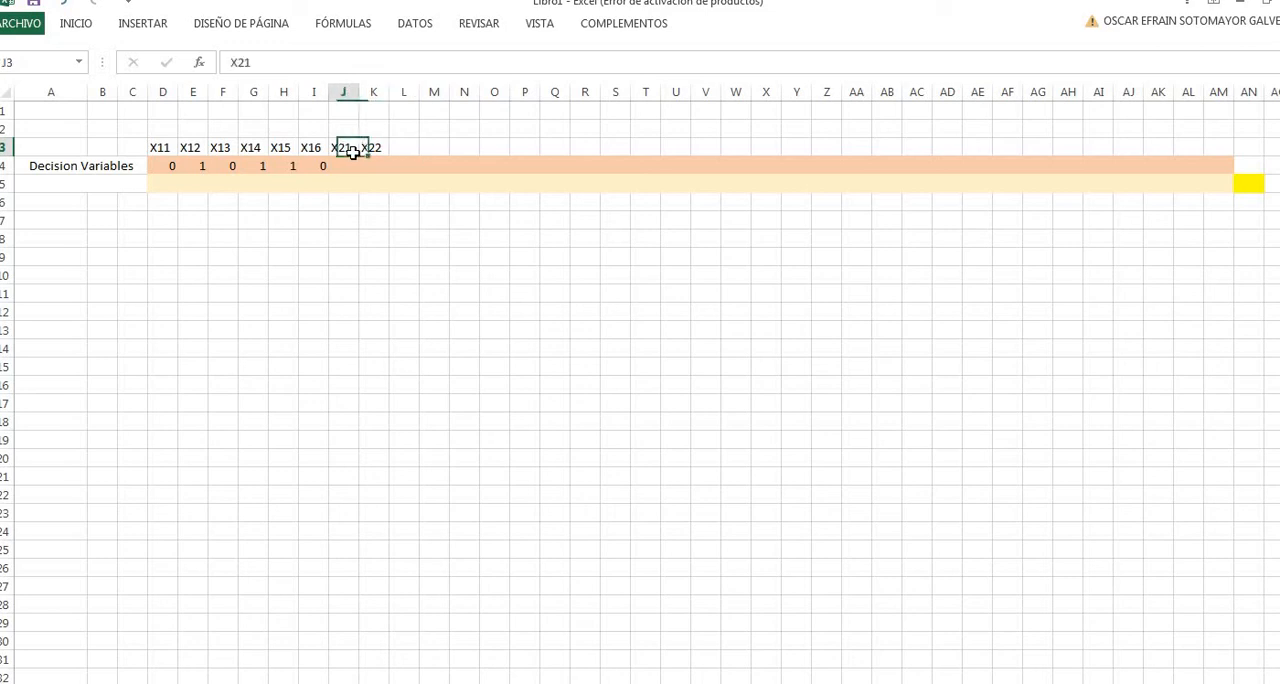
{"action": "left_click_drag", "start_coordinate": [352, 152], "coordinate": [519, 170]}
- Label cells P3 to U3 as X31 through X36, entering X31, X32 and X33 and filling the rest of the series
{"action": "left_click", "coordinate": [533, 147]}
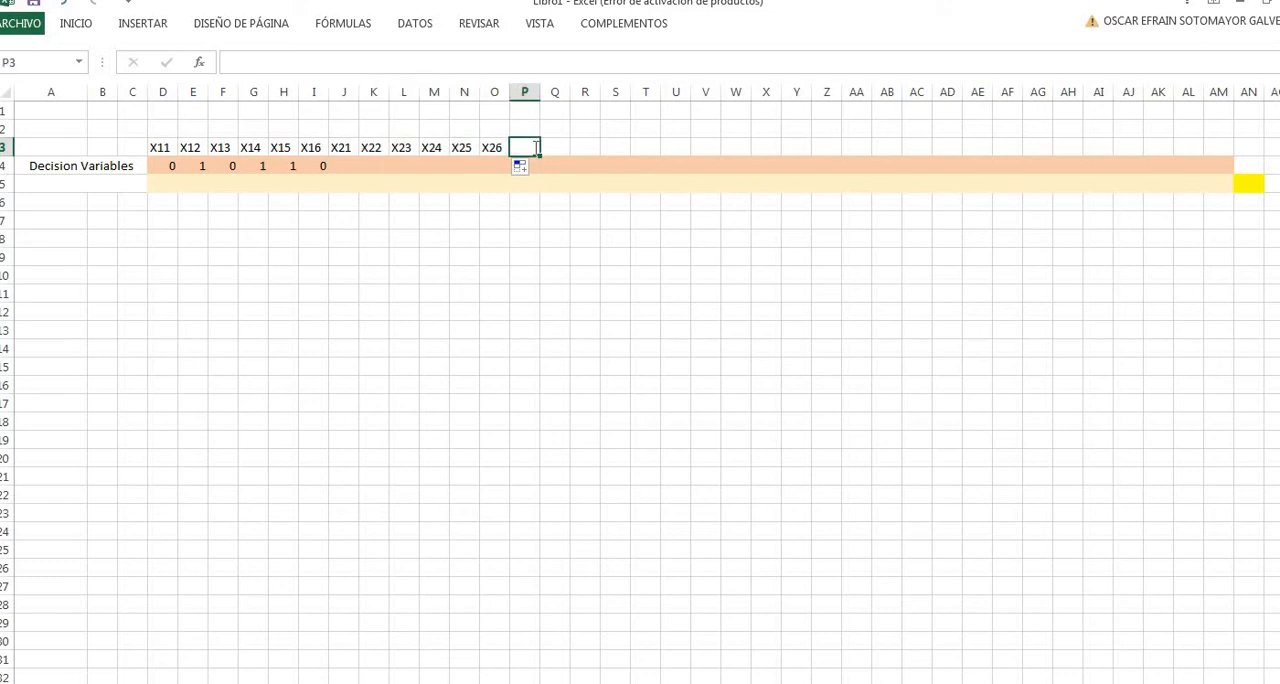
{"action": "type", "text": "X31"}
{"action": "key", "text": "Tab"}
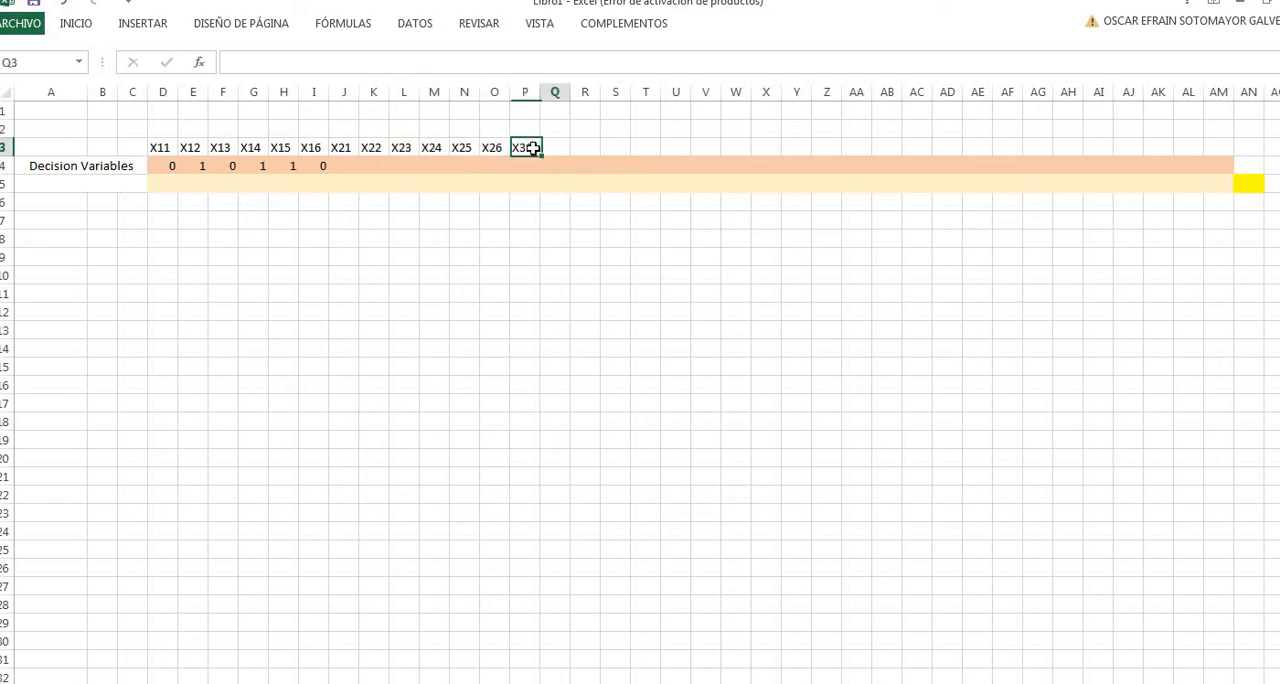
{"action": "type", "text": "x32"}
{"action": "key", "text": "Tab"}
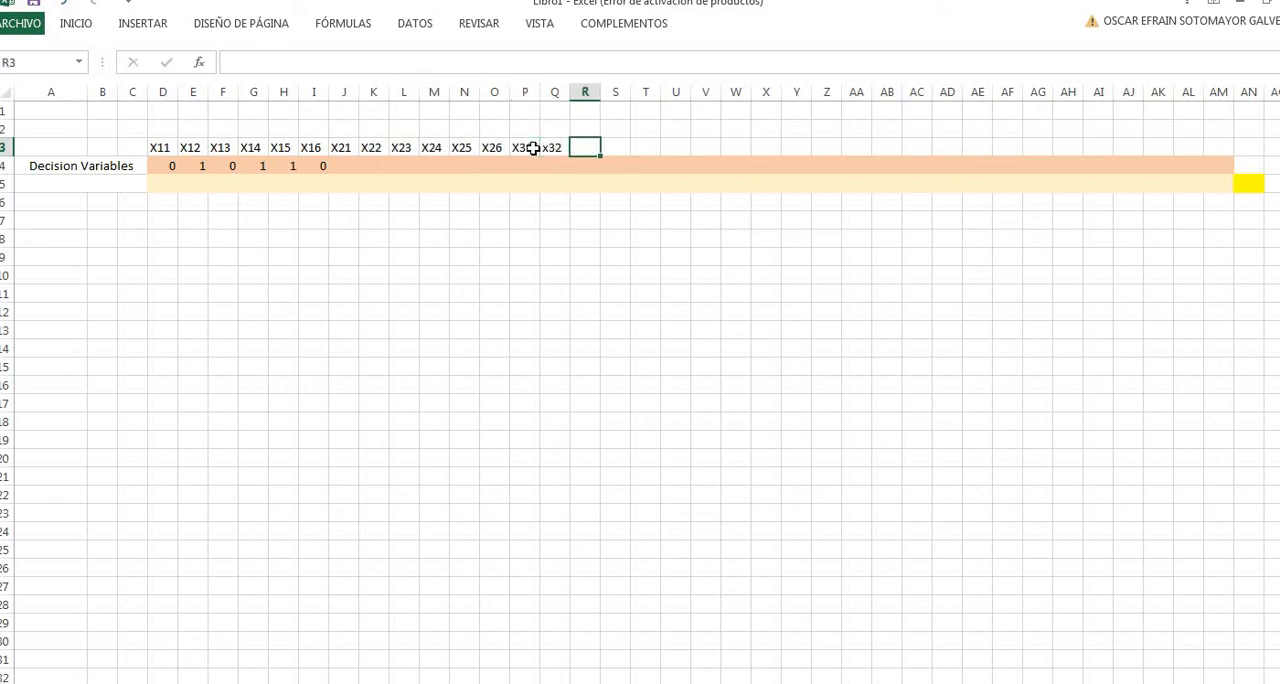
{"action": "key", "text": "Left"}
{"action": "type", "text": "X32"}
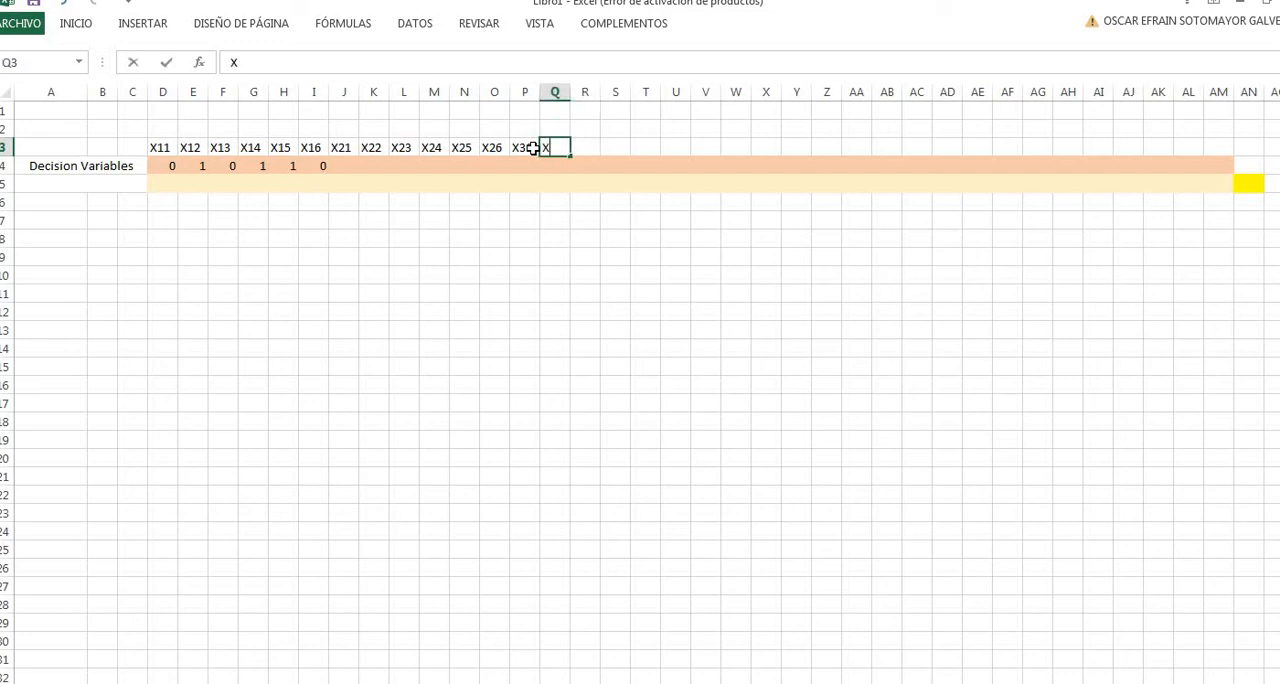
{"action": "key", "text": "Tab"}
{"action": "type", "text": "X33"}
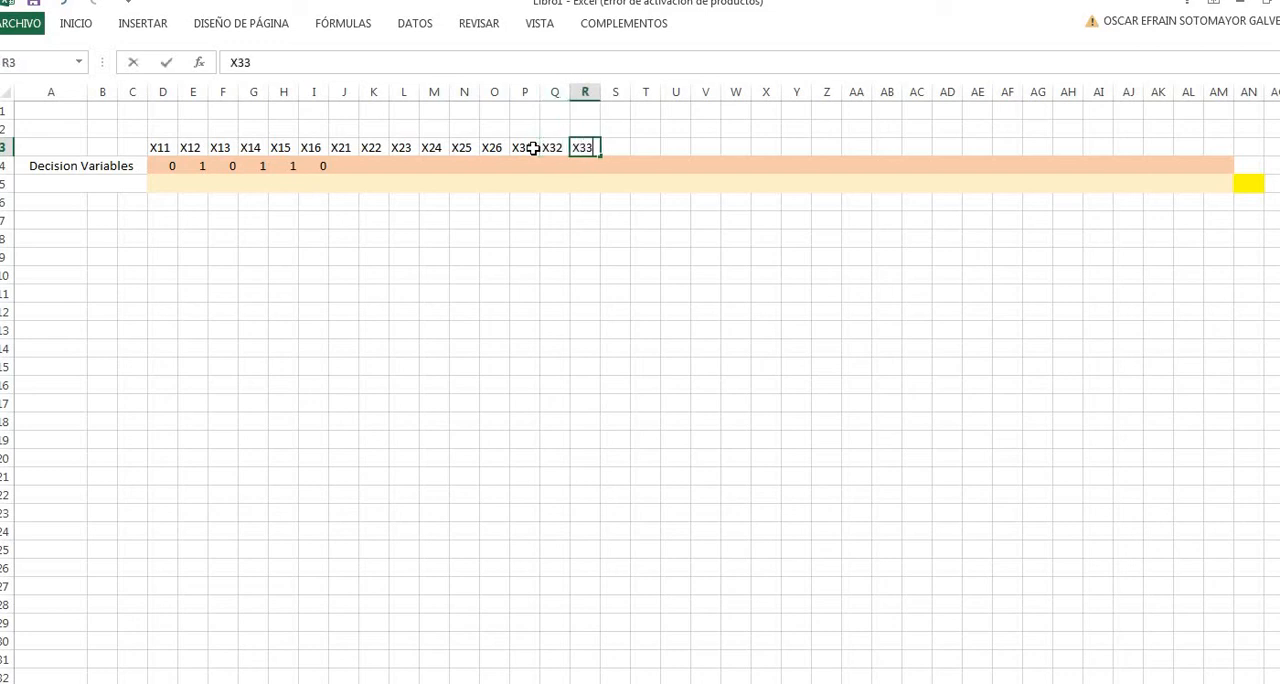
{"action": "key", "text": "Tab"}
{"action": "left_click_drag", "start_coordinate": [527, 147], "coordinate": [690, 156]}
{"action": "left_click", "coordinate": [856, 238]}
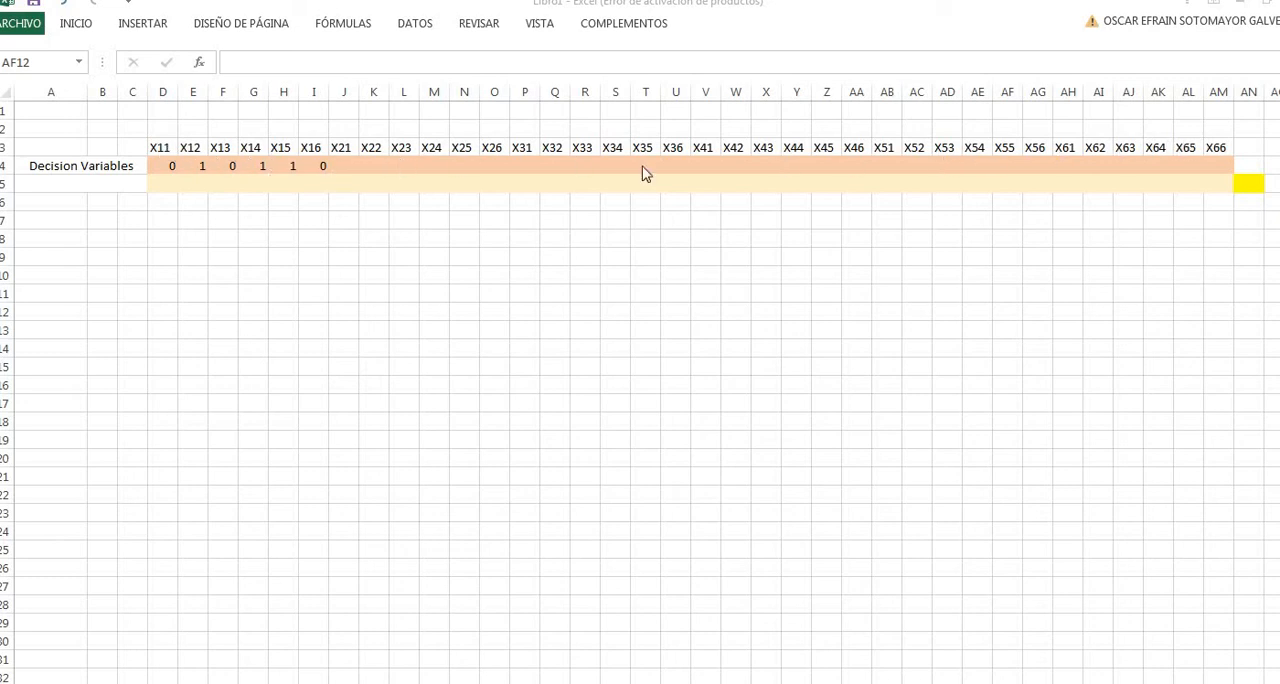
{"action": "left_click", "coordinate": [172, 164]}
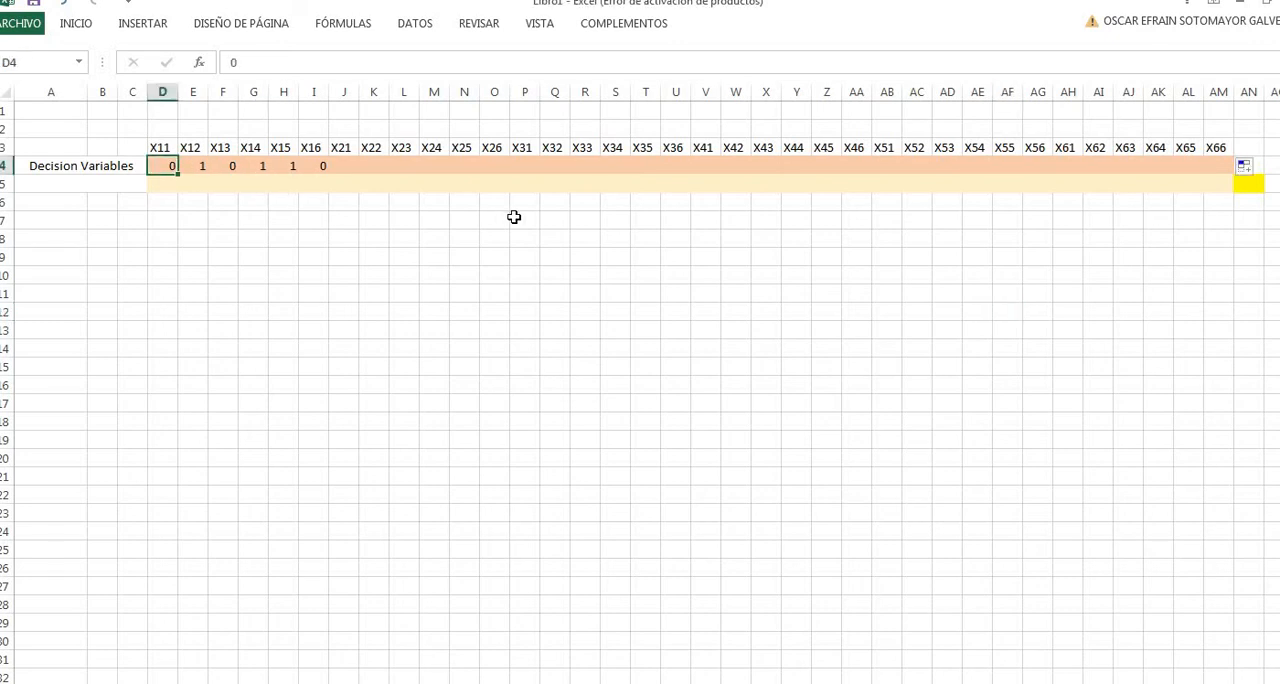
{"action": "key", "text": "Right"}
{"action": "key", "text": "Right"}
{"action": "key", "text": "Right"}
{"action": "key", "text": "Right"}
{"action": "key", "text": "Right"}
{"action": "key", "text": "Right"}
{"action": "key", "text": "Right"}
{"action": "key", "text": "Right"}
{"action": "key", "text": "Right"}
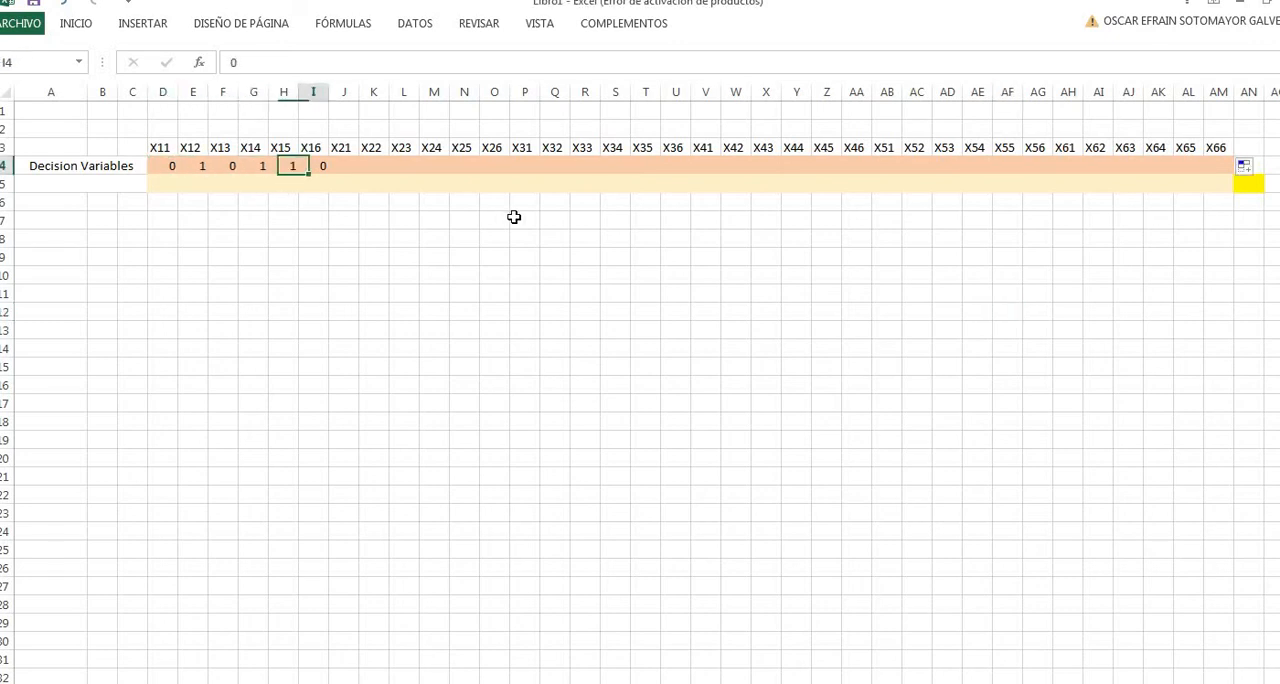
{"action": "key", "text": "Right"}
{"action": "key", "text": "Right"}
{"action": "key", "text": "Right"}
{"action": "key", "text": "Right"}
{"action": "key", "text": "Right"}
{"action": "key", "text": "Right"}
{"action": "key", "text": "Right"}
{"action": "key", "text": "Right"}
{"action": "key", "text": "Right"}
{"action": "key", "text": "Right"}
{"action": "key", "text": "Right"}
{"action": "key", "text": "Right"}
{"action": "key", "text": "Right"}
{"action": "key", "text": "Right"}
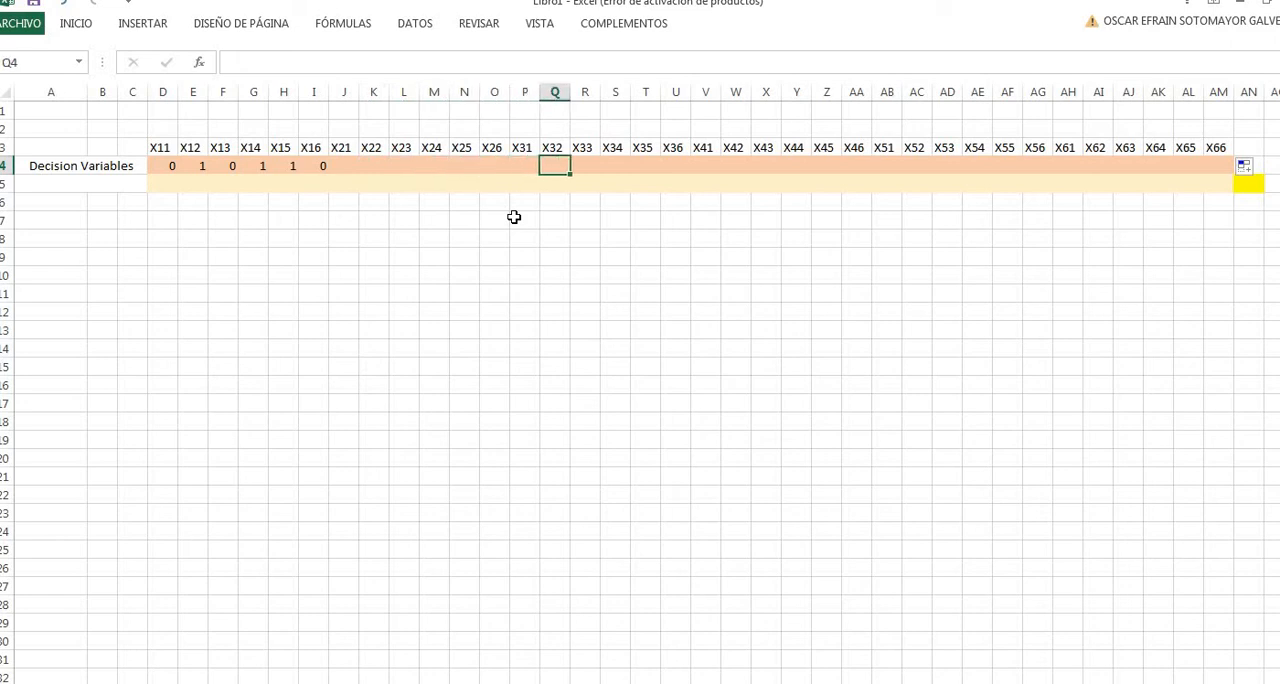
{"action": "key", "text": "Up"}
{"action": "key", "text": "Left"}
{"action": "key", "text": "Left"}
{"action": "key", "text": "Left"}
{"action": "key", "text": "Left"}
{"action": "key", "text": "Left"}
{"action": "key", "text": "Left"}
{"action": "key", "text": "Left"}
{"action": "key", "text": "Left"}
{"action": "key", "text": "Left"}
{"action": "key", "text": "Left"}
{"action": "key", "text": "Left"}
{"action": "key", "text": "Left"}
{"action": "key", "text": "Left"}
{"action": "key", "text": "Left"}
{"action": "key", "text": "Left"}
{"action": "key", "text": "Left"}
{"action": "key", "text": "Left"}
{"action": "key", "text": "Left"}
{"action": "key", "text": "Left"}
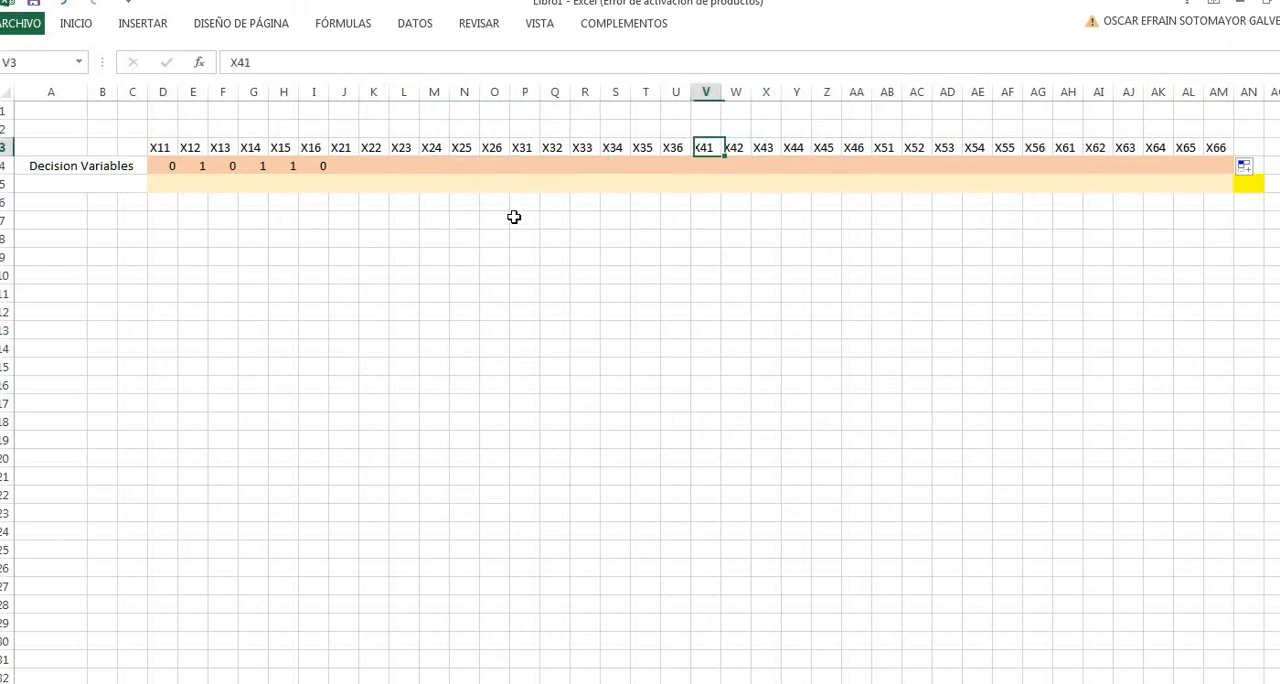
{"action": "key", "text": "Left"}
{"action": "key", "text": "Left"}
{"action": "key", "text": "Left"}
{"action": "key", "text": "Left"}
{"action": "key", "text": "Down"}
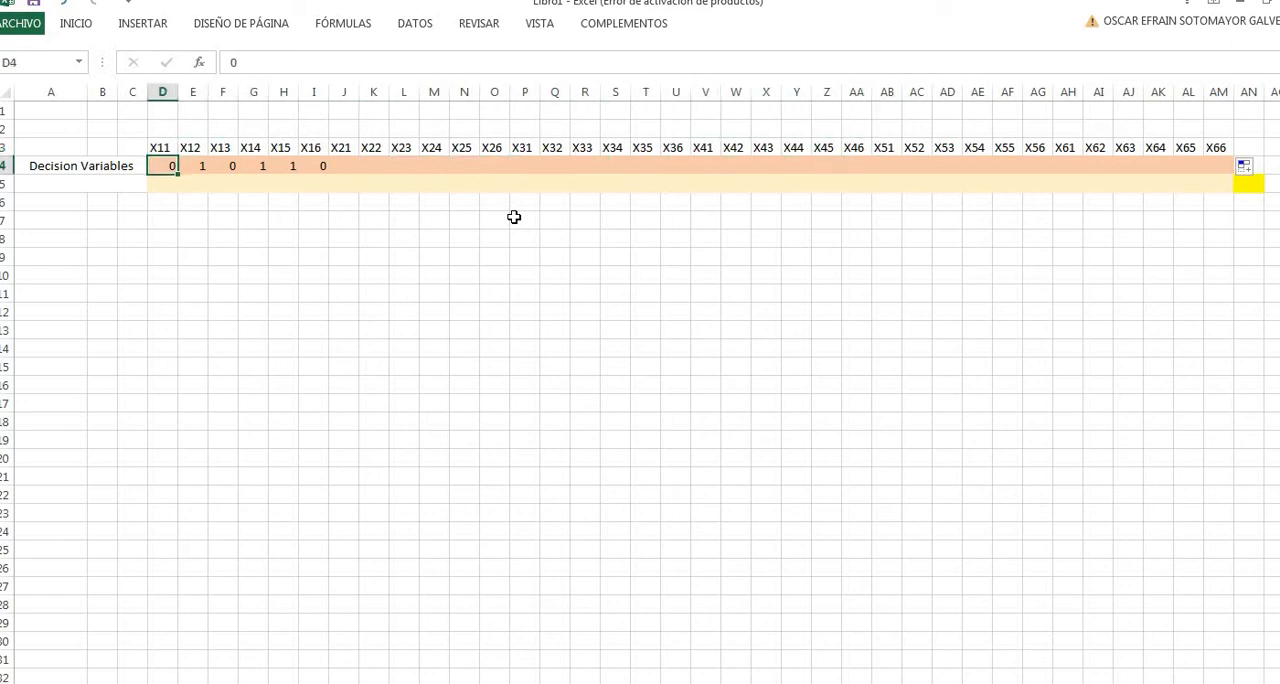
{"action": "key", "text": "Right"}
{"action": "key", "text": "Right"}
{"action": "key", "text": "Right"}
{"action": "key", "text": "Right"}
{"action": "key", "text": "Right"}
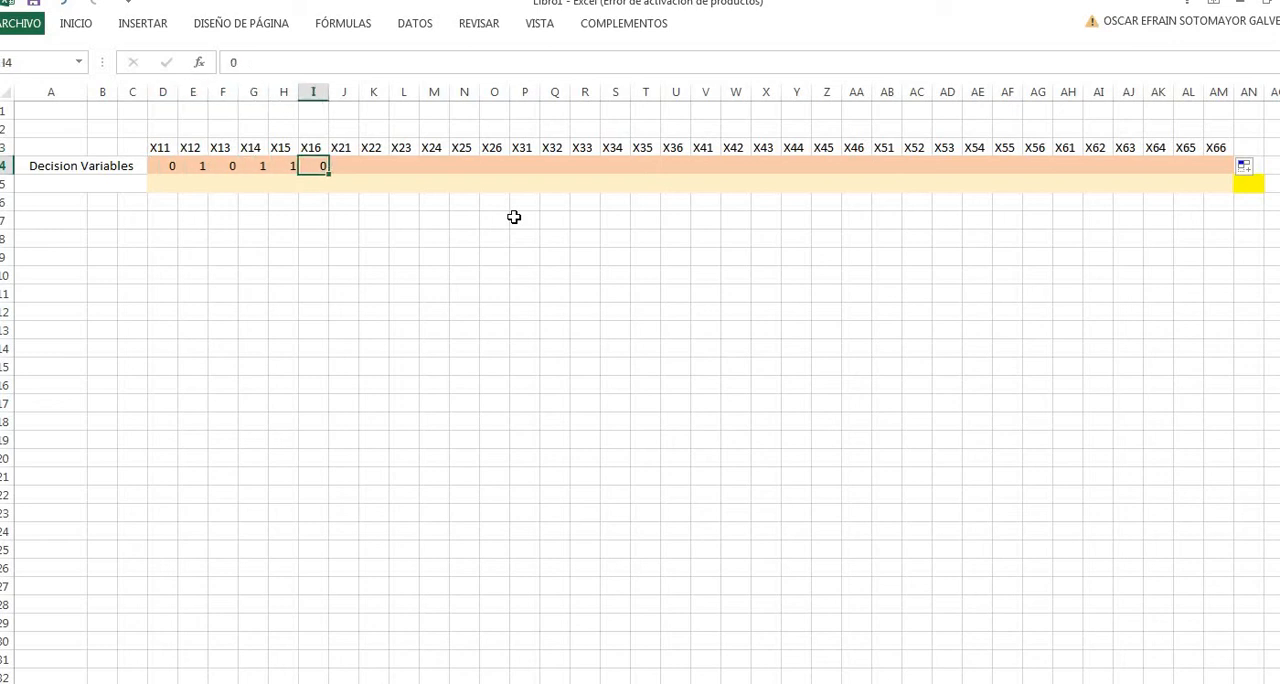
{"action": "key", "text": "Right"}
{"action": "key", "text": "Down"}
{"action": "key", "text": "Left"}
{"action": "key", "text": "Left"}
{"action": "key", "text": "Left"}
{"action": "key", "text": "Left"}
{"action": "key", "text": "Right"}
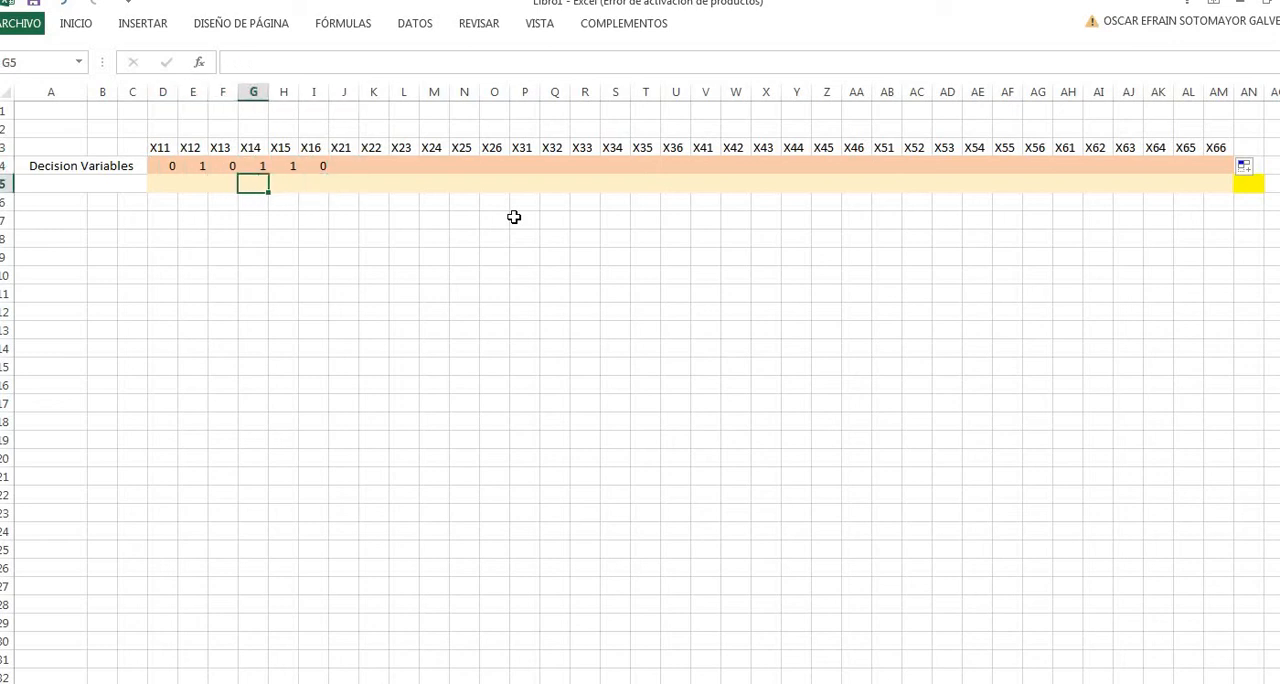
{"action": "key", "text": "Right"}
{"action": "key", "text": "Right"}
{"action": "key", "text": "Right"}
{"action": "key", "text": "Right"}
{"action": "key", "text": "Right"}
{"action": "key", "text": "Right"}
{"action": "key", "text": "Right"}
{"action": "key", "text": "Right"}
{"action": "key", "text": "Right"}
{"action": "key", "text": "Right"}
{"action": "key", "text": "Right"}
{"action": "key", "text": "Right"}
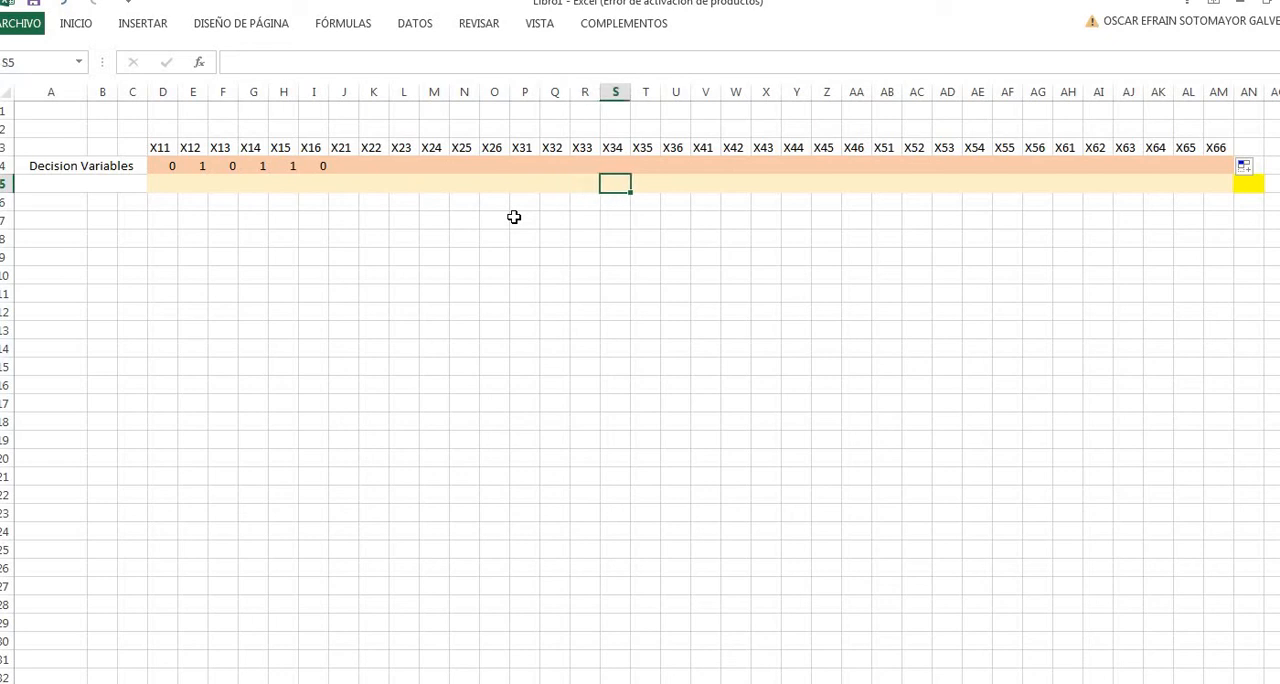
{"action": "key", "text": "Right"}
{"action": "key", "text": "Right"}
{"action": "key", "text": "Right"}
{"action": "key", "text": "Right"}
{"action": "key", "text": "Right"}
{"action": "key", "text": "Right"}
{"action": "key", "text": "Right"}
{"action": "key", "text": "Right"}
{"action": "key", "text": "Right"}
{"action": "key", "text": "Right"}
{"action": "key", "text": "Right"}
{"action": "key", "text": "Right"}
{"action": "key", "text": "Right"}
{"action": "key", "text": "Right"}
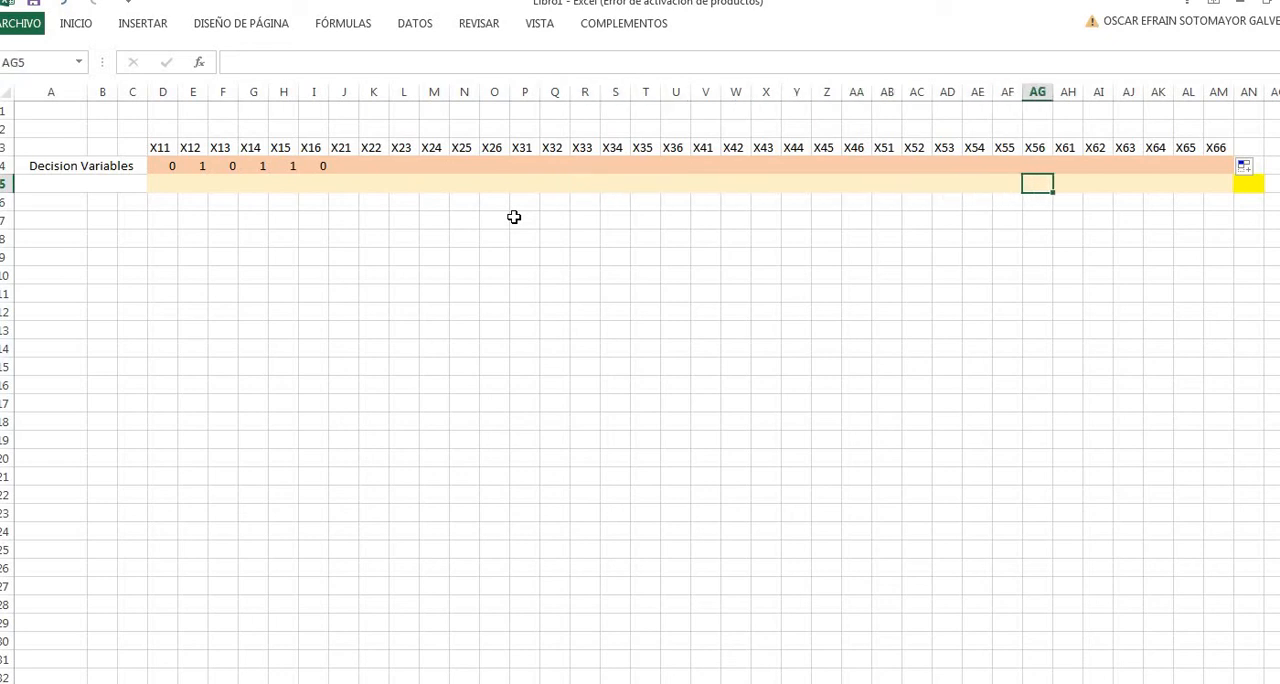
{"action": "key", "text": "Right"}
{"action": "key", "text": "Right"}
{"action": "key", "text": "Right"}
{"action": "key", "text": "Right"}
{"action": "key", "text": "Right"}
{"action": "key", "text": "Right"}
{"action": "key", "text": "Right"}
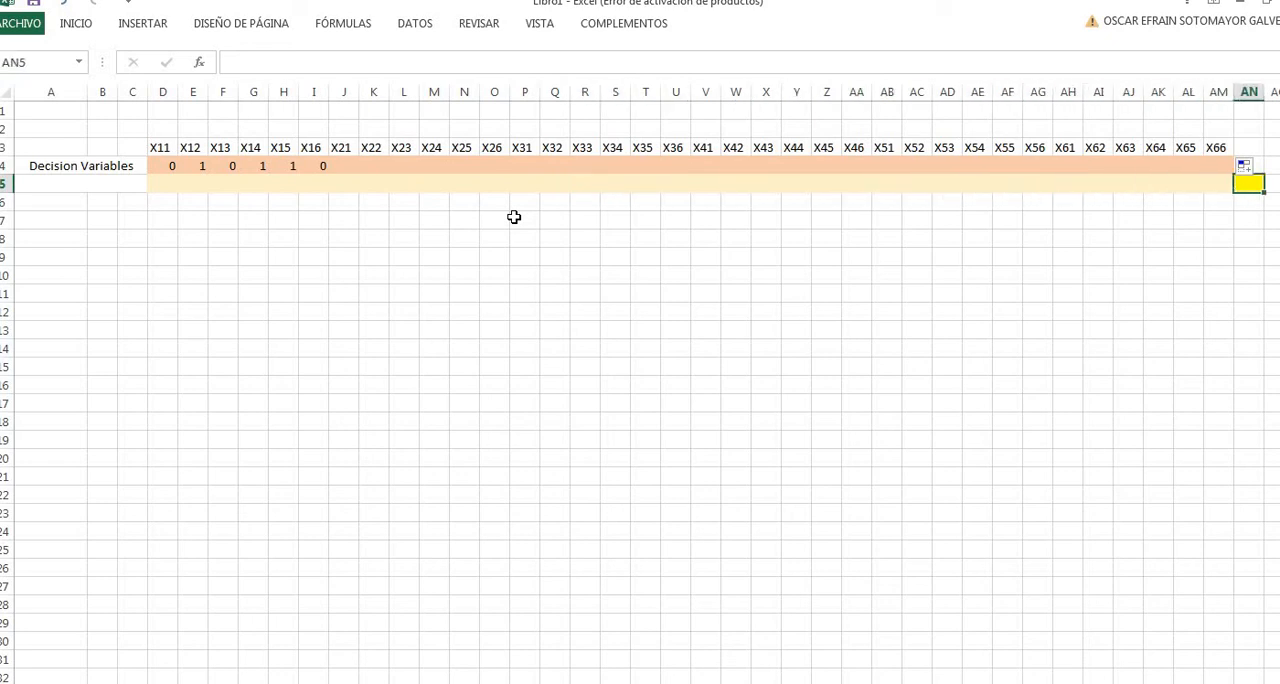
{"action": "key", "text": "Left"}
{"action": "key", "text": "Left"}
{"action": "key", "text": "Left"}
{"action": "key", "text": "Left"}
{"action": "key", "text": "Left"}
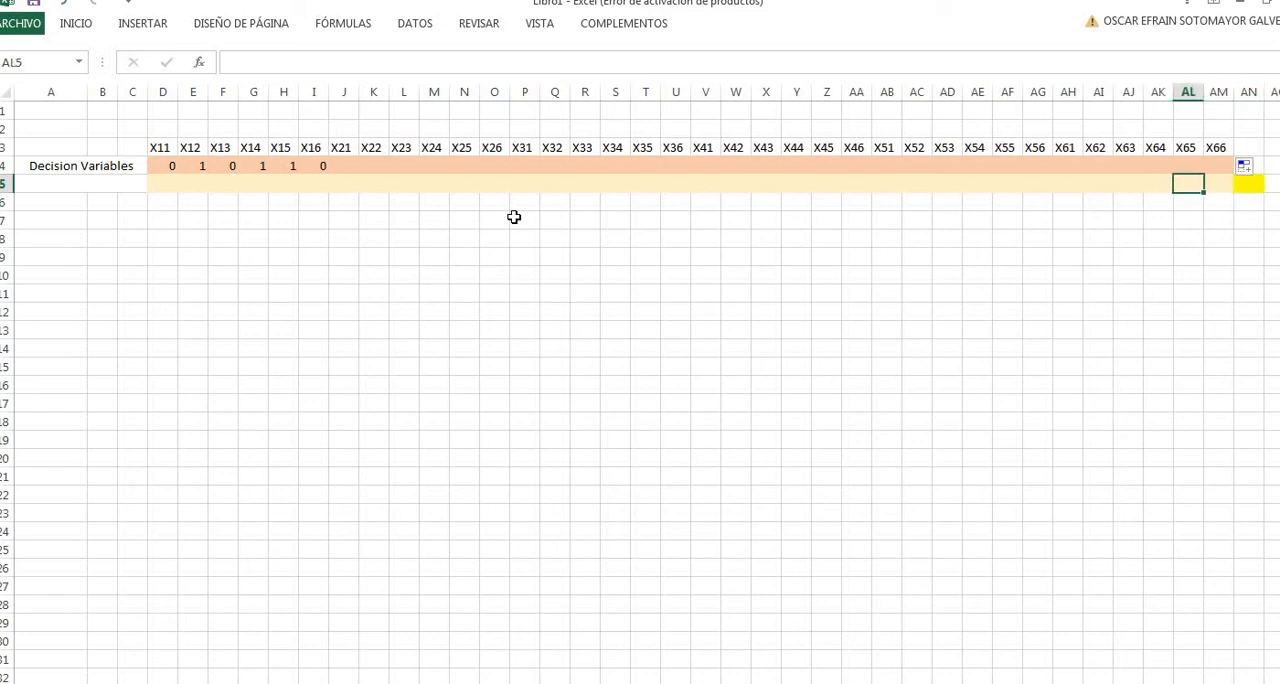
{"action": "key", "text": "Left"}
{"action": "key", "text": "Left"}
{"action": "key", "text": "Left"}
{"action": "key", "text": "Left"}
{"action": "key", "text": "Left"}
{"action": "key", "text": "Left"}
{"action": "key", "text": "Left"}
{"action": "key", "text": "Left"}
{"action": "key", "text": "Left"}
{"action": "key", "text": "Left"}
{"action": "key", "text": "Left"}
{"action": "key", "text": "Left"}
{"action": "key", "text": "Left"}
{"action": "key", "text": "Left"}
{"action": "key", "text": "Left"}
{"action": "key", "text": "Left"}
{"action": "key", "text": "Left"}
{"action": "key", "text": "Left"}
{"action": "key", "text": "Left"}
{"action": "key", "text": "Left"}
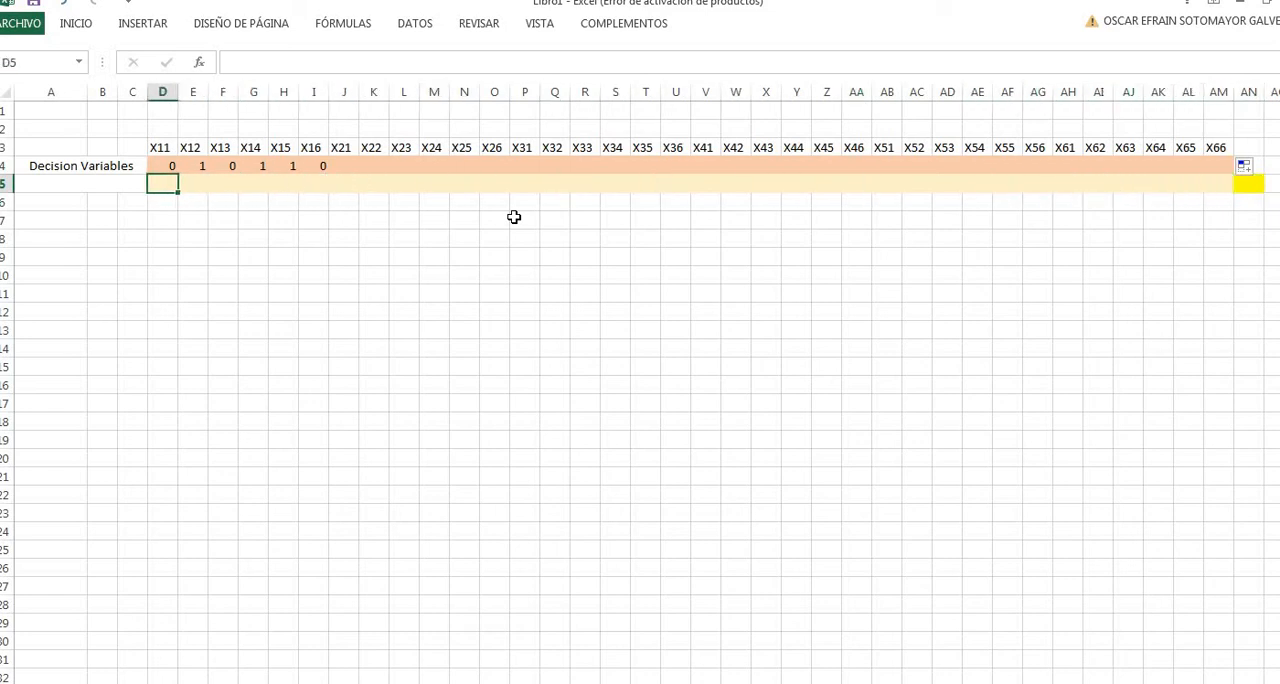
{"action": "key", "text": "Left"}
{"action": "key", "text": "Right"}
{"action": "key", "text": "Right"}
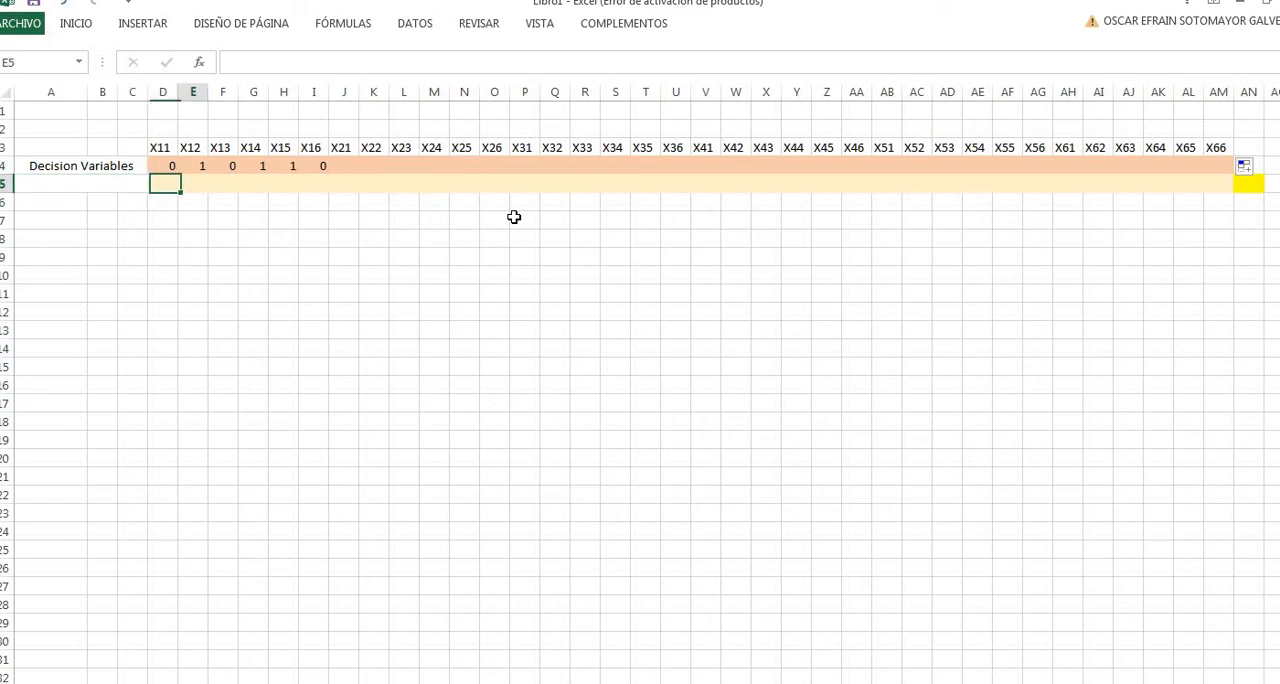
{"action": "key", "text": "Right"}
{"action": "key", "text": "Left"}
{"action": "key", "text": "Left"}
{"action": "key", "text": "Right"}
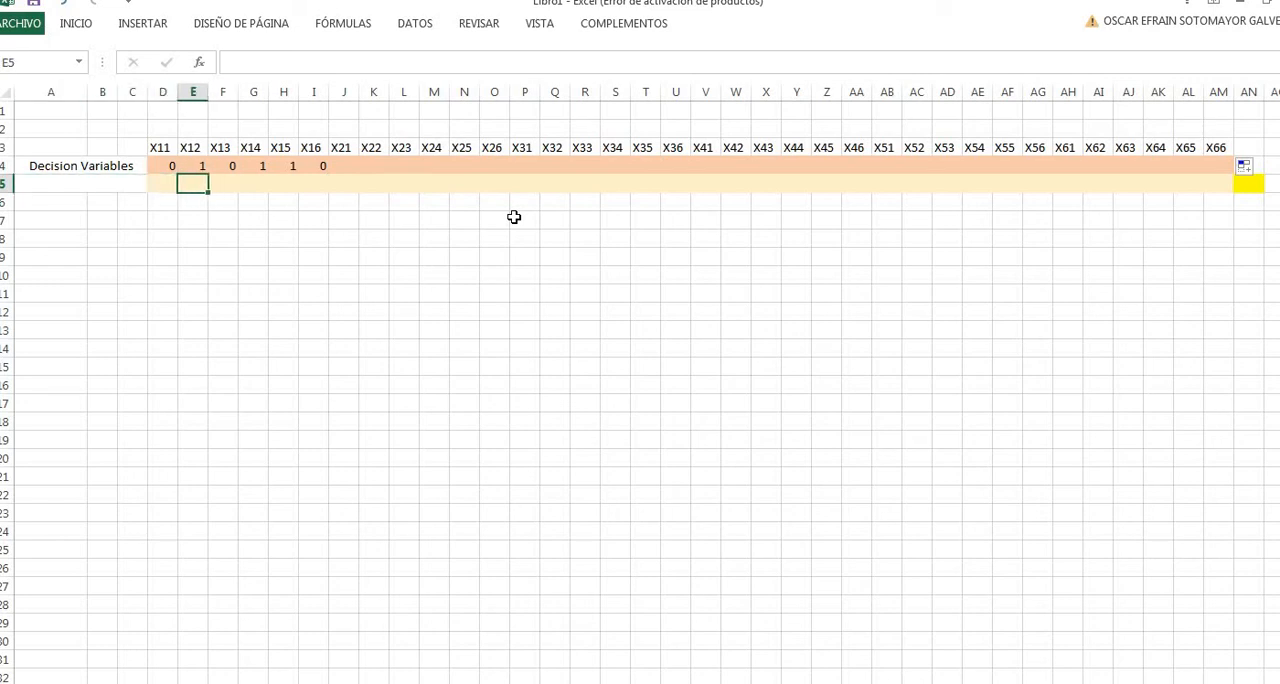
{"action": "key", "text": "Right"}
{"action": "key", "text": "Right"}
{"action": "key", "text": "Right"}
{"action": "key", "text": "Right"}
{"action": "key", "text": "Right"}
{"action": "key", "text": "Right"}
{"action": "key", "text": "Right"}
{"action": "key", "text": "Left"}
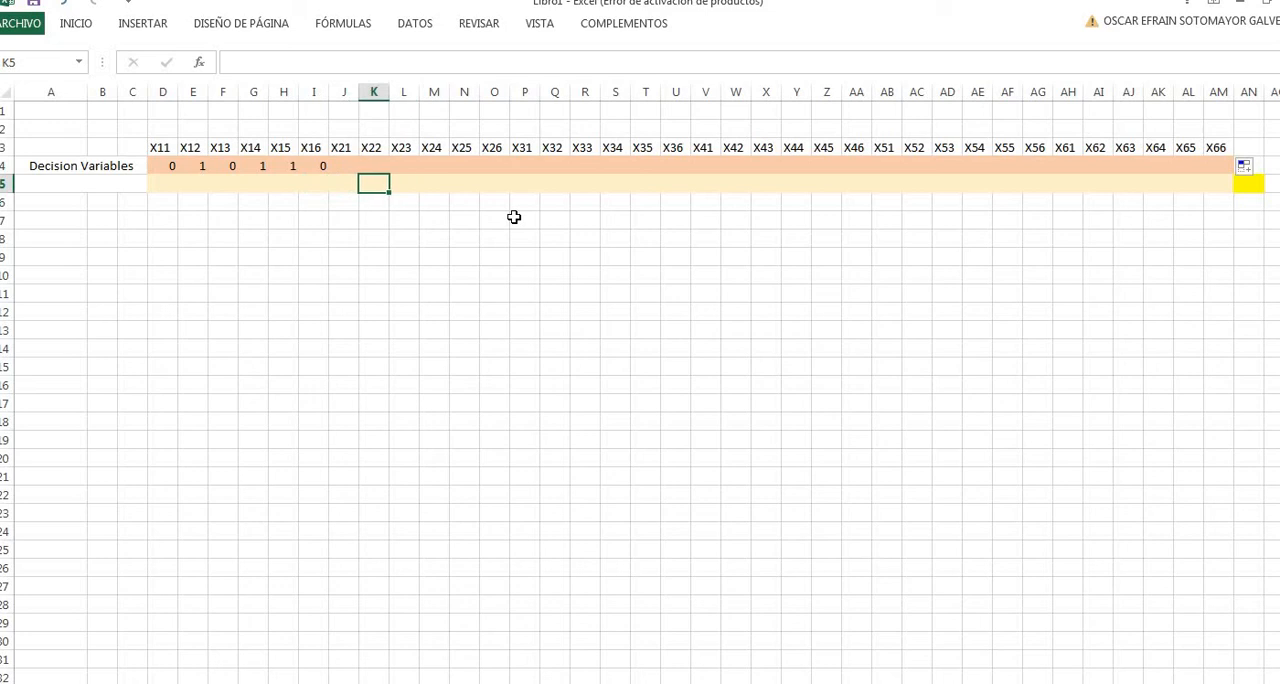
{"action": "key", "text": "Left"}
{"action": "key", "text": "Left"}
{"action": "key", "text": "Left"}
{"action": "key", "text": "Left"}
{"action": "key", "text": "Left"}
{"action": "key", "text": "Left"}
{"action": "key", "text": "Left"}
{"action": "key", "text": "Right"}
{"action": "key", "text": "Right"}
{"action": "key", "text": "Right"}
{"action": "key", "text": "Right"}
{"action": "key", "text": "Right"}
{"action": "key", "text": "Right"}
{"action": "key", "text": "Right"}
{"action": "key", "text": "Right"}
{"action": "key", "text": "Right"}
{"action": "key", "text": "Right"}
{"action": "key", "text": "Right"}
{"action": "key", "text": "Right"}
{"action": "key", "text": "Right"}
{"action": "key", "text": "Right"}
{"action": "key", "text": "Right"}
{"action": "key", "text": "Right"}
{"action": "key", "text": "Right"}
{"action": "key", "text": "Right"}
{"action": "key", "text": "Right"}
{"action": "key", "text": "Right"}
{"action": "key", "text": "Right"}
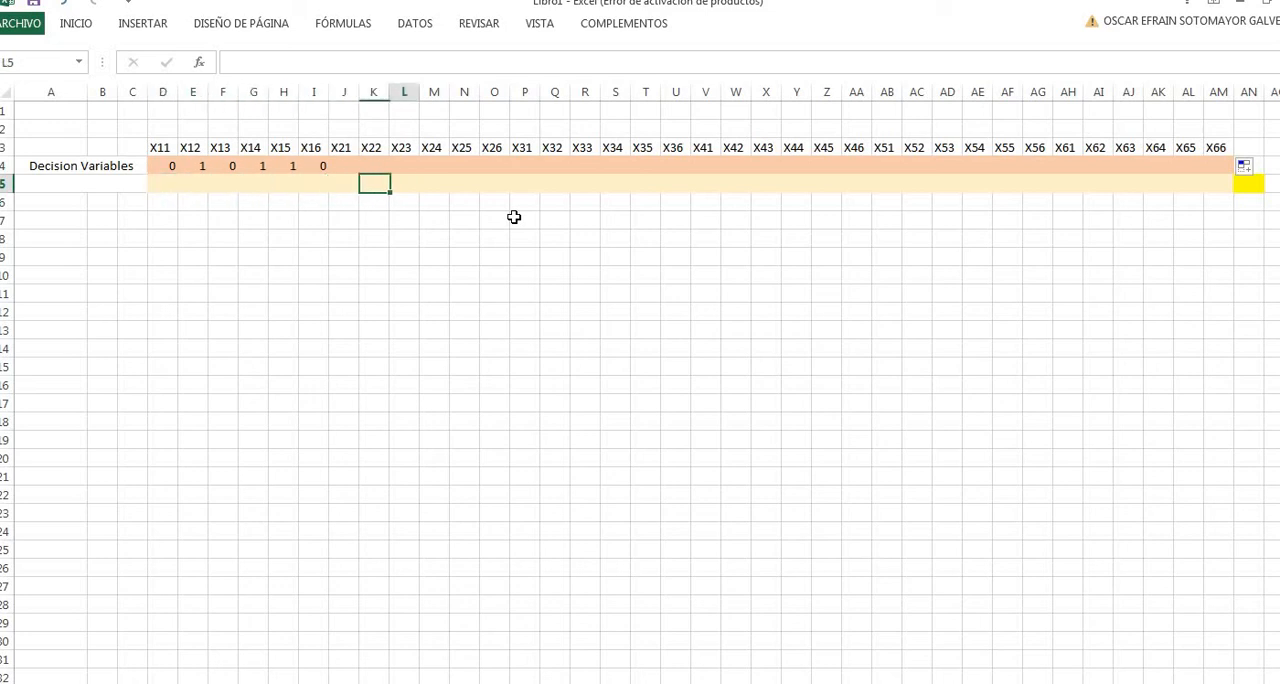
- Label the row beneath Decision Variables as Contribution in the merged cell A5
{"action": "key", "text": "Left"}
{"action": "key", "text": "Left"}
{"action": "key", "text": "Left"}
{"action": "key", "text": "Left"}
{"action": "key", "text": "Left"}
{"action": "key", "text": "Left"}
{"action": "key", "text": "Left"}
{"action": "key", "text": "Left"}
{"action": "key", "text": "Left"}
{"action": "key", "text": "Left"}
{"action": "key", "text": "Left"}
{"action": "key", "text": "Left"}
{"action": "key", "text": "Left"}
{"action": "key", "text": "Left"}
{"action": "key", "text": "Left"}
{"action": "key", "text": "Left"}
{"action": "key", "text": "Left"}
{"action": "key", "text": "Left"}
{"action": "key", "text": "Left"}
{"action": "key", "text": "Left"}
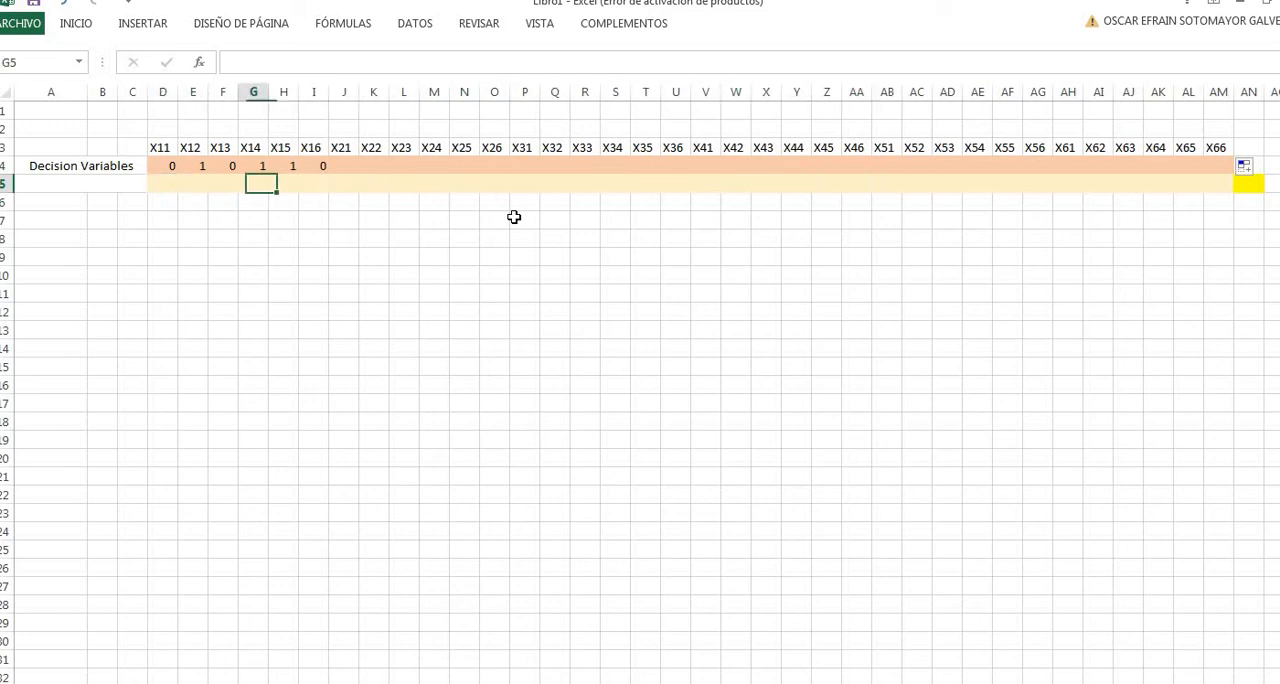
{"action": "key", "text": "Left"}
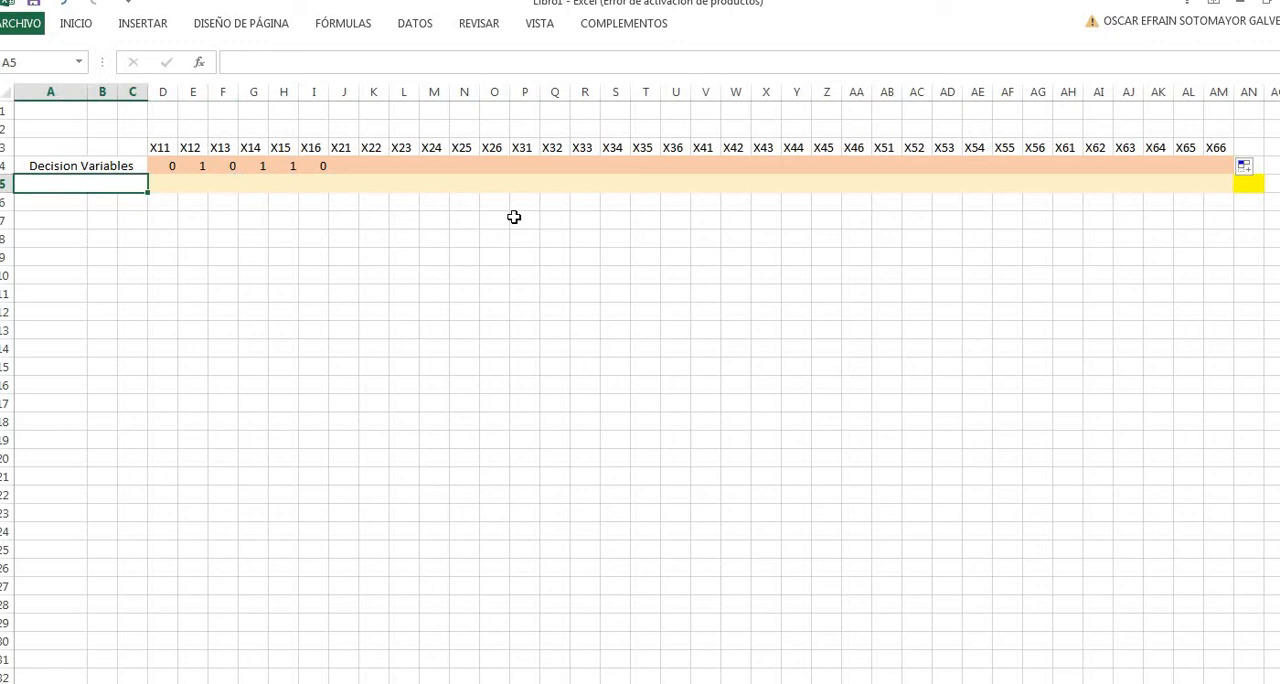
{"action": "type", "text": "Contributi"}
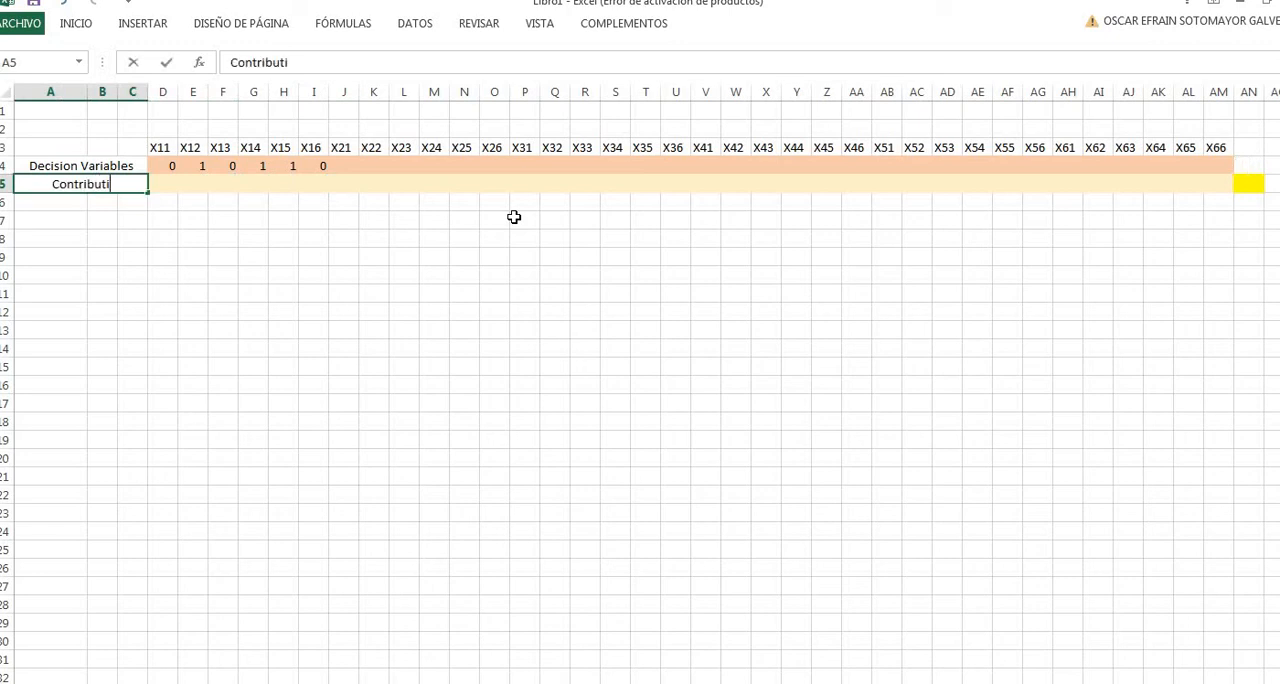
{"action": "type", "text": "on"}
{"action": "key", "text": "Return"}
{"action": "key", "text": "Right"}
{"action": "key", "text": "Up"}
{"action": "key", "text": "Up"}
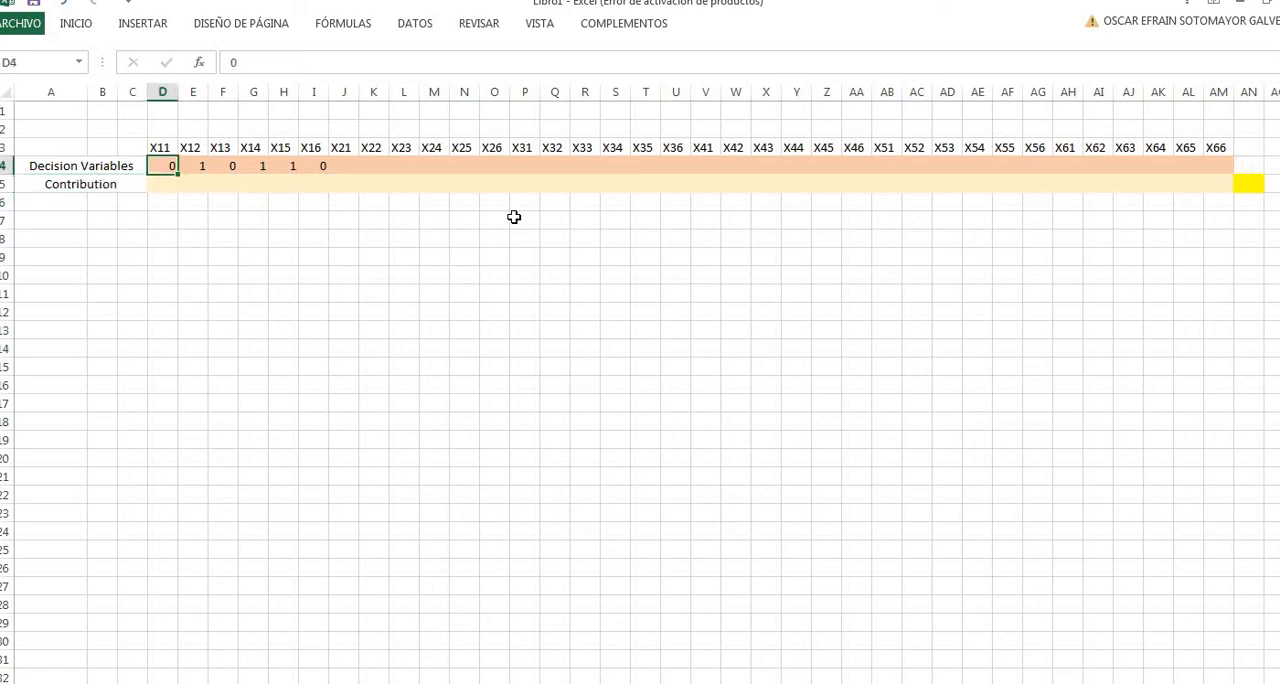
{"action": "key", "text": "Down"}
{"action": "key", "text": "Right"}
{"action": "key", "text": "Right"}
{"action": "key", "text": "Right"}
{"action": "key", "text": "Right"}
{"action": "key", "text": "Right"}
{"action": "key", "text": "Right"}
{"action": "key", "text": "Right"}
{"action": "key", "text": "Right"}
{"action": "key", "text": "Right"}
{"action": "key", "text": "Right"}
{"action": "key", "text": "Right"}
{"action": "key", "text": "Right"}
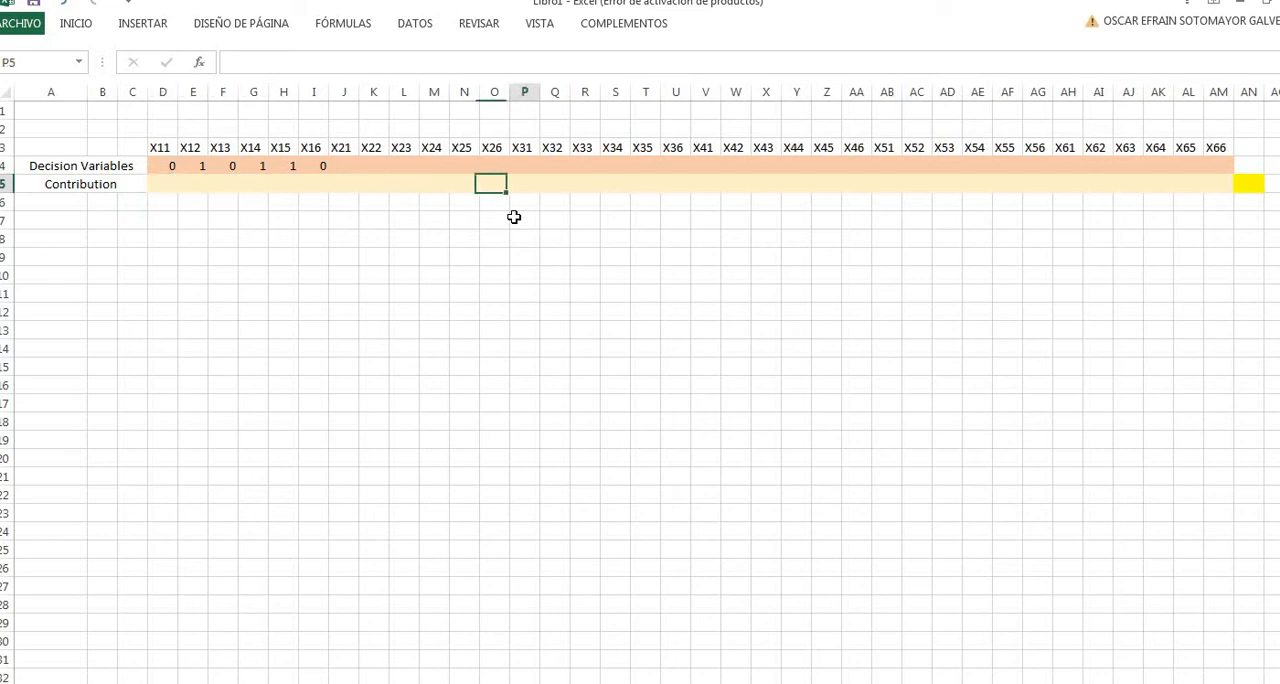
{"action": "key", "text": "Right"}
{"action": "key", "text": "Right"}
{"action": "key", "text": "Right"}
{"action": "key", "text": "Right"}
{"action": "key", "text": "Right"}
{"action": "key", "text": "Right"}
{"action": "key", "text": "Right"}
{"action": "key", "text": "Right"}
{"action": "key", "text": "Right"}
{"action": "key", "text": "Right"}
{"action": "key", "text": "Right"}
{"action": "key", "text": "Right"}
{"action": "key", "text": "Left"}
{"action": "key", "text": "Left"}
{"action": "key", "text": "Left"}
{"action": "key", "text": "Left"}
{"action": "key", "text": "Left"}
{"action": "key", "text": "Left"}
{"action": "key", "text": "Left"}
{"action": "key", "text": "Left"}
{"action": "key", "text": "Left"}
{"action": "key", "text": "Left"}
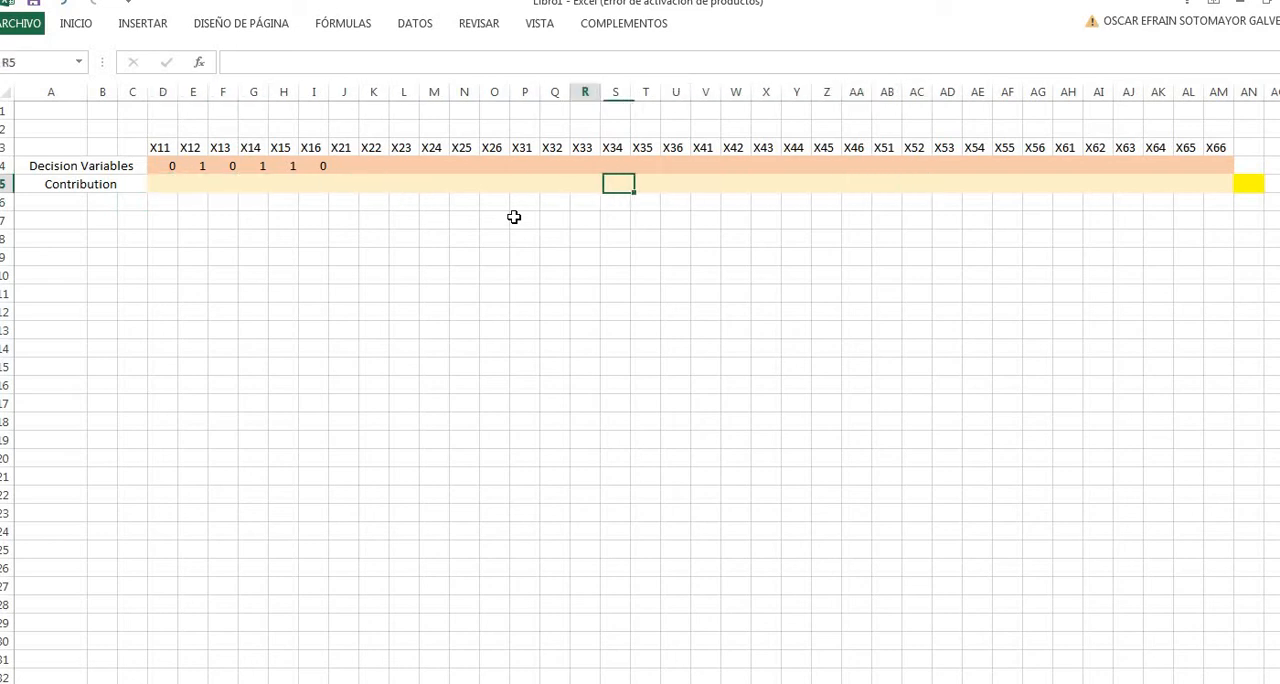
{"action": "key", "text": "Left"}
{"action": "key", "text": "Left"}
{"action": "key", "text": "Left"}
{"action": "key", "text": "Left"}
{"action": "key", "text": "Left"}
{"action": "key", "text": "Left"}
{"action": "key", "text": "Left"}
{"action": "key", "text": "Left"}
{"action": "key", "text": "Left"}
{"action": "key", "text": "Left"}
{"action": "key", "text": "Left"}
{"action": "key", "text": "Left"}
{"action": "key", "text": "Left"}
{"action": "key", "text": "Left"}
- Enter 0 as the contribution of X11 in cell D5
{"action": "key", "text": "Up"}
{"action": "key", "text": "Up"}
{"action": "key", "text": "Down"}
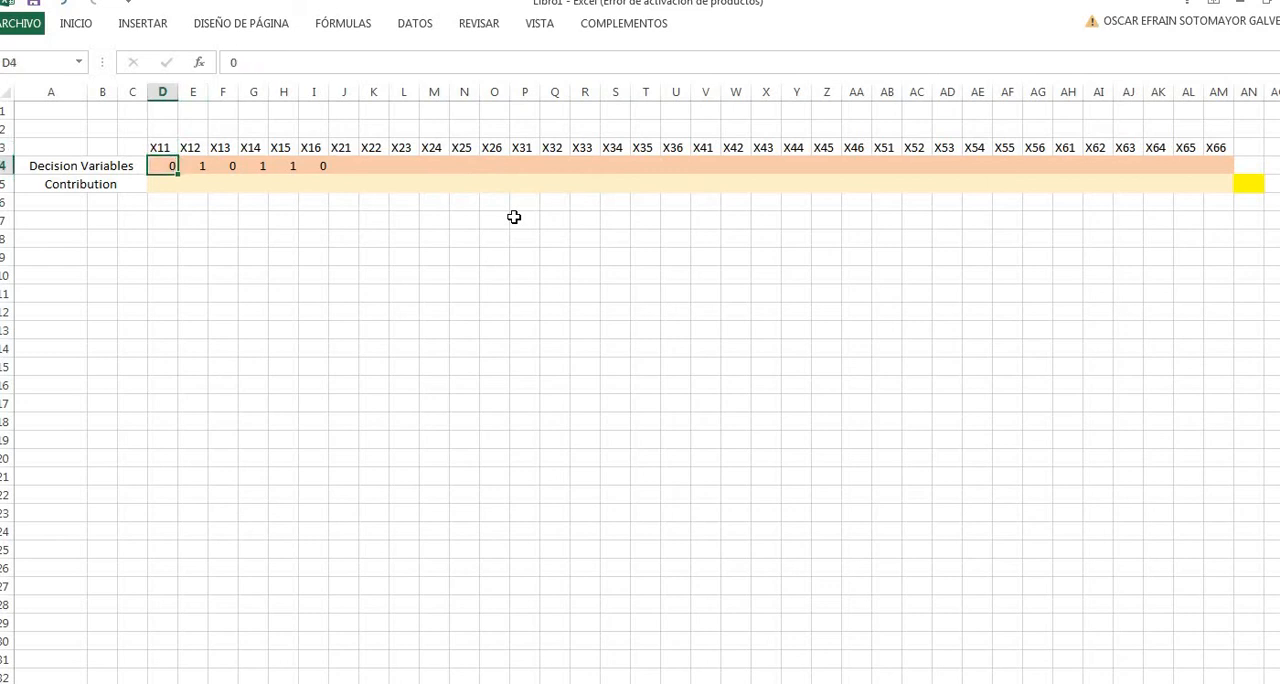
{"action": "key", "text": "Down"}
{"action": "type", "text": "0"}
{"action": "key", "text": "Right"}
- Look up the distance between items 1 and 2 in the distance matrix and enter 6 as the X12 contribution in E5
{"action": "key", "text": "Up"}
{"action": "key", "text": "Up"}
{"action": "key", "text": "Up"}
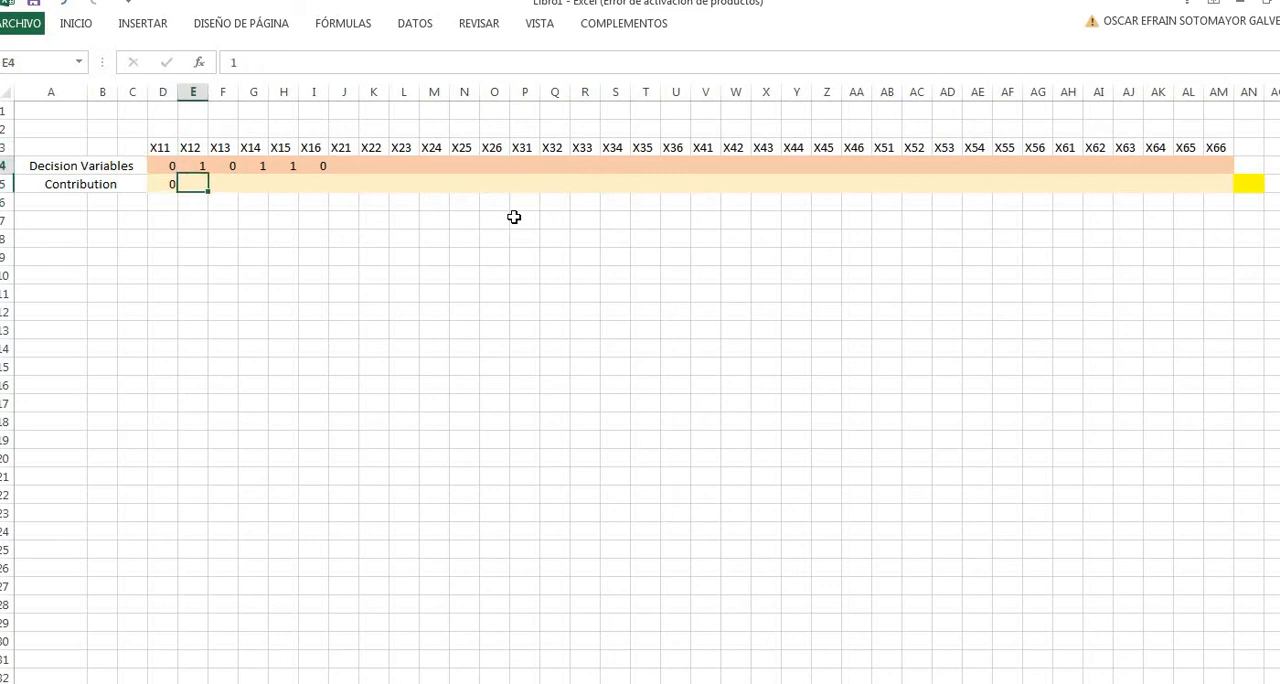
{"action": "key", "text": "Down"}
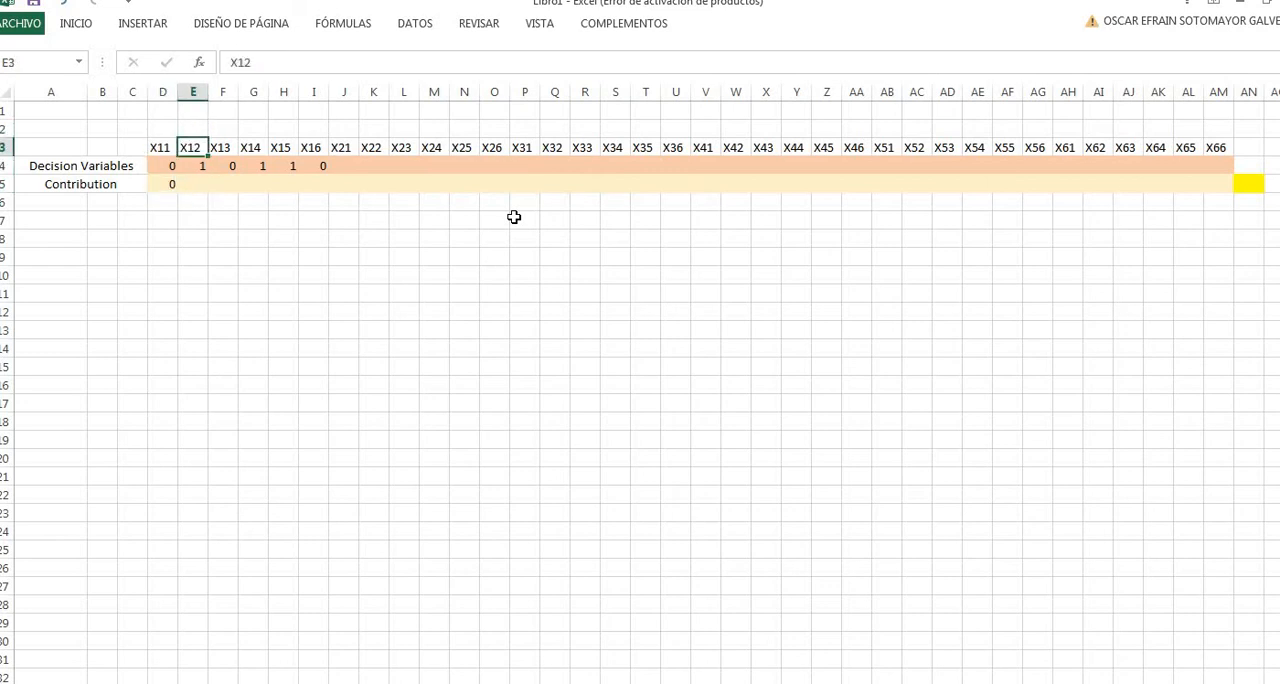
{"action": "key", "text": "Down"}
{"action": "key", "text": "Down"}
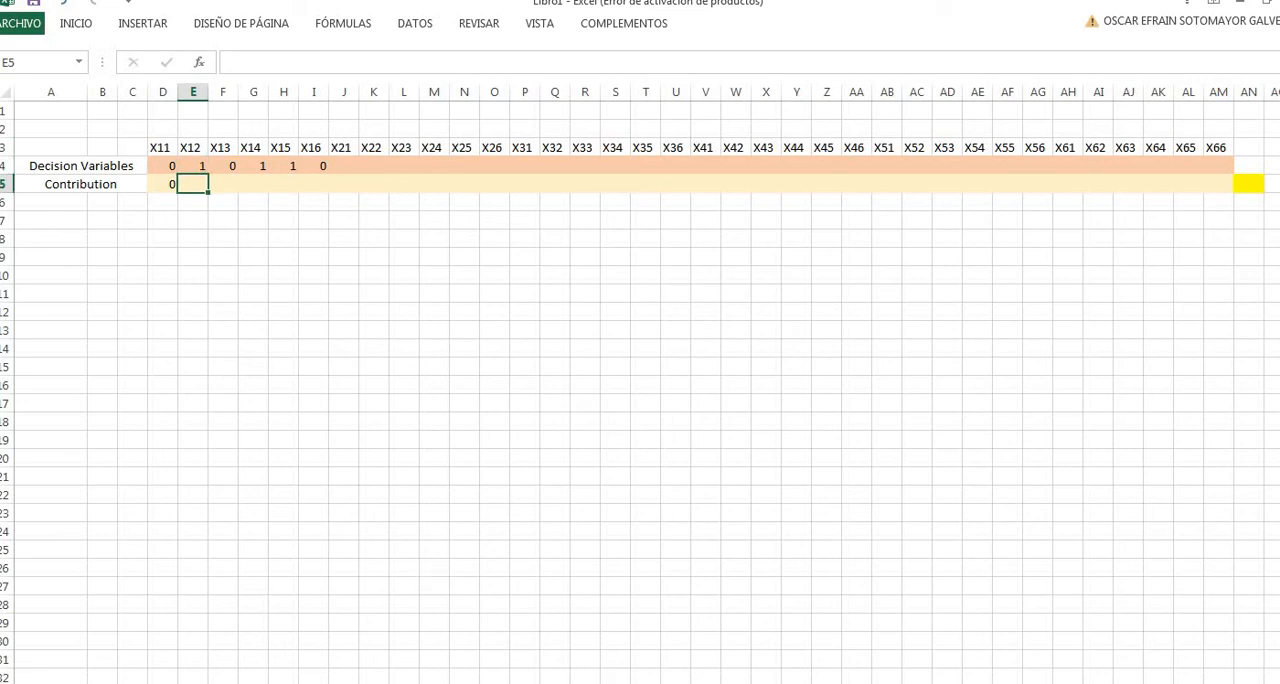
{"action": "key", "text": "ctrl+Page_Up"}
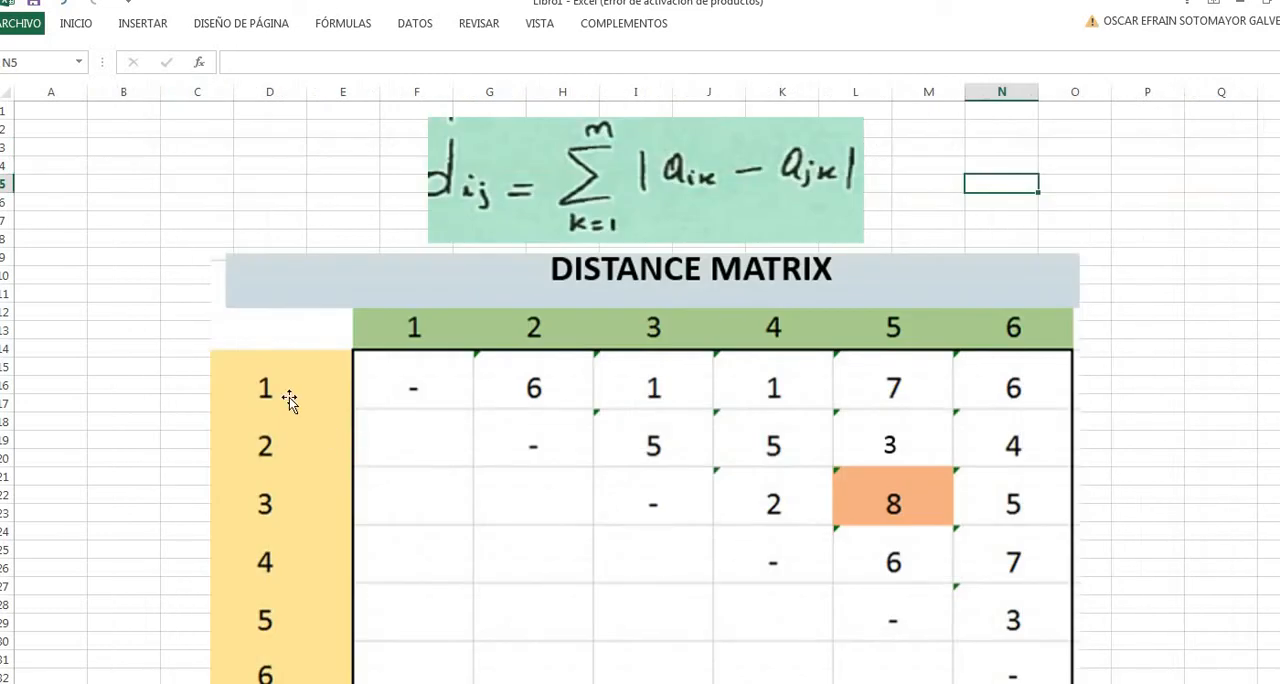
{"action": "key", "text": "ctrl+Page_Down"}
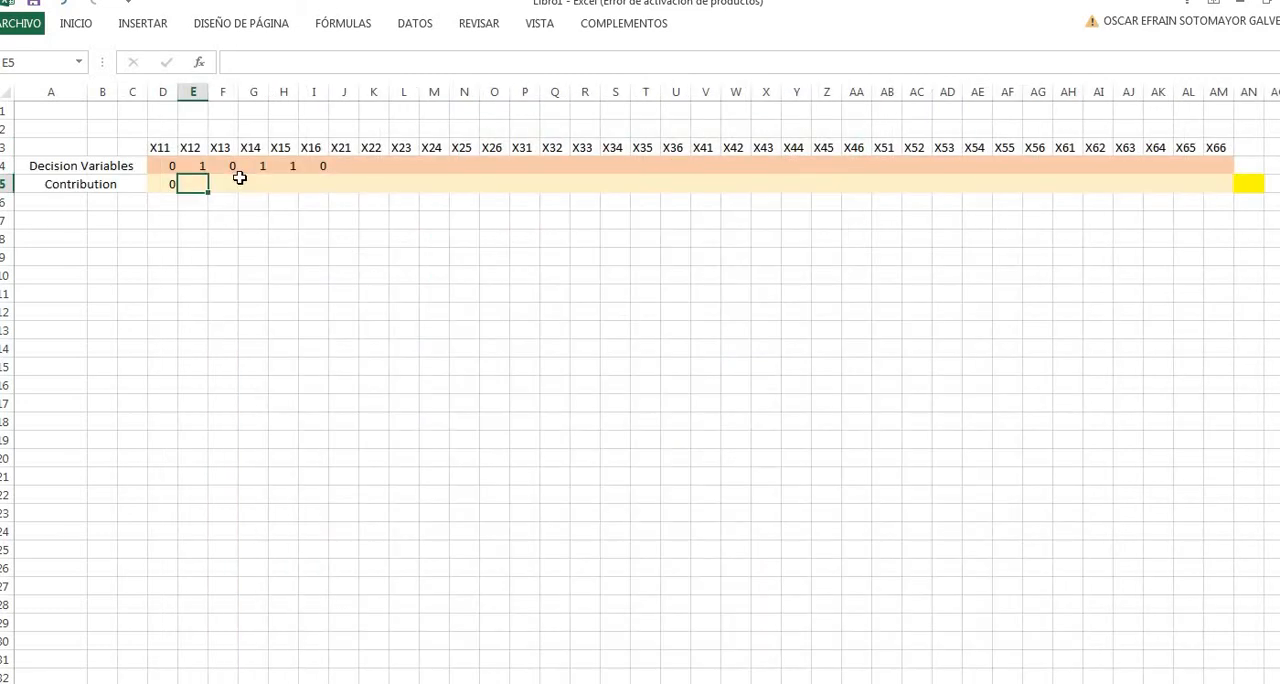
{"action": "type", "text": "6"}
{"action": "key", "text": "Tab"}
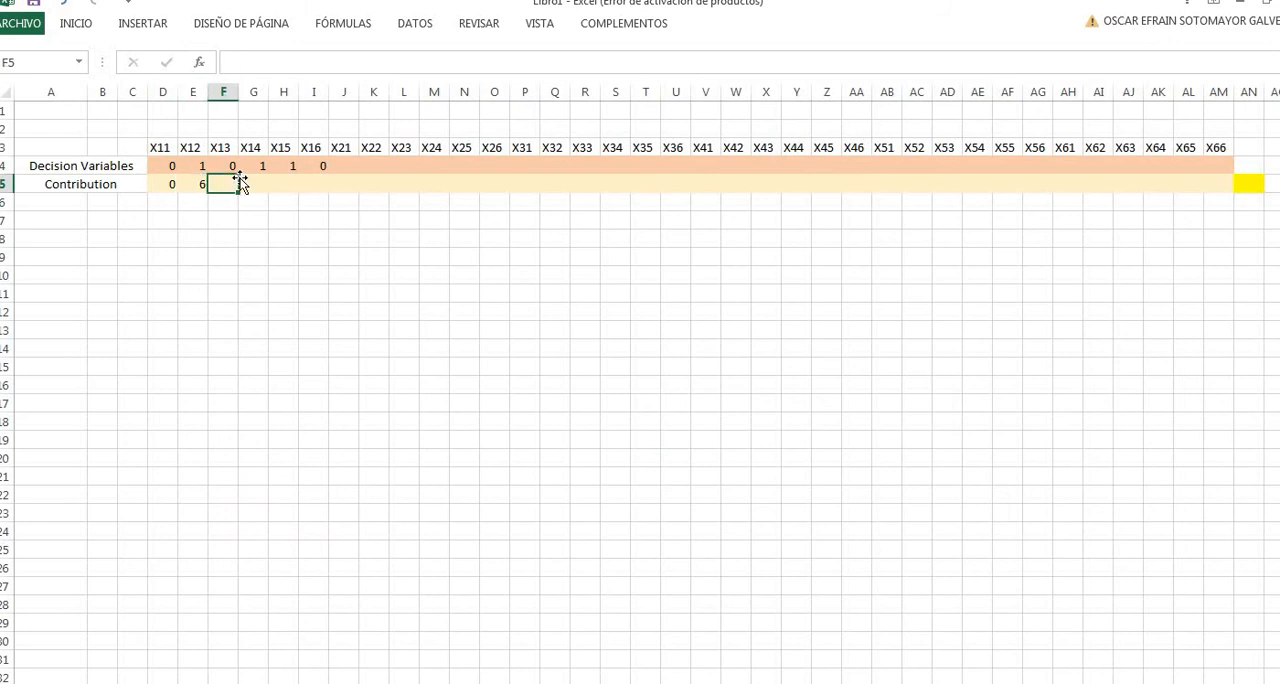
- Look up the distance between items 1 and 3 in the distance matrix and enter 1 as the X13 contribution in F5
{"action": "key", "text": "ctrl+Page_Up"}
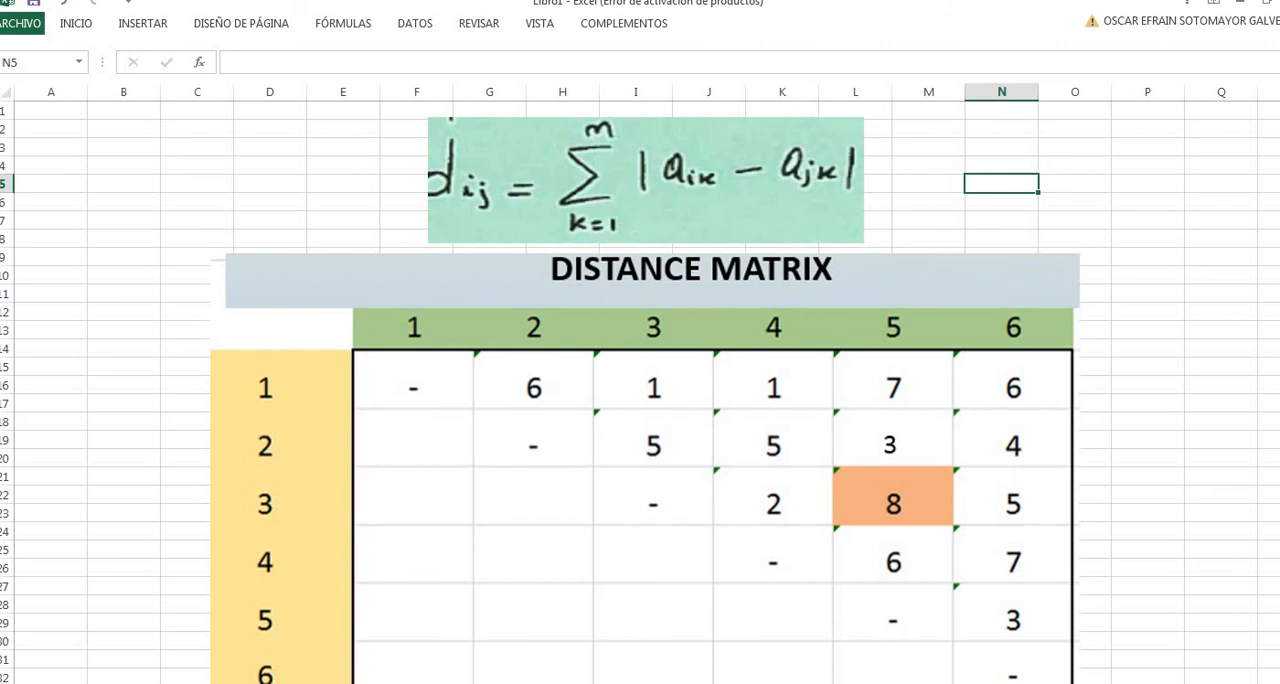
{"action": "key", "text": "ctrl+Page_Down"}
{"action": "type", "text": "1"}
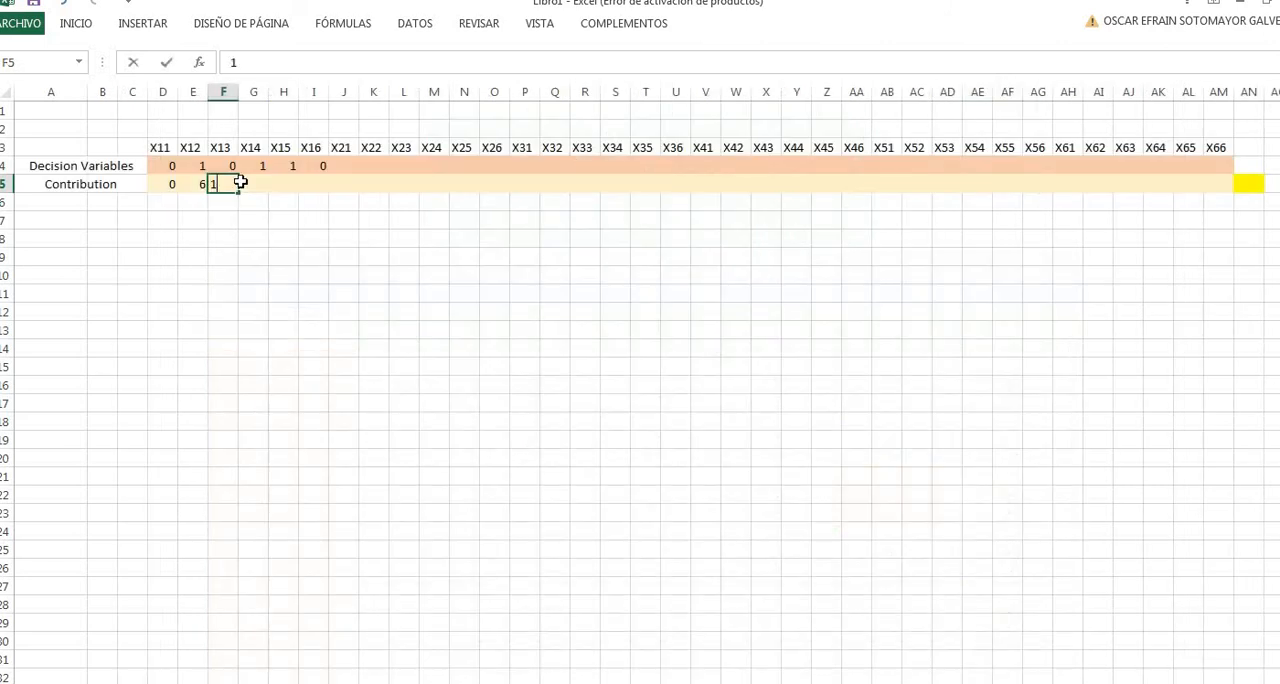
{"action": "key", "text": "Tab"}
{"action": "key", "text": "Tab"}
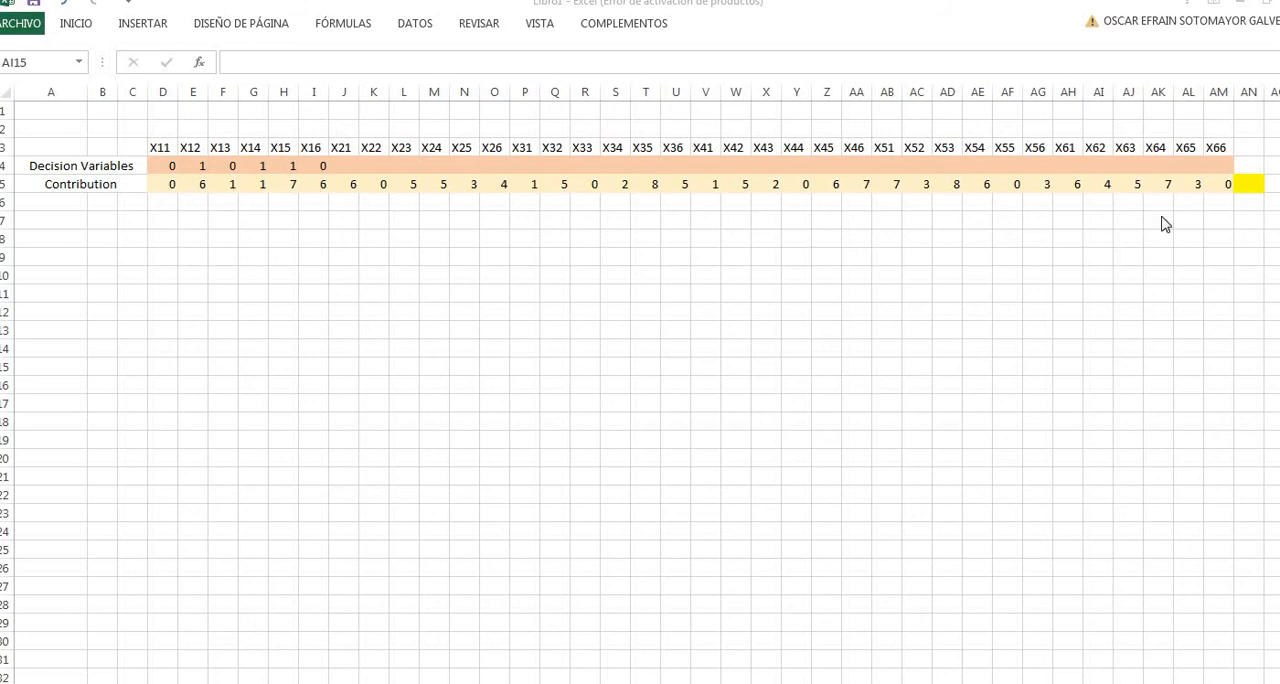
- Start the objective formula in yellow cell AN5 with the variable-times-contribution products for X11 and X12: =D4*D5+E4*E5
{"action": "left_click", "coordinate": [1250, 186]}
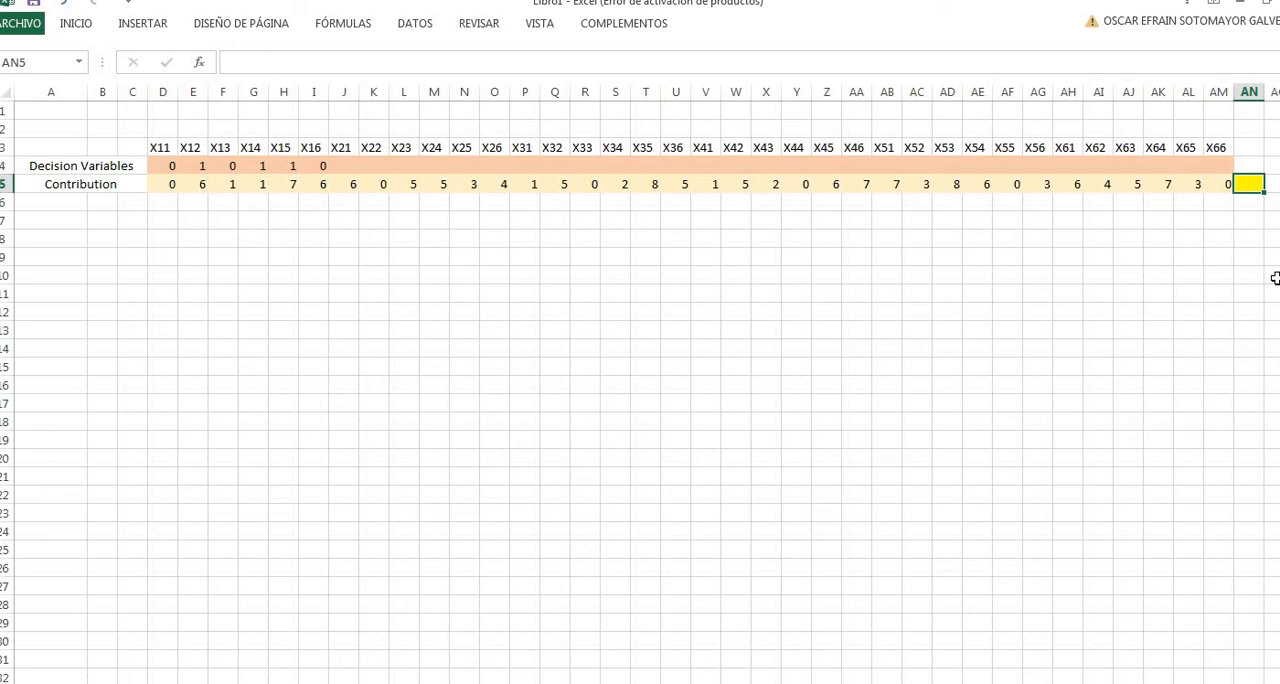
{"action": "type", "text": "="}
{"action": "left_click", "coordinate": [170, 166]}
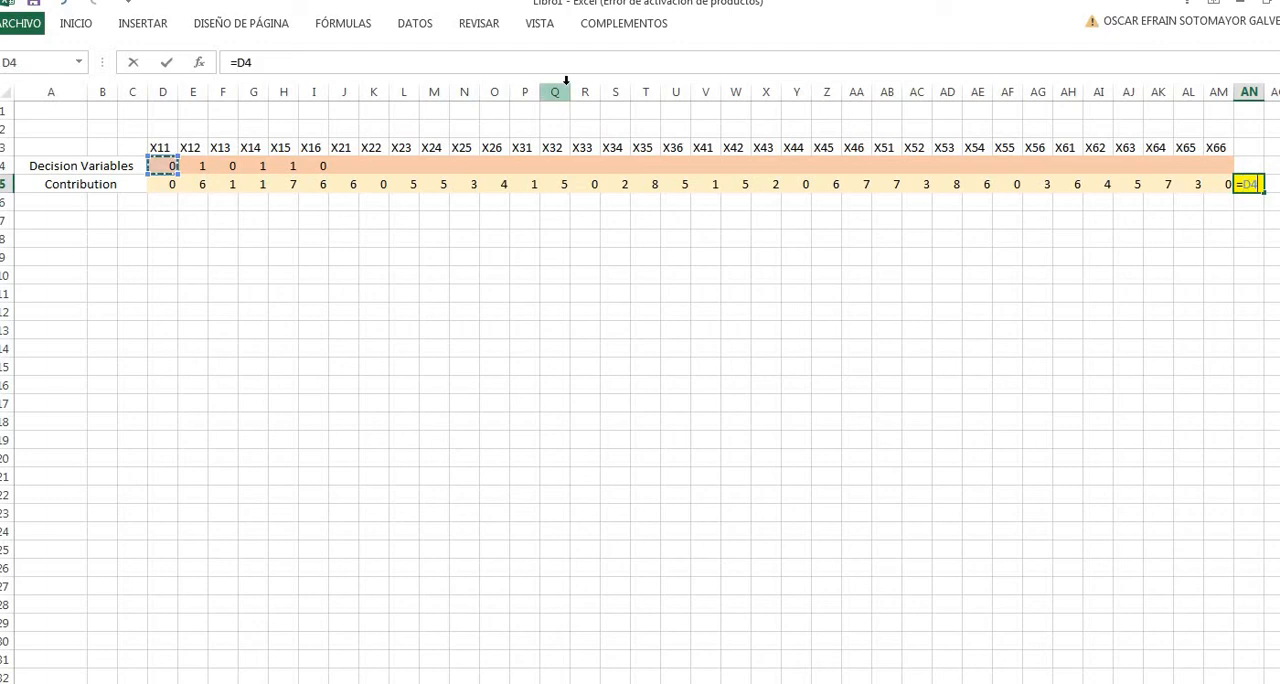
{"action": "type", "text": "*"}
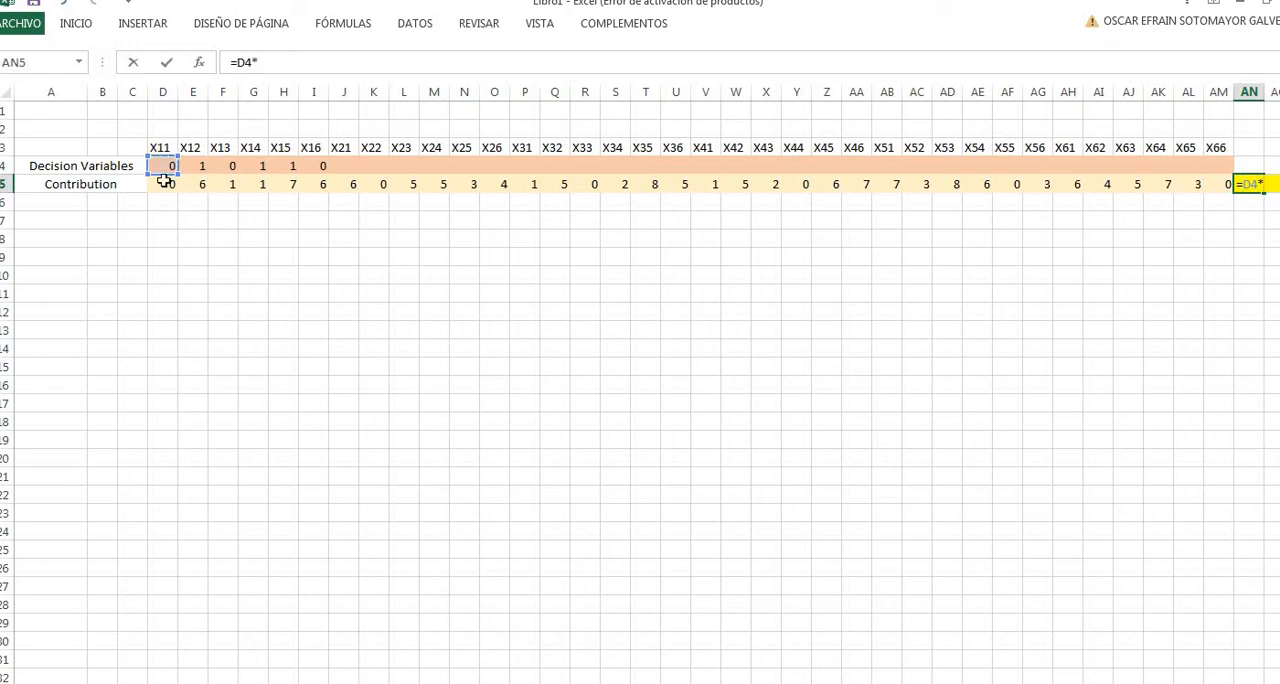
{"action": "left_click", "coordinate": [164, 181]}
{"action": "type", "text": "+"}
{"action": "left_click", "coordinate": [193, 166]}
{"action": "type", "text": "*"}
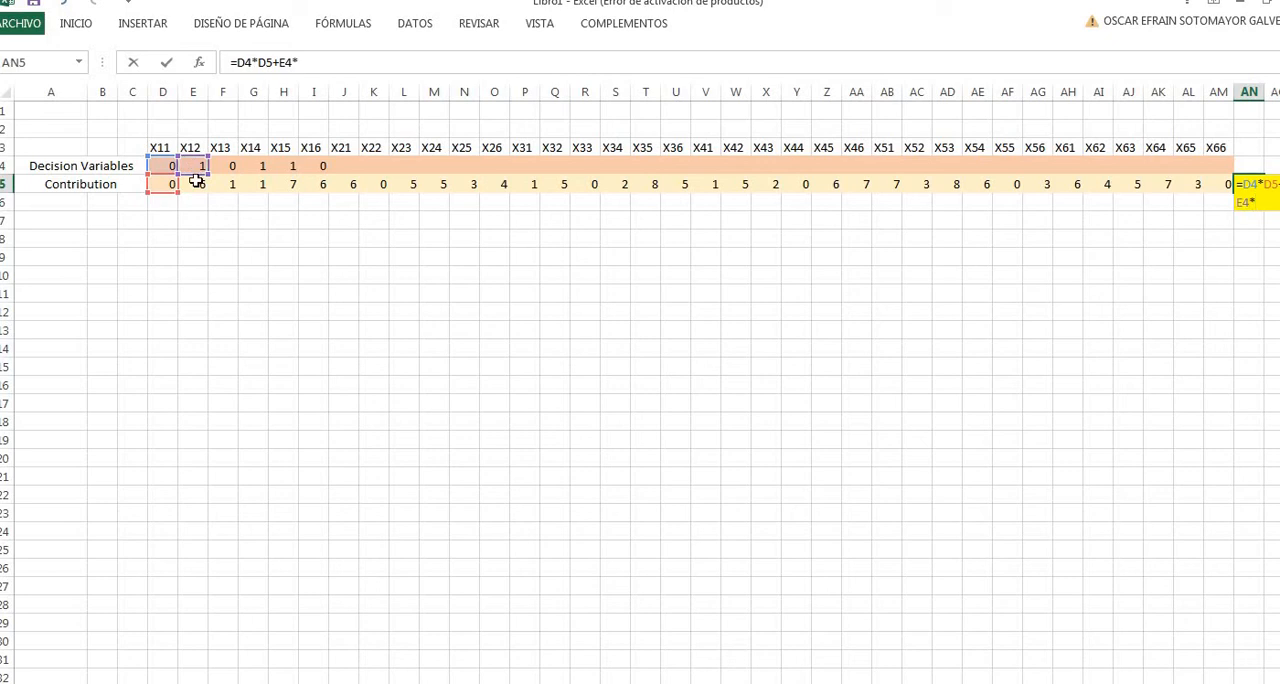
{"action": "left_click", "coordinate": [196, 183]}
- Extend the AN5 objective formula with the X13 product, +F4*F5
{"action": "type", "text": "+"}
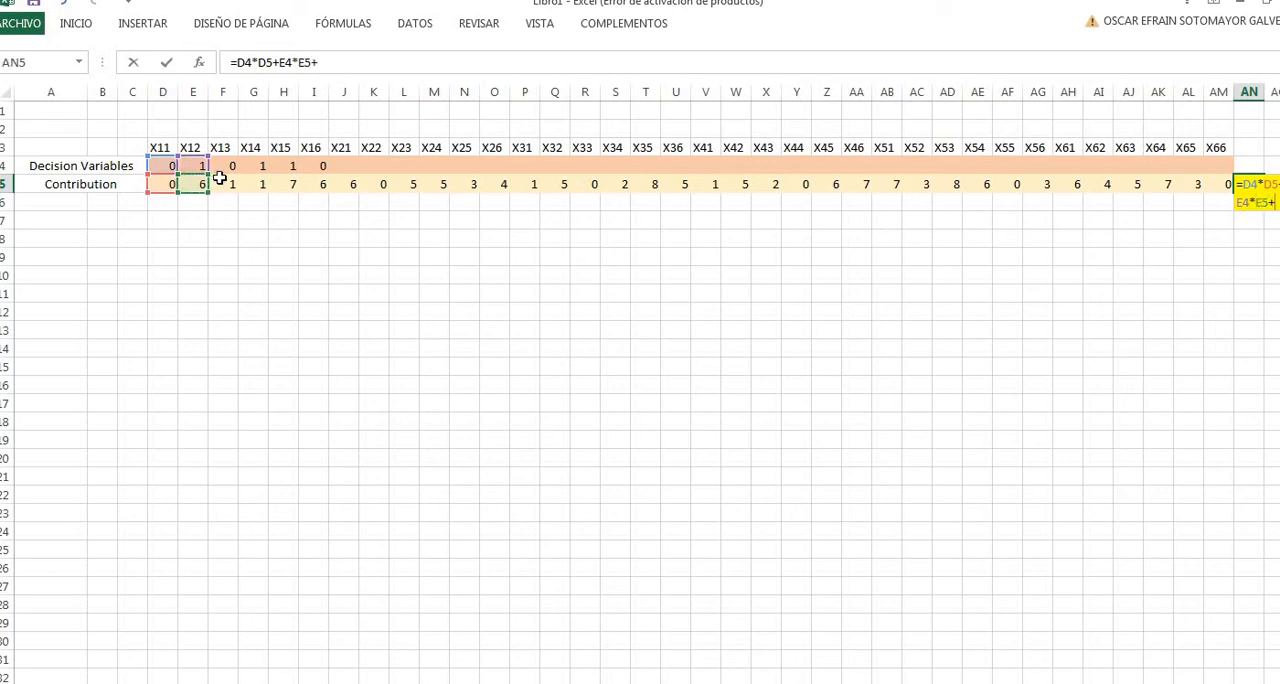
{"action": "left_click", "coordinate": [226, 166]}
{"action": "type", "text": "*"}
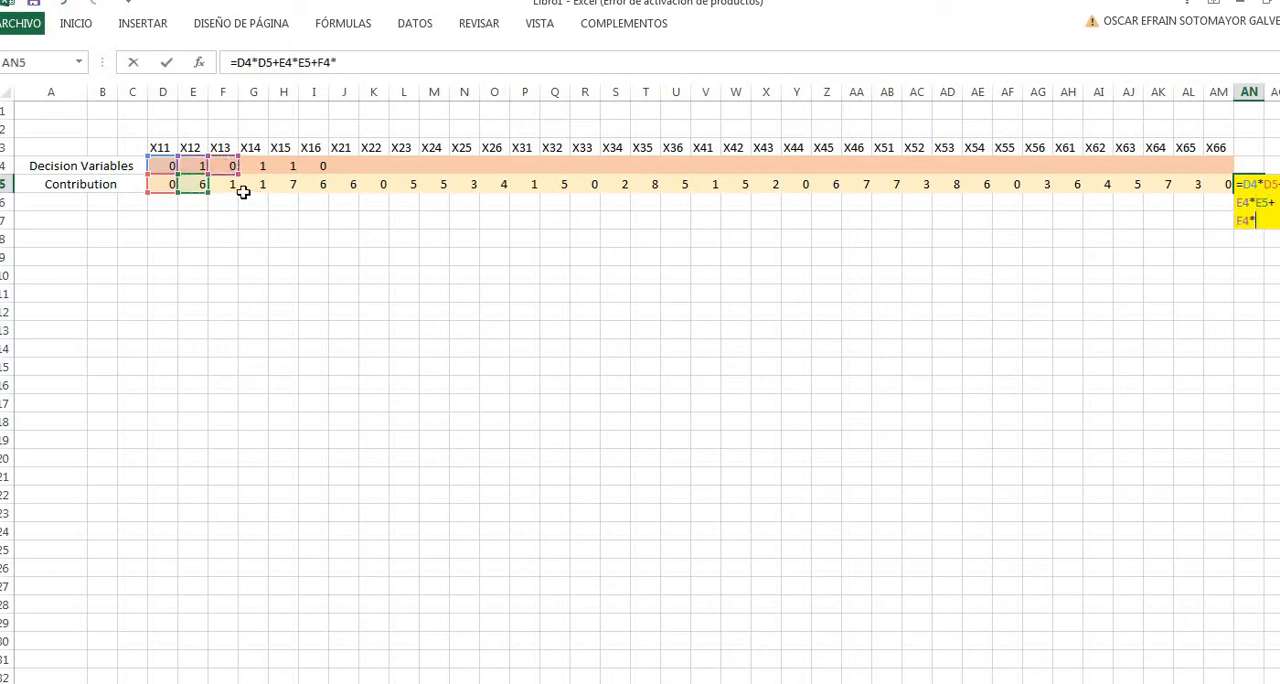
{"action": "left_click", "coordinate": [229, 182]}
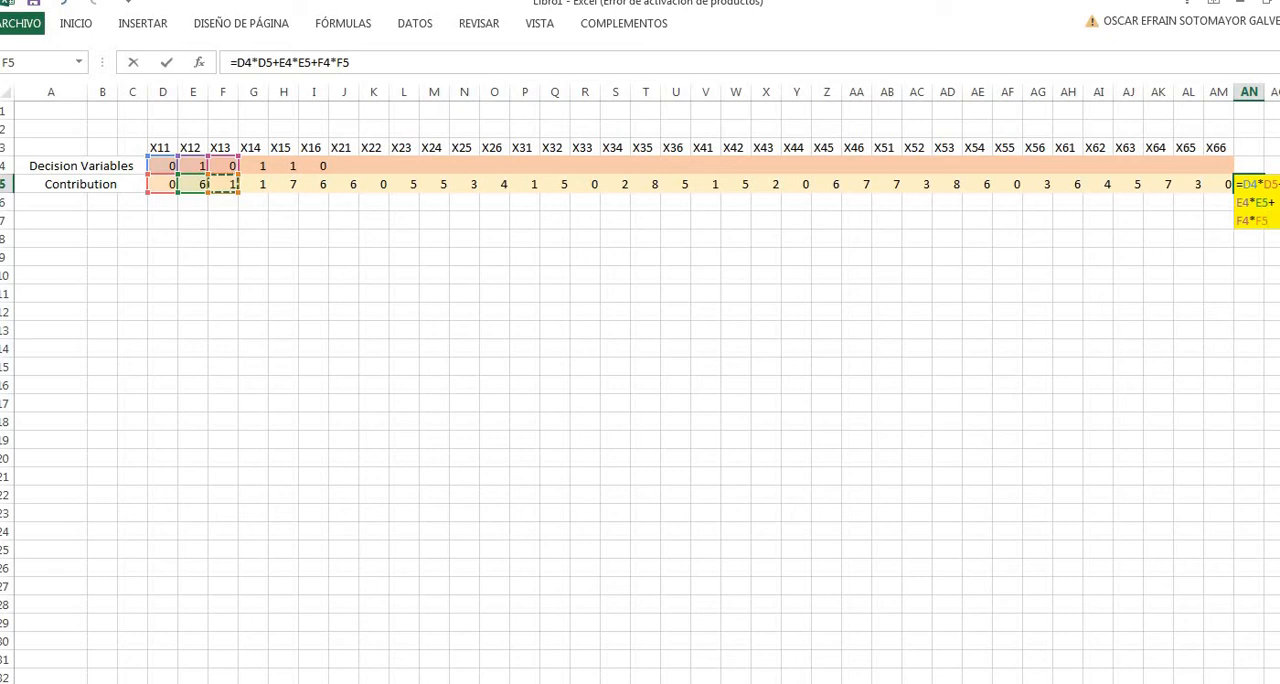
- Try to re-enter the X13 contribution reference in the AN5 formula and strip its Imp! sheet prefix, leaving F4*F5
{"action": "left_click", "coordinate": [905, 683]}
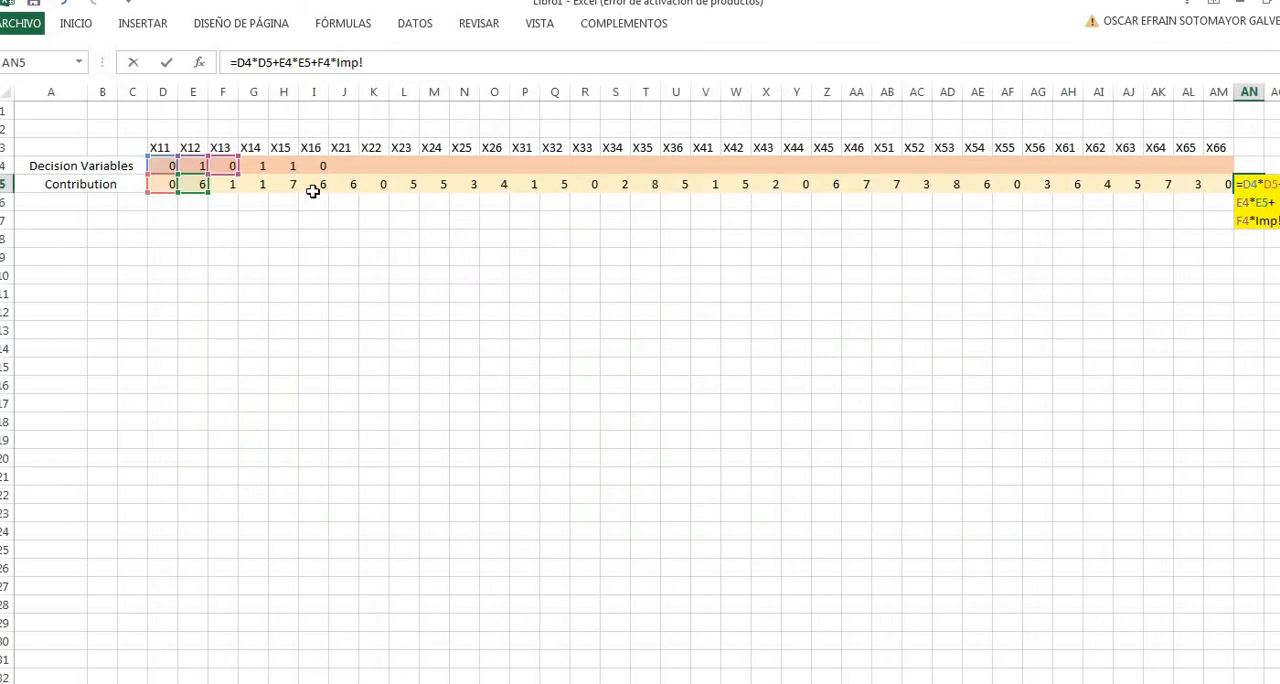
{"action": "left_click", "coordinate": [379, 67]}
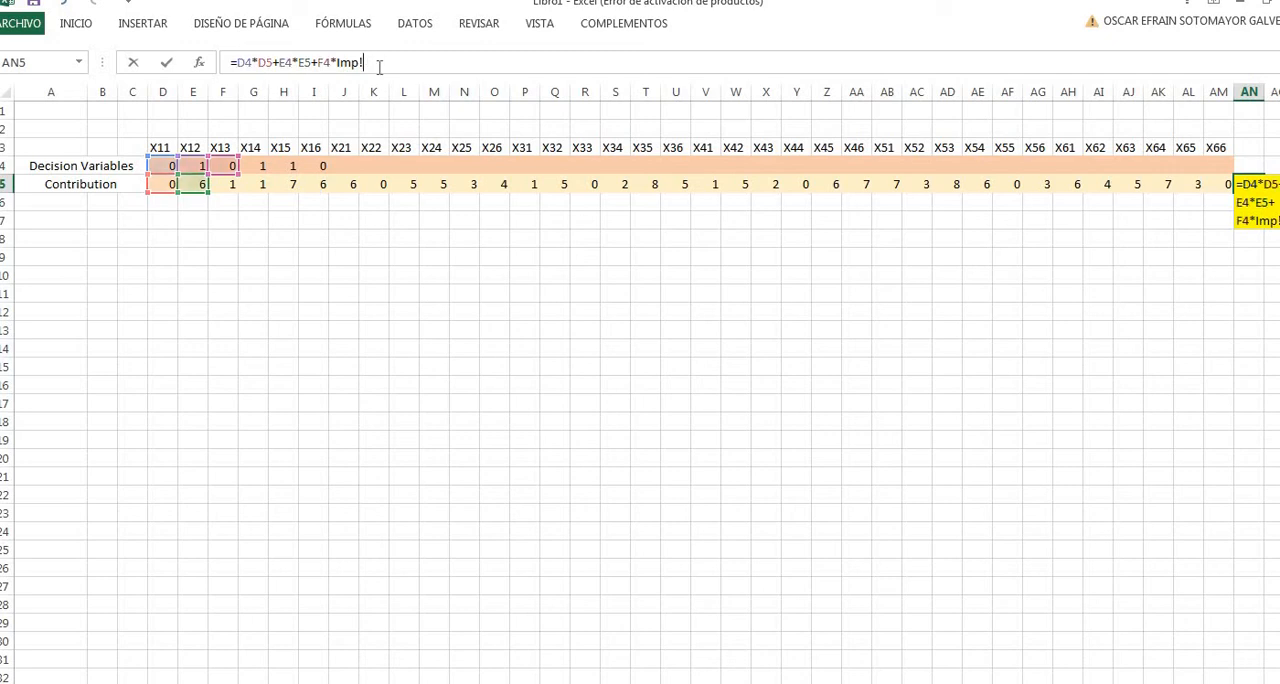
{"action": "key", "text": "BackSpace"}
{"action": "key", "text": "BackSpace"}
{"action": "key", "text": "BackSpace"}
{"action": "key", "text": "BackSpace"}
{"action": "left_click", "coordinate": [228, 184]}
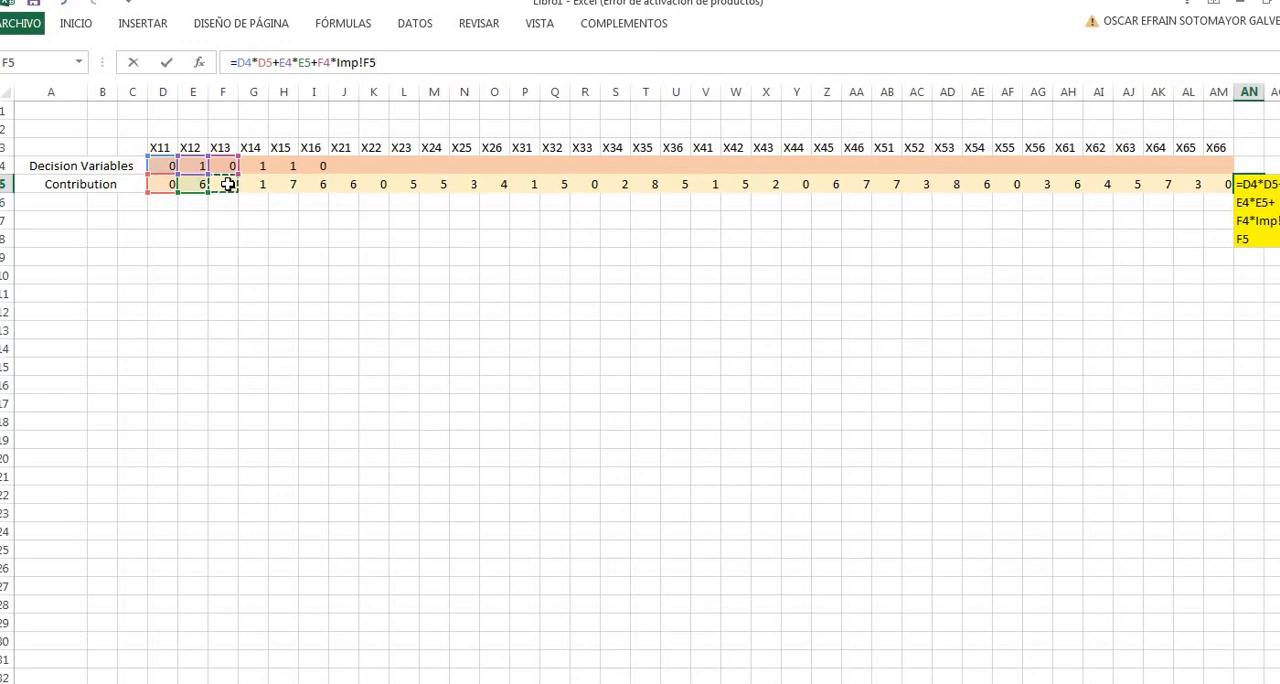
{"action": "key", "text": "BackSpace"}
{"action": "key", "text": "BackSpace"}
{"action": "key", "text": "BackSpace"}
{"action": "key", "text": "BackSpace"}
{"action": "key", "text": "BackSpace"}
{"action": "key", "text": "BackSpace"}
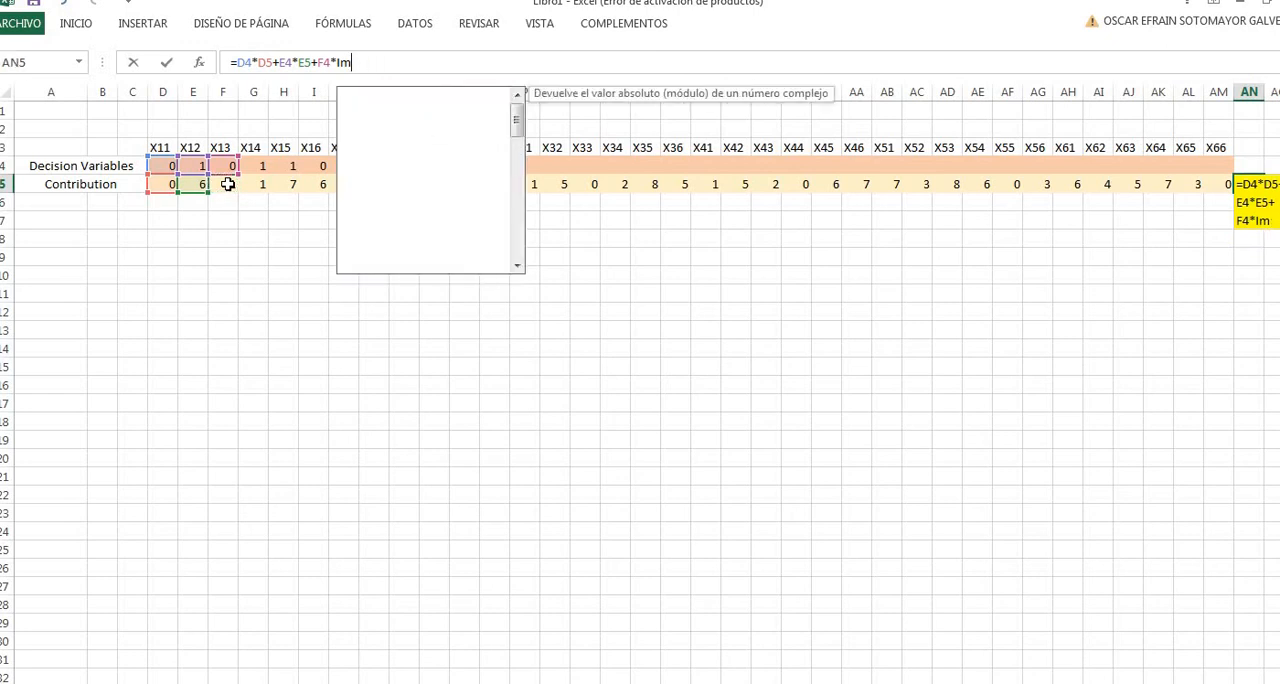
{"action": "left_click", "coordinate": [228, 184]}
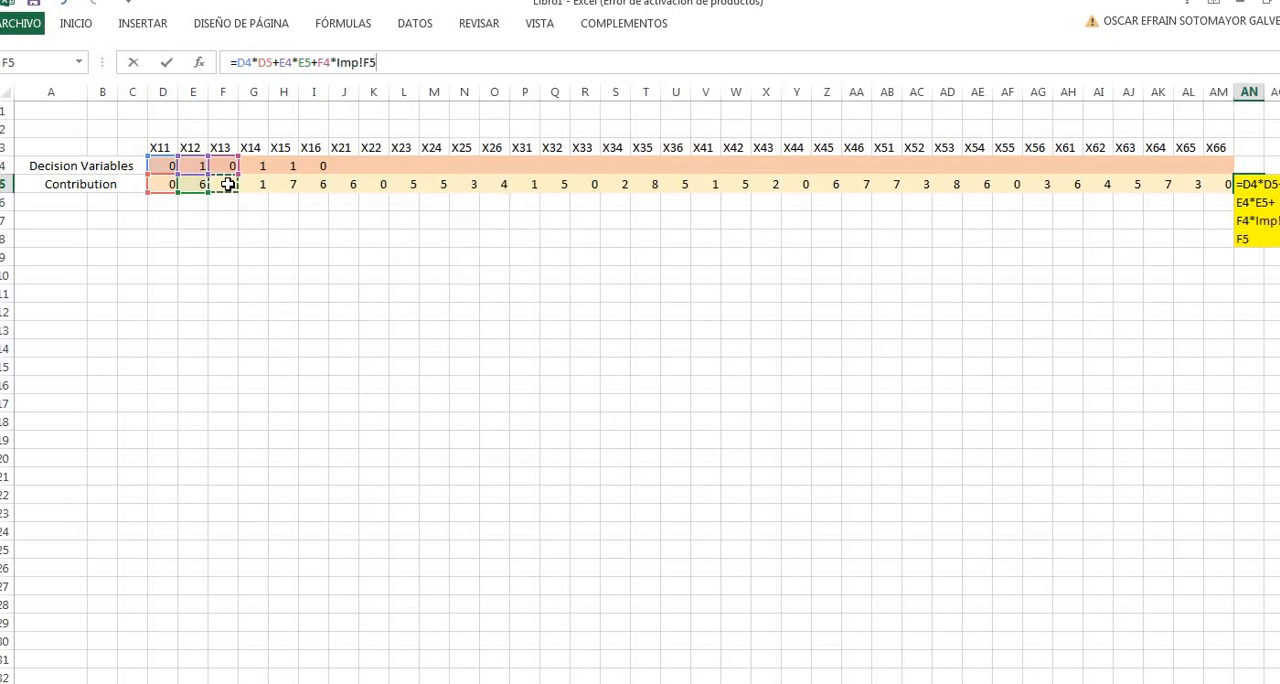
{"action": "left_click", "coordinate": [363, 66]}
{"action": "key", "text": "BackSpace"}
{"action": "key", "text": "BackSpace"}
{"action": "key", "text": "BackSpace"}
{"action": "key", "text": "BackSpace"}
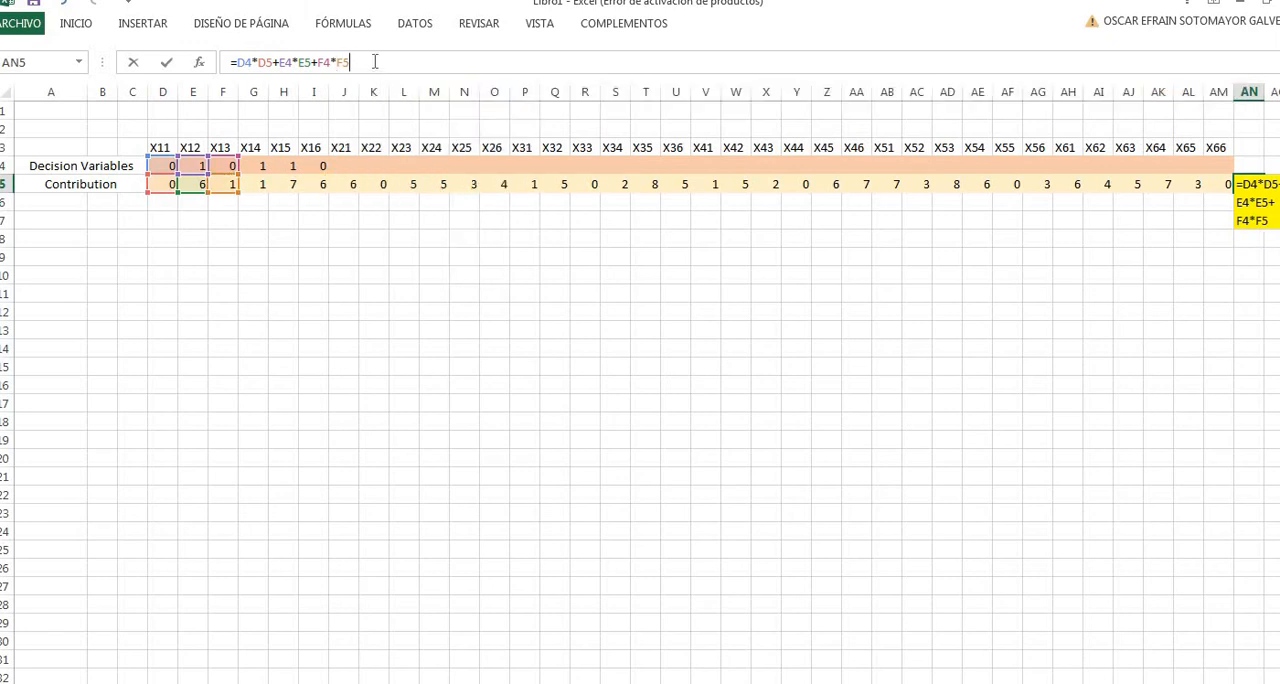
- Try to add the X14 product from G4 and G5 to the AN5 objective formula
{"action": "type", "text": "+"}
{"action": "left_click", "coordinate": [257, 165]}
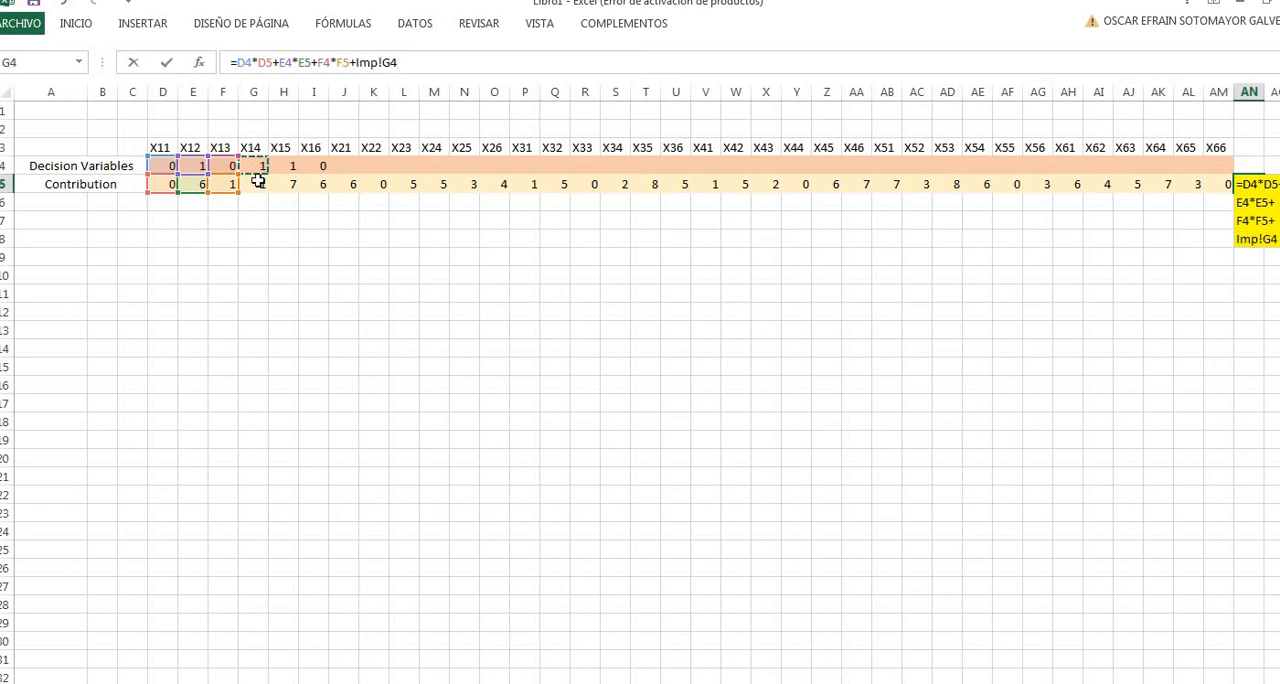
{"action": "type", "text": "*"}
{"action": "left_click", "coordinate": [258, 187]}
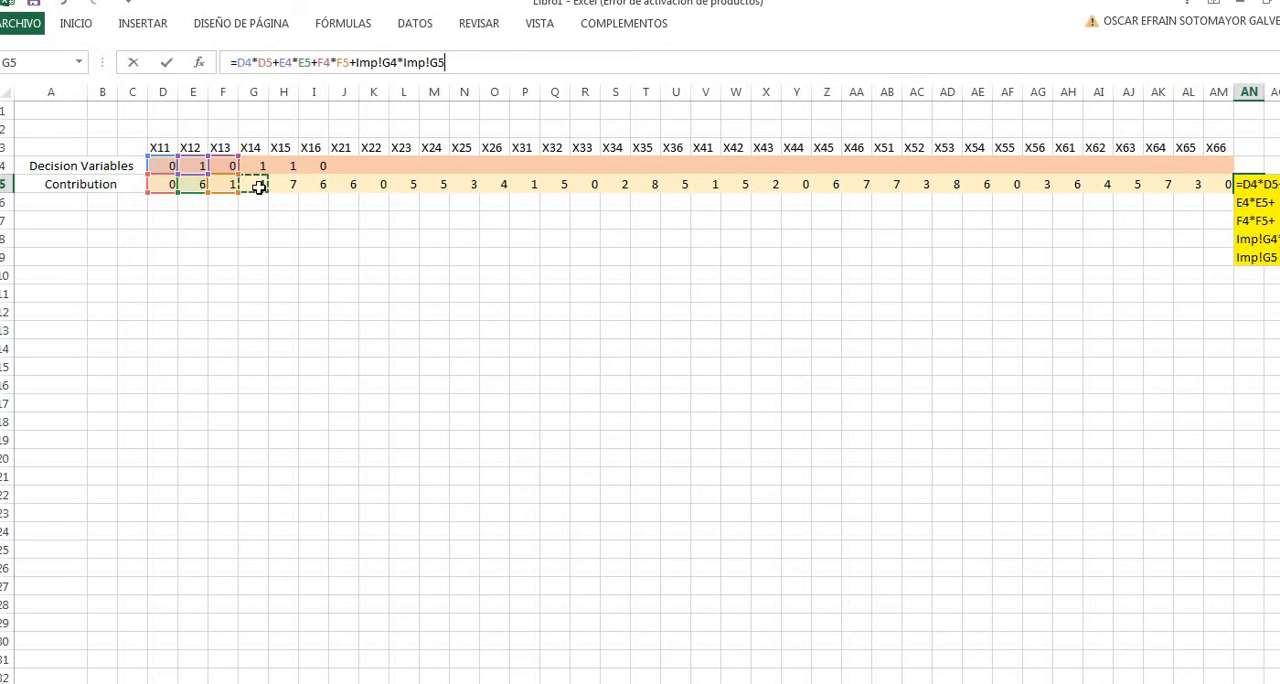
{"action": "left_click", "coordinate": [262, 165]}
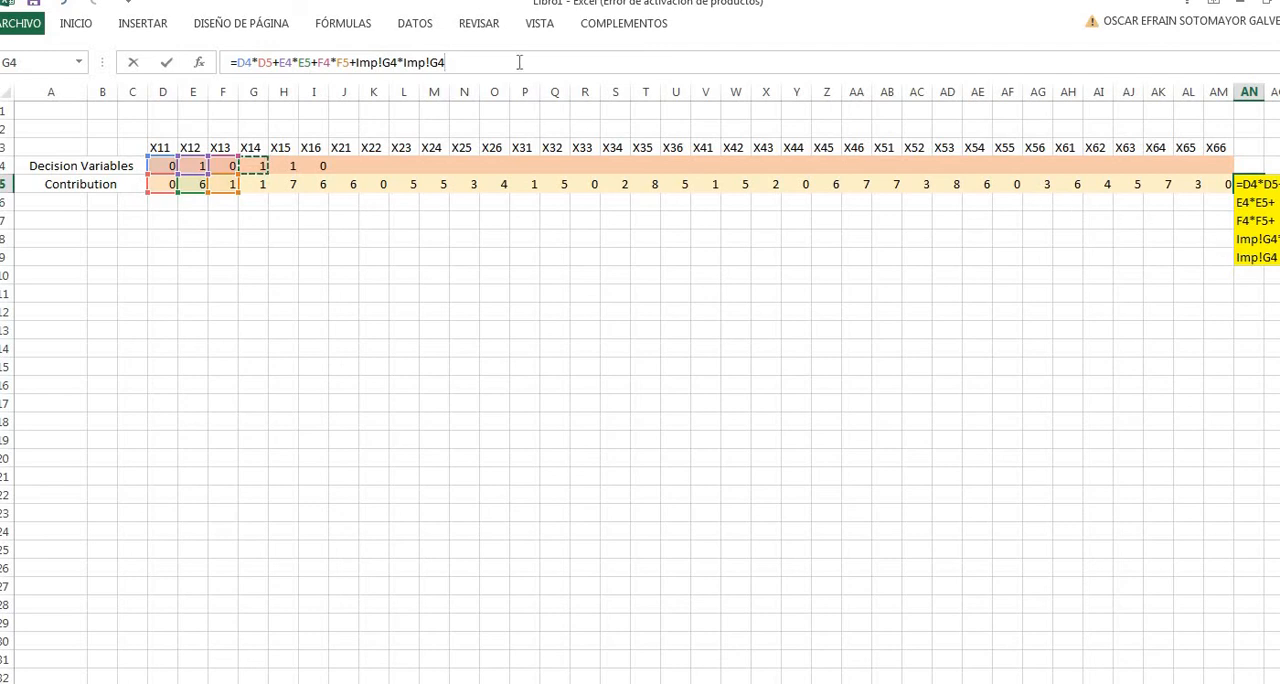
- Erase the AN5 formula back to its equals sign
{"action": "left_click", "coordinate": [481, 59]}
{"action": "key", "text": "BackSpace"}
{"action": "key", "text": "BackSpace"}
{"action": "key", "text": "BackSpace"}
{"action": "key", "text": "BackSpace"}
{"action": "key", "text": "BackSpace"}
{"action": "key", "text": "BackSpace"}
{"action": "key", "text": "BackSpace"}
{"action": "key", "text": "BackSpace"}
{"action": "key", "text": "BackSpace"}
{"action": "key", "text": "BackSpace"}
{"action": "key", "text": "BackSpace"}
{"action": "key", "text": "BackSpace"}
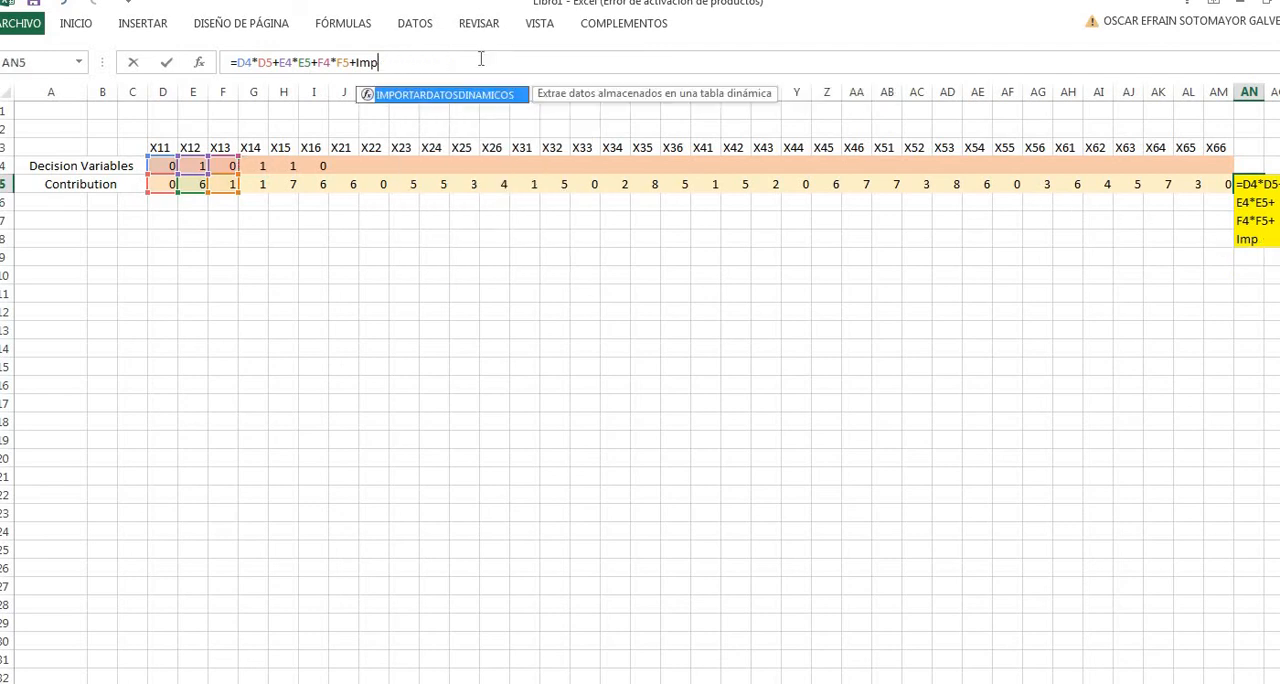
{"action": "key", "text": "BackSpace"}
{"action": "key", "text": "BackSpace"}
{"action": "key", "text": "BackSpace"}
{"action": "key", "text": "BackSpace"}
{"action": "key", "text": "BackSpace"}
{"action": "key", "text": "BackSpace"}
{"action": "key", "text": "BackSpace"}
{"action": "key", "text": "BackSpace"}
{"action": "key", "text": "BackSpace"}
{"action": "key", "text": "BackSpace"}
{"action": "key", "text": "BackSpace"}
{"action": "key", "text": "BackSpace"}
{"action": "key", "text": "BackSpace"}
{"action": "key", "text": "BackSpace"}
{"action": "key", "text": "BackSpace"}
{"action": "key", "text": "BackSpace"}
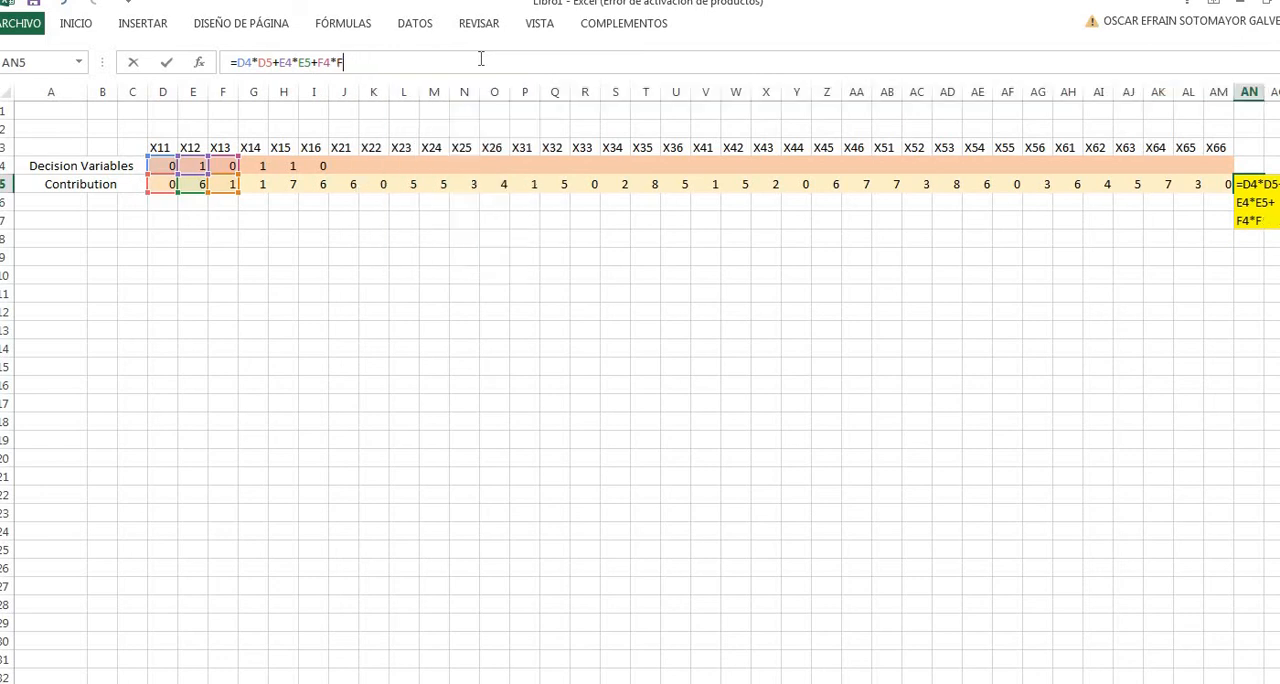
{"action": "key", "text": "BackSpace"}
{"action": "key", "text": "BackSpace"}
{"action": "key", "text": "BackSpace"}
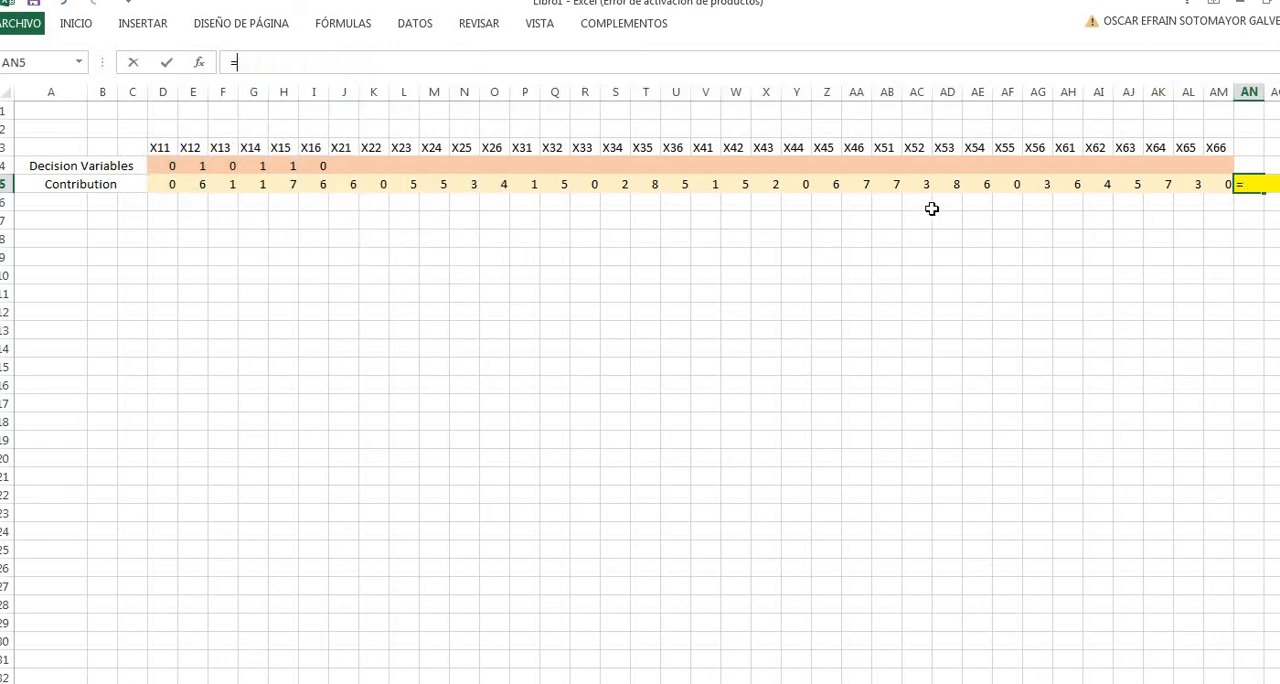
- Try a reference to AN7 in the AN5 formula and remove its Imp! sheet prefix
{"action": "left_click", "coordinate": [1229, 223]}
{"action": "left_click", "coordinate": [1247, 225]}
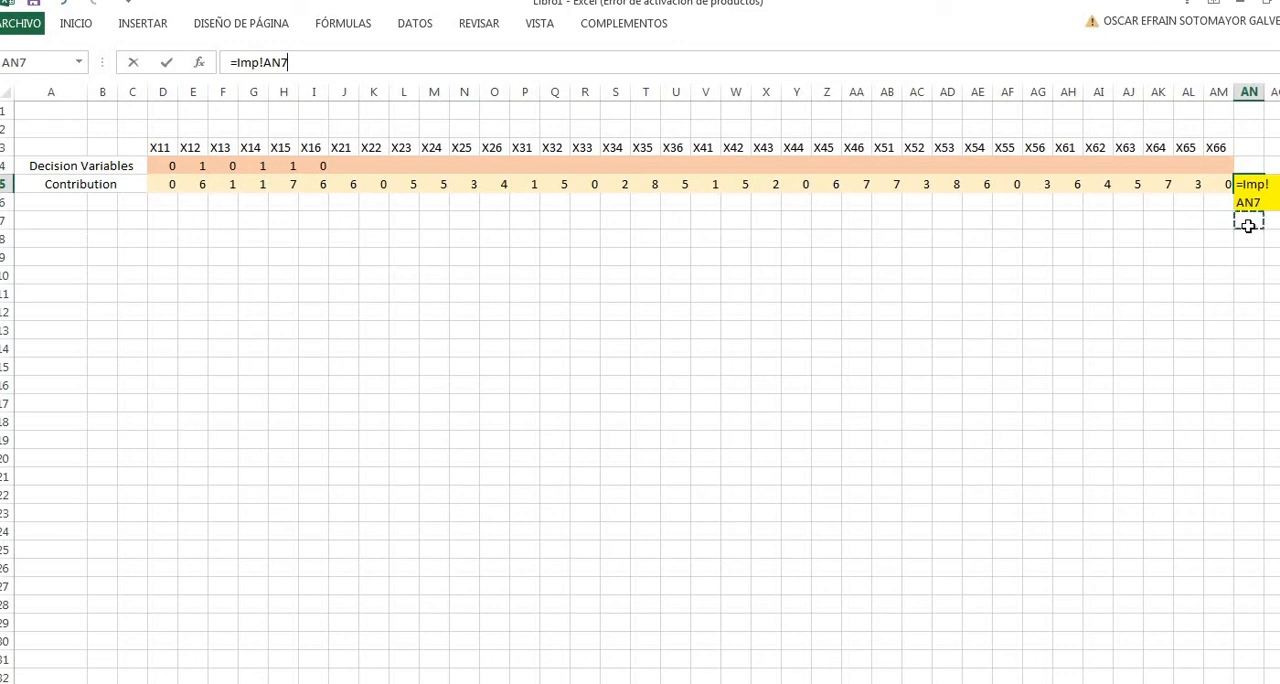
{"action": "double_click", "coordinate": [246, 63]}
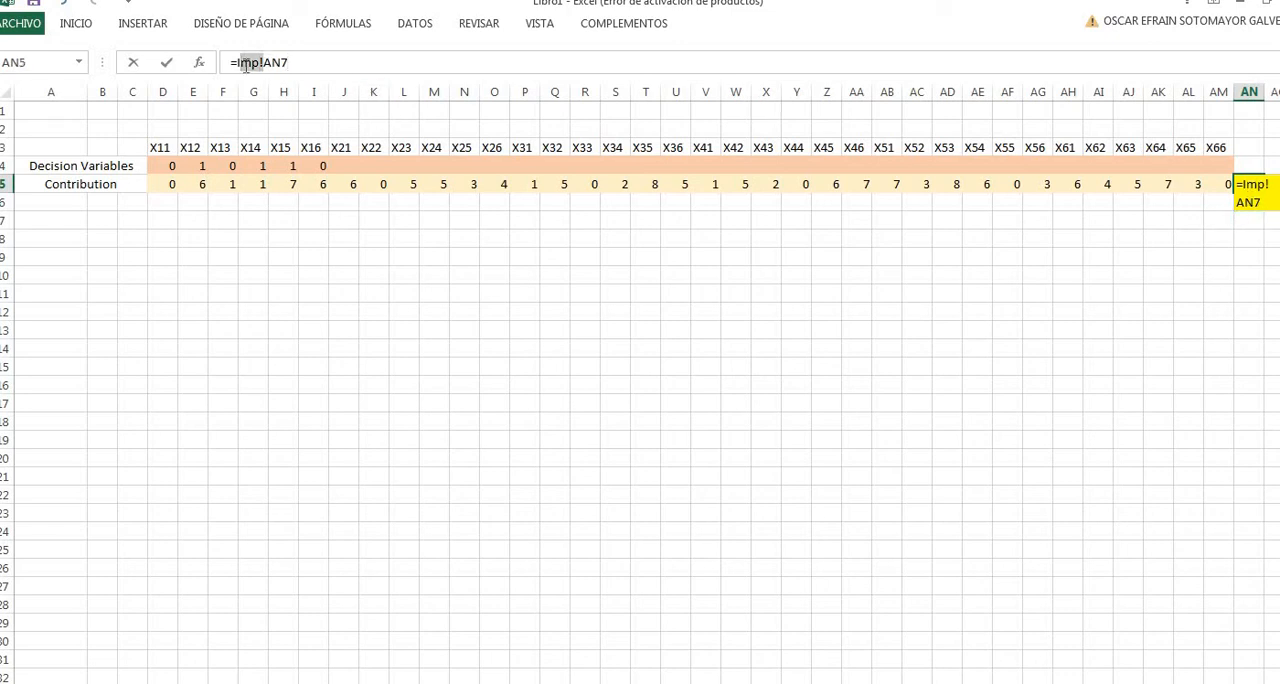
{"action": "type", "text": "I"}
{"action": "key", "text": "BackSpace"}
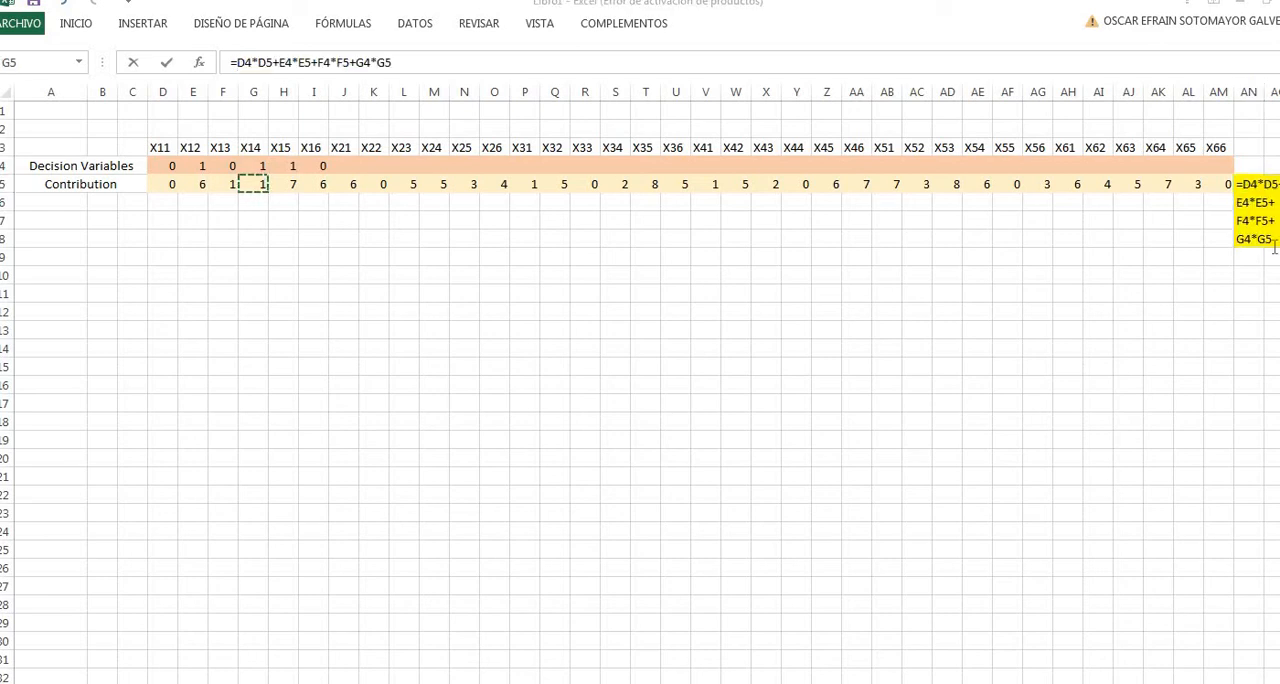
- Extend the AN5 objective formula with the X15 and X16 products, +H4*H5+I4*I5
{"action": "left_click", "coordinate": [529, 63]}
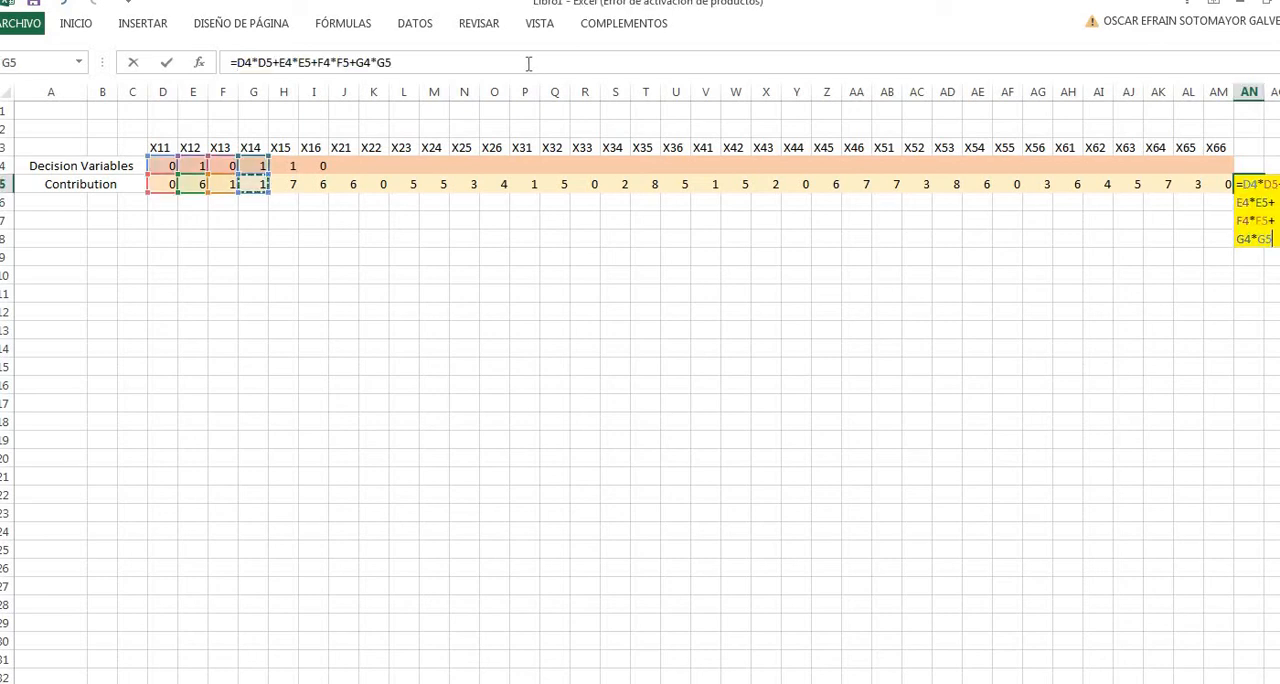
{"action": "left_click", "coordinate": [529, 63]}
{"action": "type", "text": "+"}
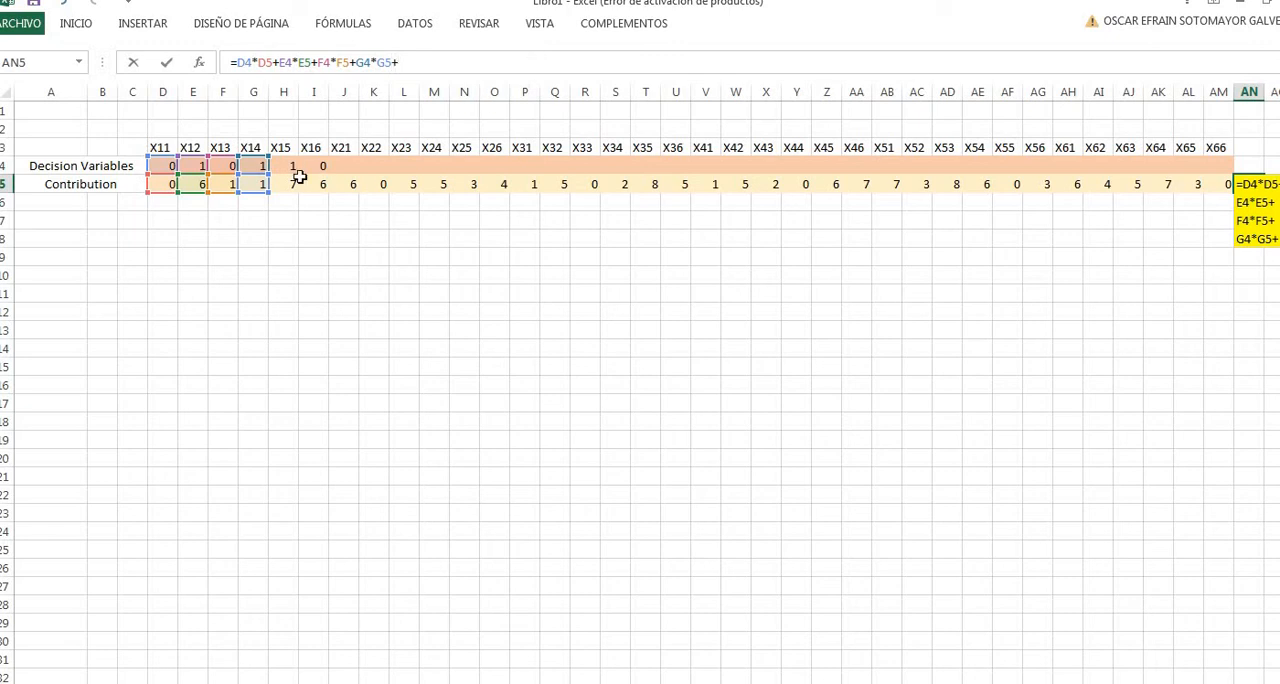
{"action": "left_click", "coordinate": [286, 165]}
{"action": "type", "text": "*"}
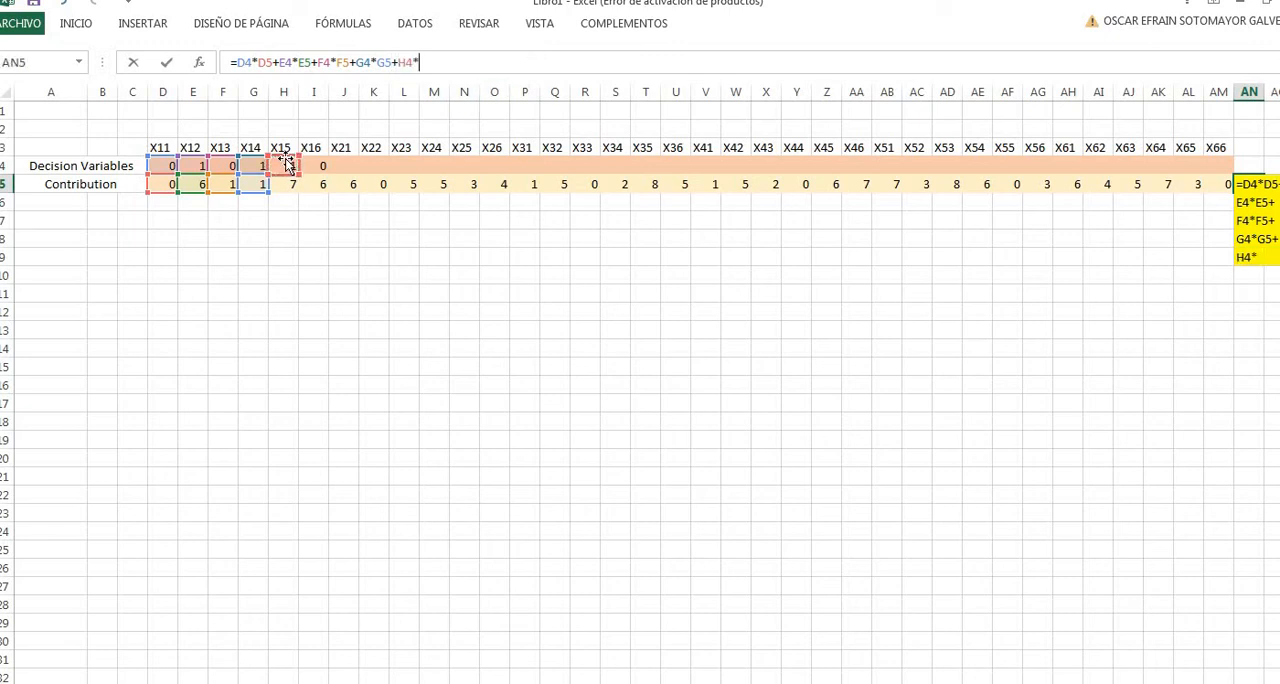
{"action": "left_click", "coordinate": [286, 184]}
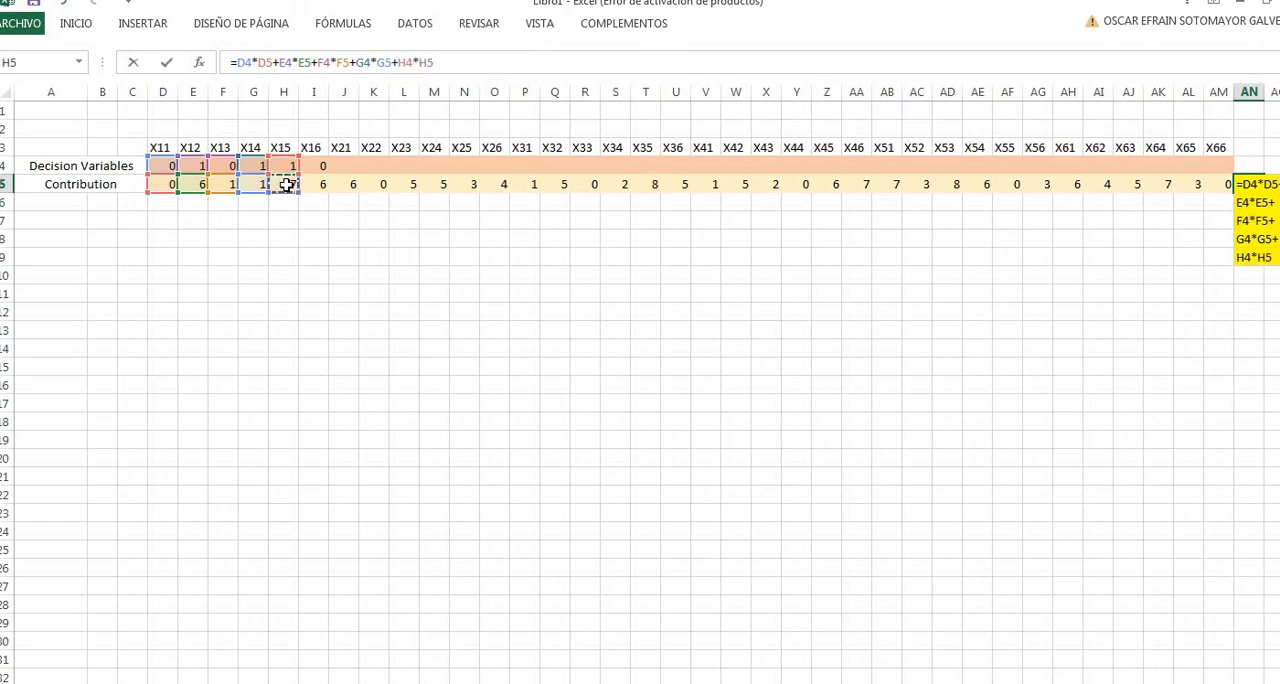
{"action": "type", "text": "+"}
{"action": "left_click", "coordinate": [314, 167]}
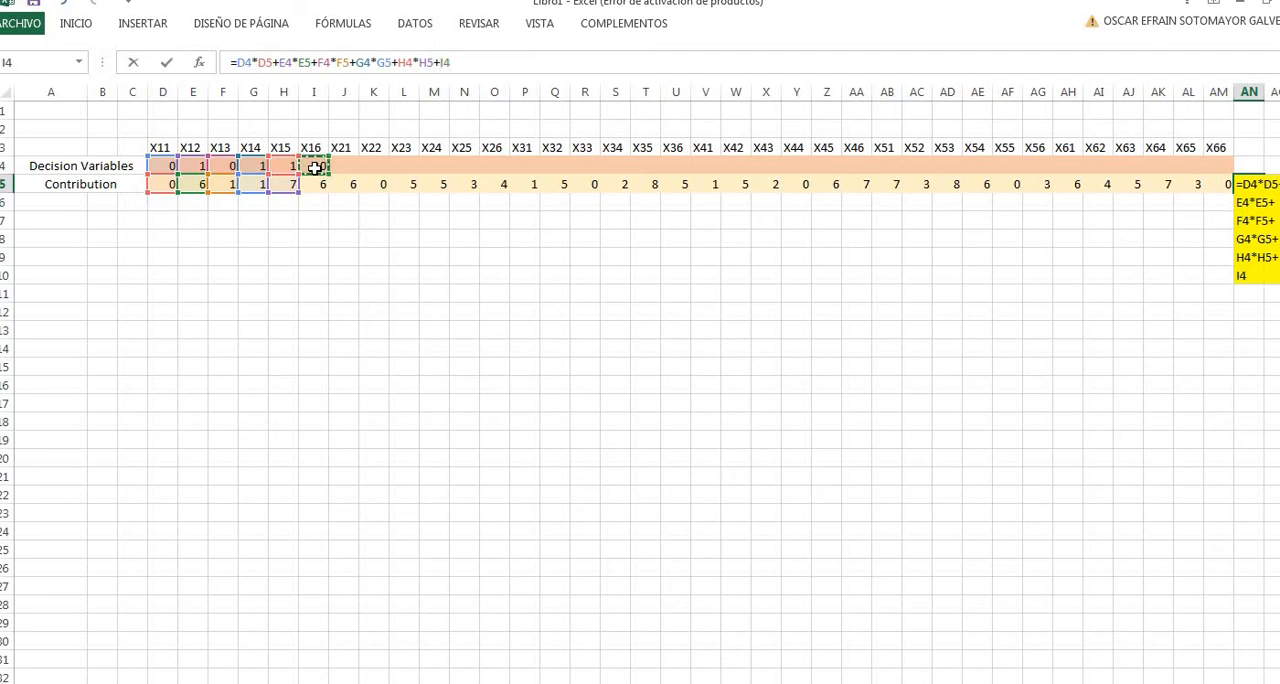
{"action": "type", "text": "*"}
{"action": "left_click", "coordinate": [321, 188]}
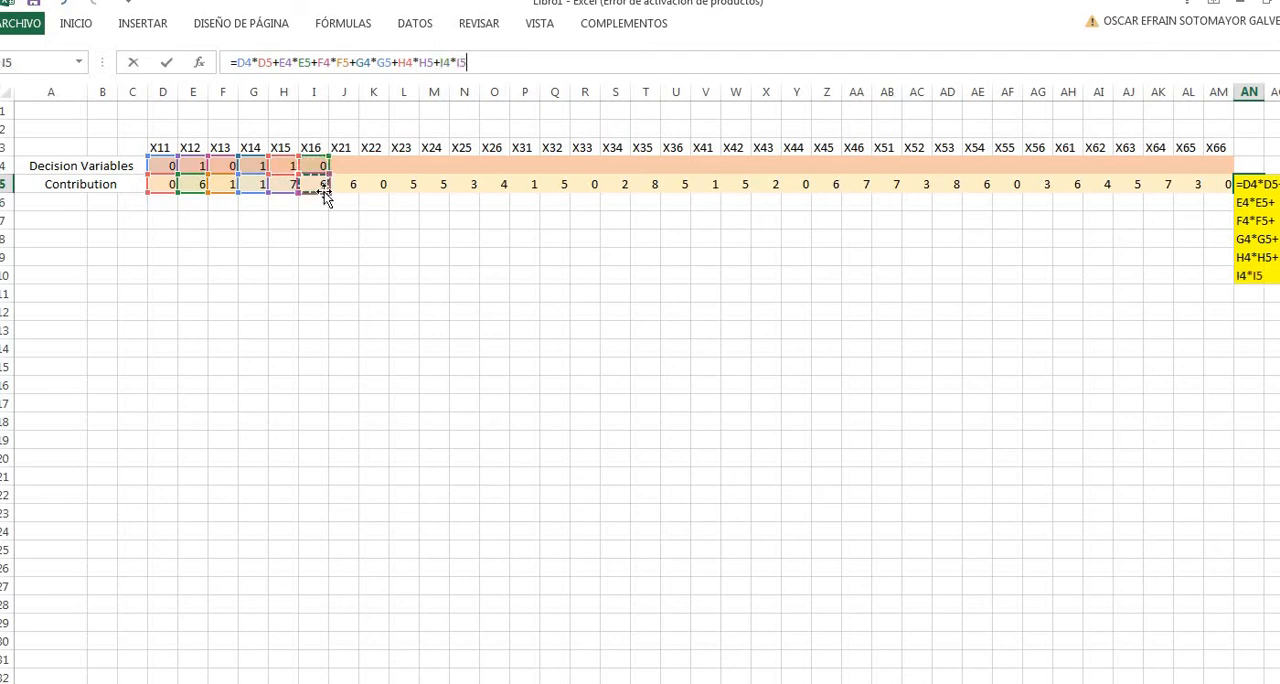
- Complete the AN5 objective formula with the products for X21 through X66, from +J4*J5 to +AM4*AM5
{"action": "type", "text": "+"}
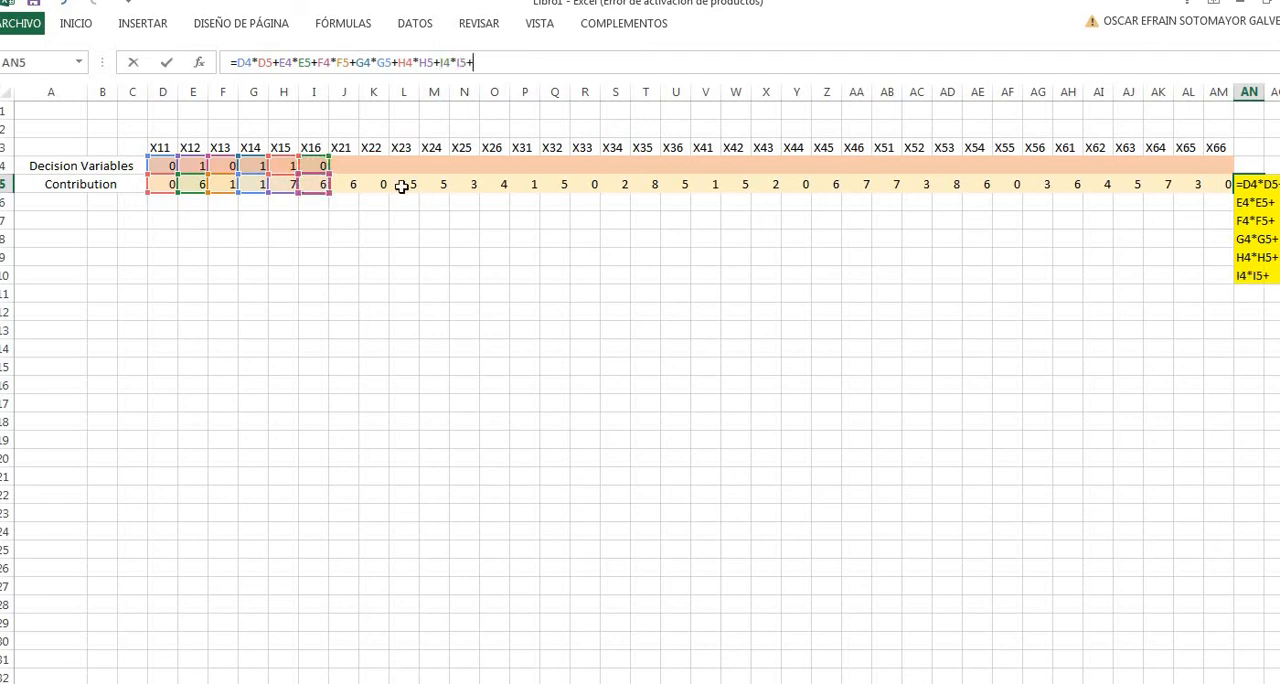
{"action": "left_click", "coordinate": [343, 165]}
{"action": "type", "text": "*"}
{"action": "left_click", "coordinate": [343, 182]}
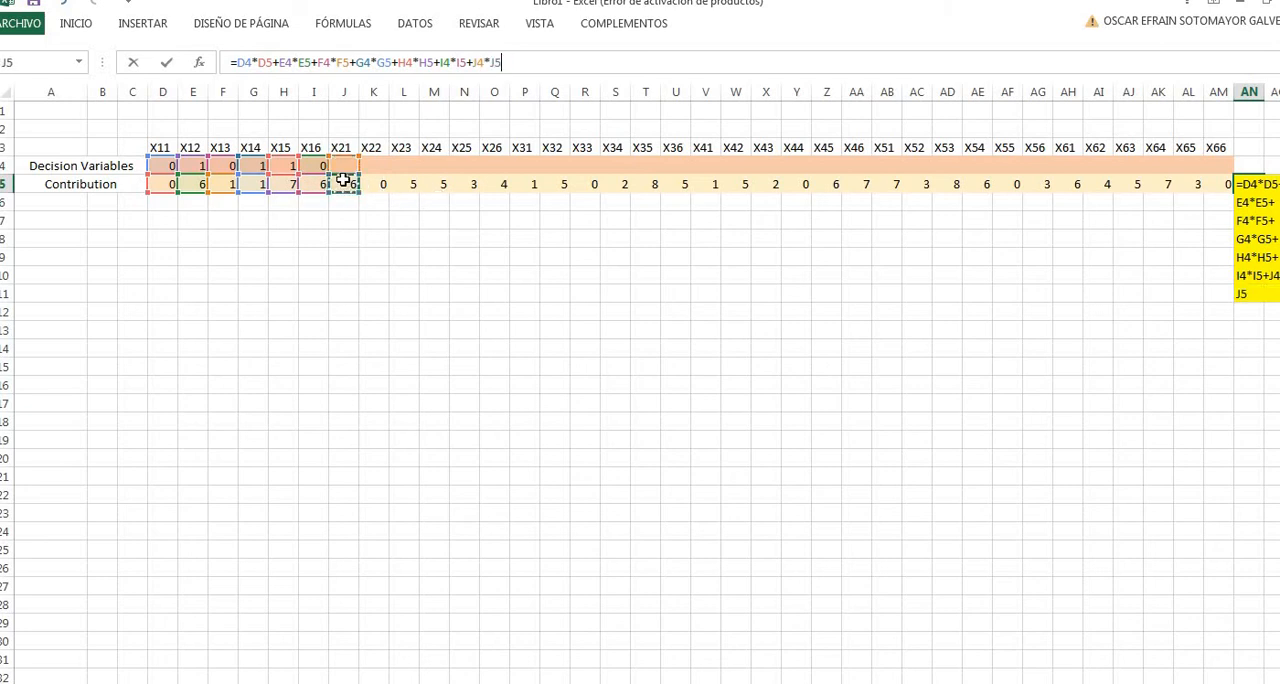
{"action": "type", "text": "+"}
{"action": "left_click", "coordinate": [370, 165]}
{"action": "type", "text": "*"}
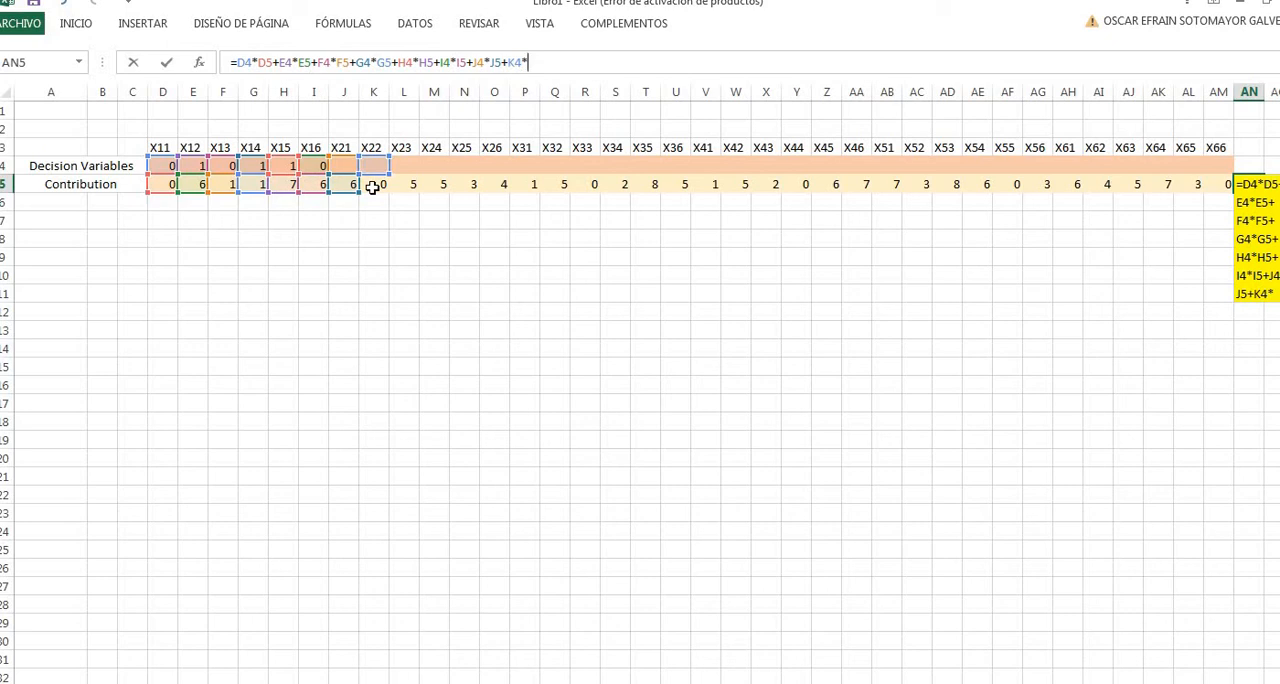
{"action": "left_click", "coordinate": [372, 187]}
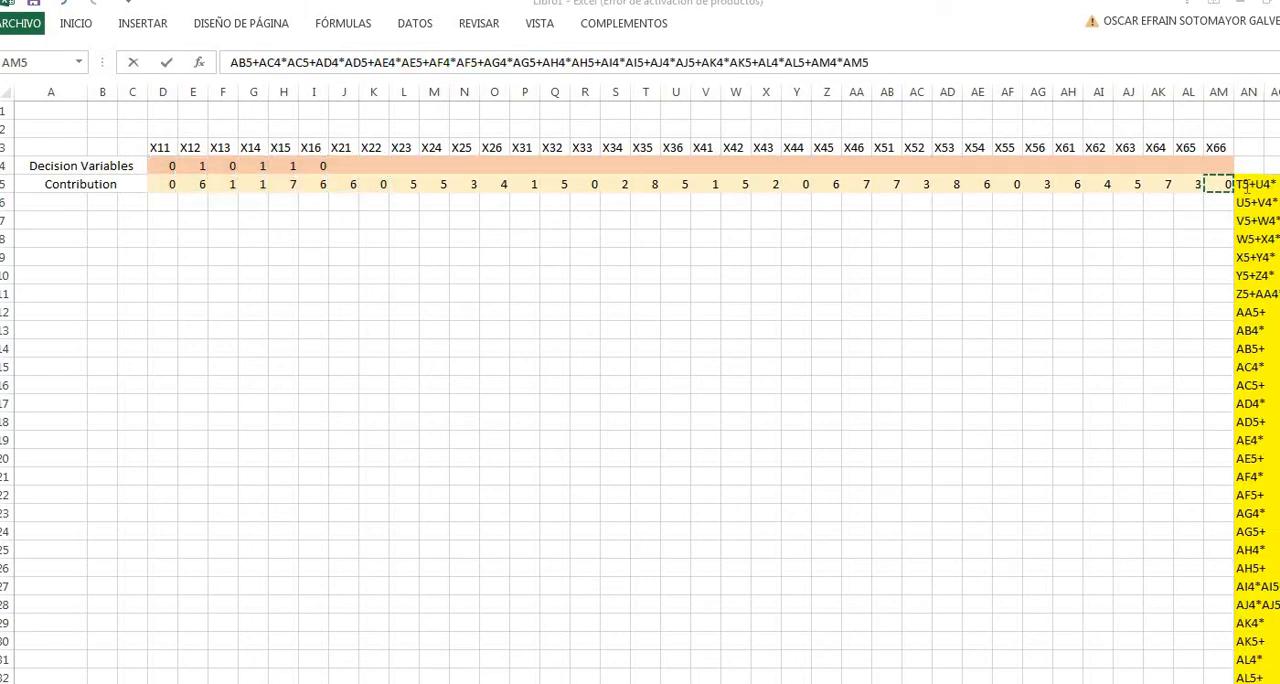
{"action": "left_click", "coordinate": [956, 67]}
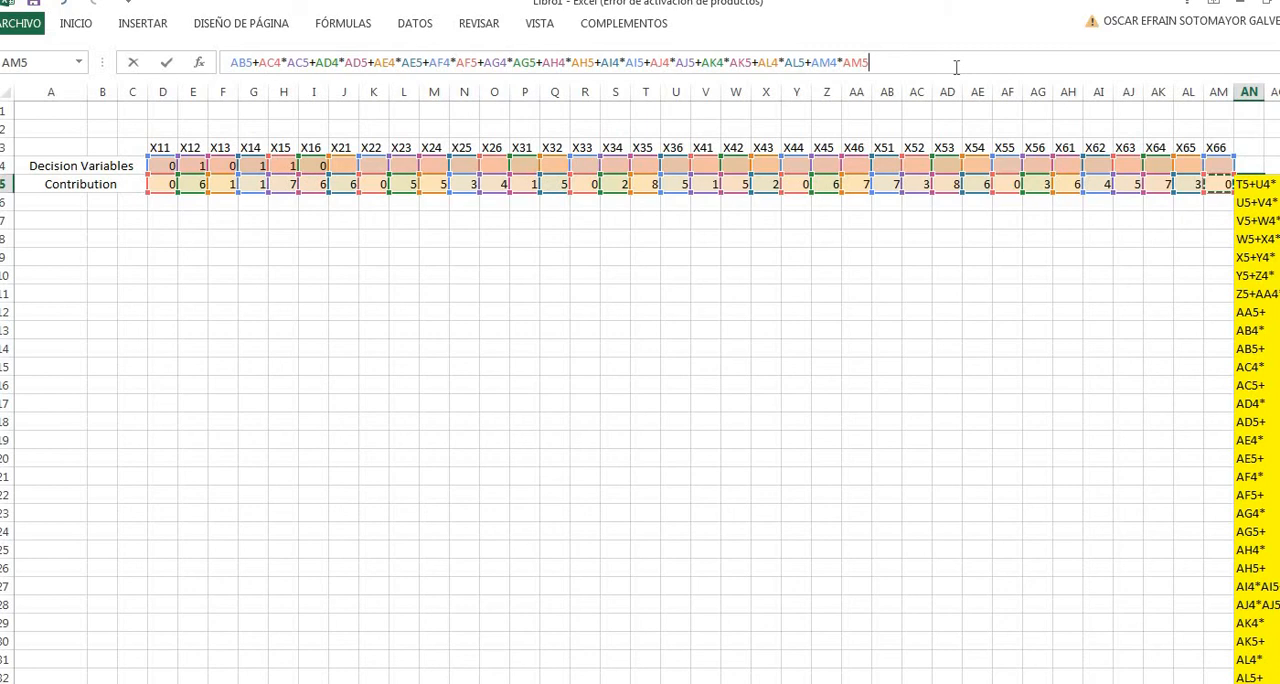
{"action": "key", "text": "Return"}
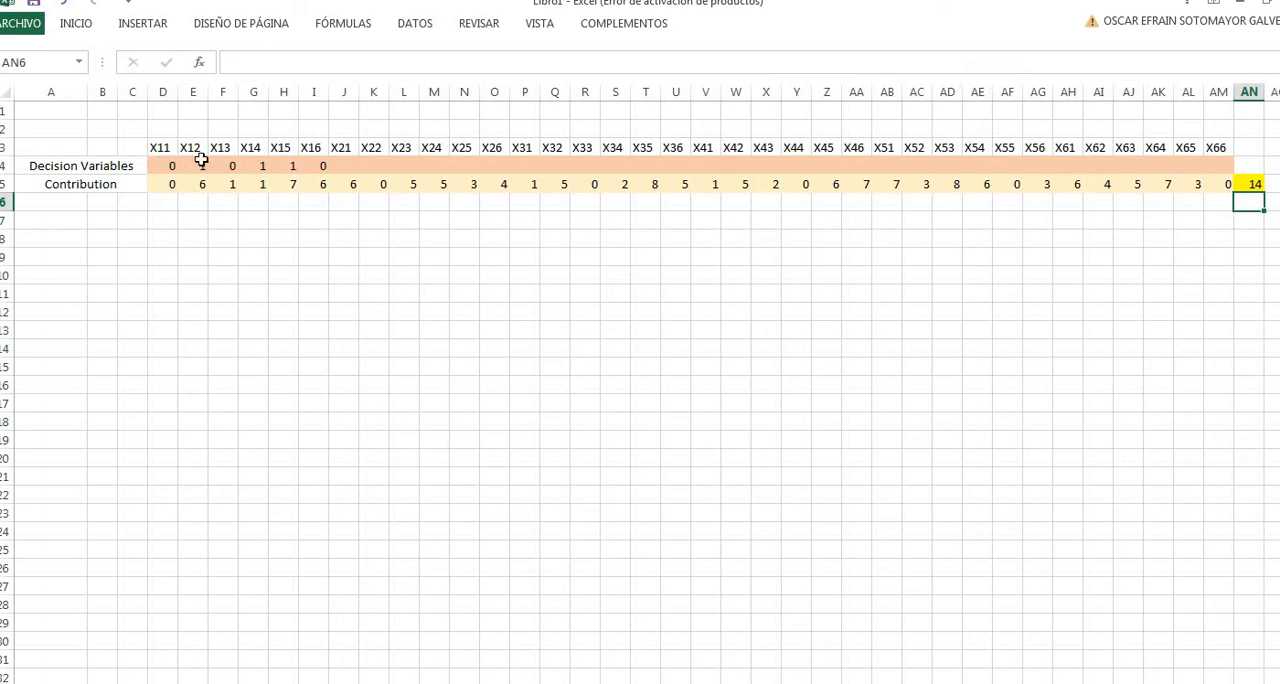
- Fill all decision variable cells from D4 to AM4 with 0 and select the objective cell AN5
{"action": "left_click_drag", "start_coordinate": [177, 166], "coordinate": [311, 164]}
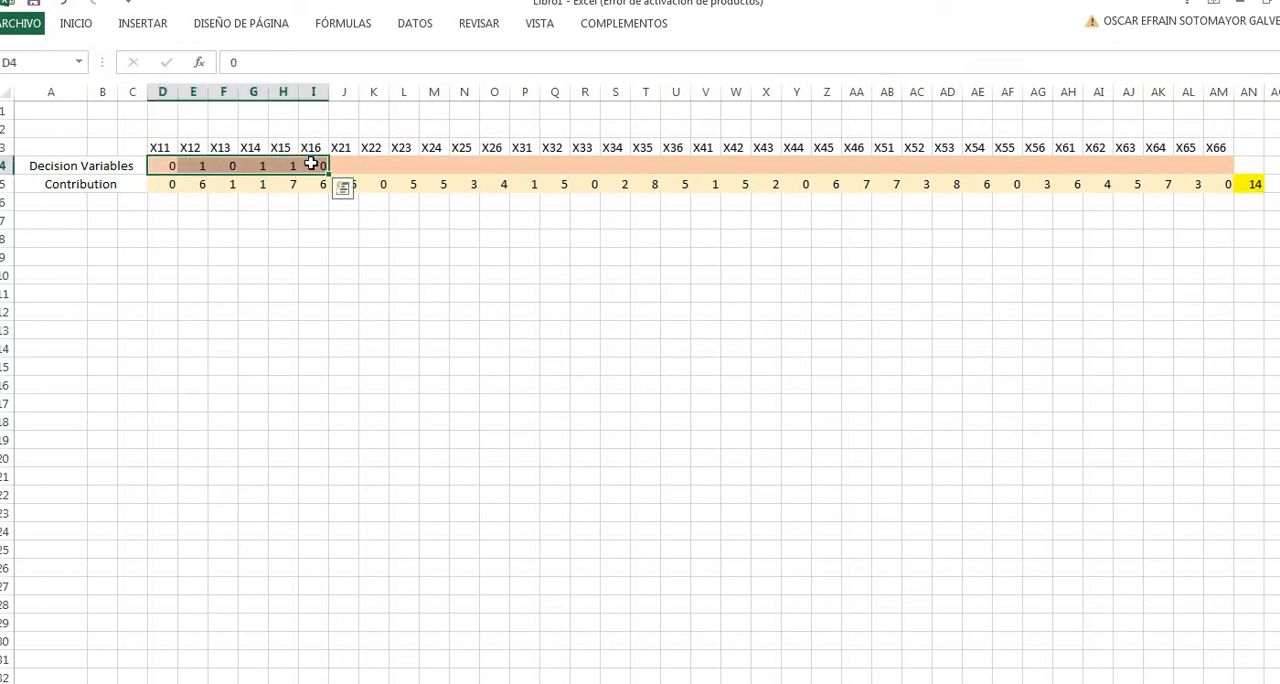
{"action": "left_click", "coordinate": [163, 166]}
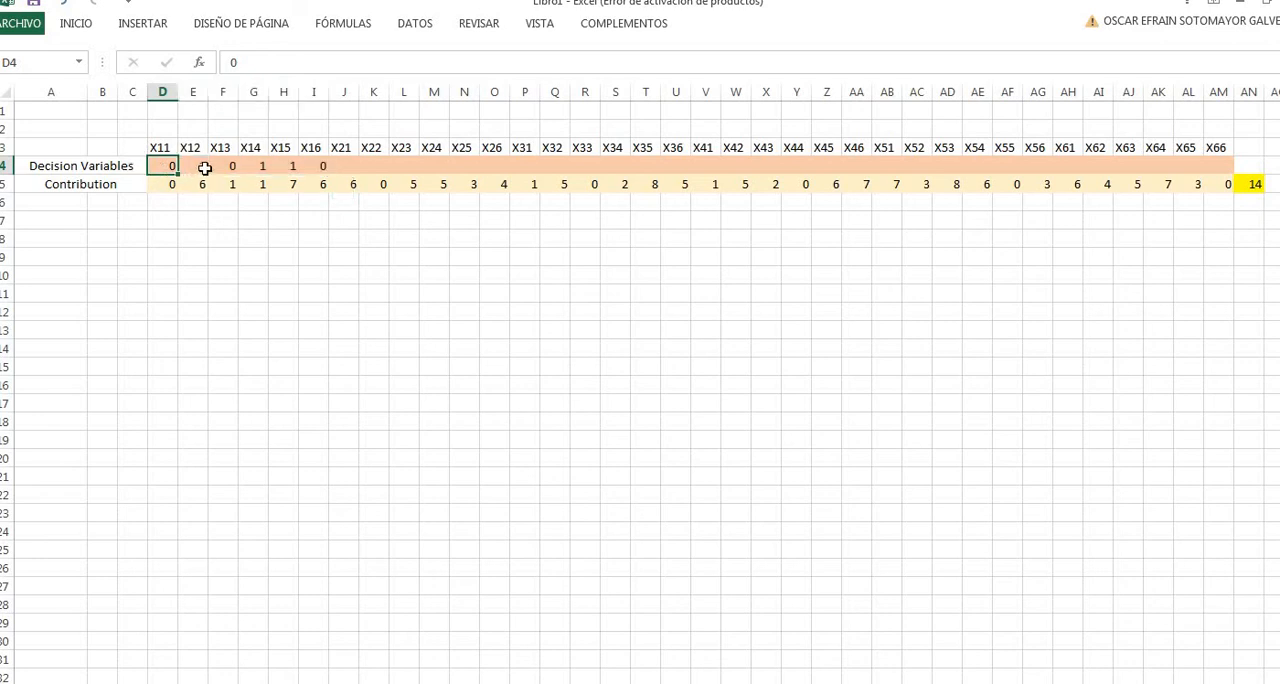
{"action": "left_click", "coordinate": [191, 168]}
{"action": "left_click", "coordinate": [174, 170]}
{"action": "left_click_drag", "start_coordinate": [734, 168], "coordinate": [1223, 166]}
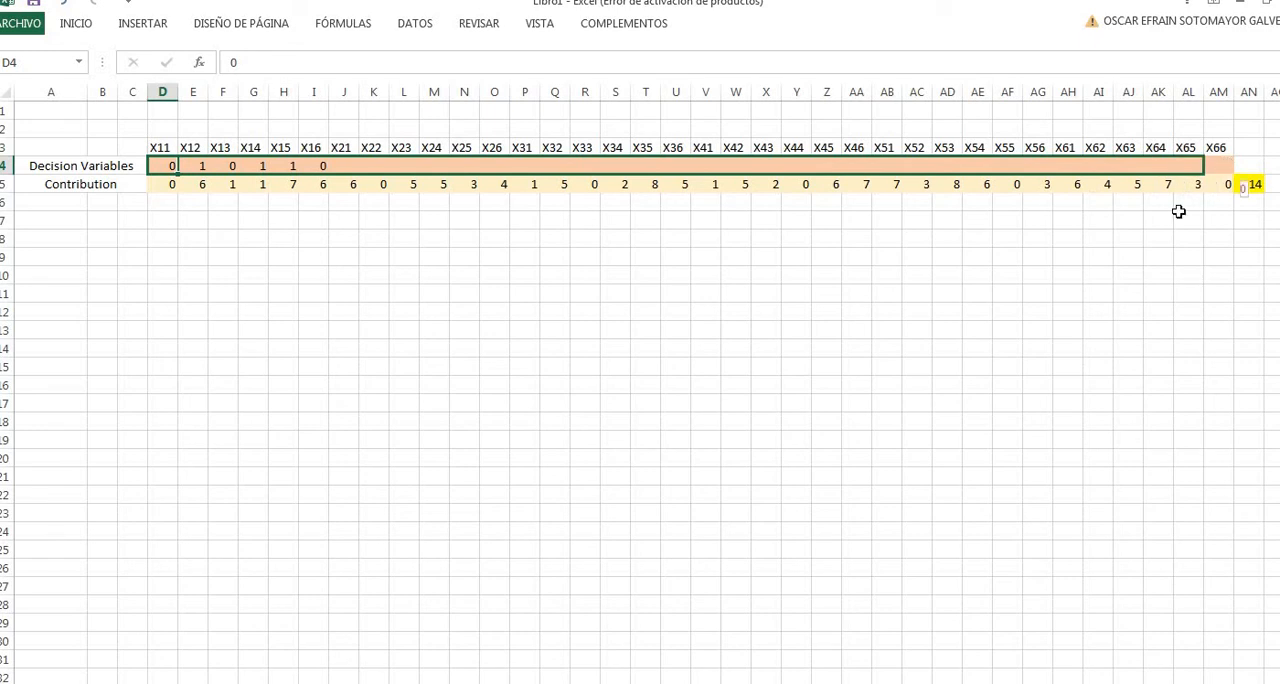
{"action": "left_click", "coordinate": [1124, 260]}
{"action": "left_click", "coordinate": [1256, 221]}
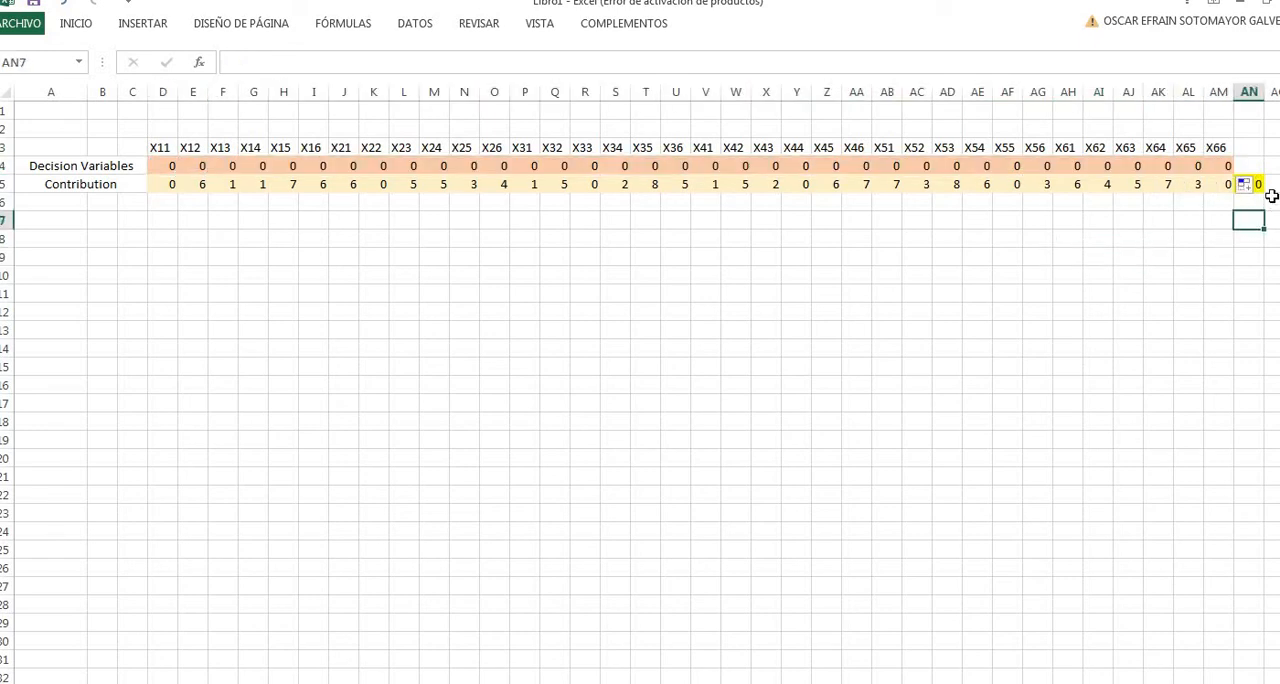
{"action": "left_click", "coordinate": [1261, 197]}
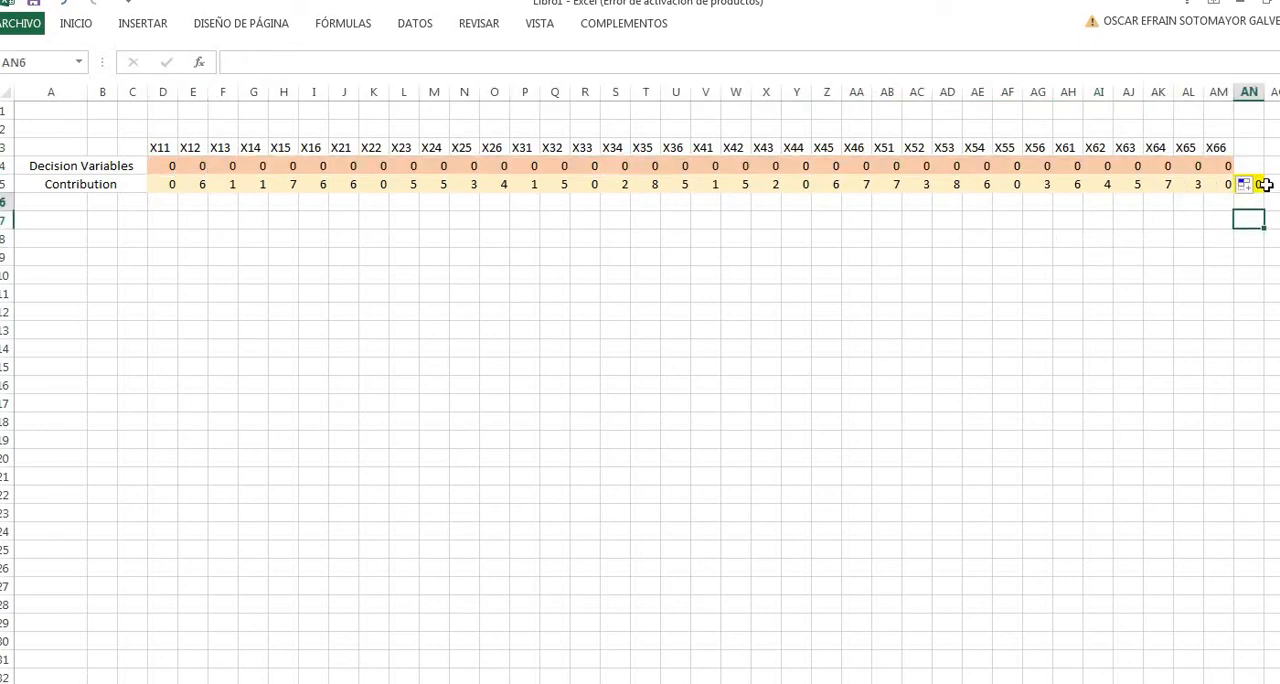
{"action": "left_click", "coordinate": [1266, 186]}
{"action": "type", "text": "=D4*D5+E4*E5+F4*F5+G4*G5+H4*H5+I4*I5+J4*J5+K4*K5+L4*L5+M4*M5+N4*N5+O4*O5+P4*P5+Q4*Q5+R4*R5+S4*S5+T4*T5+U4*U5+V4*V5+W4*W5+X4*X5+Y4*Y5+Z4*Z5+AA4*AA5+AB4*AB5+AC4*AC5+AD4*AD5+AE4*AE5+AF4*AF5+AG4*AG5+AH4*AH5+AI4*AI5+AJ4*AJ5+AK4*AK5+AL4*AL5+AM4*AM5"}
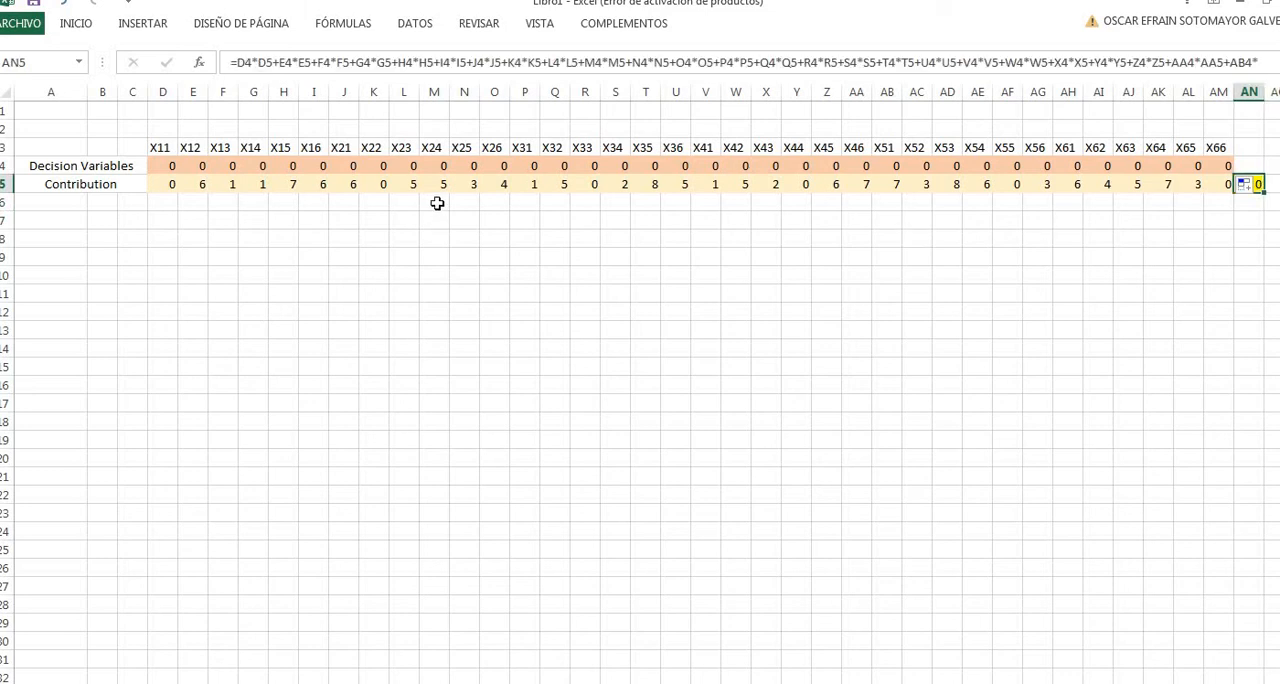
- Set decision variables X23 in L4 and X33 in R4 to 1 to test the objective formula
{"action": "left_click", "coordinate": [415, 168]}
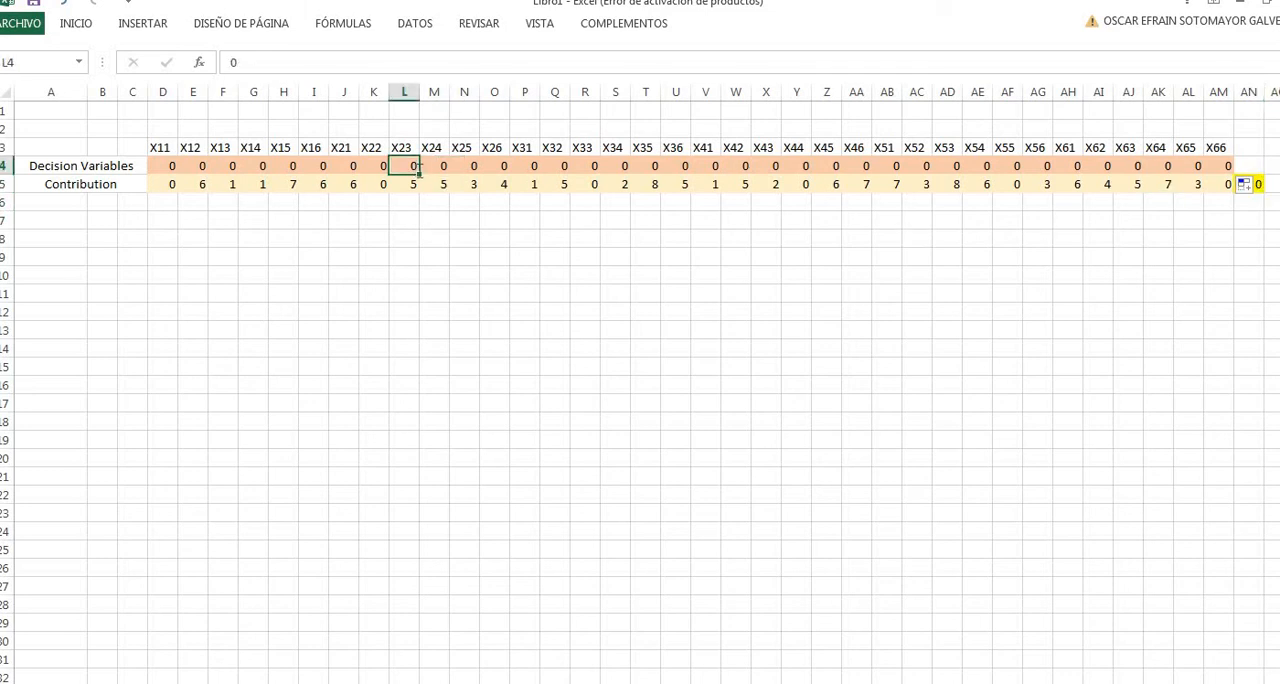
{"action": "type", "text": "1"}
{"action": "key", "text": "Right"}
{"action": "key", "text": "Right"}
{"action": "key", "text": "Right"}
{"action": "key", "text": "Right"}
{"action": "key", "text": "Right"}
{"action": "key", "text": "Right"}
{"action": "type", "text": "1"}
{"action": "key", "text": "Right"}
{"action": "key", "text": "Right"}
{"action": "key", "text": "Right"}
{"action": "key", "text": "Right"}
{"action": "key", "text": "Right"}
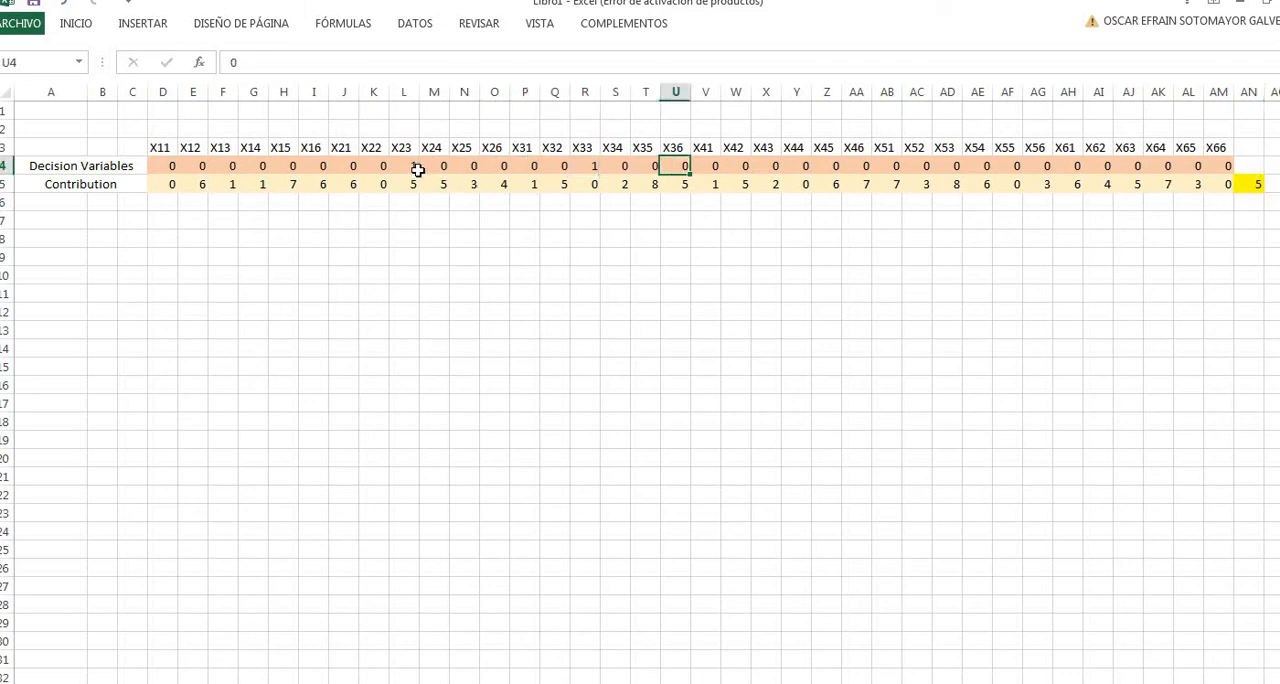
- Set decision variable X42 in W4 to 1 and select the objective cell AN5
{"action": "type", "text": "1"}
{"action": "key", "text": "Right"}
{"action": "key", "text": "Right"}
{"action": "key", "text": "Right"}
{"action": "key", "text": "Down"}
{"action": "key", "text": "Right"}
{"action": "key", "text": "Right"}
{"action": "key", "text": "Right"}
{"action": "key", "text": "Right"}
{"action": "key", "text": "Right"}
{"action": "key", "text": "Right"}
{"action": "key", "text": "Right"}
{"action": "key", "text": "Right"}
{"action": "key", "text": "Right"}
{"action": "key", "text": "Right"}
{"action": "key", "text": "Right"}
{"action": "key", "text": "Right"}
{"action": "key", "text": "Right"}
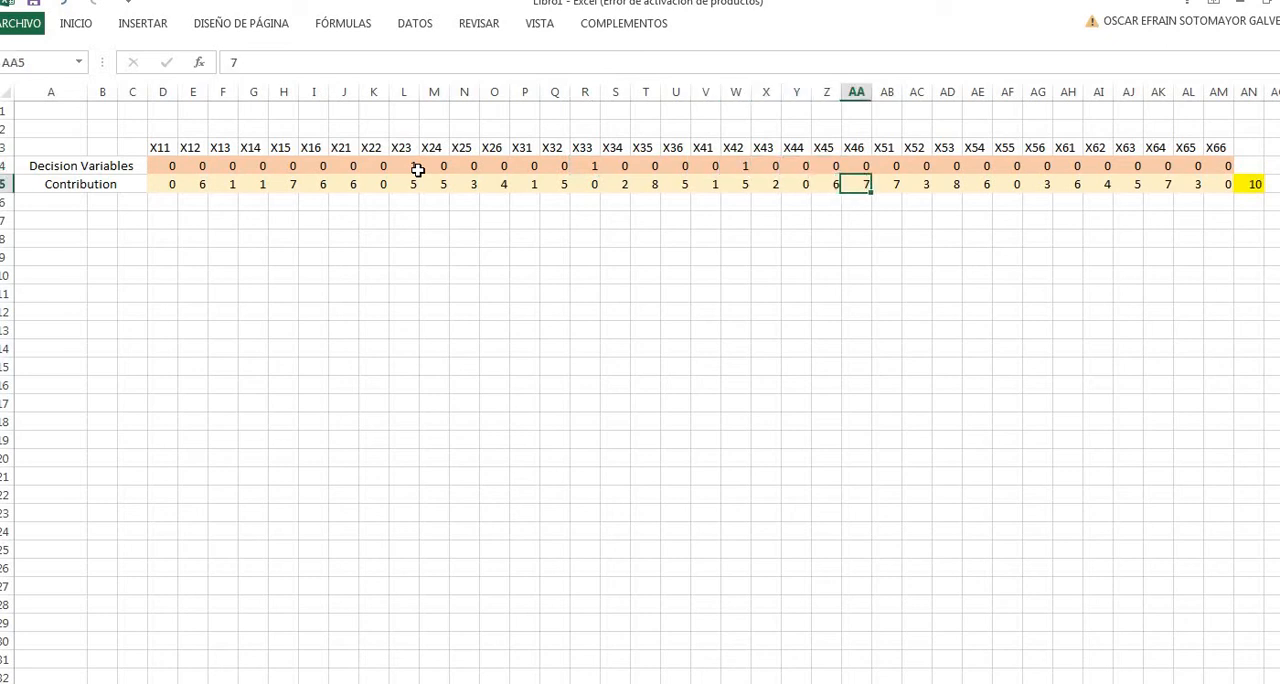
{"action": "key", "text": "Right"}
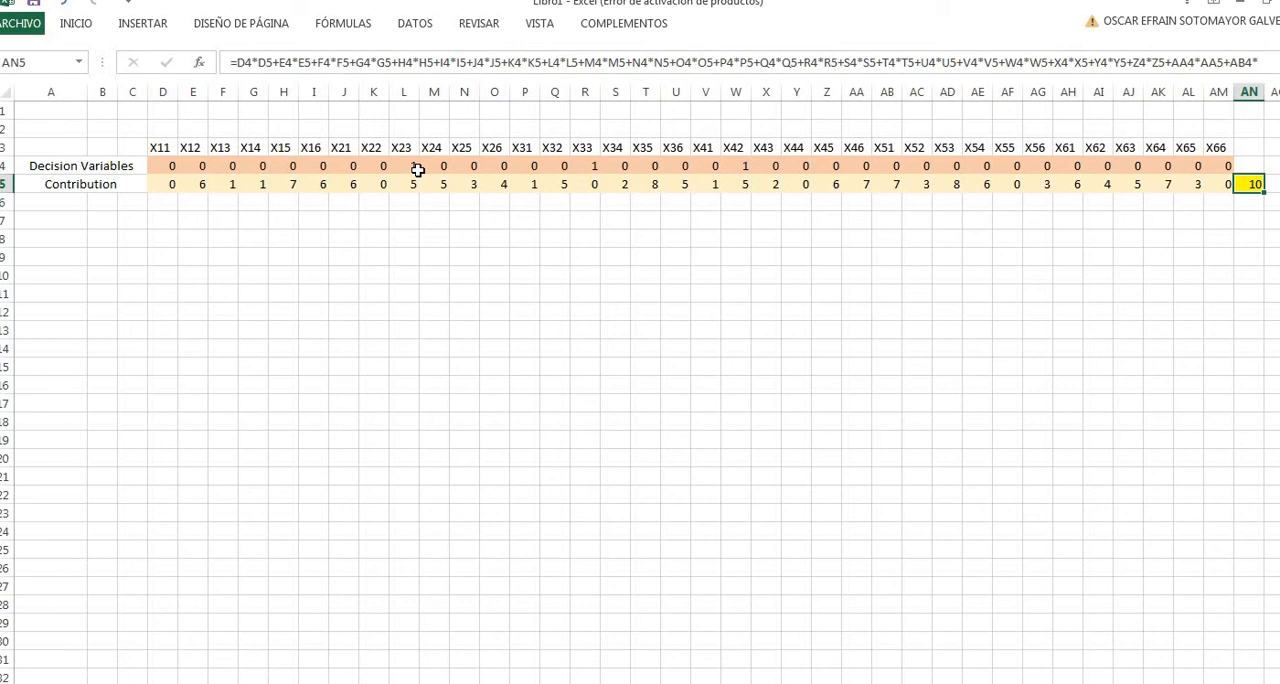
- Set decision variables X52 in AC4 and X56 in AG4 to 1 to test the objective formula
{"action": "key", "text": "Up"}
{"action": "key", "text": "Left"}
{"action": "key", "text": "Left"}
{"action": "key", "text": "Left"}
{"action": "key", "text": "Left"}
{"action": "key", "text": "Left"}
{"action": "key", "text": "Left"}
{"action": "key", "text": "Left"}
{"action": "key", "text": "Left"}
{"action": "key", "text": "Left"}
{"action": "key", "text": "Left"}
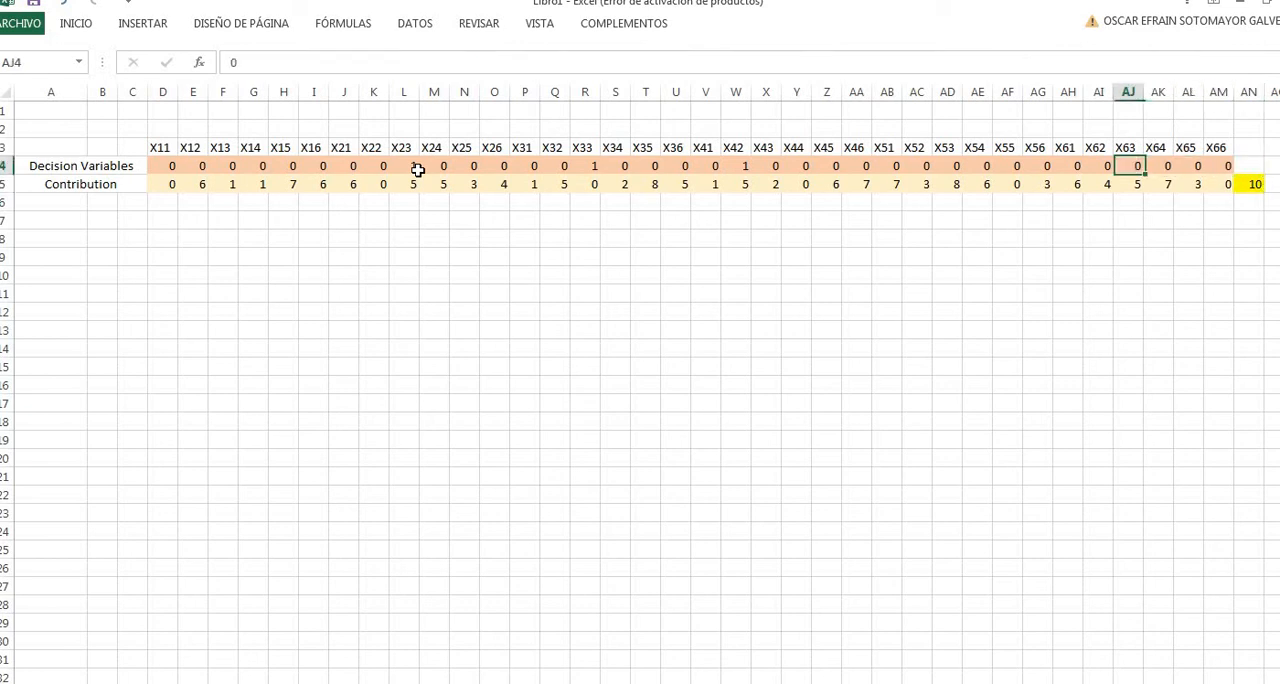
{"action": "key", "text": "Left"}
{"action": "type", "text": "1"}
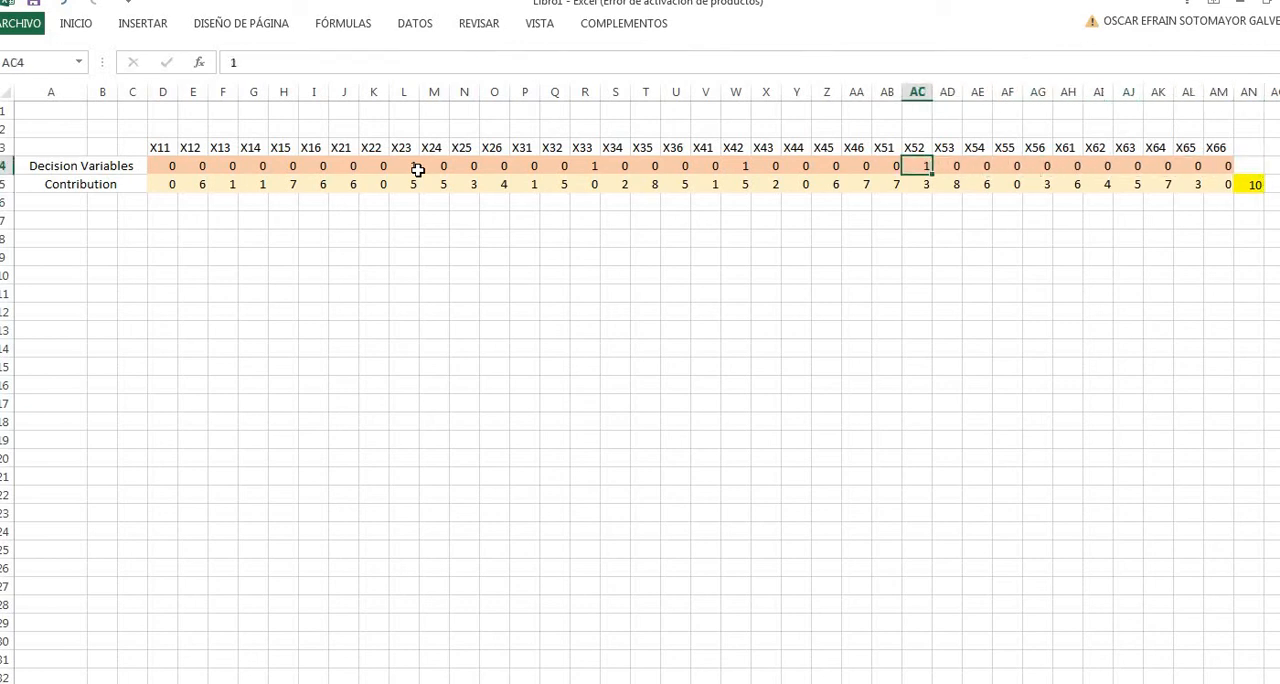
{"action": "key", "text": "Right"}
{"action": "key", "text": "Right"}
{"action": "key", "text": "Right"}
{"action": "key", "text": "Right"}
{"action": "type", "text": "1"}
{"action": "key", "text": "Right"}
{"action": "key", "text": "Right"}
{"action": "key", "text": "Right"}
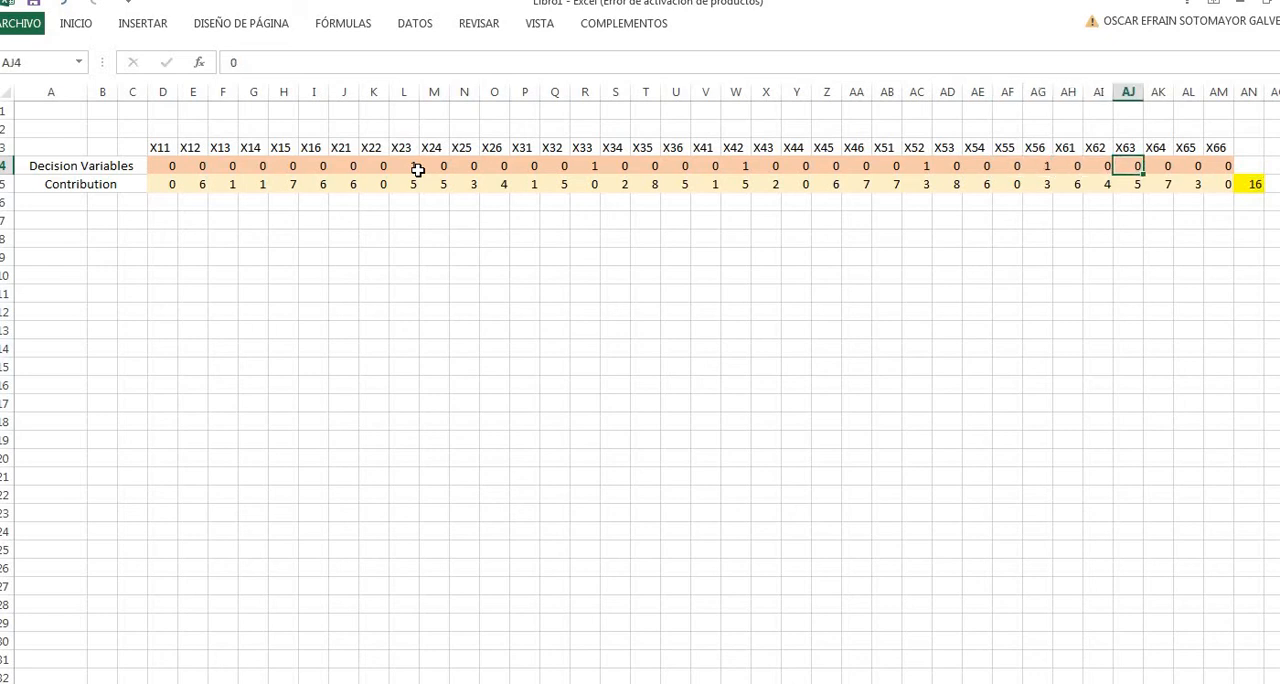
- Set decision variables X63 in AJ4 and X65 in AL4 to 1 as further test values
{"action": "type", "text": "1"}
{"action": "key", "text": "Right"}
{"action": "key", "text": "Right"}
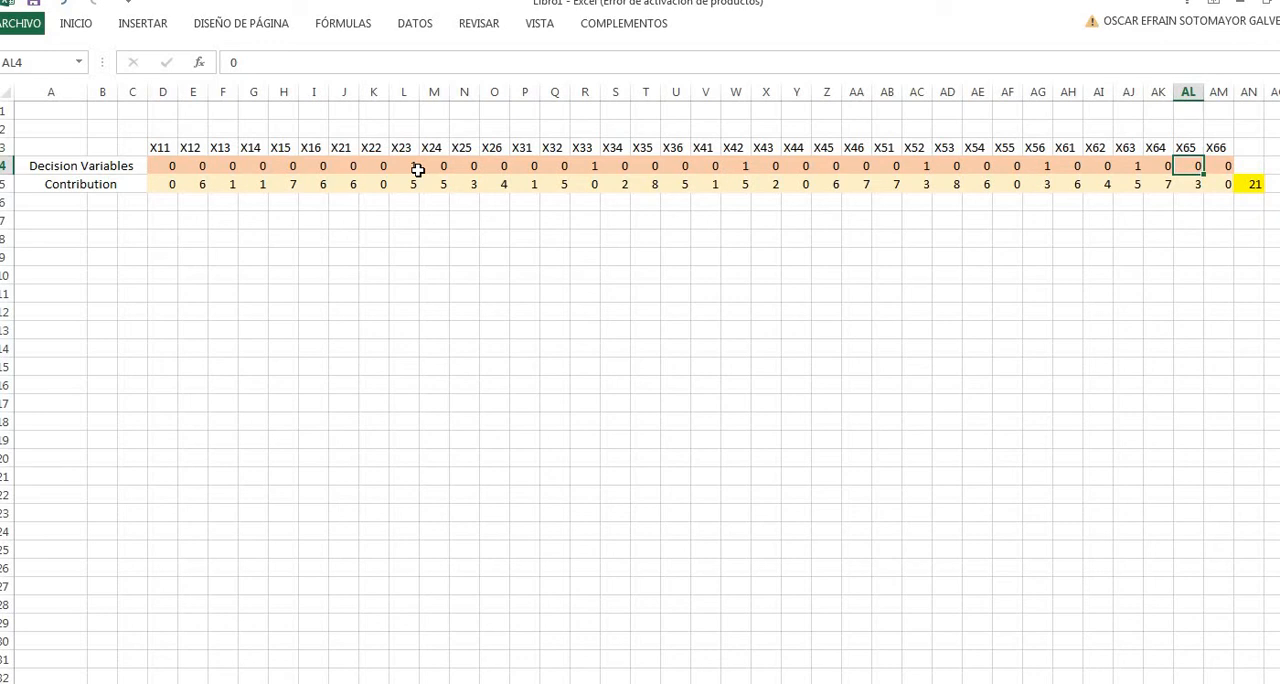
{"action": "type", "text": "1"}
{"action": "key", "text": "Return"}
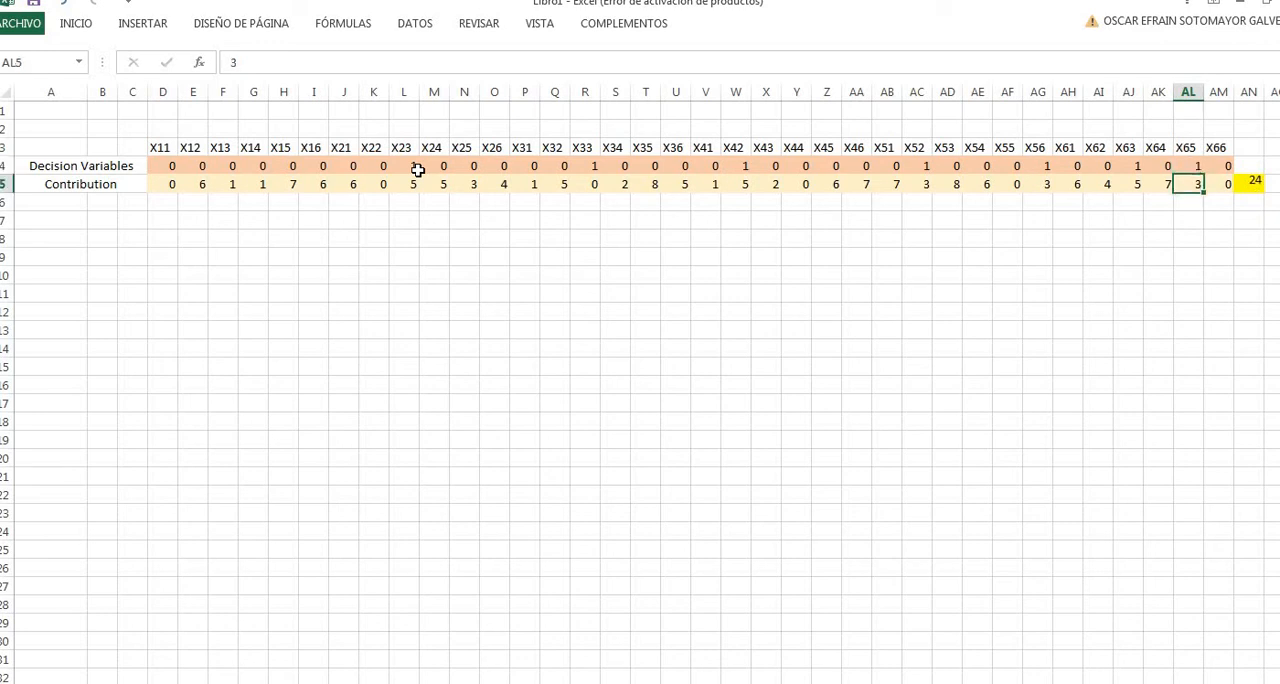
{"action": "key", "text": "Up"}
{"action": "key", "text": "Right"}
{"action": "key", "text": "Down"}
{"action": "key", "text": "Down"}
{"action": "key", "text": "Down"}
{"action": "key", "text": "Down"}
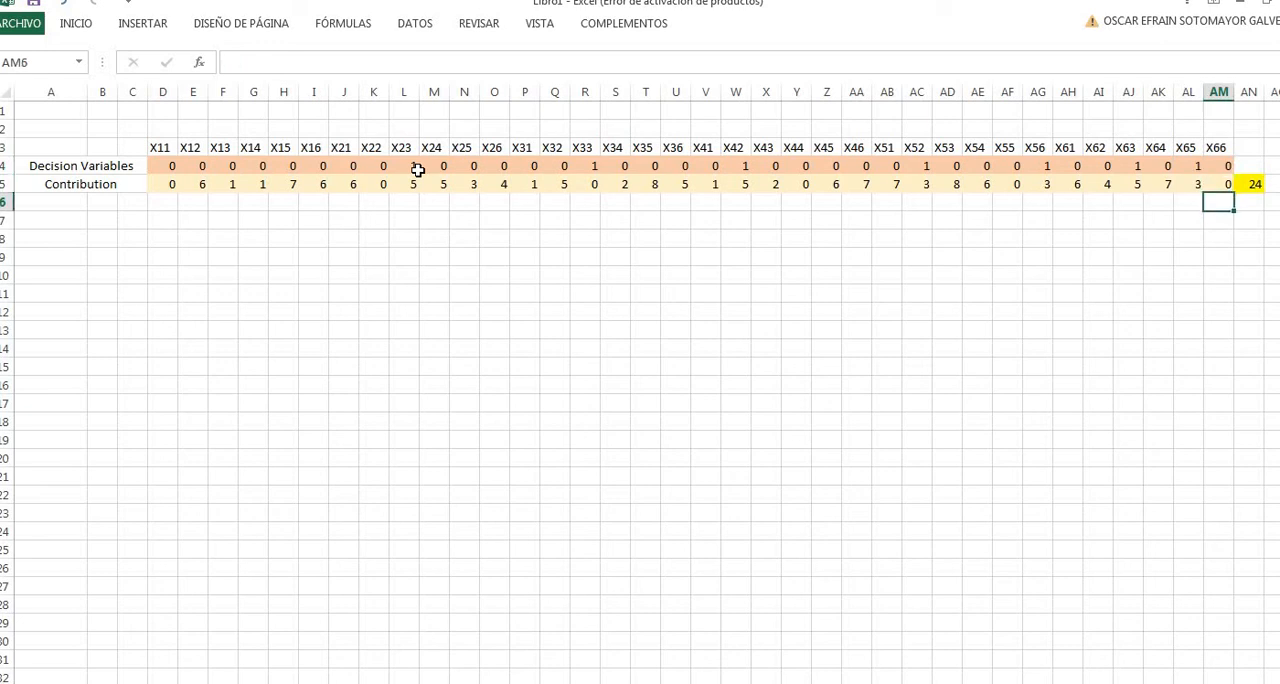
{"action": "key", "text": "Left"}
{"action": "key", "text": "Left"}
{"action": "key", "text": "Up"}
{"action": "key", "text": "Up"}
{"action": "key", "text": "Up"}
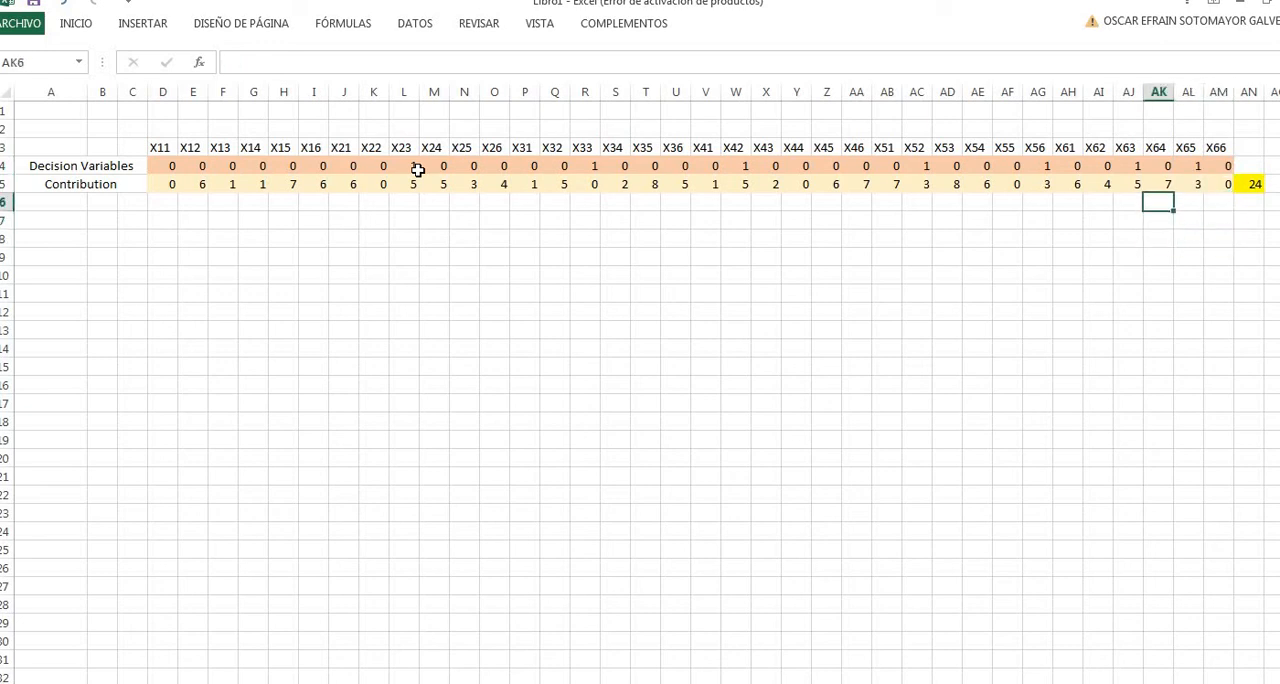
{"action": "key", "text": "Up"}
{"action": "key", "text": "Left"}
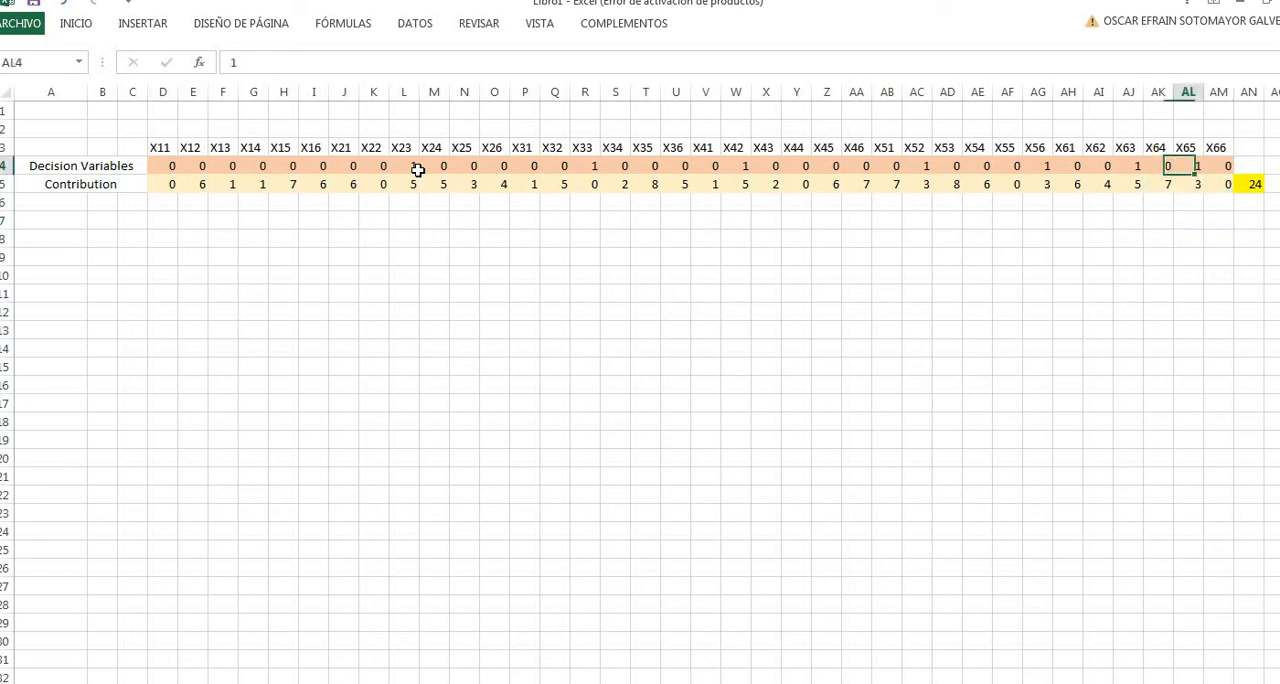
{"action": "key", "text": "Right"}
{"action": "key", "text": "Right"}
{"action": "key", "text": "Right"}
{"action": "key", "text": "Left"}
{"action": "key", "text": "Left"}
{"action": "key", "text": "Left"}
{"action": "key", "text": "Left"}
{"action": "key", "text": "Left"}
{"action": "key", "text": "Left"}
{"action": "key", "text": "Left"}
{"action": "key", "text": "Left"}
{"action": "key", "text": "Left"}
{"action": "key", "text": "Left"}
{"action": "key", "text": "Left"}
{"action": "key", "text": "Left"}
{"action": "key", "text": "Left"}
{"action": "key", "text": "Left"}
{"action": "key", "text": "Left"}
{"action": "key", "text": "Left"}
{"action": "key", "text": "Left"}
{"action": "key", "text": "Left"}
{"action": "key", "text": "Left"}
{"action": "key", "text": "Left"}
{"action": "key", "text": "Left"}
{"action": "key", "text": "Left"}
{"action": "key", "text": "Left"}
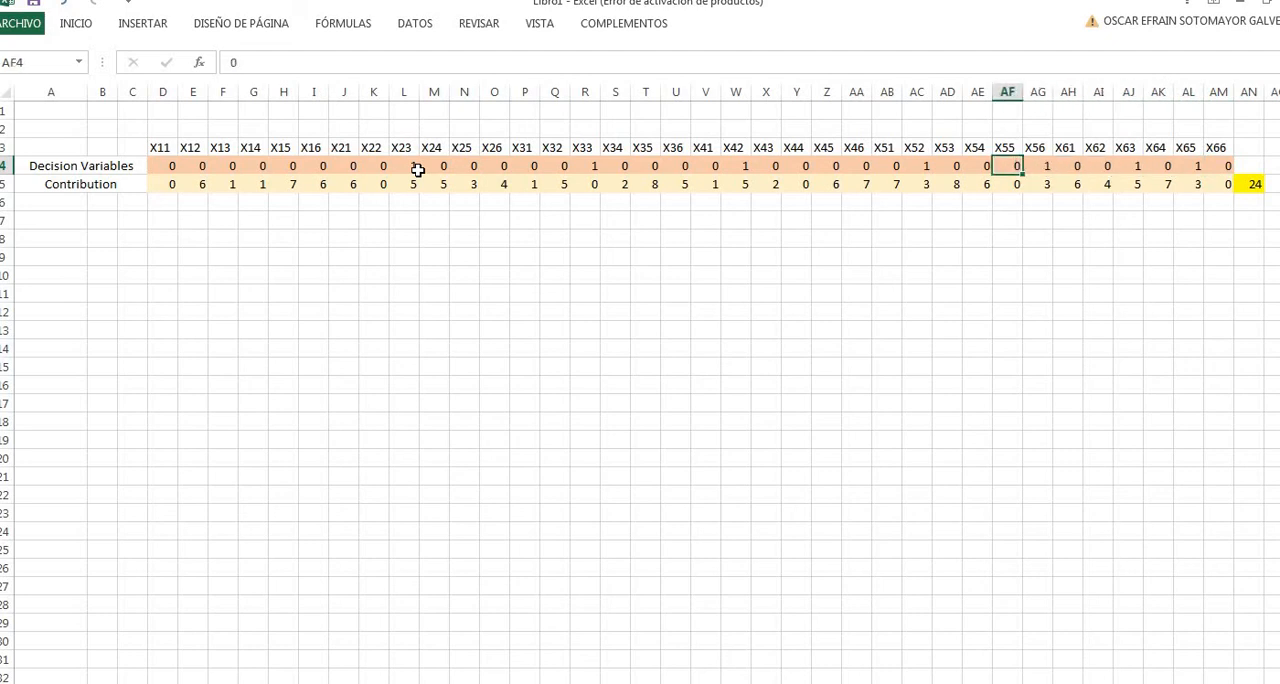
{"action": "key", "text": "Right"}
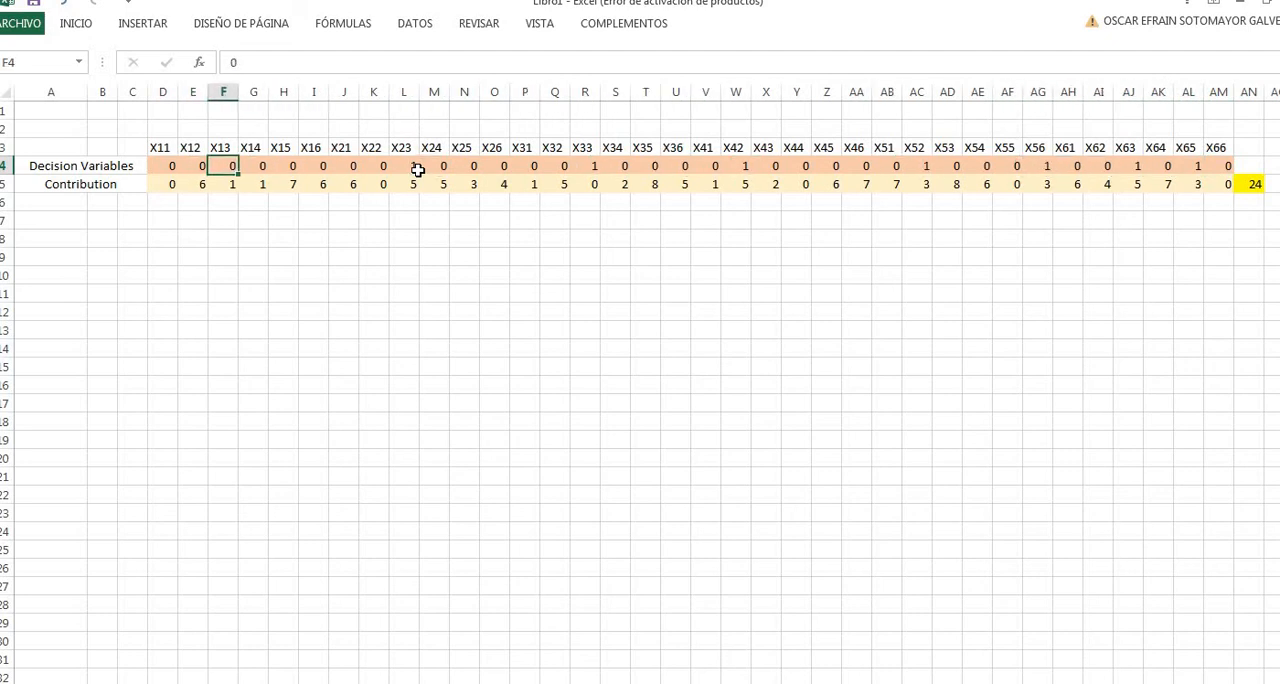
- Set decision variables X13 in F4, X15 in H4 and X21 in J4 to 1 as test values
{"action": "type", "text": "1"}
{"action": "key", "text": "Right"}
{"action": "key", "text": "Right"}
{"action": "type", "text": "1"}
{"action": "key", "text": "Right"}
{"action": "key", "text": "Right"}
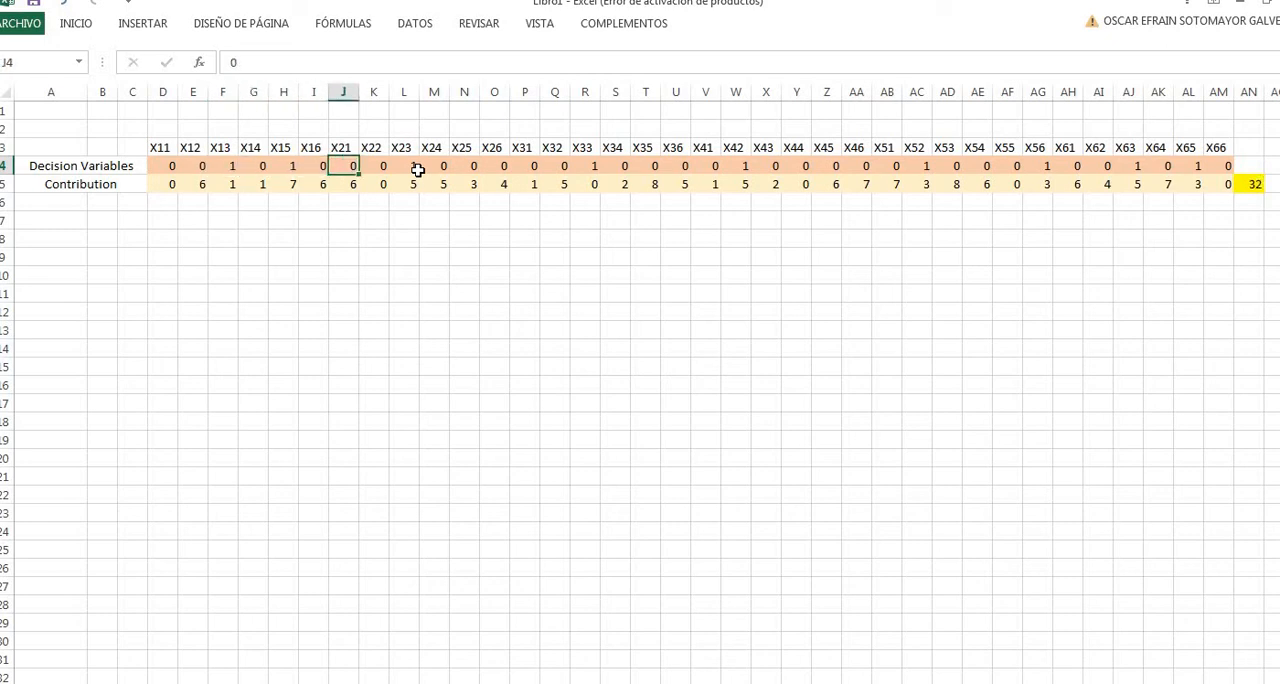
{"action": "type", "text": "1"}
{"action": "key", "text": "Right"}
{"action": "key", "text": "Right"}
{"action": "key", "text": "Right"}
{"action": "key", "text": "Left"}
{"action": "key", "text": "Left"}
{"action": "key", "text": "Left"}
{"action": "key", "text": "Left"}
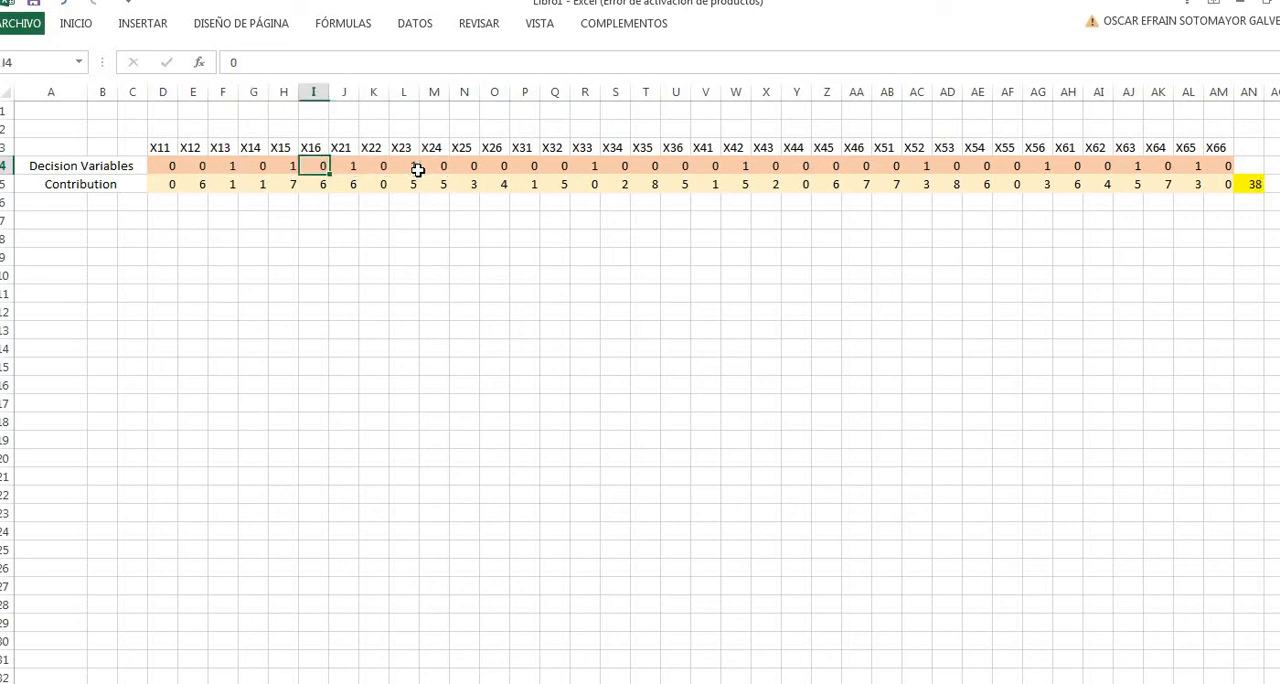
{"action": "key", "text": "Left"}
{"action": "key", "text": "Left"}
{"action": "key", "text": "Left"}
{"action": "key", "text": "Left"}
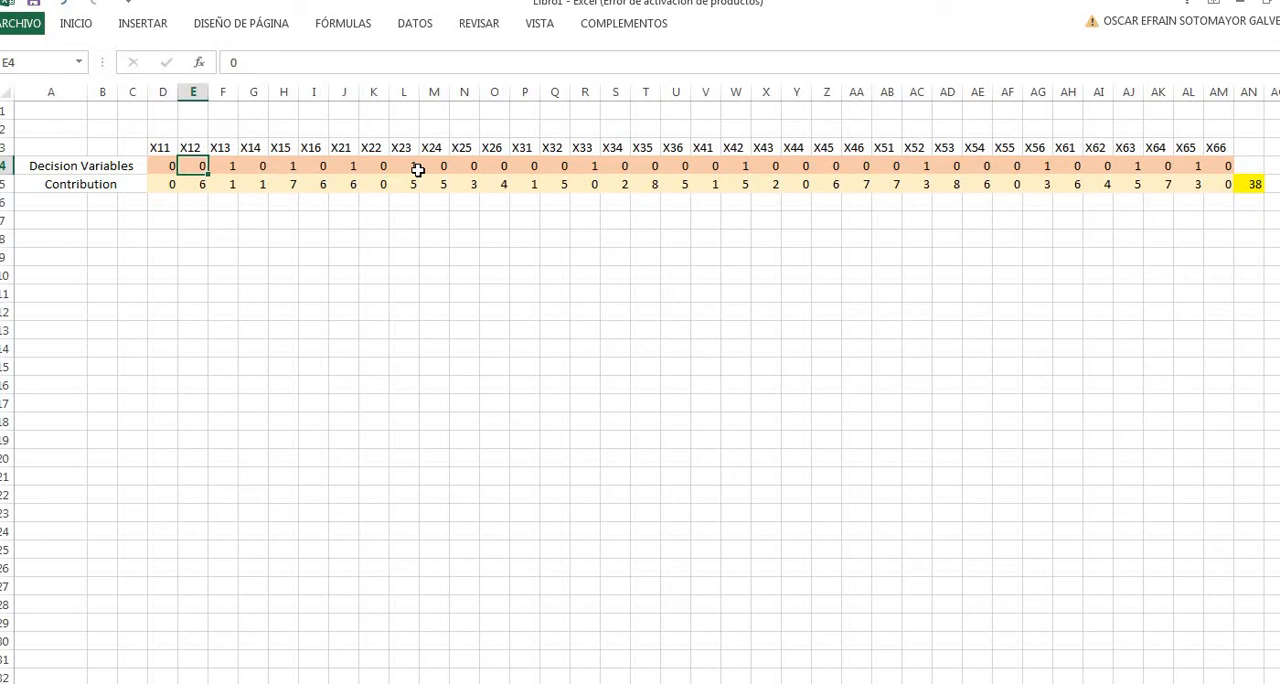
{"action": "key", "text": "Right"}
{"action": "key", "text": "Right"}
{"action": "key", "text": "Right"}
{"action": "key", "text": "Right"}
{"action": "key", "text": "Right"}
{"action": "key", "text": "Right"}
{"action": "key", "text": "Right"}
{"action": "key", "text": "Right"}
{"action": "key", "text": "Right"}
{"action": "key", "text": "Right"}
{"action": "key", "text": "Right"}
{"action": "key", "text": "Right"}
{"action": "key", "text": "Right"}
{"action": "key", "text": "Right"}
{"action": "key", "text": "Right"}
{"action": "key", "text": "Right"}
{"action": "key", "text": "Right"}
{"action": "key", "text": "Right"}
{"action": "key", "text": "Right"}
{"action": "key", "text": "Right"}
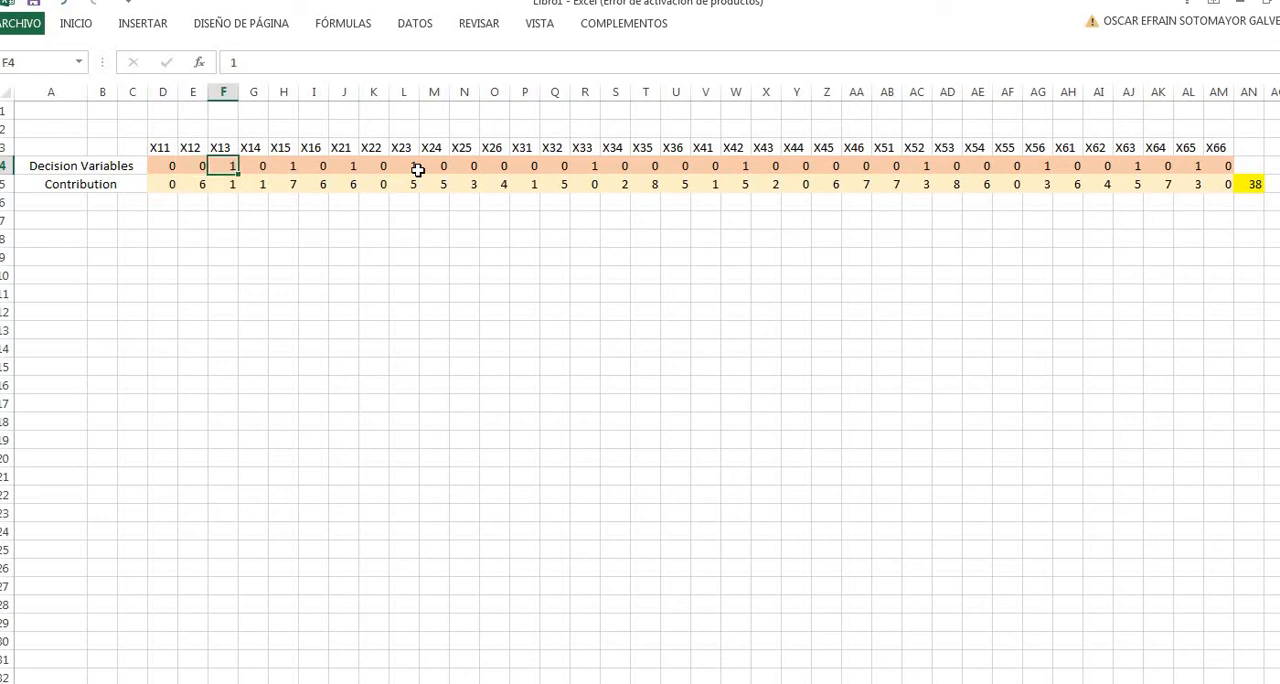
{"action": "key", "text": "Down"}
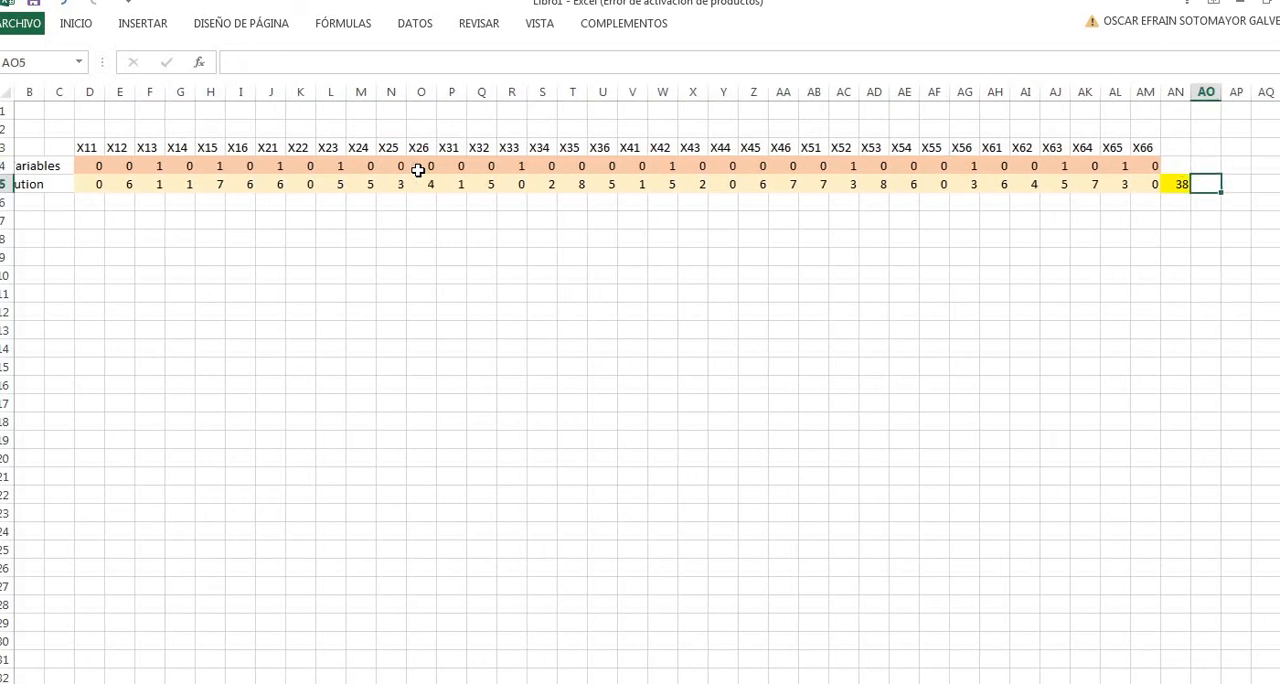
{"action": "key", "text": "Left"}
{"action": "key", "text": "Left"}
{"action": "key", "text": "Left"}
{"action": "key", "text": "Left"}
{"action": "key", "text": "Left"}
{"action": "key", "text": "Left"}
{"action": "key", "text": "Left"}
{"action": "key", "text": "Left"}
{"action": "key", "text": "Left"}
{"action": "key", "text": "Left"}
{"action": "key", "text": "Left"}
{"action": "key", "text": "Left"}
{"action": "key", "text": "Left"}
{"action": "key", "text": "Left"}
{"action": "key", "text": "Left"}
{"action": "key", "text": "Left"}
{"action": "key", "text": "Left"}
{"action": "key", "text": "Left"}
{"action": "key", "text": "Left"}
{"action": "key", "text": "Left"}
{"action": "key", "text": "Left"}
{"action": "key", "text": "Left"}
{"action": "key", "text": "Left"}
{"action": "key", "text": "Left"}
{"action": "key", "text": "Left"}
{"action": "key", "text": "Left"}
{"action": "key", "text": "Left"}
{"action": "key", "text": "Left"}
{"action": "key", "text": "Left"}
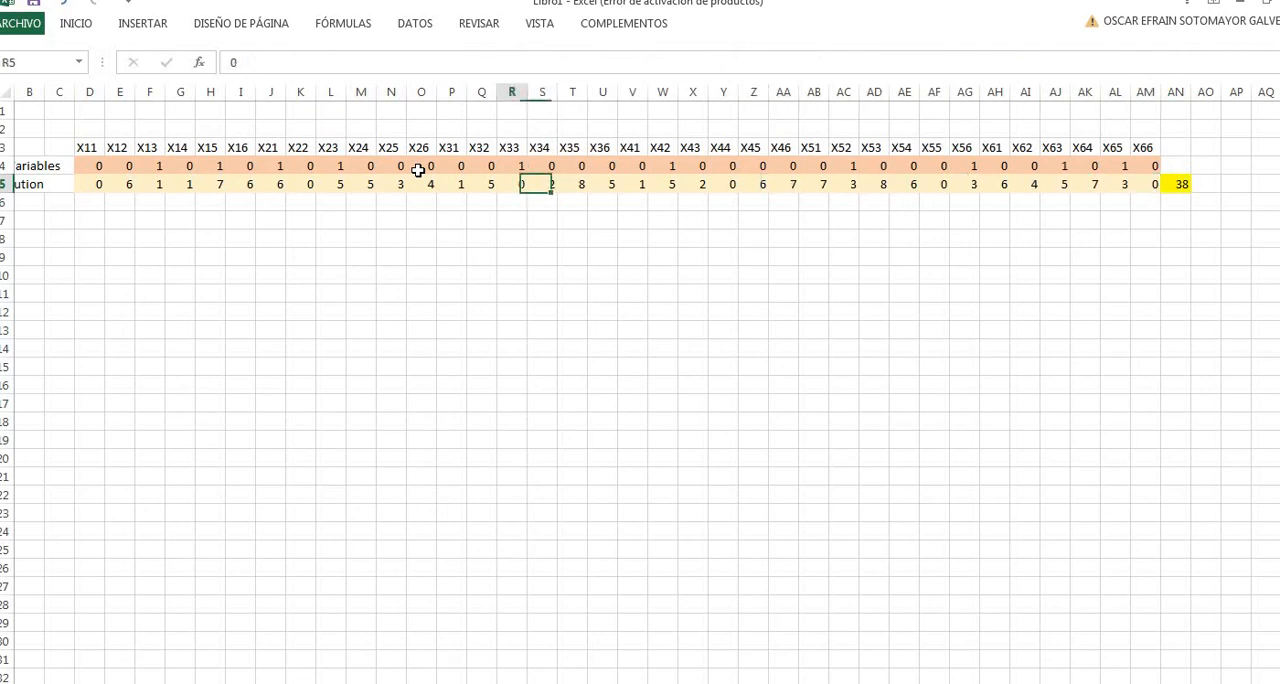
{"action": "key", "text": "Up"}
{"action": "key", "text": "Right"}
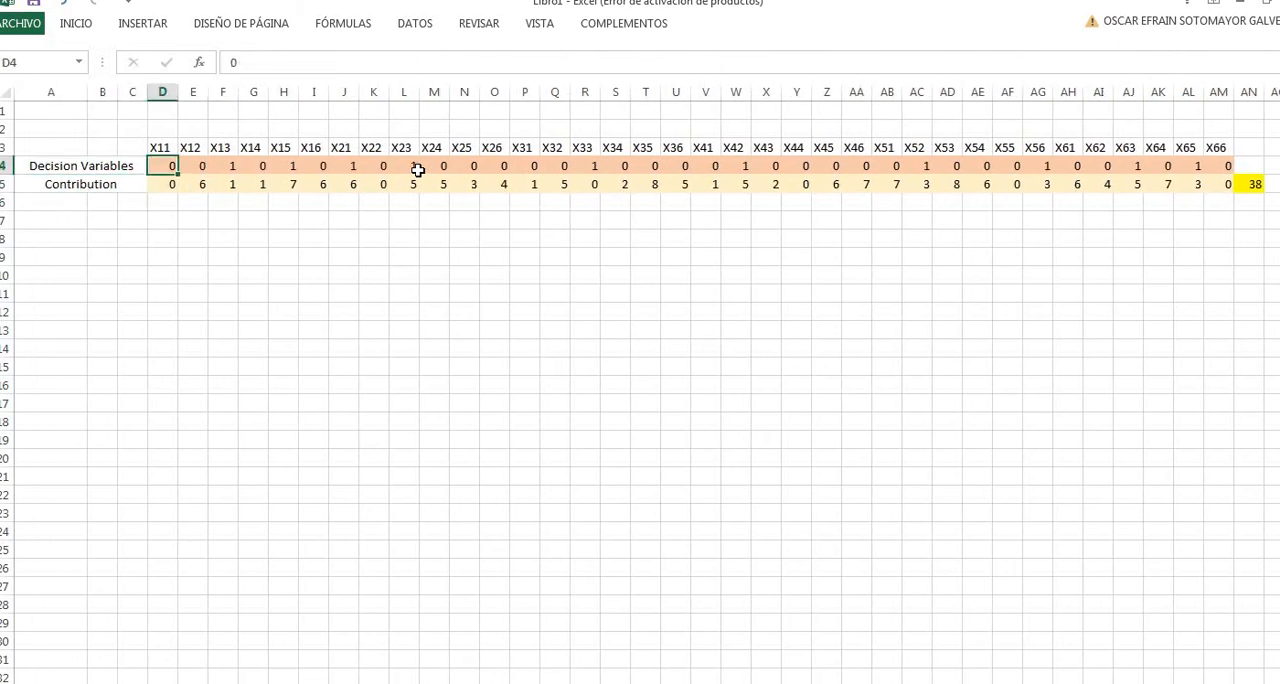
{"action": "key", "text": "Right"}
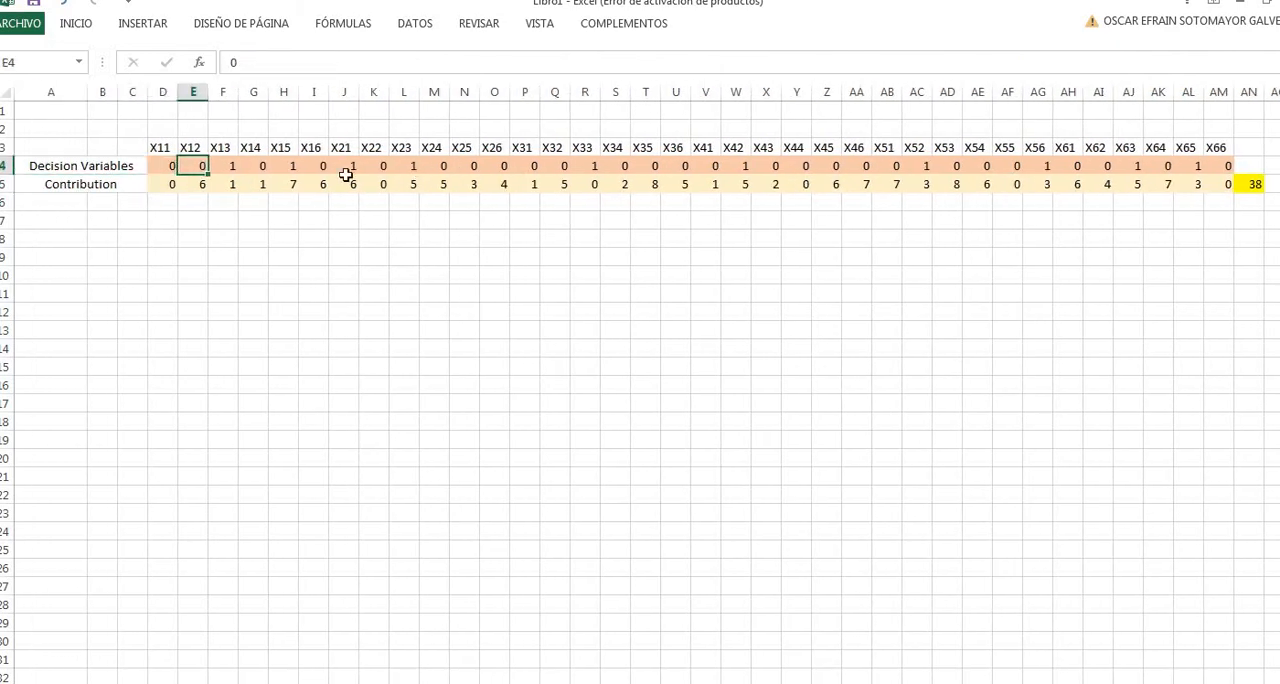
- Reset all decision variables by filling the 0 in D4 across to AM4, and select the objective cell AN5
{"action": "left_click", "coordinate": [171, 168]}
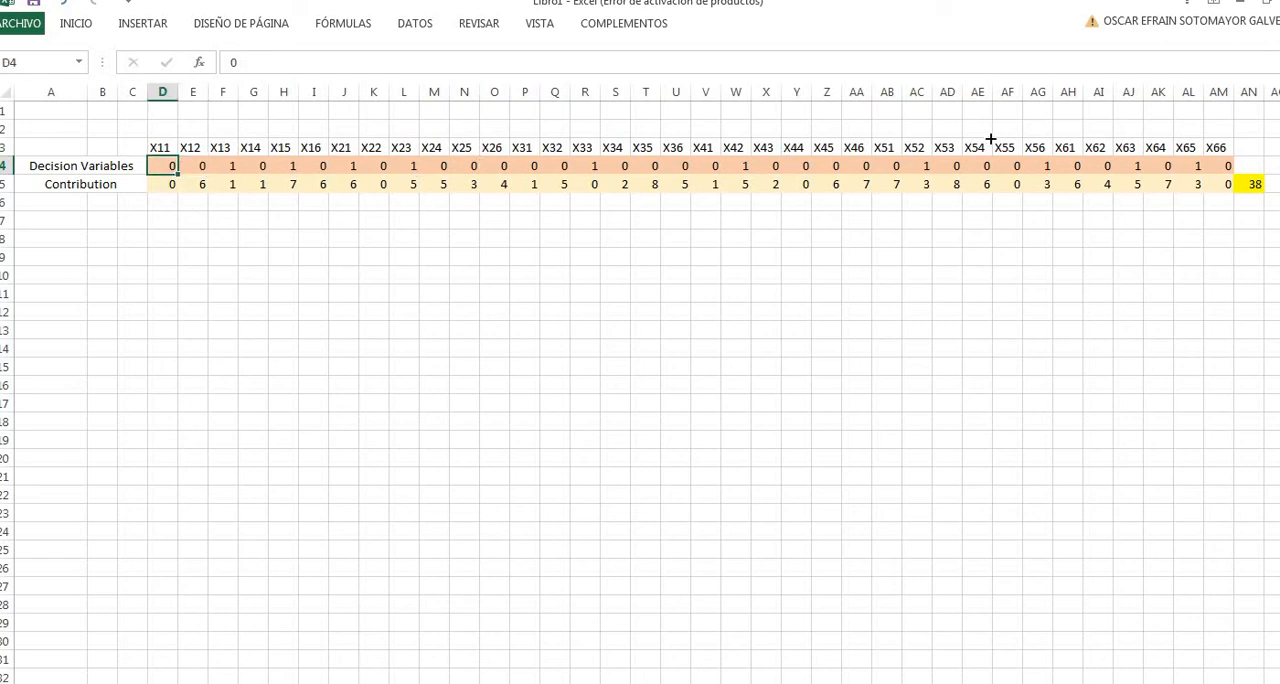
{"action": "left_click_drag", "start_coordinate": [990, 140], "coordinate": [1222, 168]}
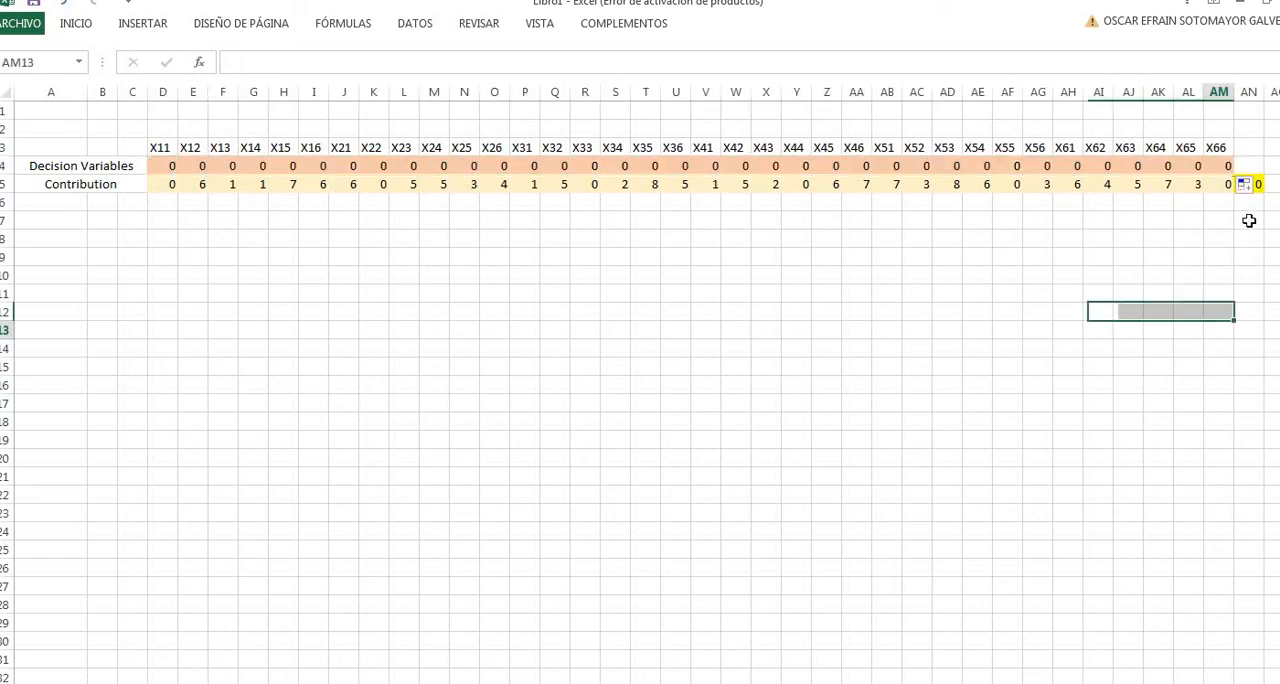
{"action": "left_click", "coordinate": [1245, 232]}
{"action": "left_click", "coordinate": [1197, 186]}
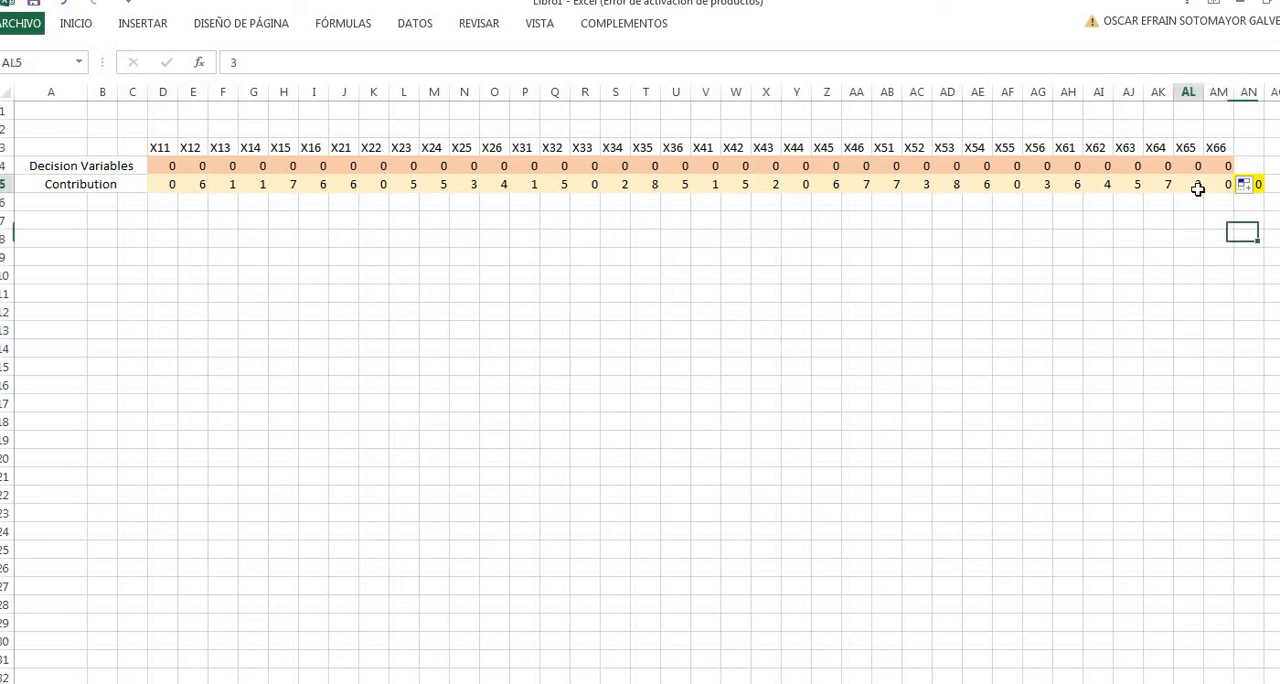
{"action": "key", "text": "Right"}
{"action": "key", "text": "Right"}
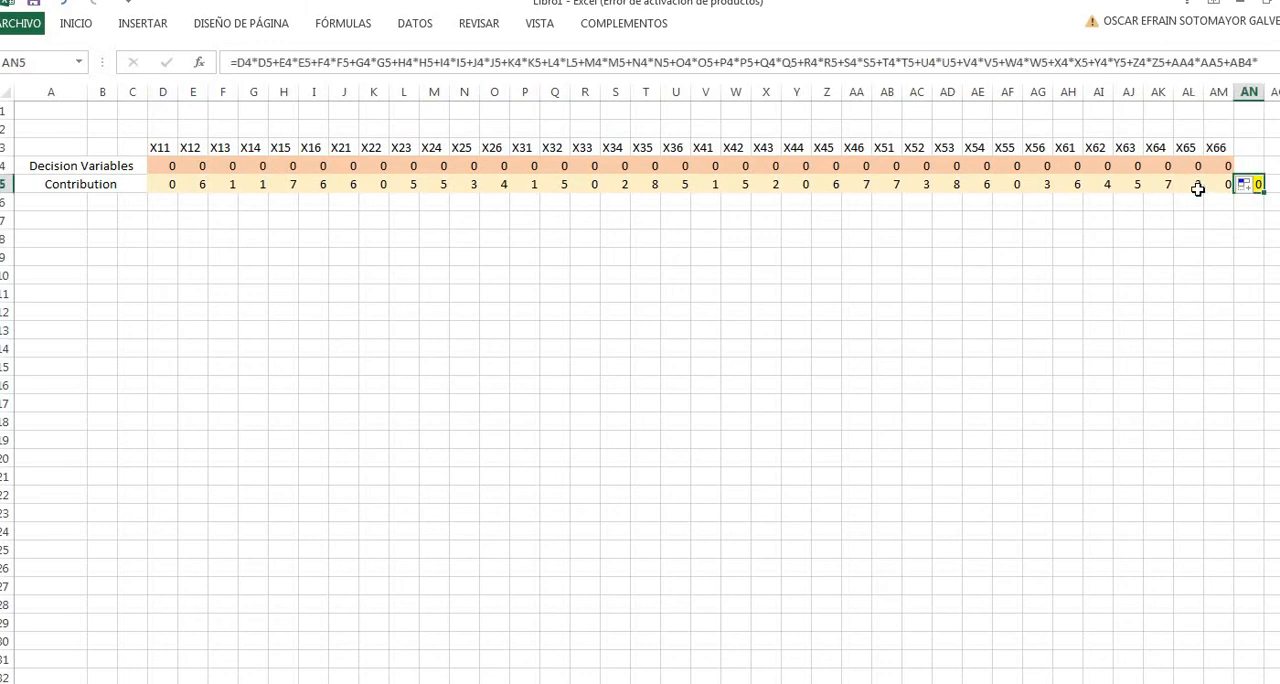
{"action": "key", "text": "Up"}
{"action": "key", "text": "Left"}
{"action": "key", "text": "Left"}
{"action": "key", "text": "Left"}
{"action": "key", "text": "Left"}
{"action": "key", "text": "Left"}
{"action": "key", "text": "Left"}
{"action": "key", "text": "Left"}
{"action": "key", "text": "Left"}
{"action": "key", "text": "Left"}
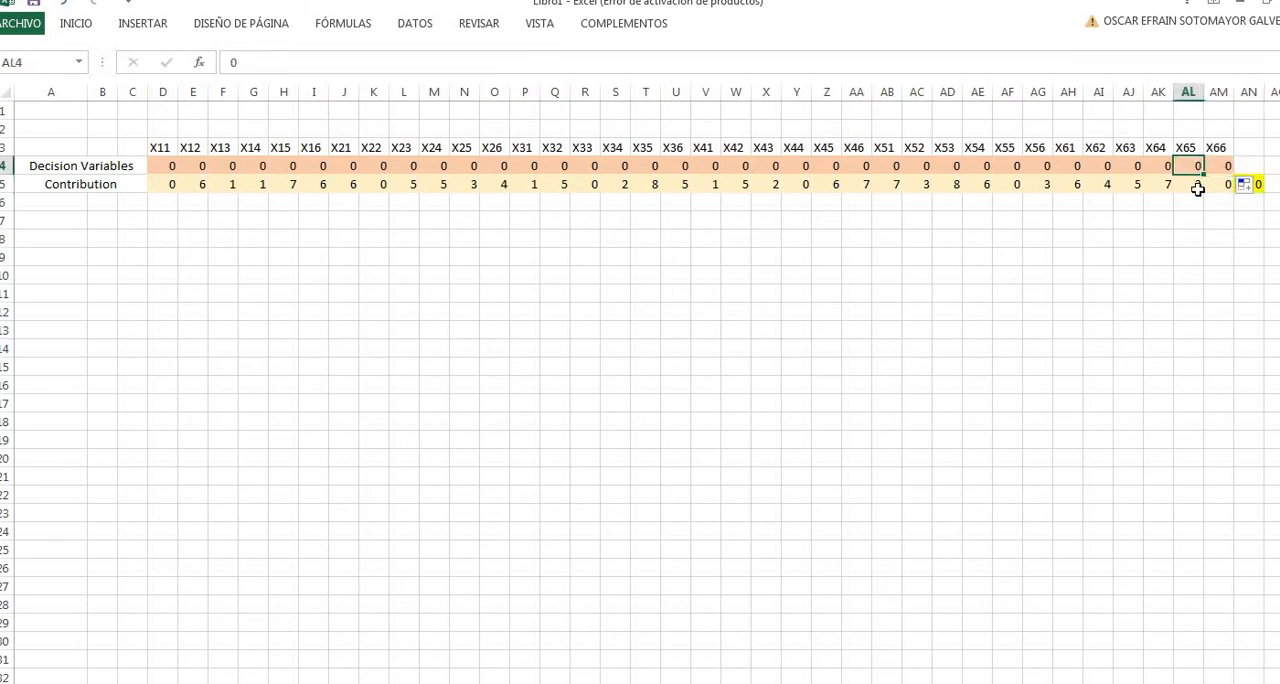
{"action": "key", "text": "Left"}
{"action": "key", "text": "Left"}
{"action": "key", "text": "Left"}
{"action": "key", "text": "Left"}
{"action": "key", "text": "Left"}
{"action": "key", "text": "Left"}
{"action": "key", "text": "Left"}
{"action": "key", "text": "Left"}
{"action": "key", "text": "Left"}
{"action": "key", "text": "Left"}
{"action": "key", "text": "Left"}
{"action": "key", "text": "Left"}
{"action": "key", "text": "Left"}
{"action": "key", "text": "Left"}
{"action": "key", "text": "Left"}
{"action": "key", "text": "Left"}
{"action": "key", "text": "Left"}
{"action": "key", "text": "Left"}
{"action": "key", "text": "Left"}
{"action": "key", "text": "Left"}
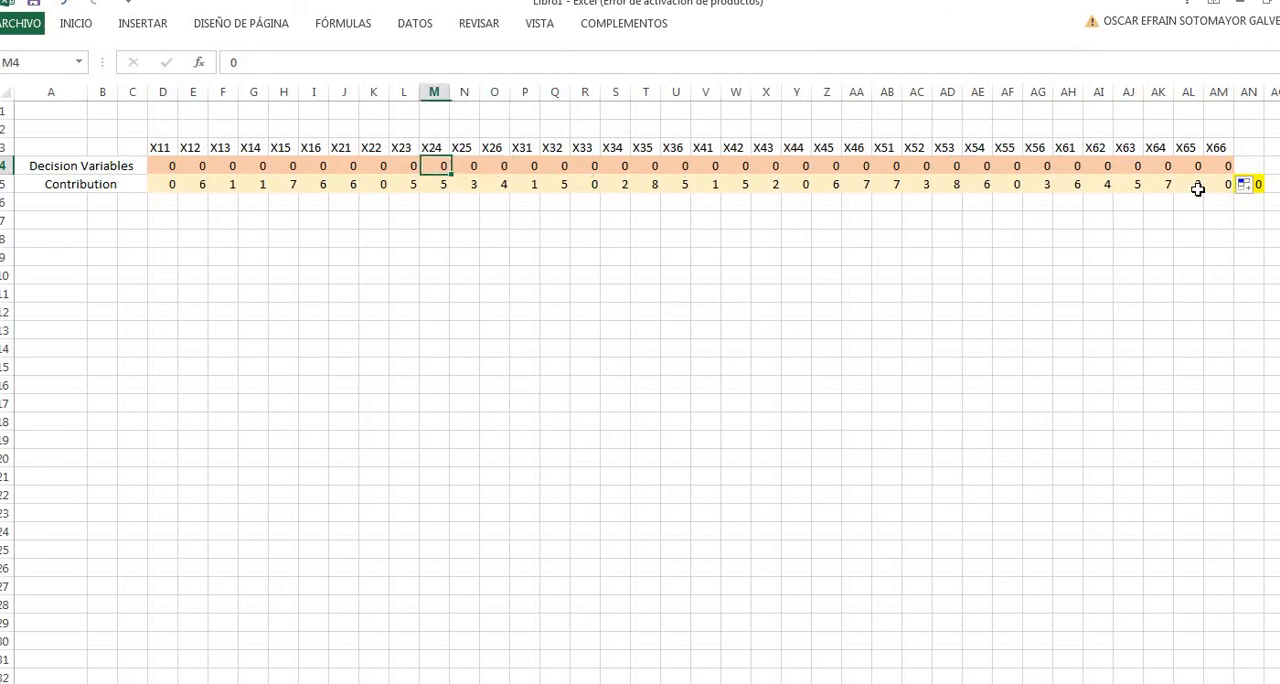
{"action": "key", "text": "Down"}
{"action": "key", "text": "Down"}
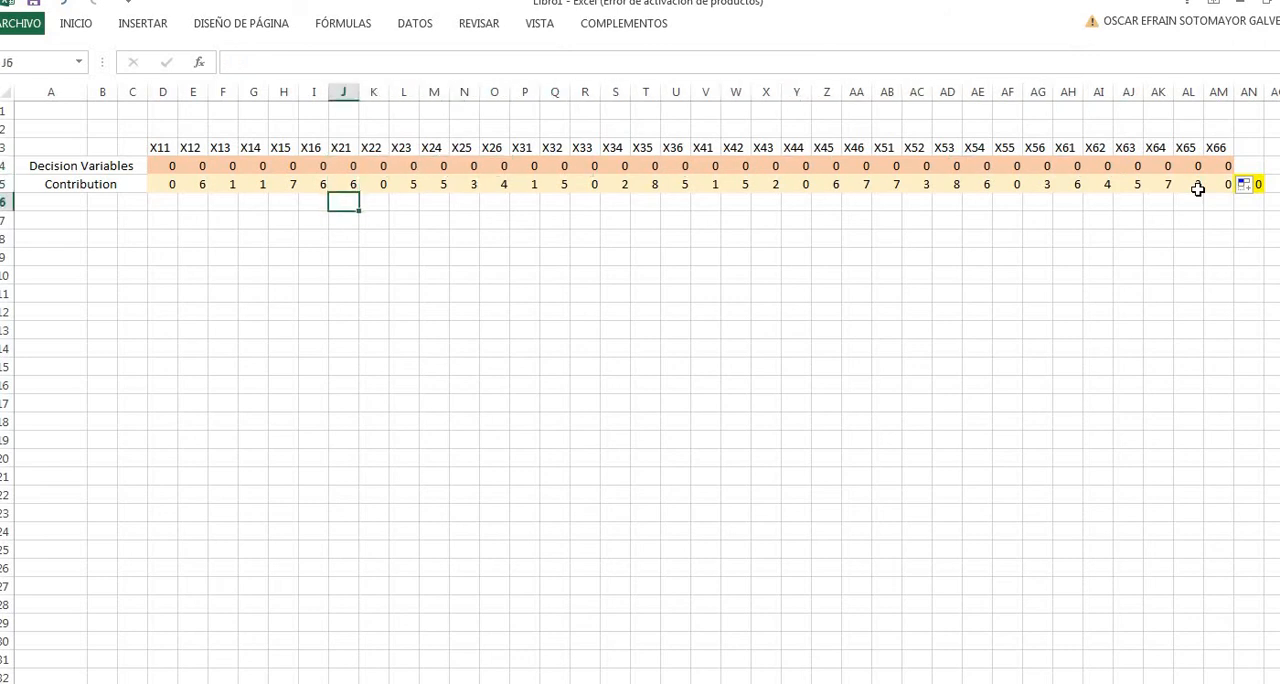
{"action": "key", "text": "Right"}
{"action": "key", "text": "Right"}
{"action": "key", "text": "Right"}
{"action": "key", "text": "Right"}
{"action": "key", "text": "Right"}
{"action": "key", "text": "Right"}
{"action": "key", "text": "Right"}
{"action": "key", "text": "Right"}
{"action": "key", "text": "Right"}
{"action": "key", "text": "Right"}
{"action": "key", "text": "Right"}
{"action": "key", "text": "Right"}
{"action": "key", "text": "Right"}
{"action": "key", "text": "Right"}
{"action": "key", "text": "Right"}
{"action": "key", "text": "Right"}
{"action": "key", "text": "Right"}
{"action": "key", "text": "Right"}
{"action": "key", "text": "Right"}
{"action": "key", "text": "Right"}
{"action": "key", "text": "Right"}
{"action": "key", "text": "Right"}
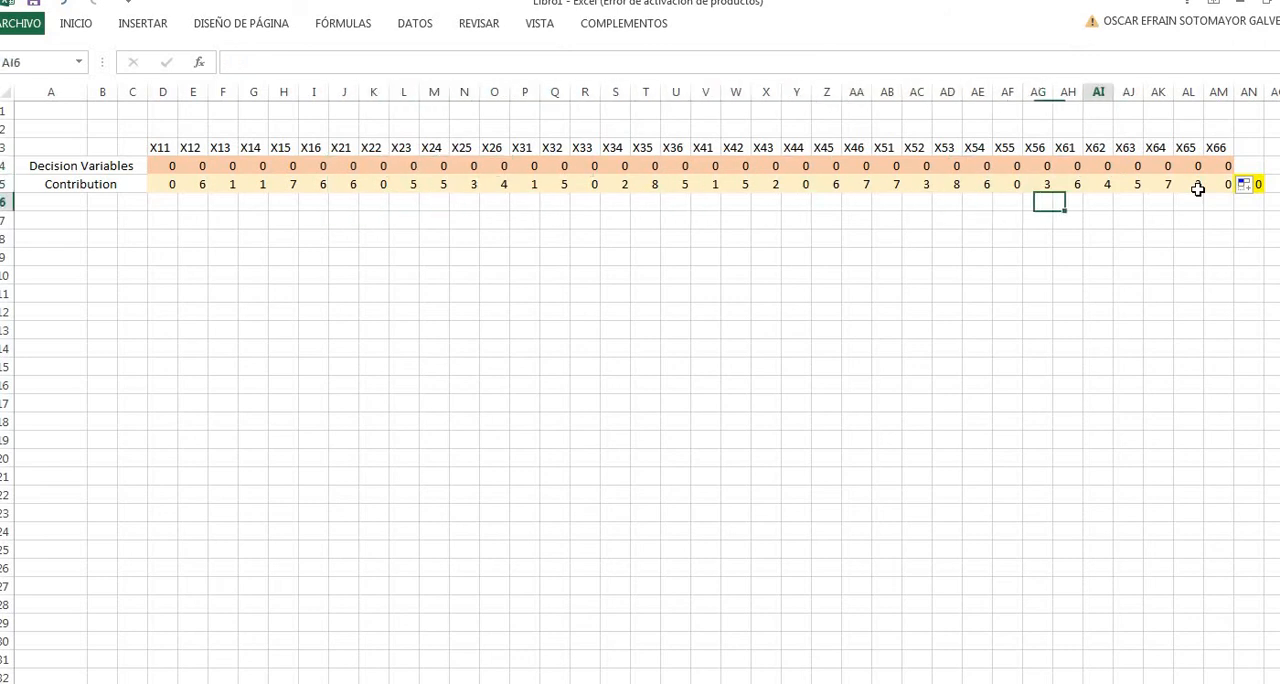
{"action": "key", "text": "Left"}
{"action": "key", "text": "Left"}
{"action": "key", "text": "Left"}
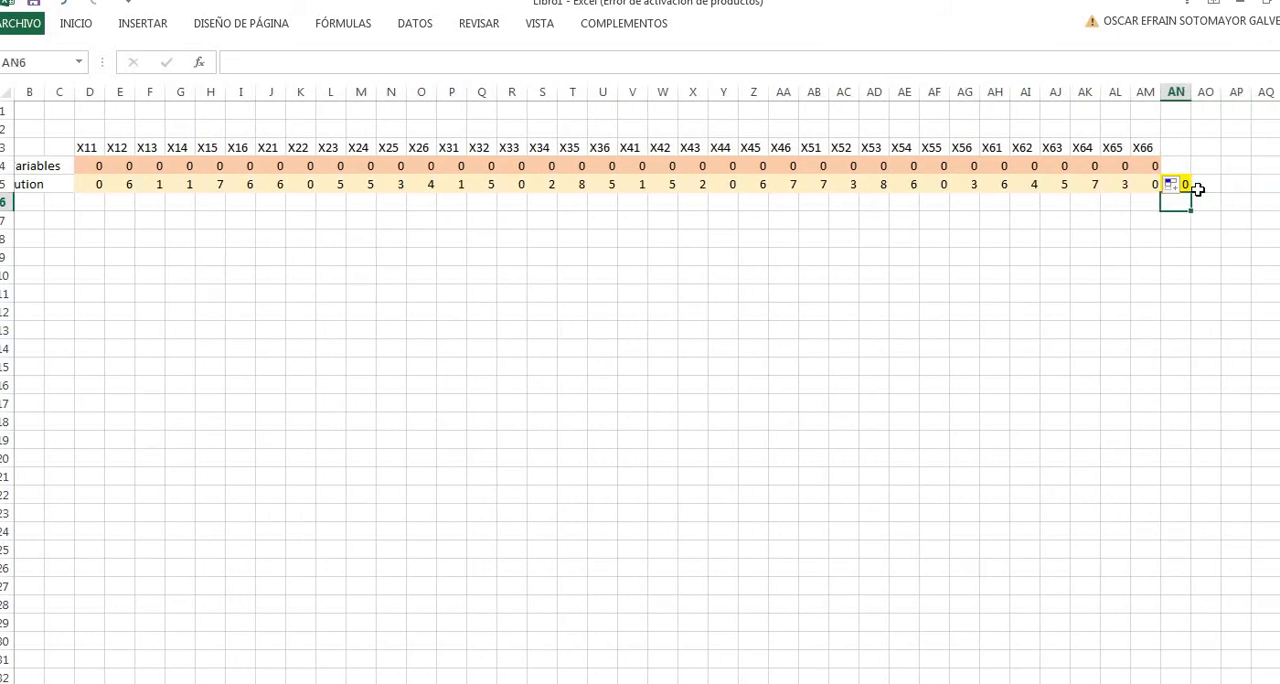
{"action": "key", "text": "Down"}
{"action": "key", "text": "Down"}
{"action": "key", "text": "Down"}
{"action": "key", "text": "Down"}
{"action": "key", "text": "Up"}
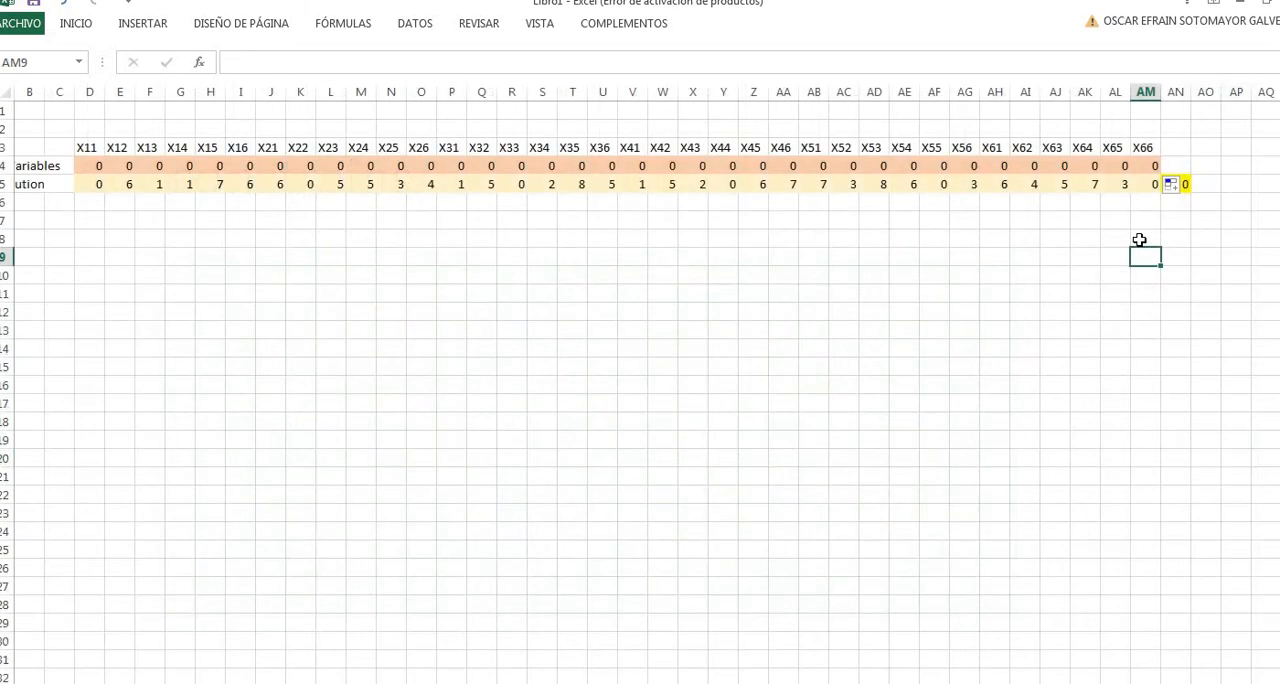
- Enter the group-count constraint in AN8 as =D4+K4+R4+Y4+AF4+AM4, summing X11, X22, X33, X44, X55 and X66
{"action": "left_click", "coordinate": [1143, 240]}
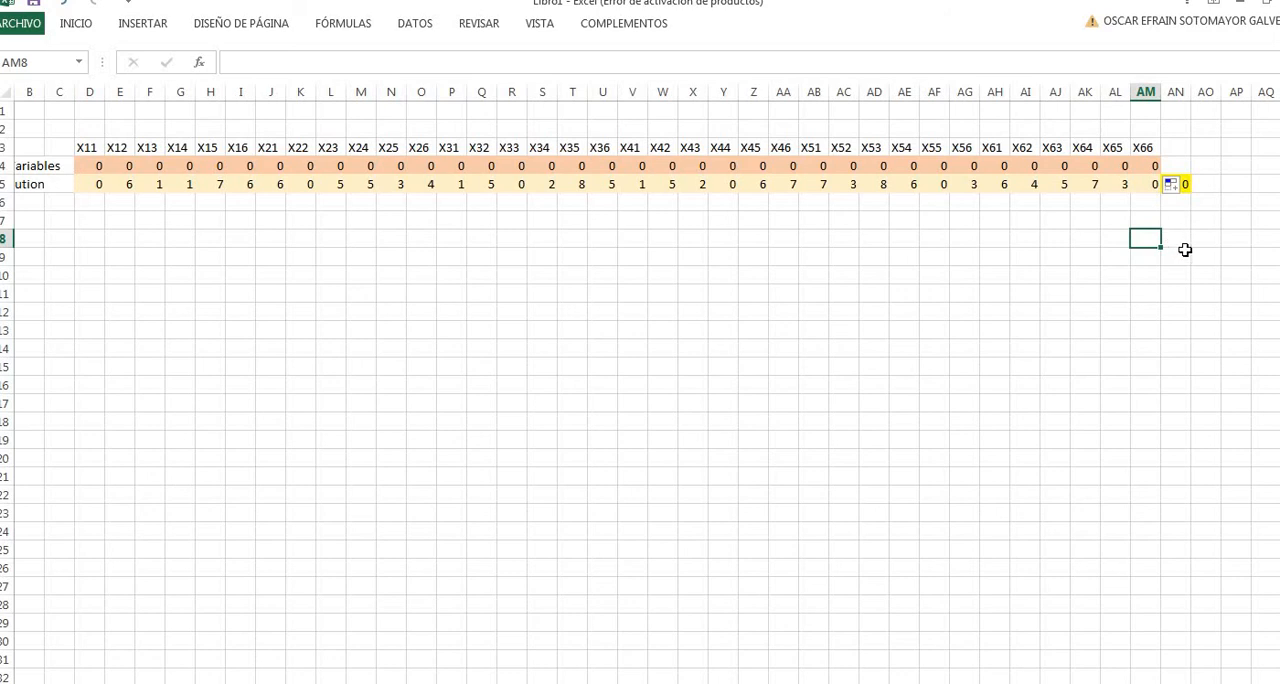
{"action": "left_click", "coordinate": [1180, 239]}
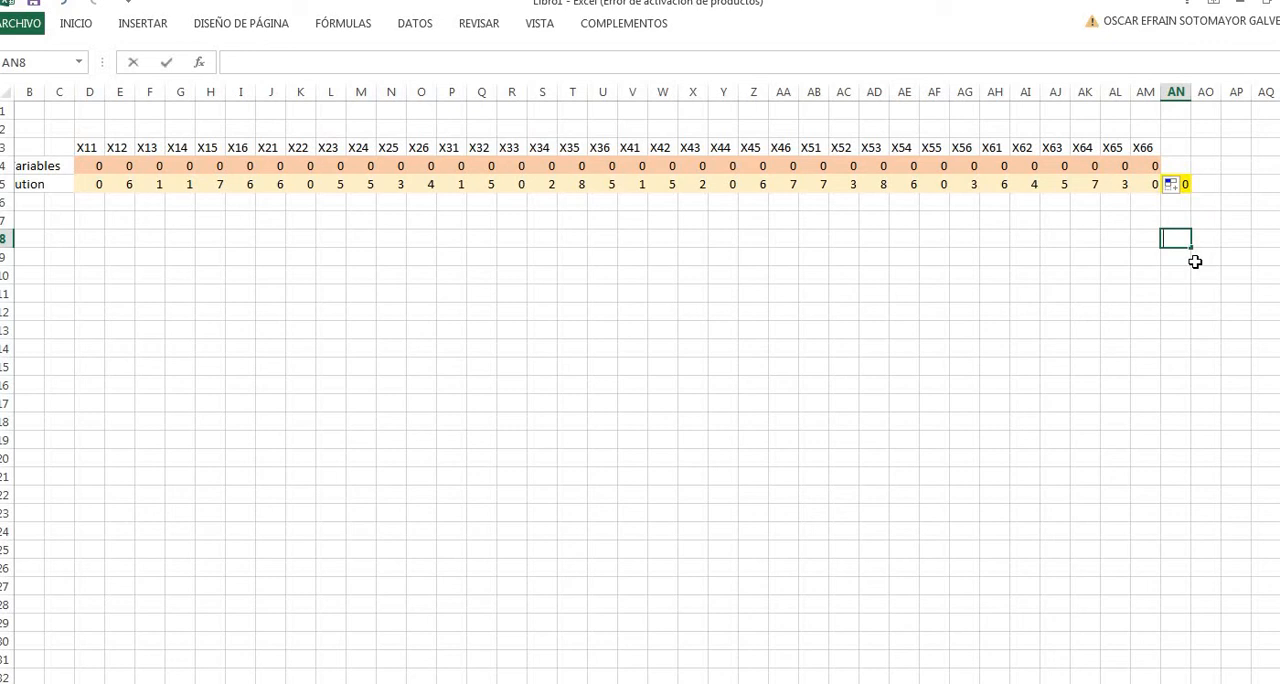
{"action": "type", "text": "="}
{"action": "left_click", "coordinate": [94, 164]}
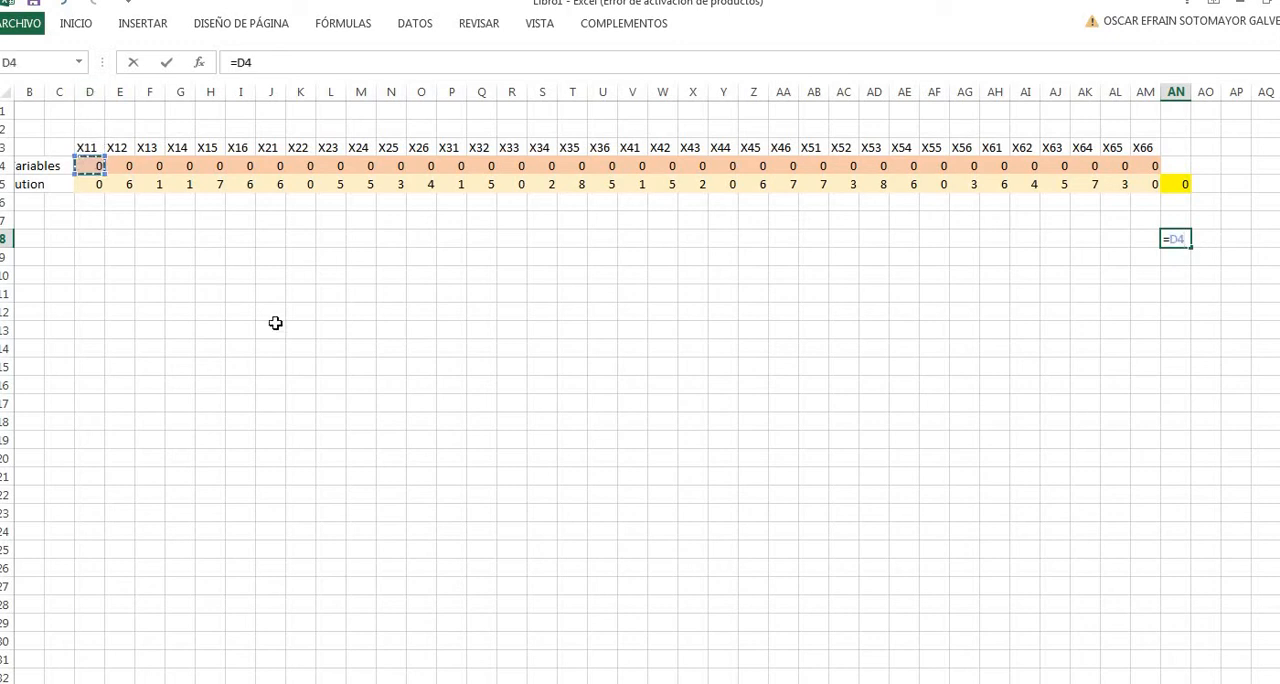
{"action": "type", "text": "+"}
{"action": "left_click", "coordinate": [302, 166]}
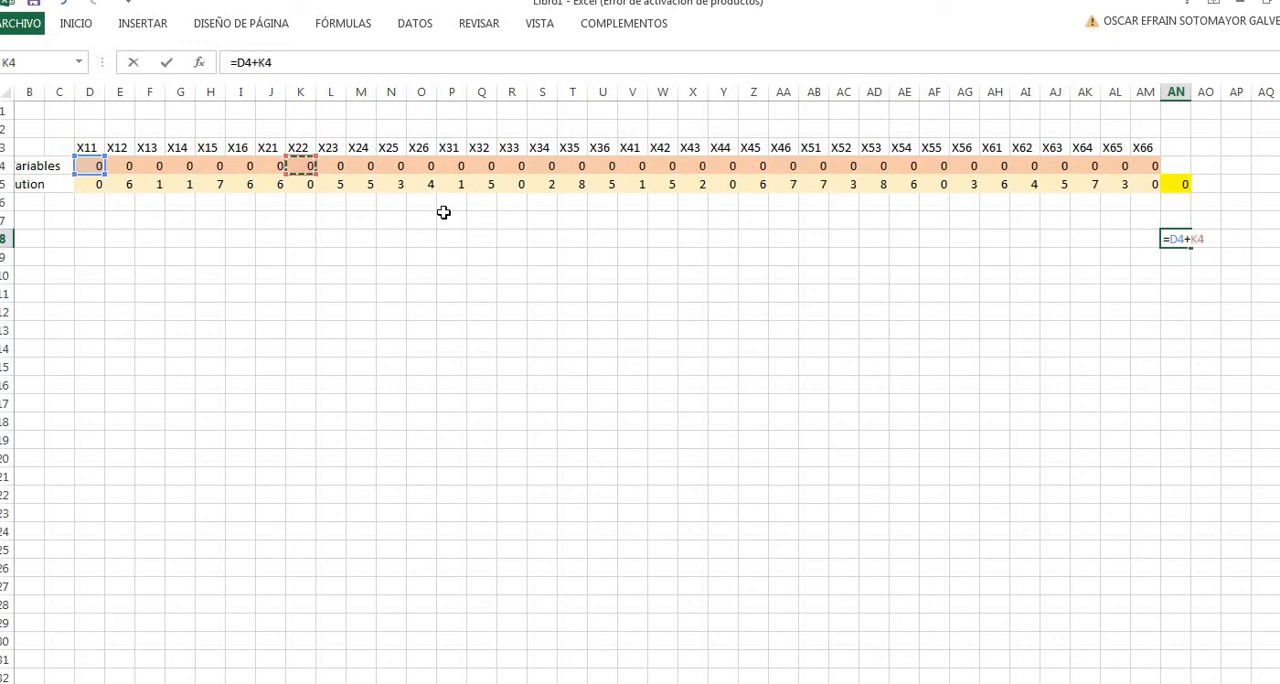
{"action": "type", "text": "+"}
{"action": "left_click", "coordinate": [513, 165]}
{"action": "type", "text": "+"}
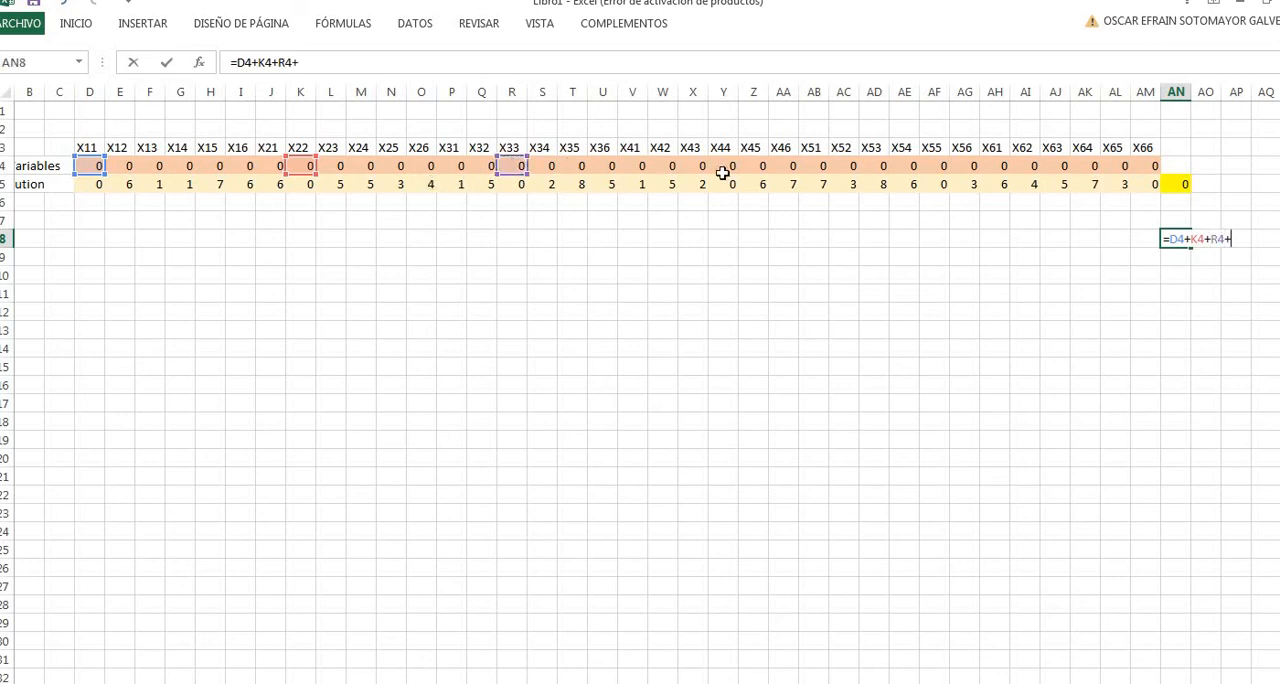
{"action": "left_click", "coordinate": [728, 167]}
{"action": "type", "text": "+"}
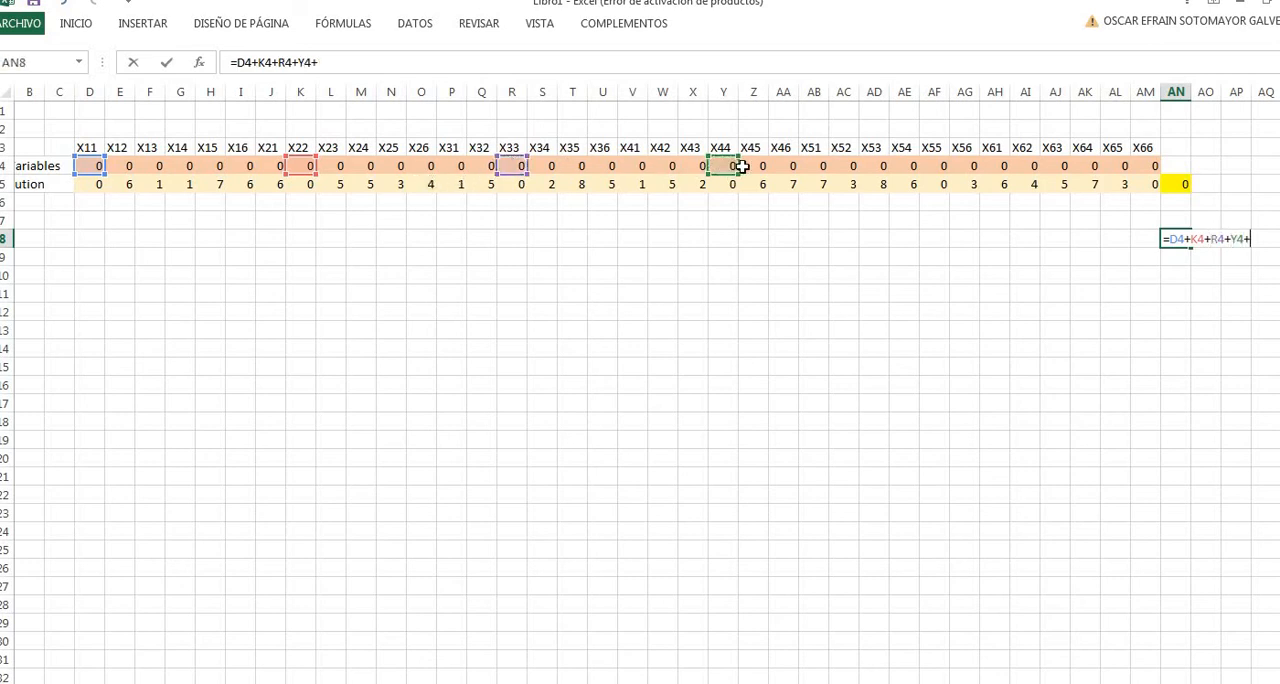
{"action": "left_click", "coordinate": [925, 162]}
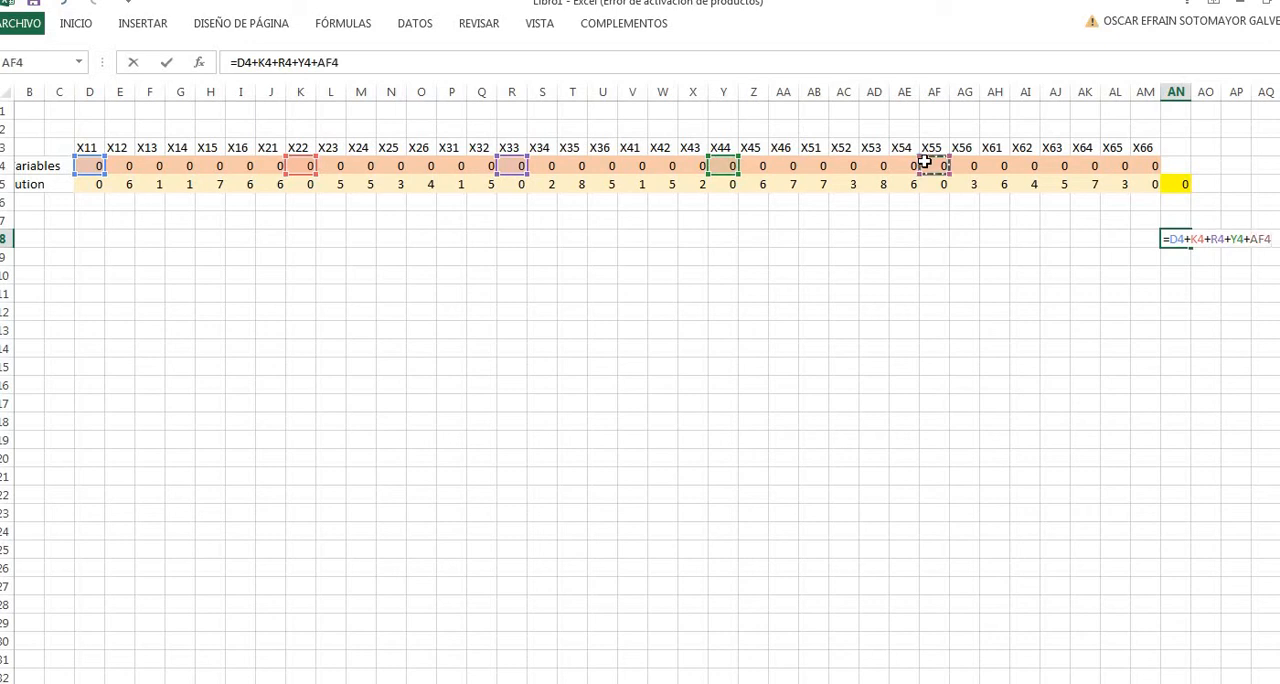
{"action": "type", "text": "+"}
{"action": "left_click", "coordinate": [1135, 163]}
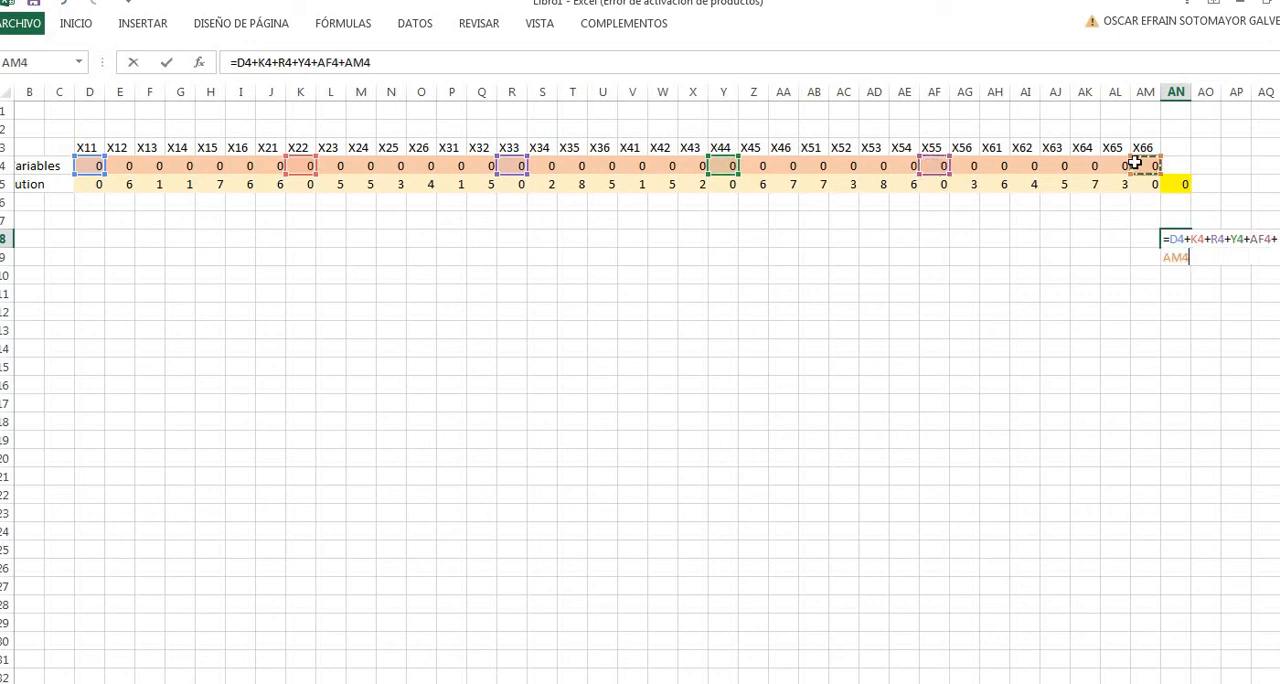
{"action": "key", "text": "Return"}
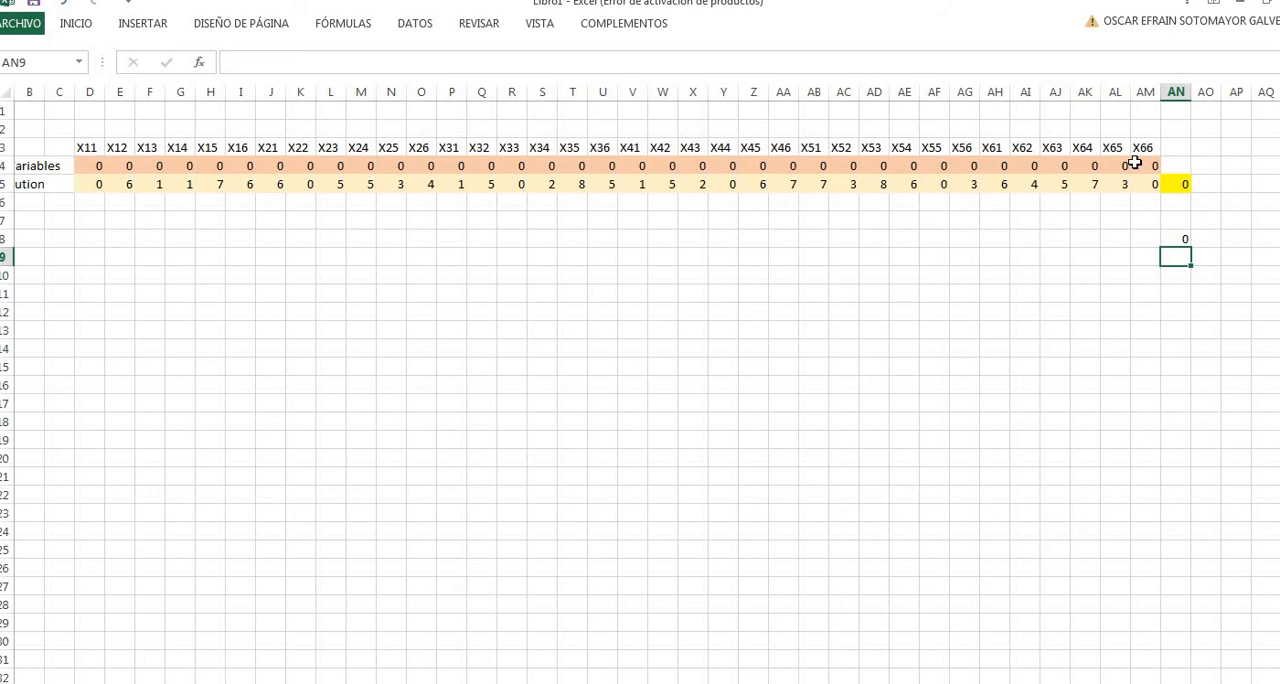
- Complete the group-count constraint row with an equals sign in AO8, 2 in AP8 and the label P in AQ8
{"action": "left_click", "coordinate": [1210, 243]}
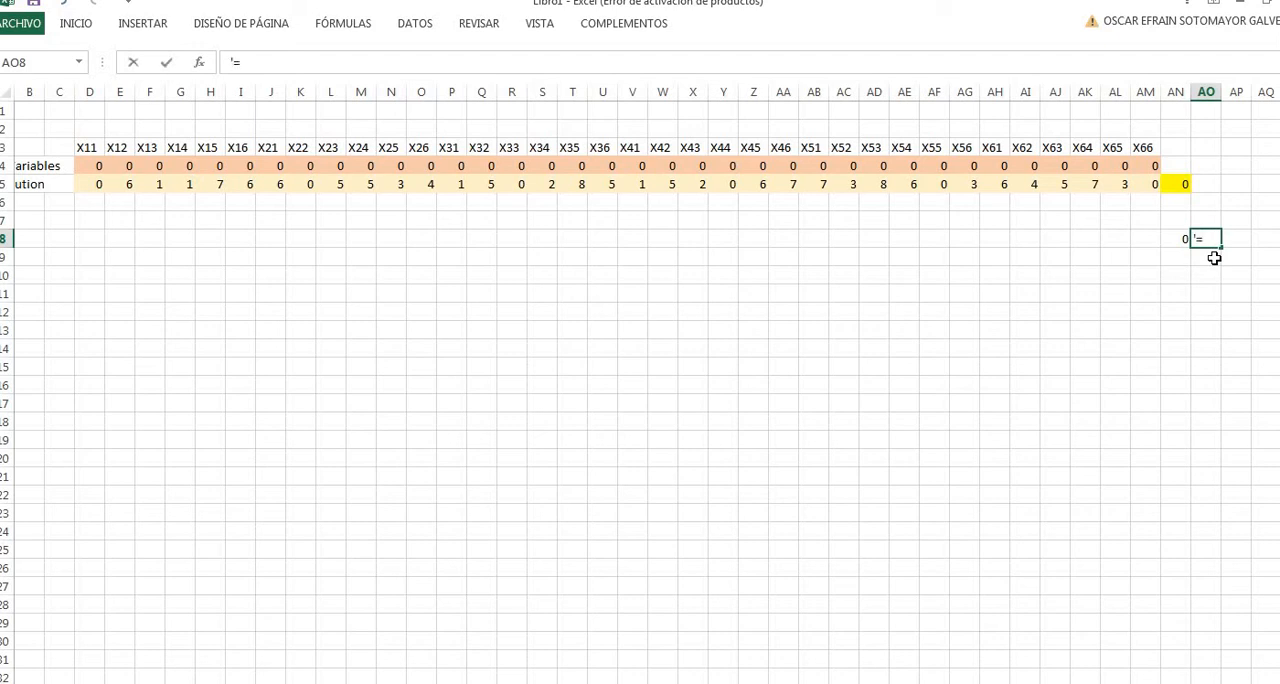
{"action": "key", "text": "Tab"}
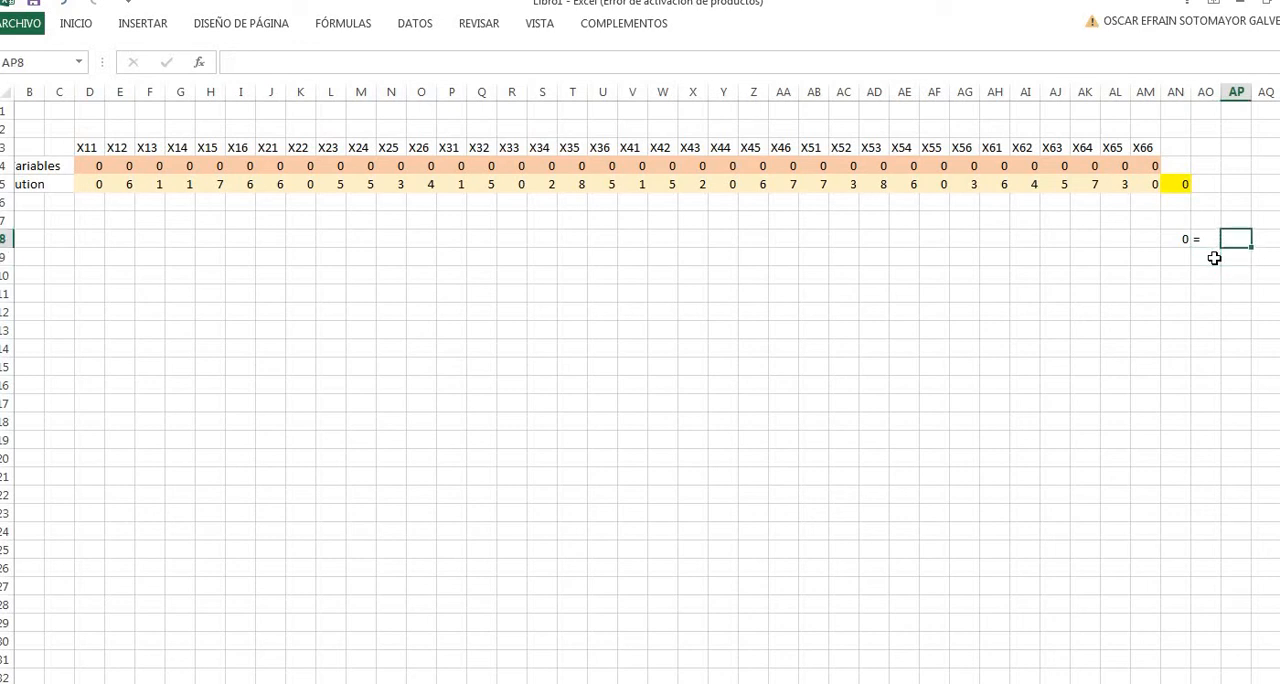
{"action": "key", "text": "Tab"}
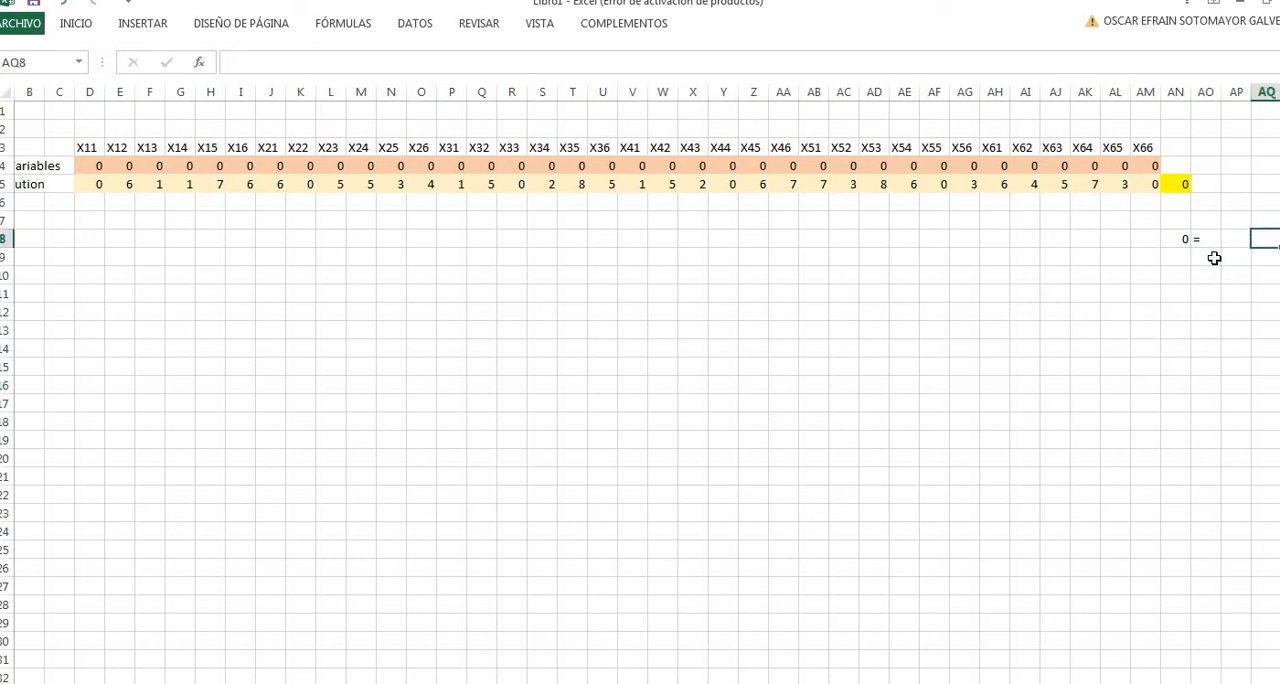
{"action": "type", "text": "P"}
{"action": "key", "text": "Left"}
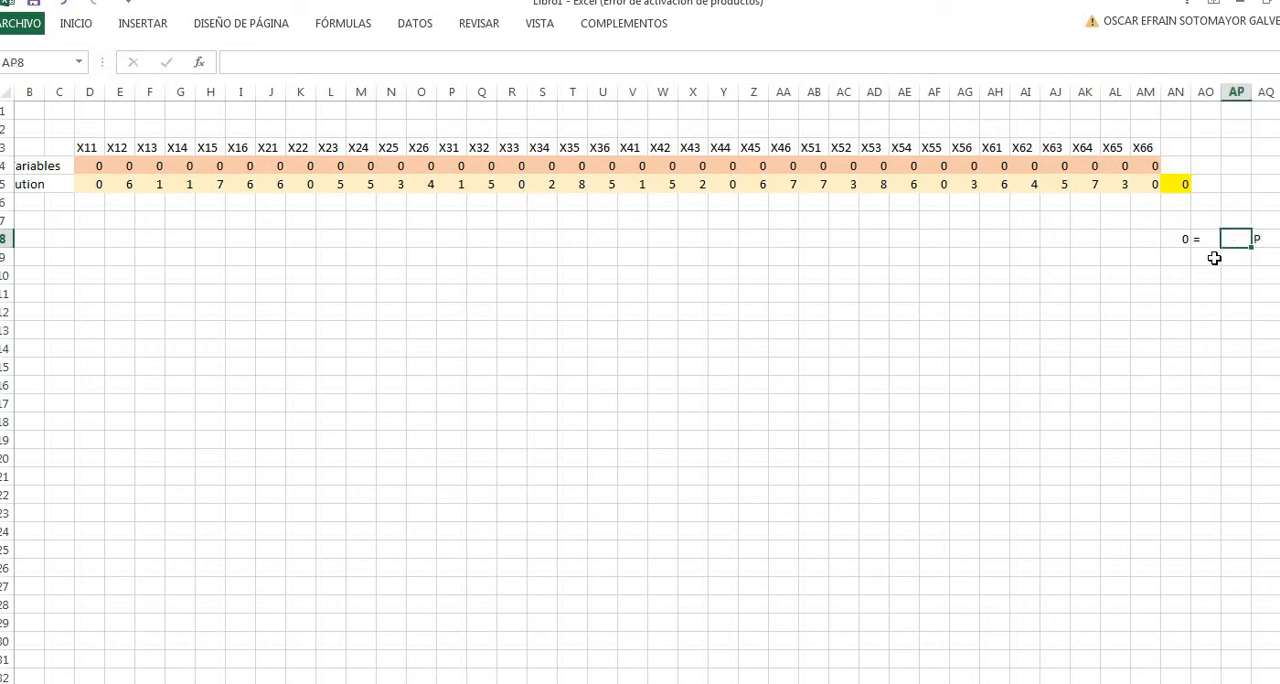
{"action": "key", "text": "Right"}
{"action": "key", "text": "Left"}
{"action": "type", "text": "2"}
{"action": "key", "text": "Left"}
{"action": "key", "text": "Left"}
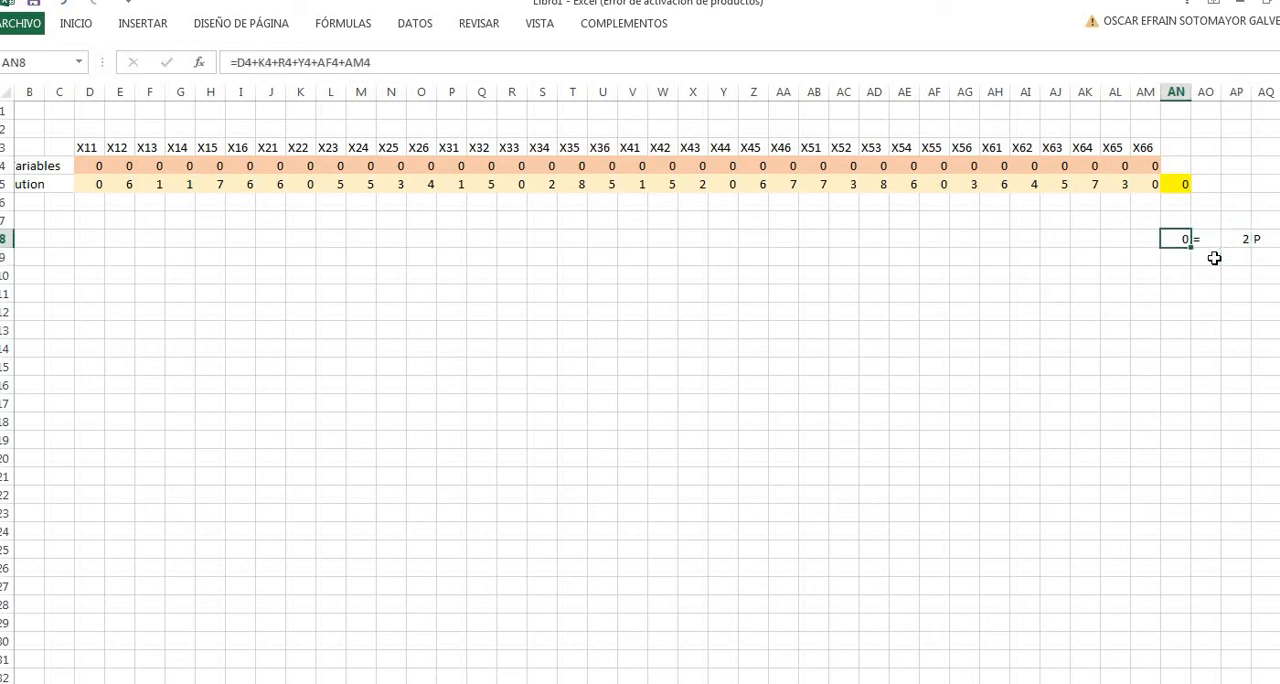
{"action": "key", "text": "Right"}
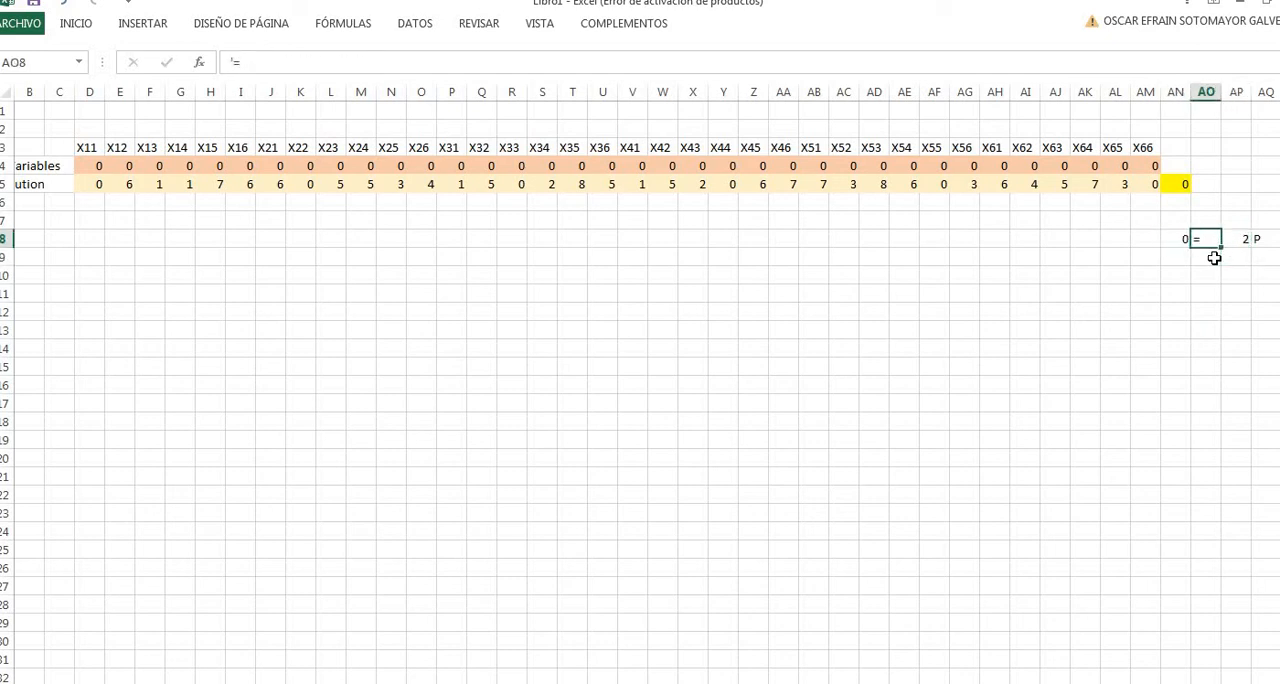
{"action": "key", "text": "Right"}
{"action": "key", "text": "Down"}
{"action": "key", "text": "Left"}
{"action": "key", "text": "Up"}
{"action": "key", "text": "Right"}
{"action": "key", "text": "Left"}
{"action": "key", "text": "Left"}
{"action": "key", "text": "Down"}
{"action": "key", "text": "Up"}
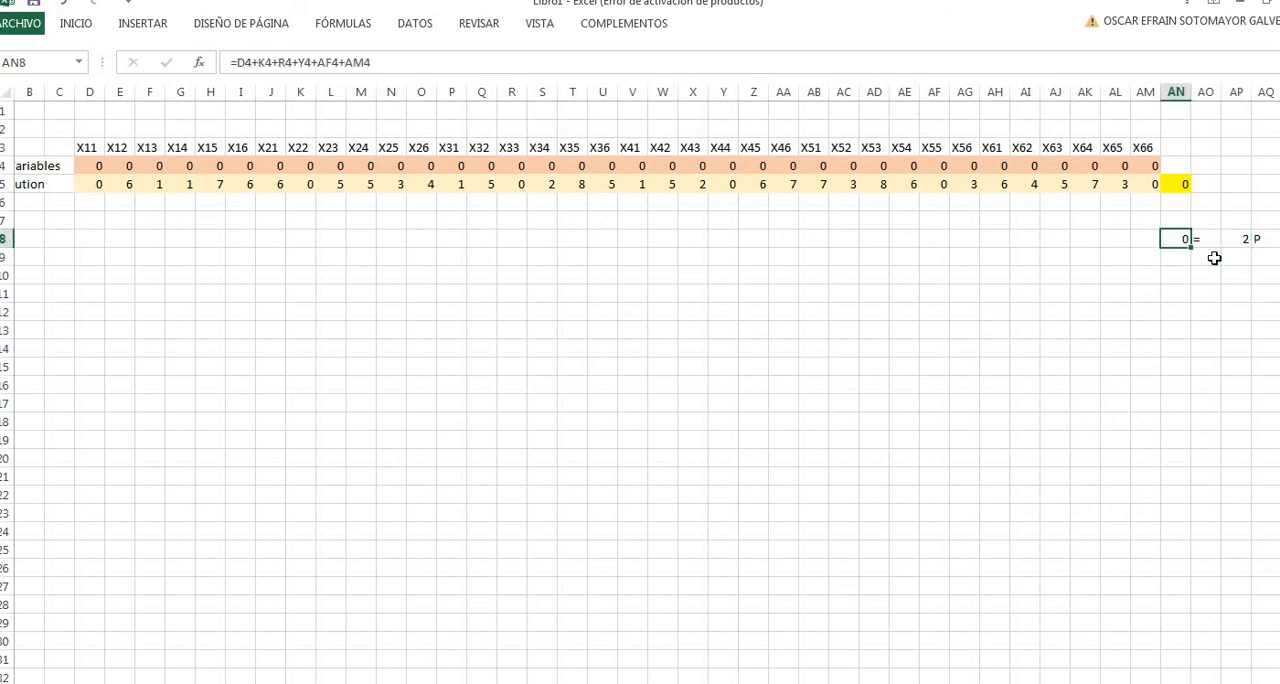
{"action": "key", "text": "Right"}
{"action": "key", "text": "Right"}
{"action": "key", "text": "Left"}
{"action": "key", "text": "Left"}
{"action": "key", "text": "Right"}
- Fill the group-count constraint cell AN8 with light blue
{"action": "key", "text": "Left"}
{"action": "left_click", "coordinate": [80, 24]}
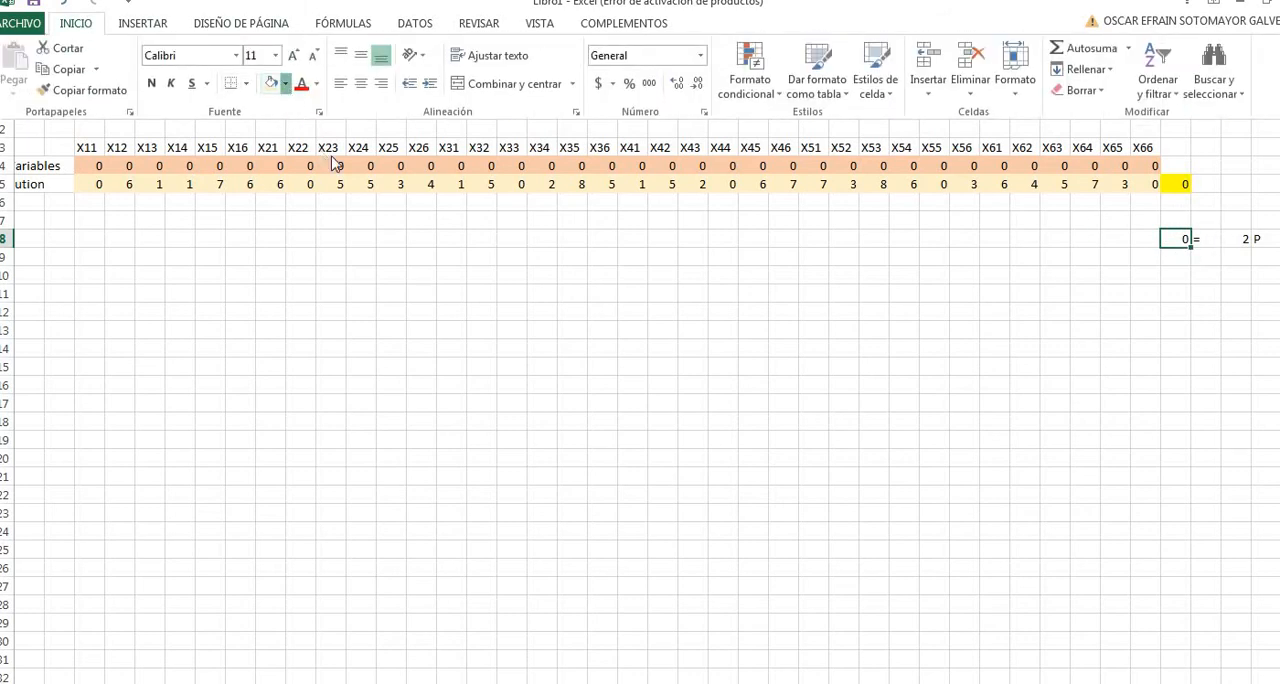
{"action": "left_click", "coordinate": [393, 141]}
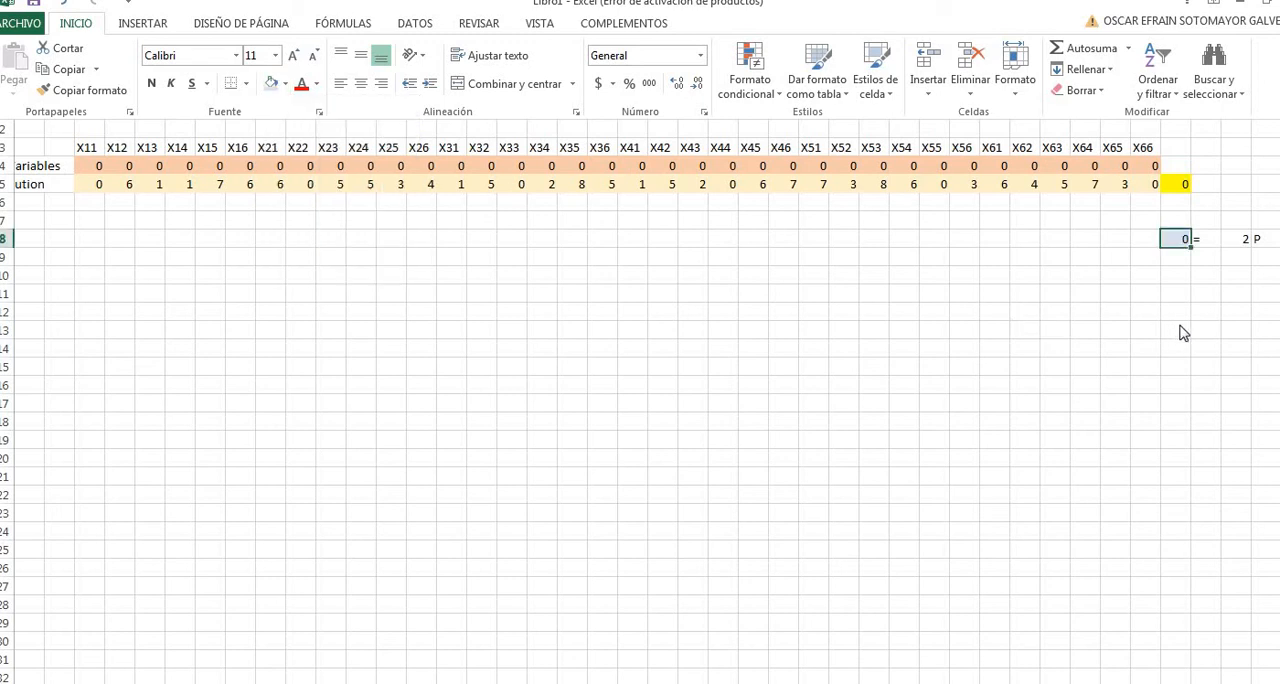
{"action": "left_click", "coordinate": [1205, 292]}
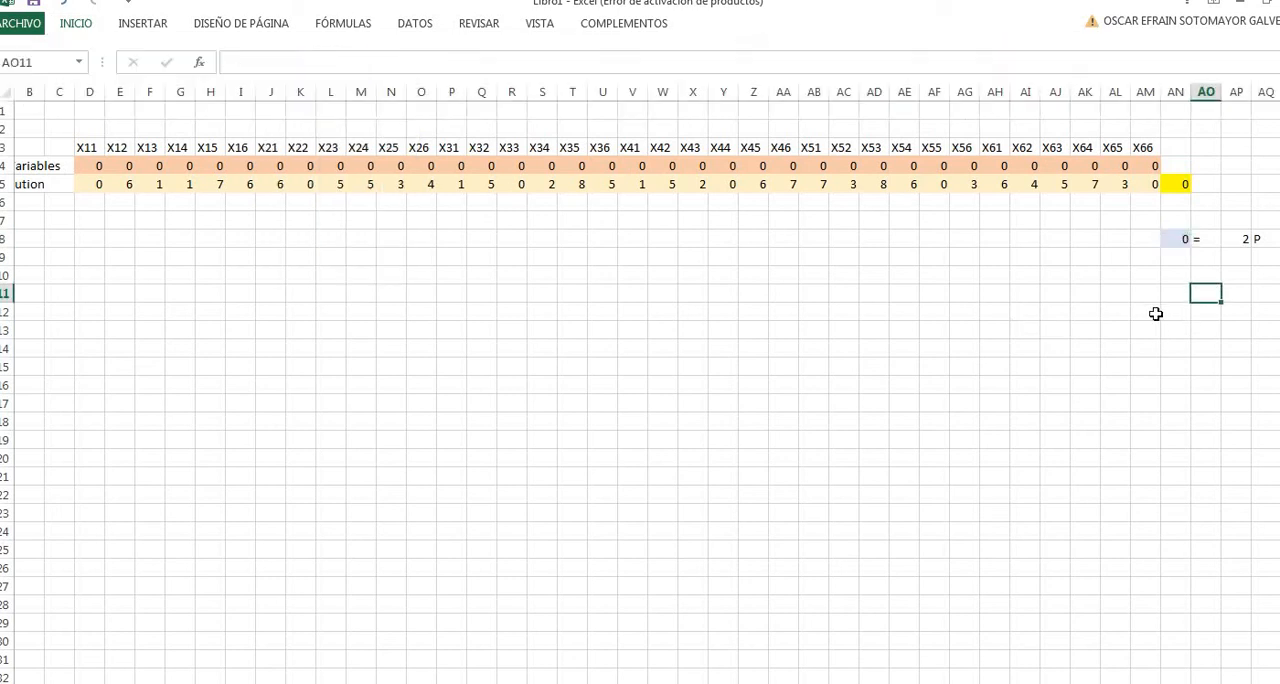
{"action": "left_click", "coordinate": [1180, 262]}
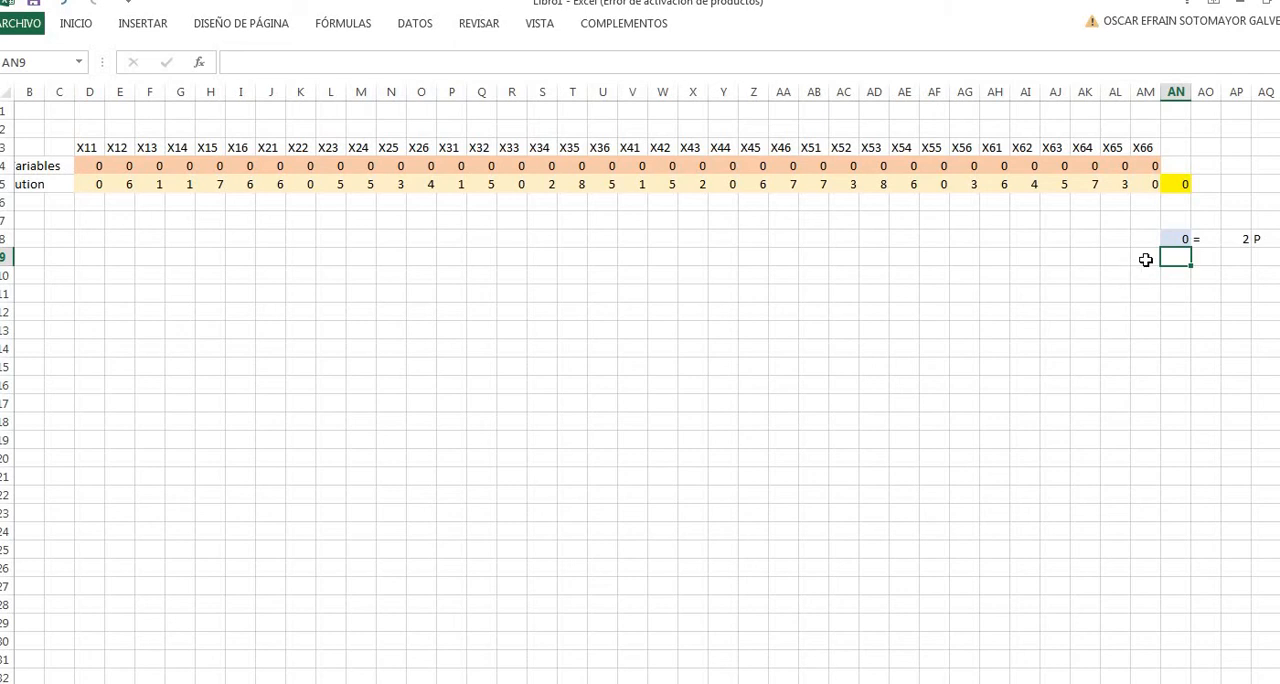
{"action": "left_click", "coordinate": [1146, 260]}
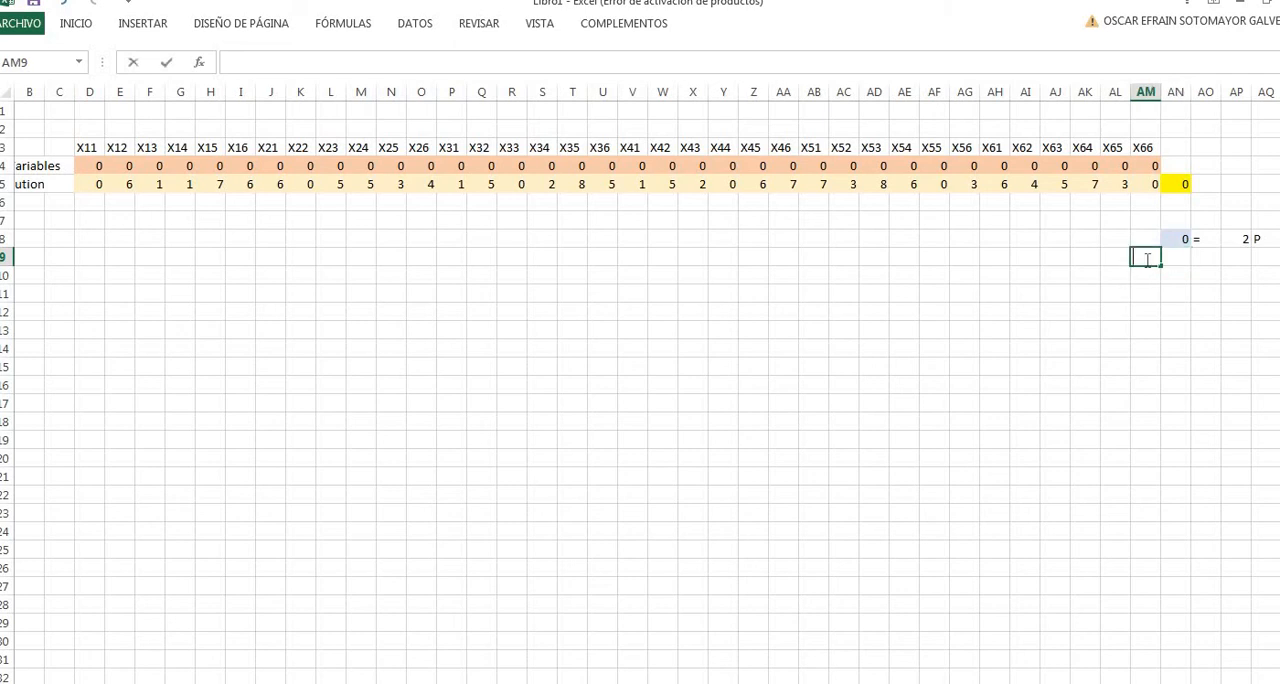
{"action": "type", "text": "X1"}
{"action": "key", "text": "Return"}
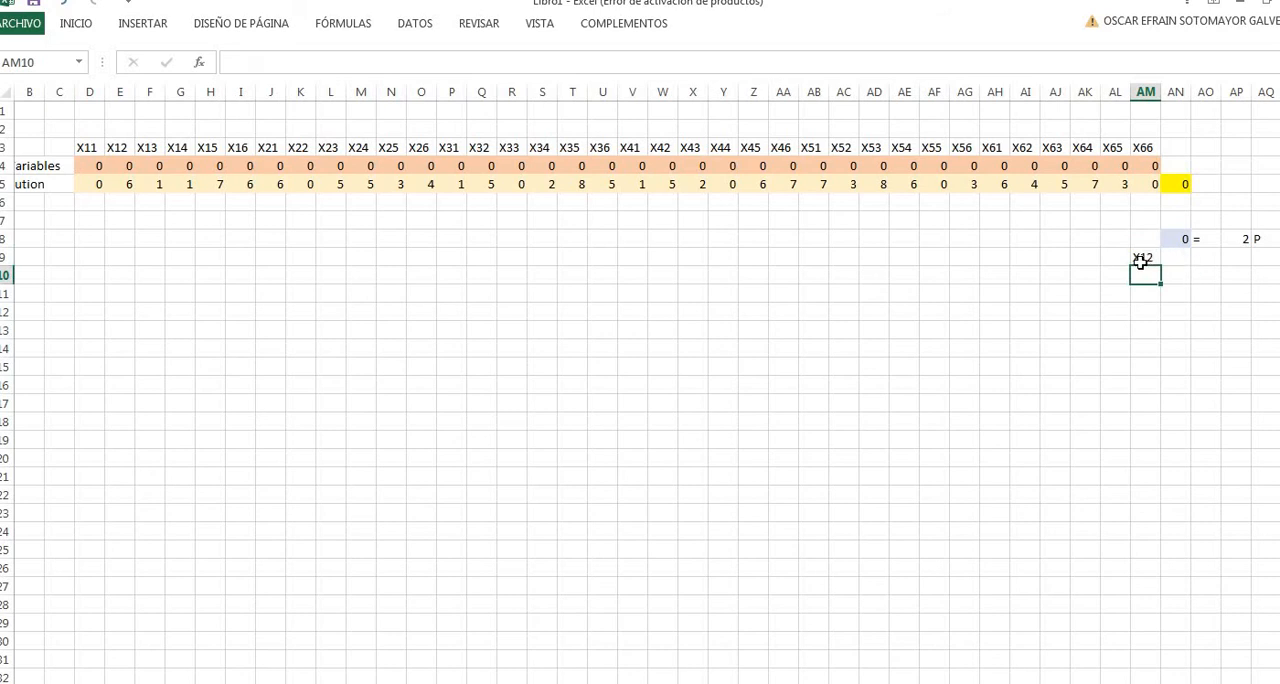
{"action": "left_click", "coordinate": [1140, 262]}
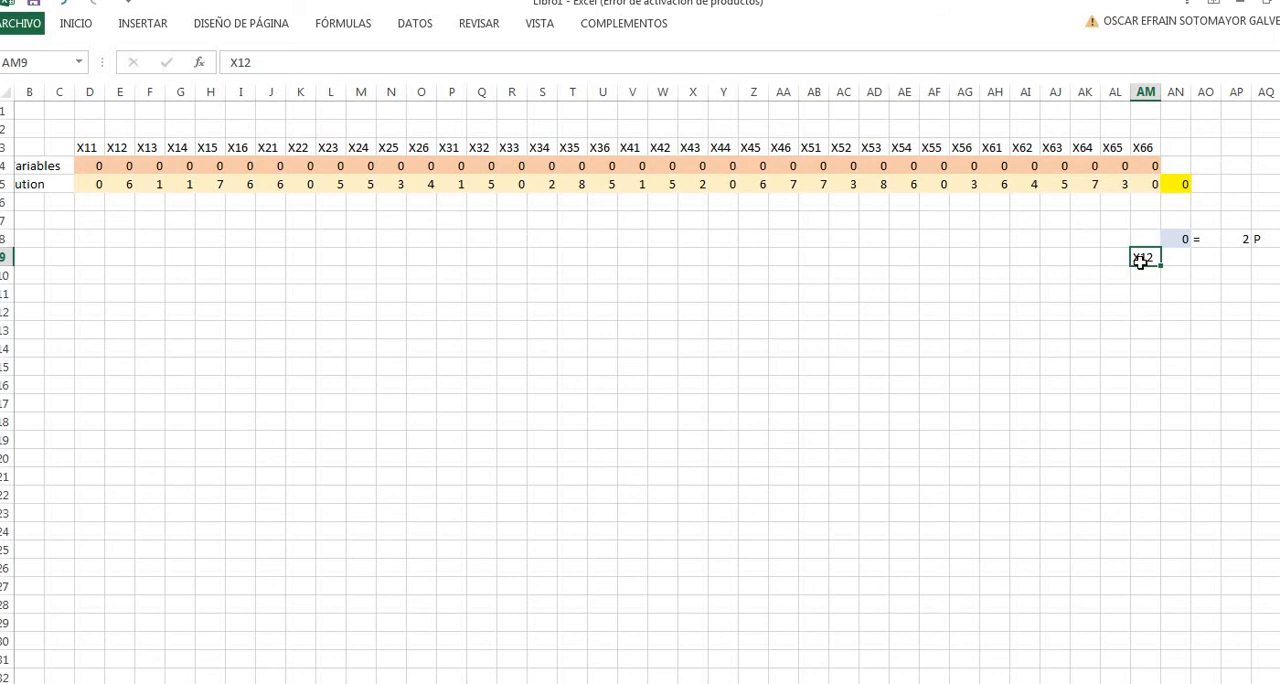
{"action": "key", "text": "Delete"}
{"action": "left_click", "coordinate": [1177, 256]}
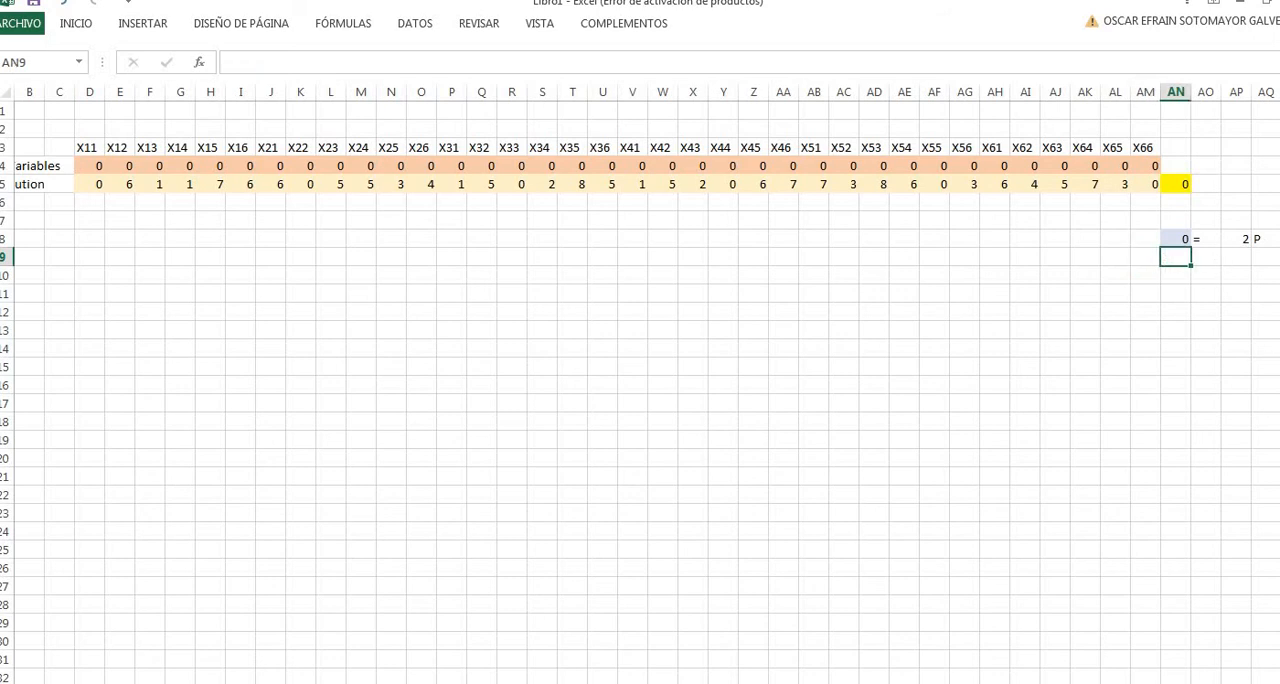
{"action": "type", "text": "="}
{"action": "left_click", "coordinate": [300, 683]}
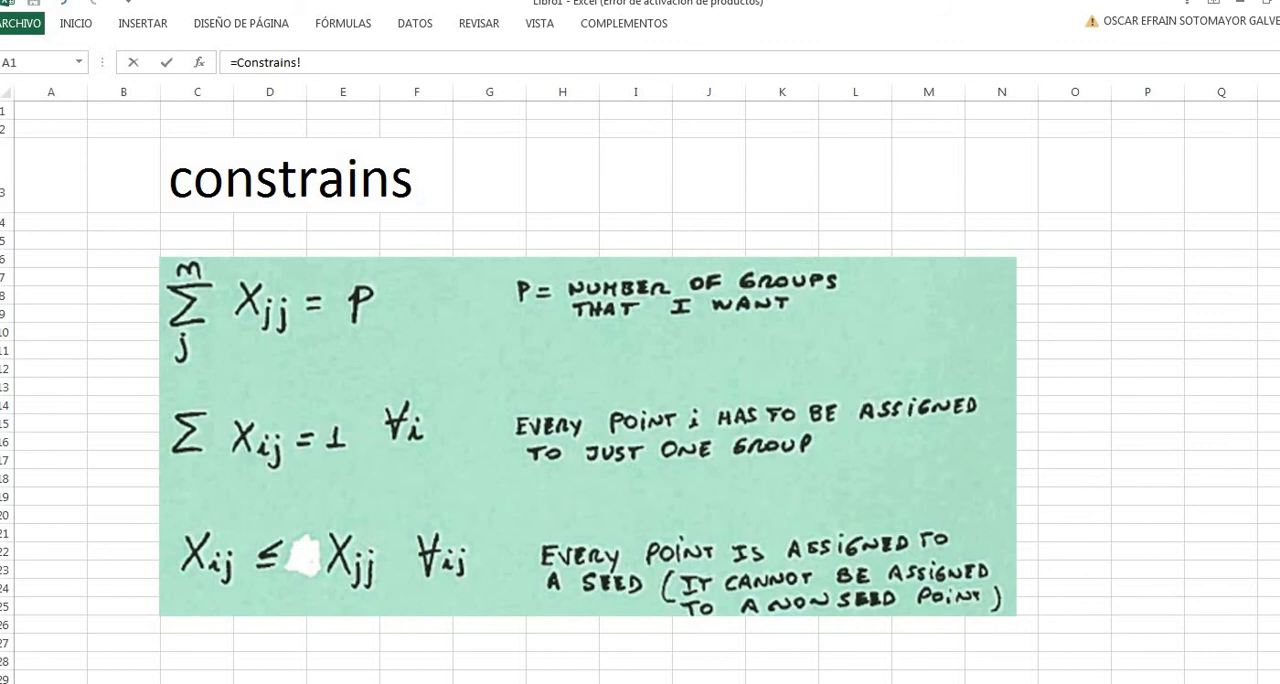
{"action": "left_click", "coordinate": [150, 682]}
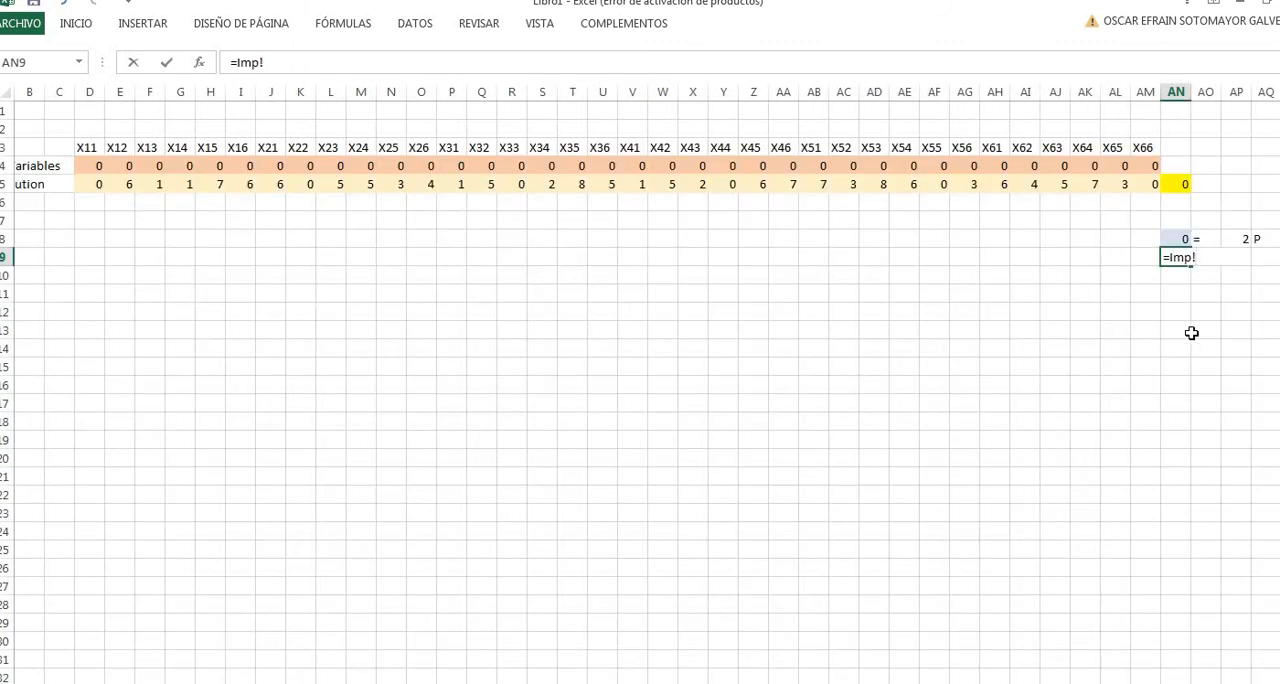
{"action": "left_click", "coordinate": [1217, 305]}
{"action": "key", "text": "BackSpace"}
{"action": "key", "text": "BackSpace"}
{"action": "key", "text": "BackSpace"}
{"action": "key", "text": "BackSpace"}
{"action": "key", "text": "BackSpace"}
{"action": "key", "text": "BackSpace"}
{"action": "key", "text": "BackSpace"}
{"action": "key", "text": "BackSpace"}
{"action": "key", "text": "BackSpace"}
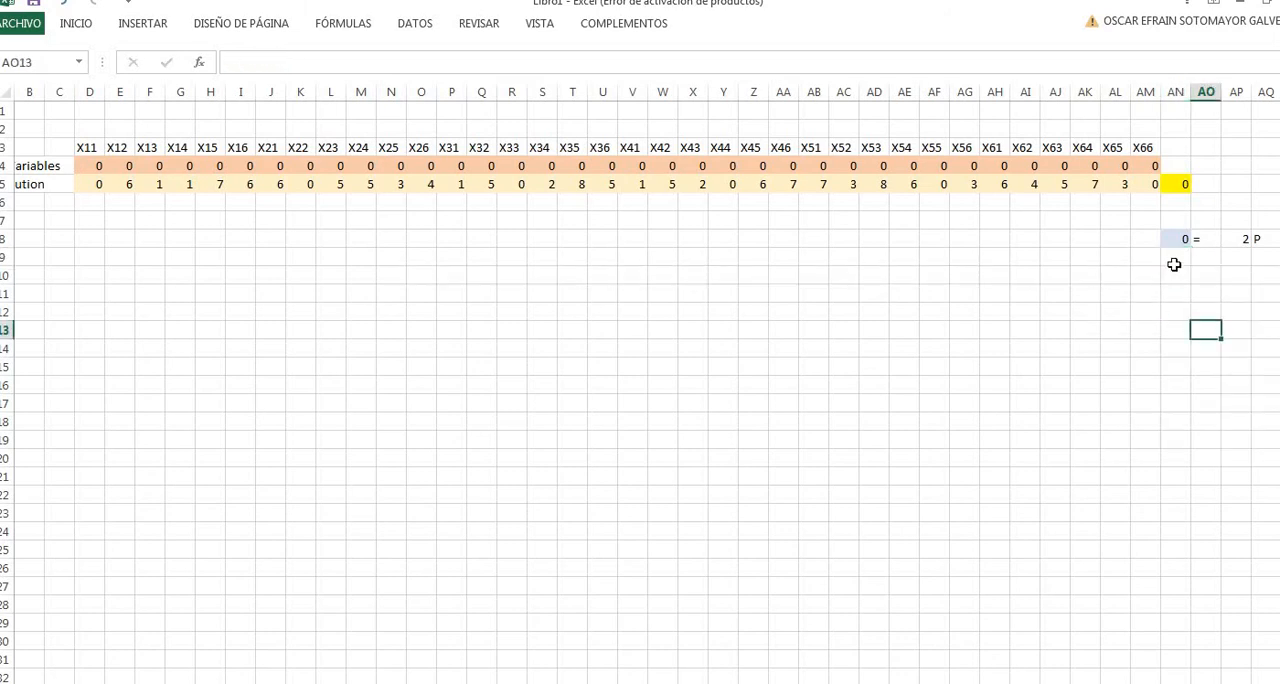
{"action": "key", "text": "Escape"}
- Enter the first point's assignment constraint in AN9 as =D4+E4+F4+G4+H4+I4, summing X11 to X16
{"action": "type", "text": "="}
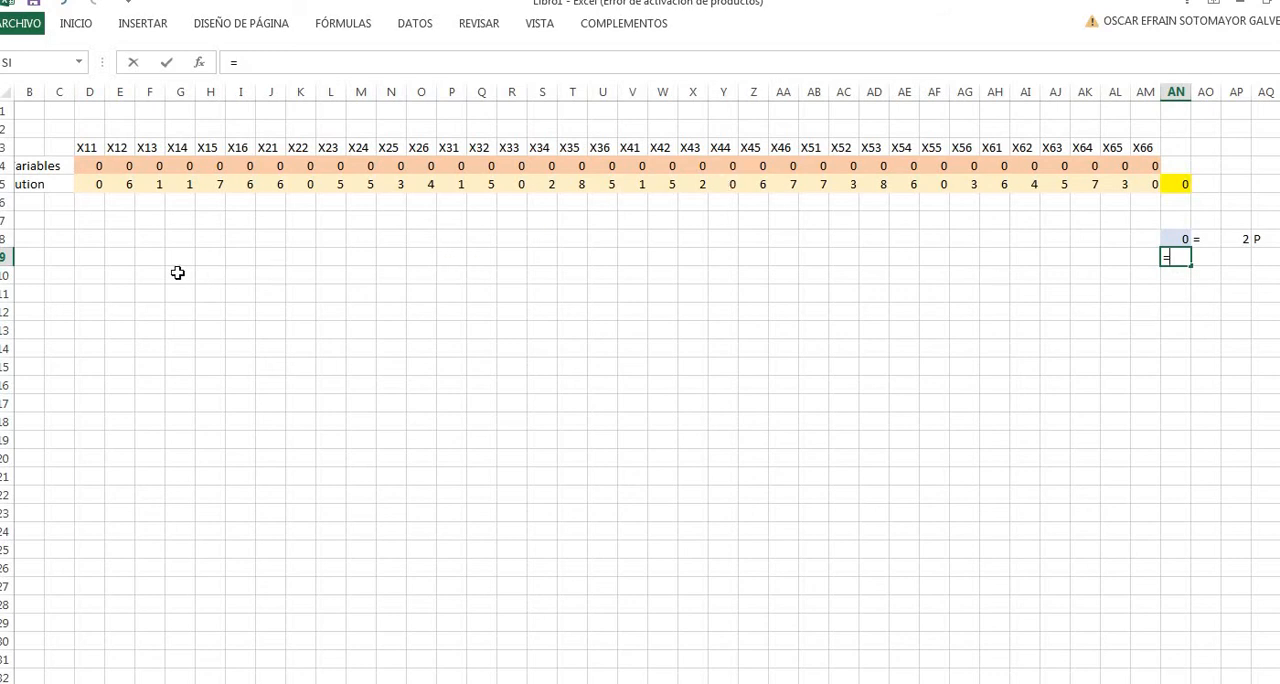
{"action": "left_click", "coordinate": [92, 166]}
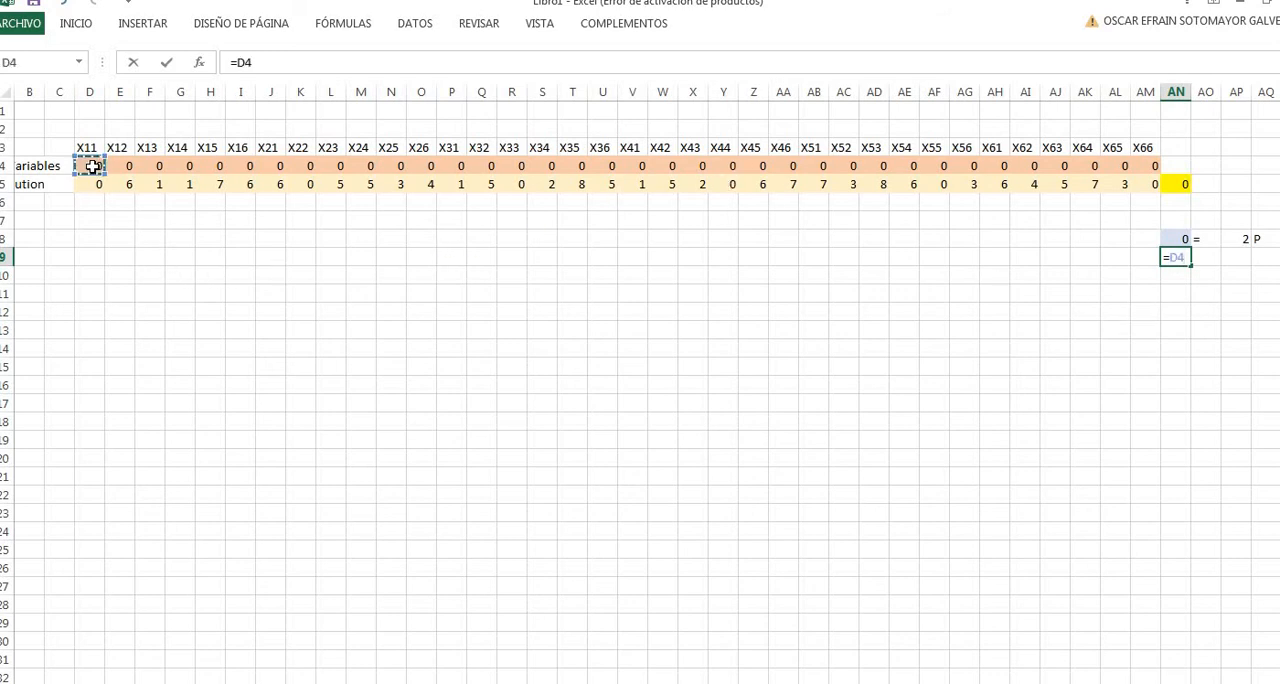
{"action": "type", "text": "+"}
{"action": "left_click", "coordinate": [124, 166]}
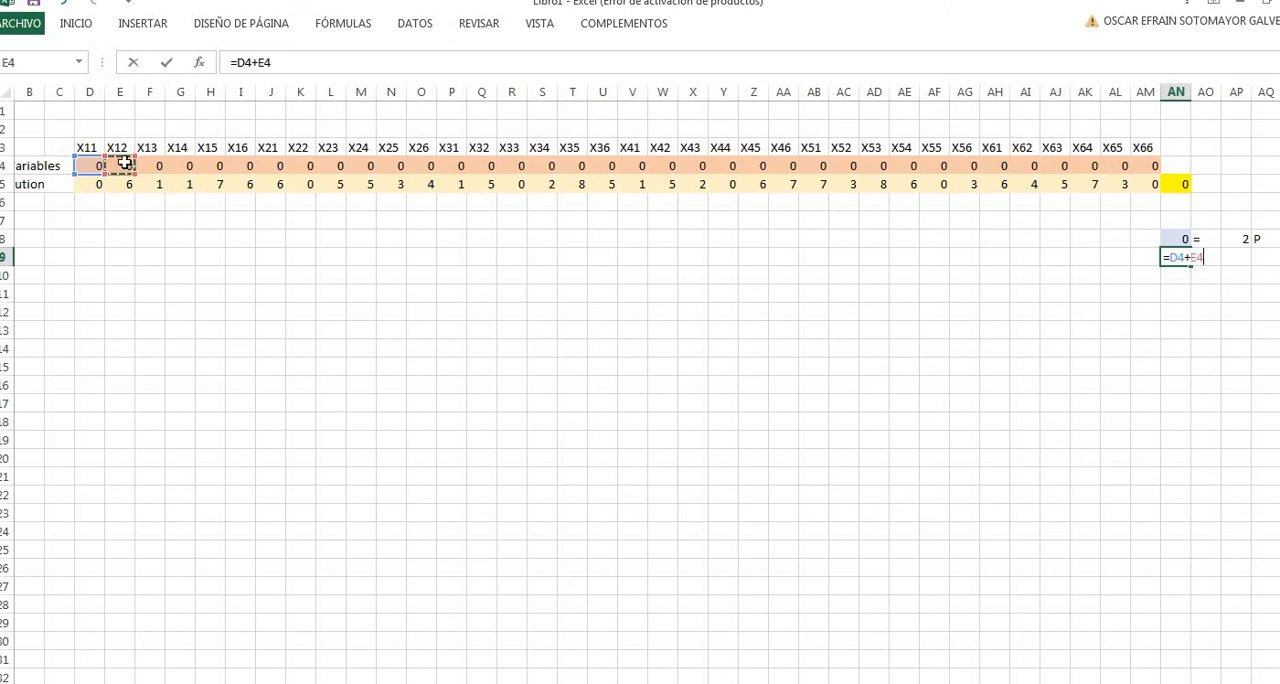
{"action": "type", "text": "+"}
{"action": "left_click", "coordinate": [148, 165]}
{"action": "type", "text": "+"}
{"action": "left_click", "coordinate": [186, 166]}
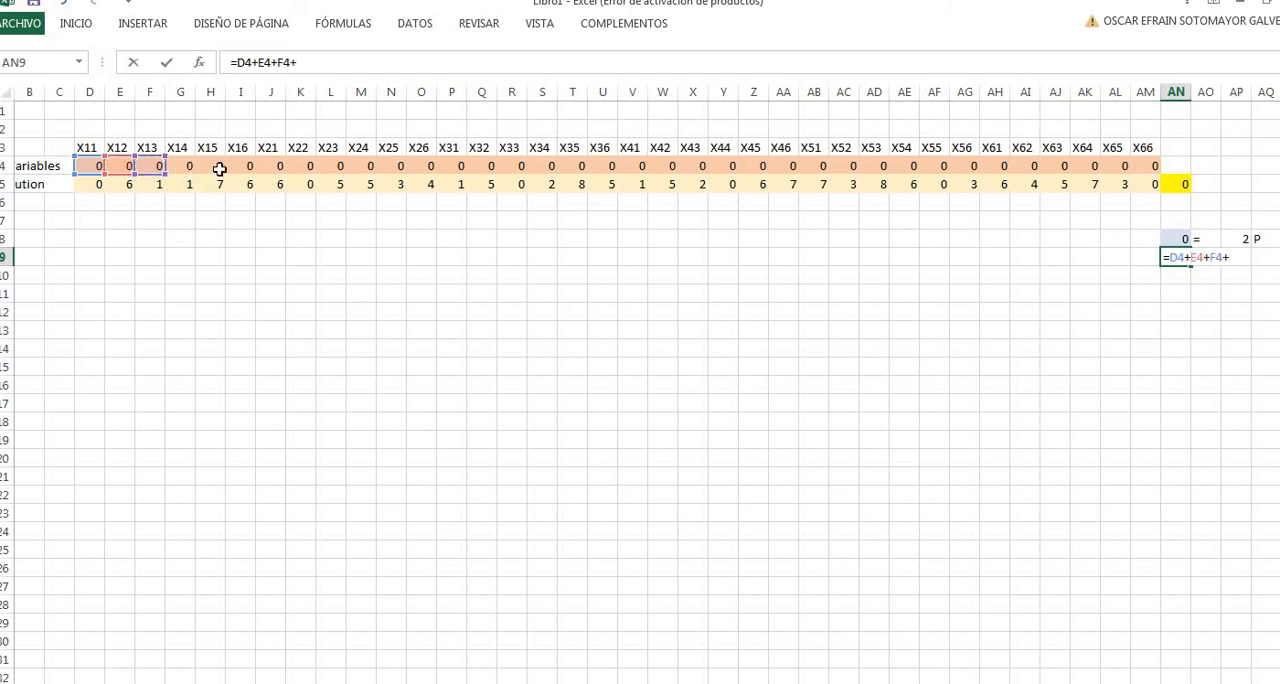
{"action": "type", "text": "+"}
{"action": "left_click", "coordinate": [218, 166]}
{"action": "type", "text": "+"}
{"action": "left_click", "coordinate": [241, 167]}
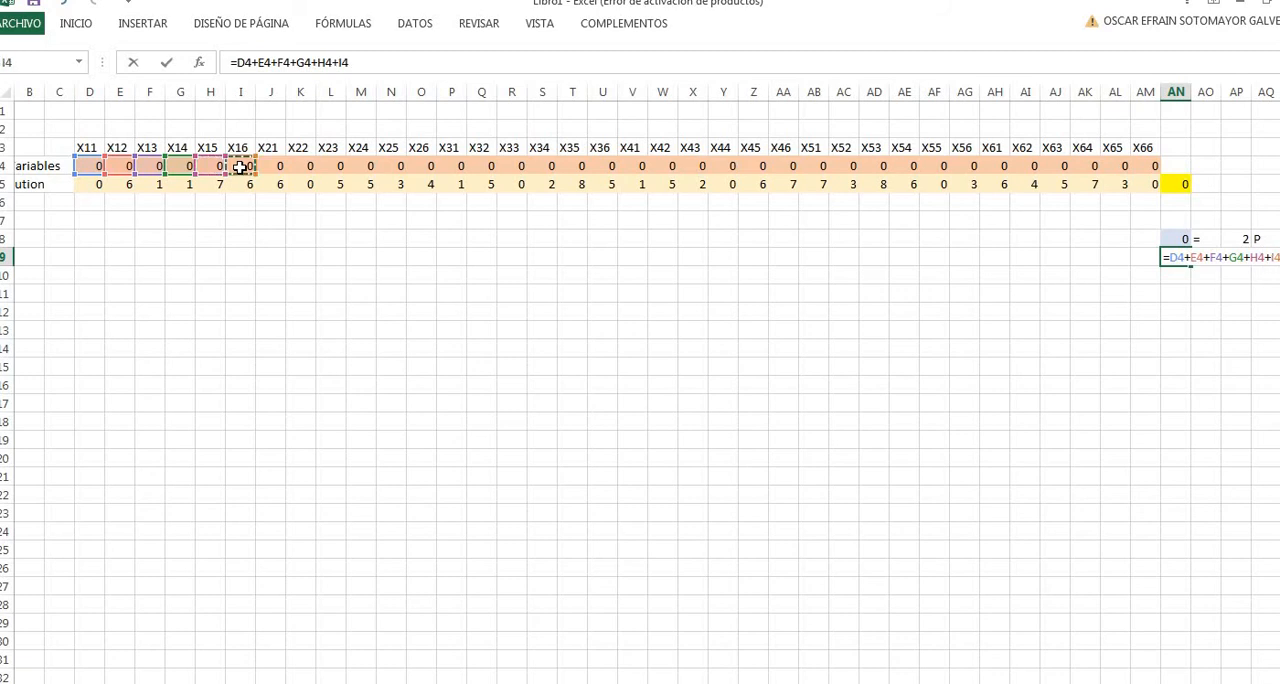
{"action": "key", "text": "Return"}
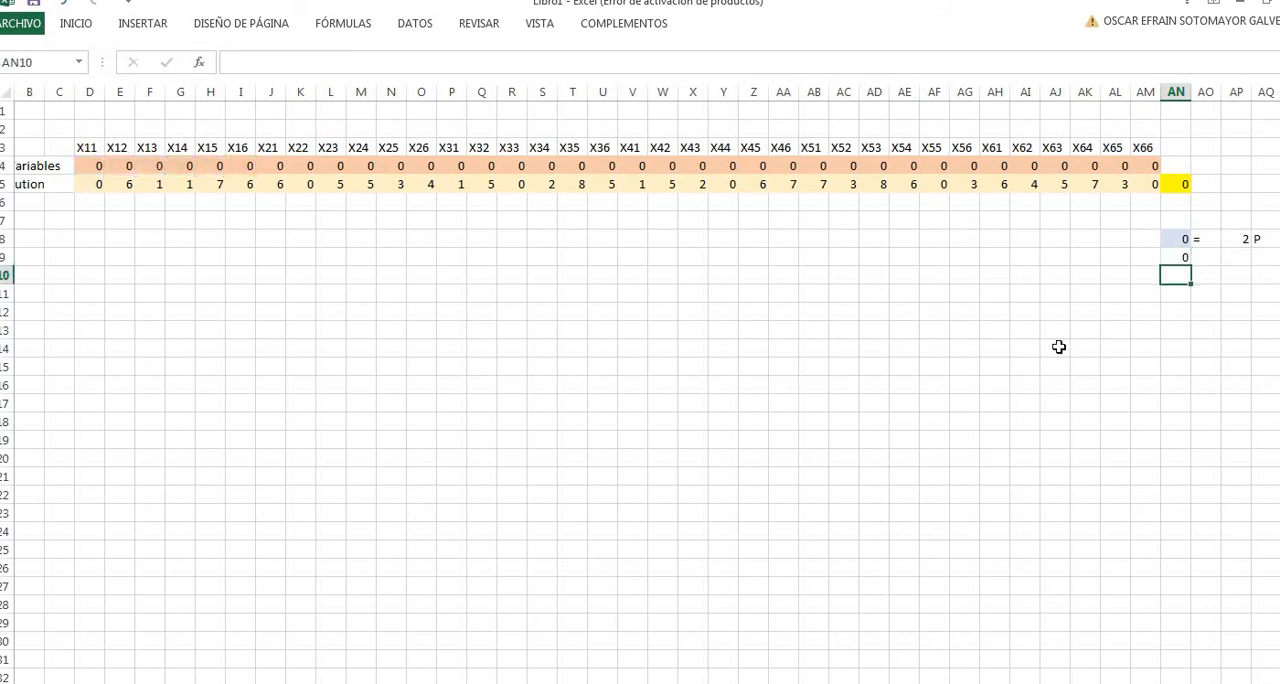
- Complete the first point's assignment constraint with an equals sign in AO9 and 1 in AP9
{"action": "left_click", "coordinate": [1204, 257]}
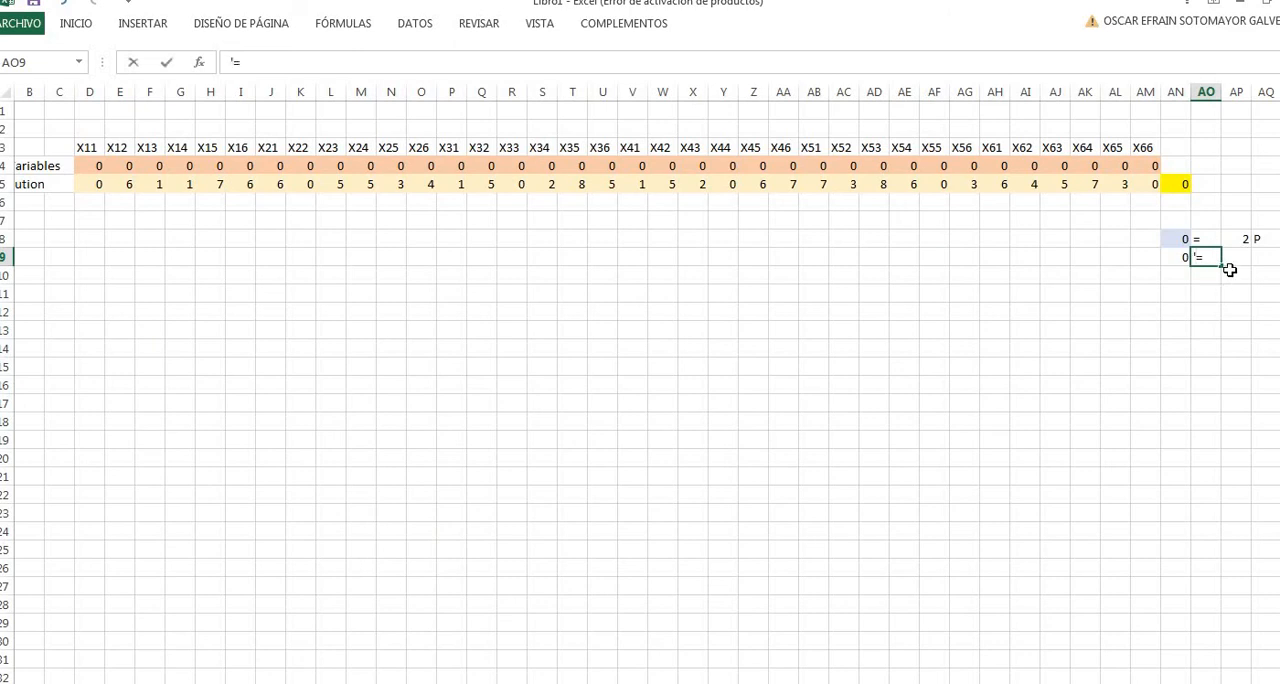
{"action": "left_click", "coordinate": [1229, 259]}
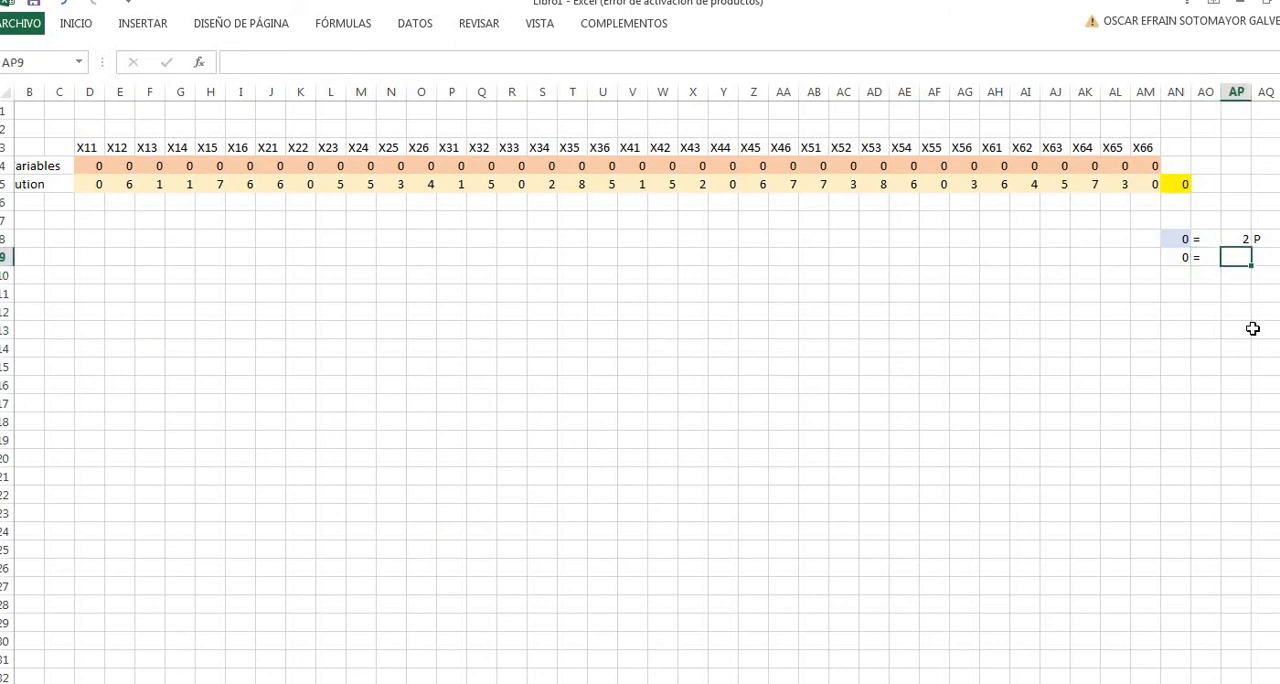
{"action": "type", "text": "1"}
{"action": "left_click", "coordinate": [1247, 311]}
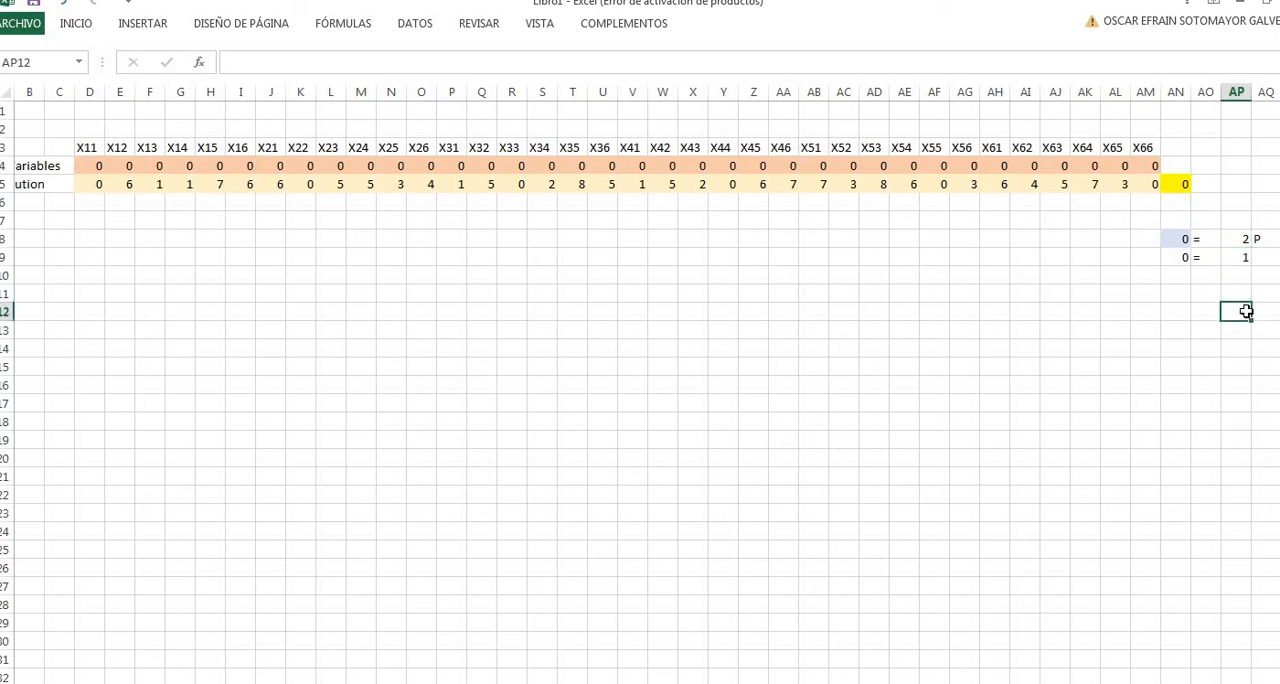
- Enter the second point's assignment constraint in AN10 as a SUMA of J4:O4, covering X21 to X26
{"action": "left_click", "coordinate": [1169, 269]}
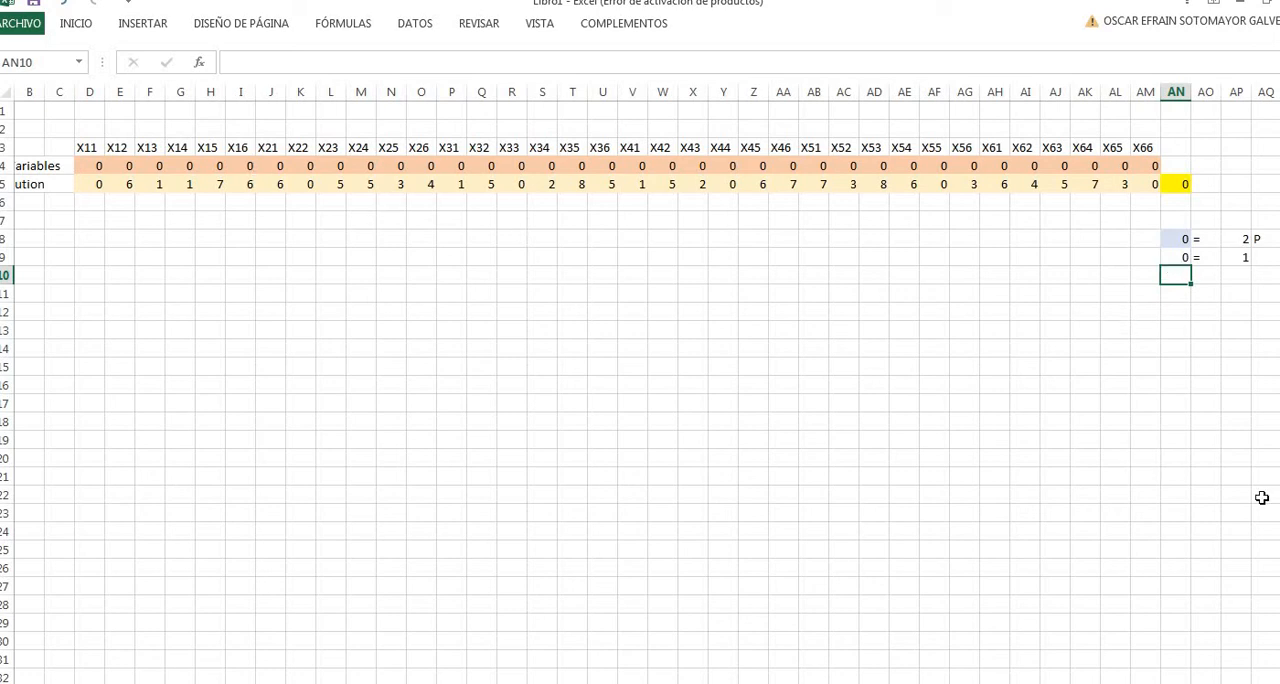
{"action": "type", "text": "=s"}
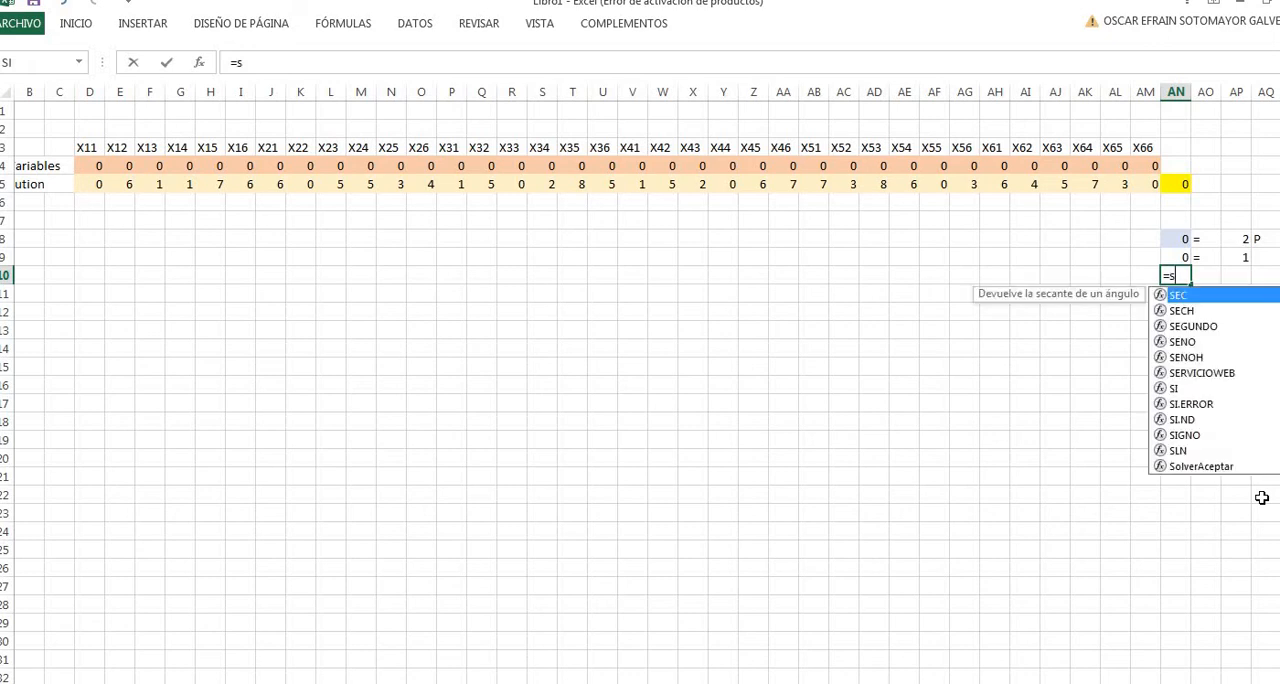
{"action": "type", "text": "uma("}
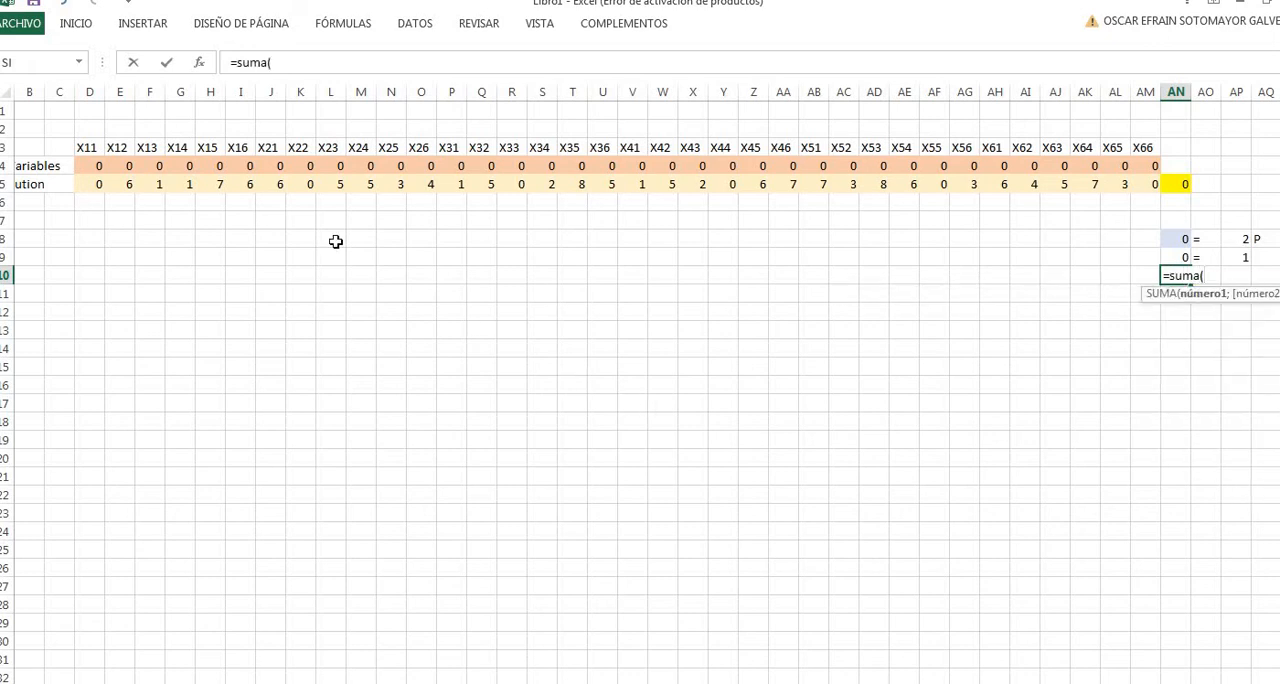
{"action": "left_click_drag", "start_coordinate": [272, 165], "coordinate": [424, 177]}
{"action": "key", "text": "Return"}
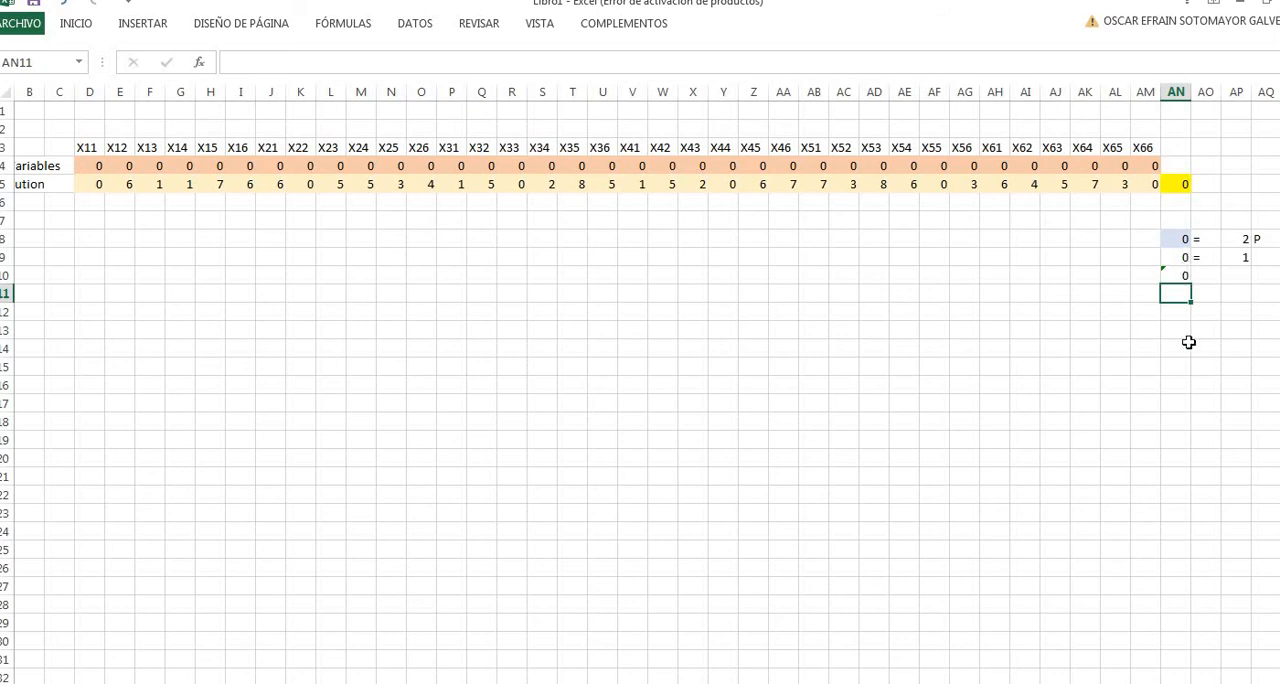
- Enter the third point's assignment constraint in AN11 as a SUMA of P4:U4, covering X31 to X36
{"action": "type", "text": "=suma("}
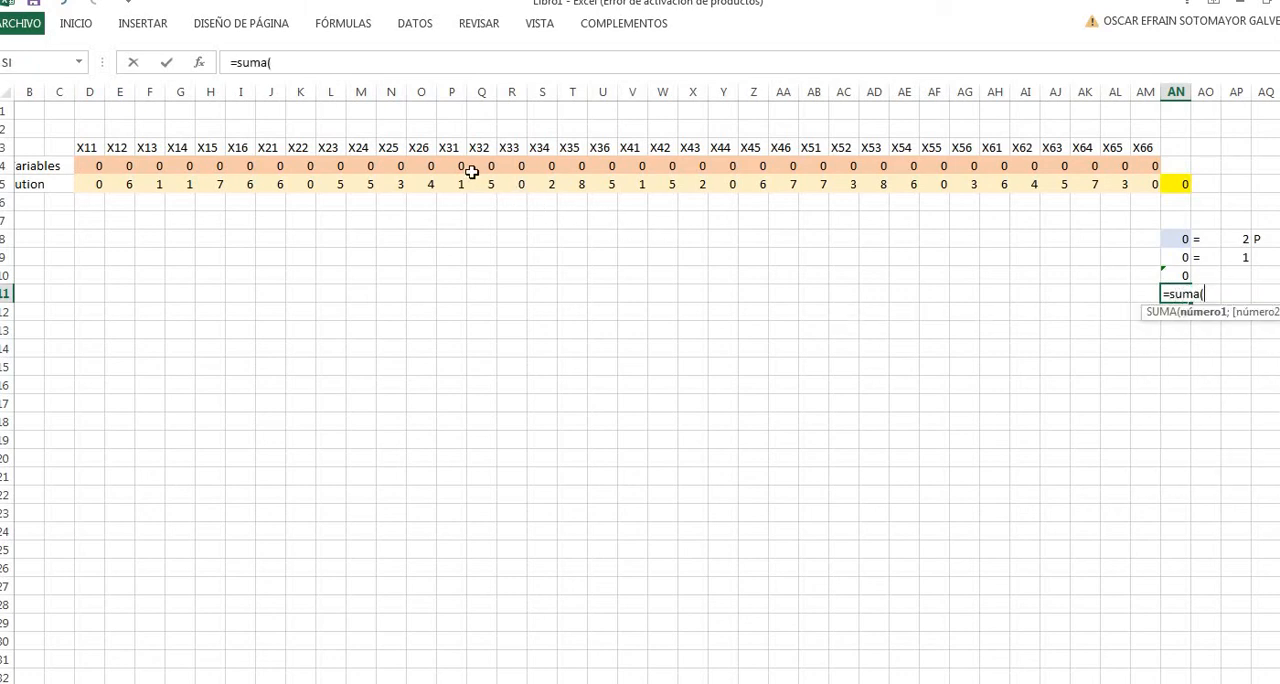
{"action": "left_click_drag", "start_coordinate": [451, 165], "coordinate": [597, 165]}
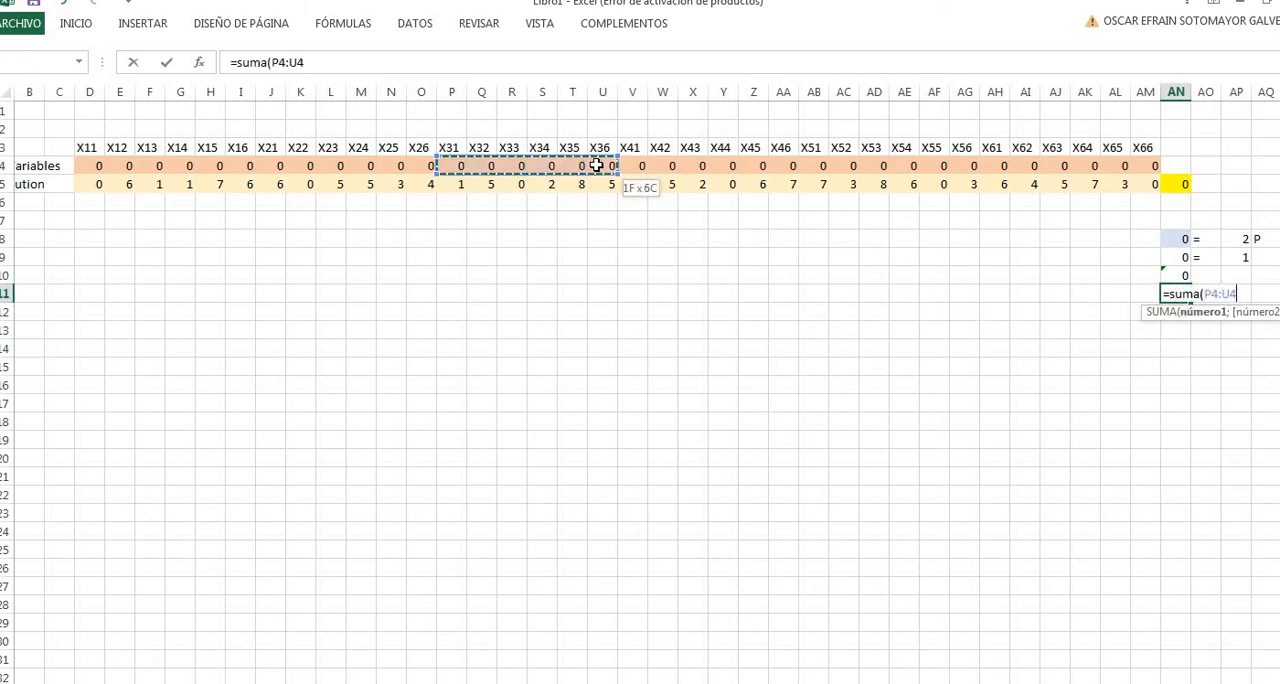
{"action": "key", "text": "Return"}
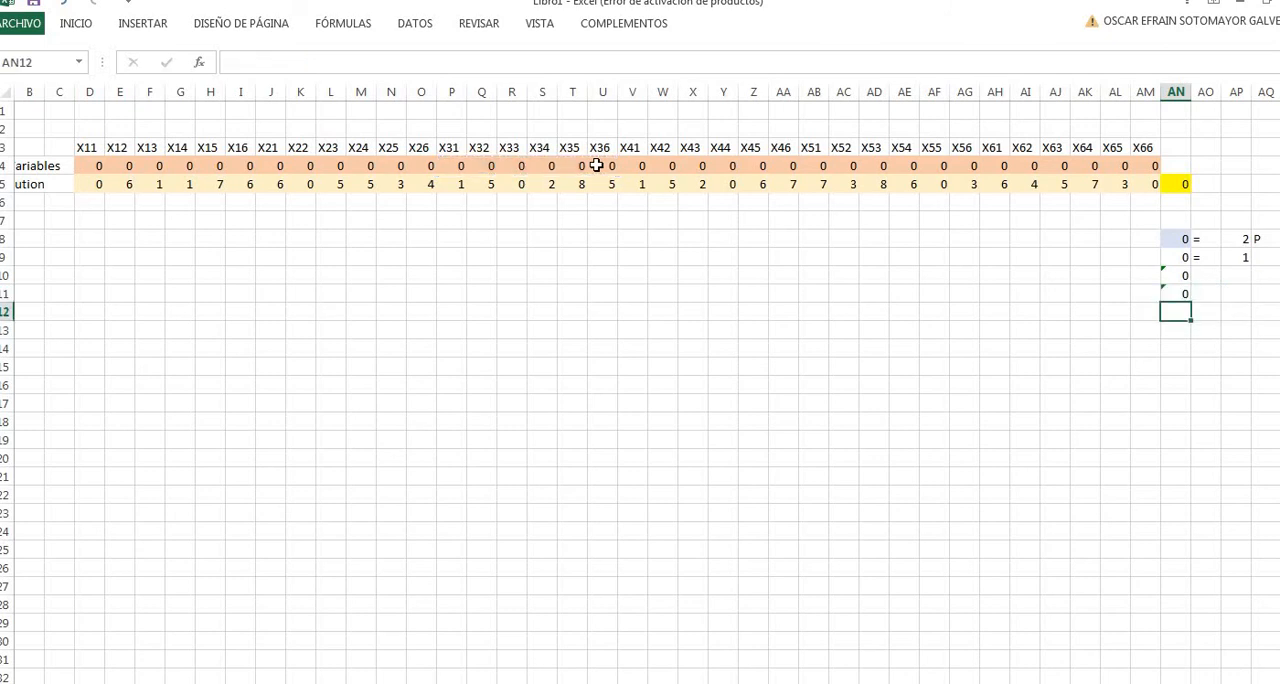
- Enter the fourth point's assignment constraint in AN12 as a SUMA of V4:AA4, covering X41 to X46
{"action": "type", "text": "=suma("}
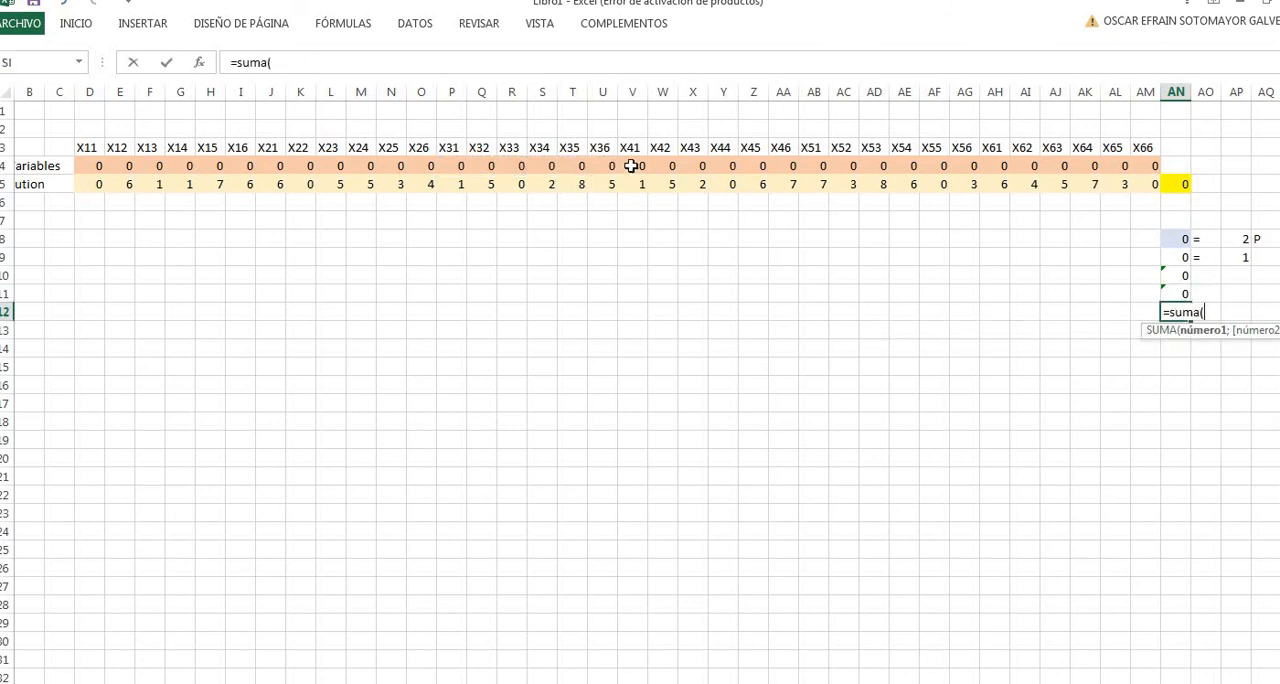
{"action": "left_click_drag", "start_coordinate": [632, 166], "coordinate": [782, 166]}
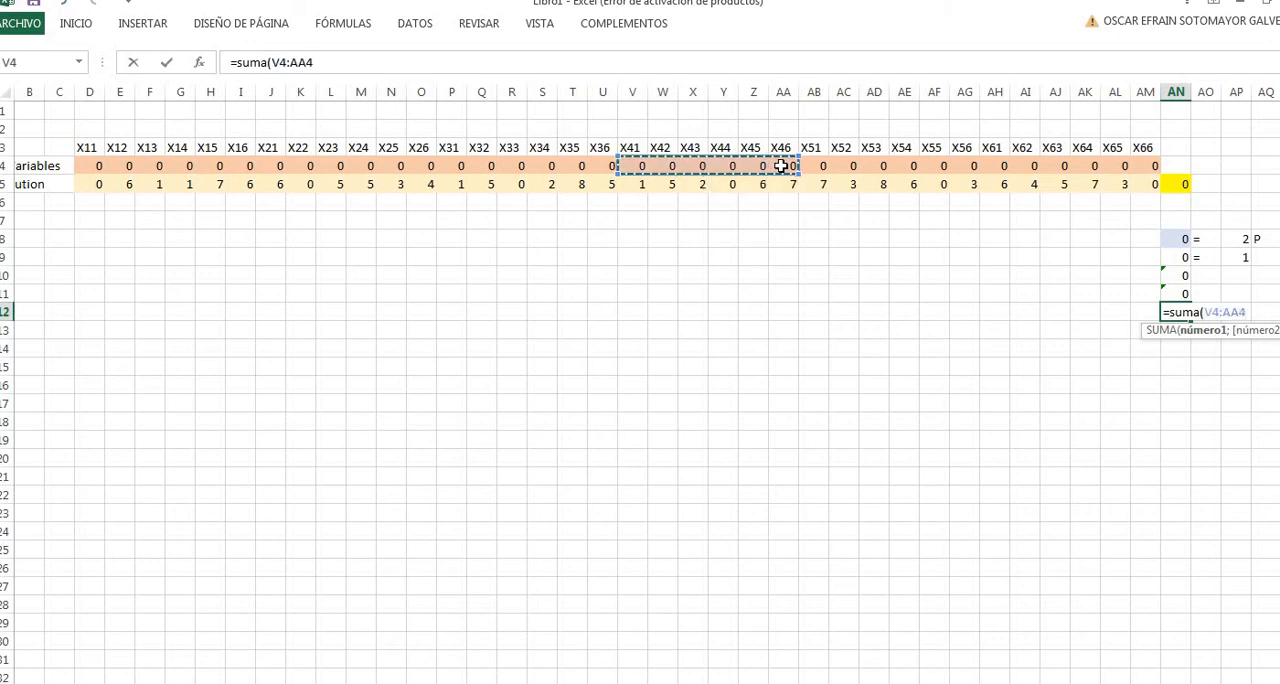
{"action": "key", "text": "Return"}
- Enter the fifth point's assignment constraint in AN13 as a SUMA of AB4:AG4, covering X51 to X56
{"action": "type", "text": "="}
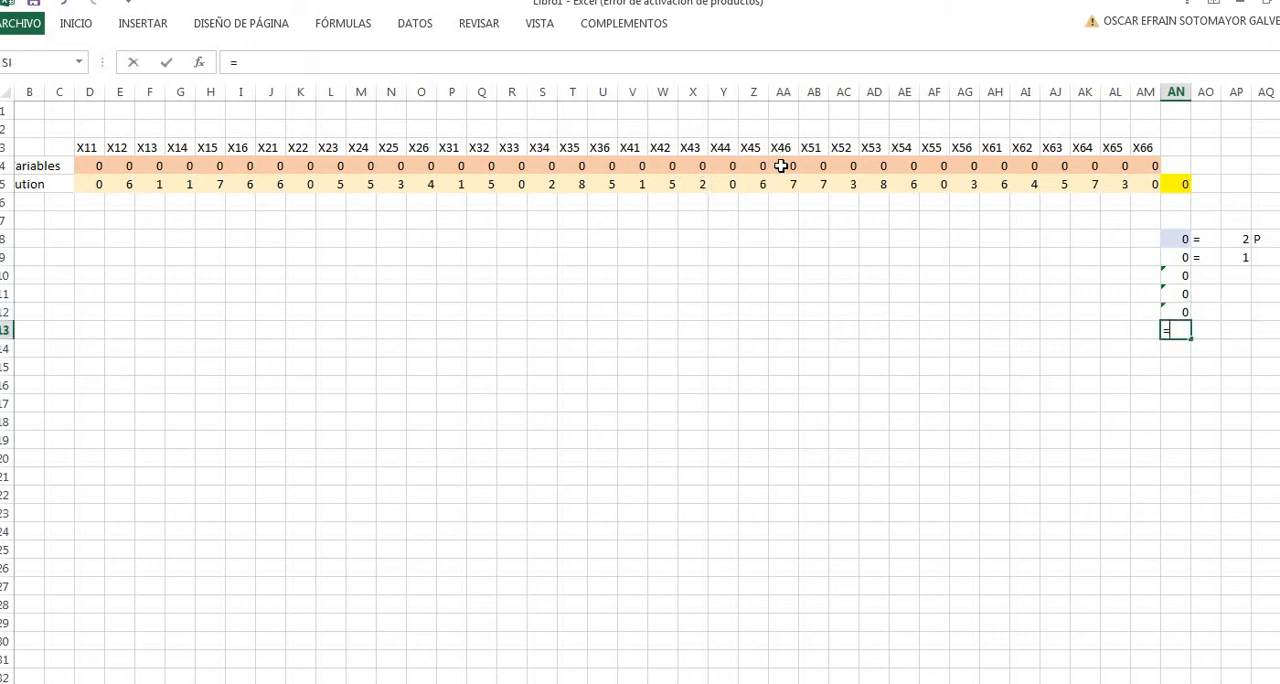
{"action": "type", "text": "suma("}
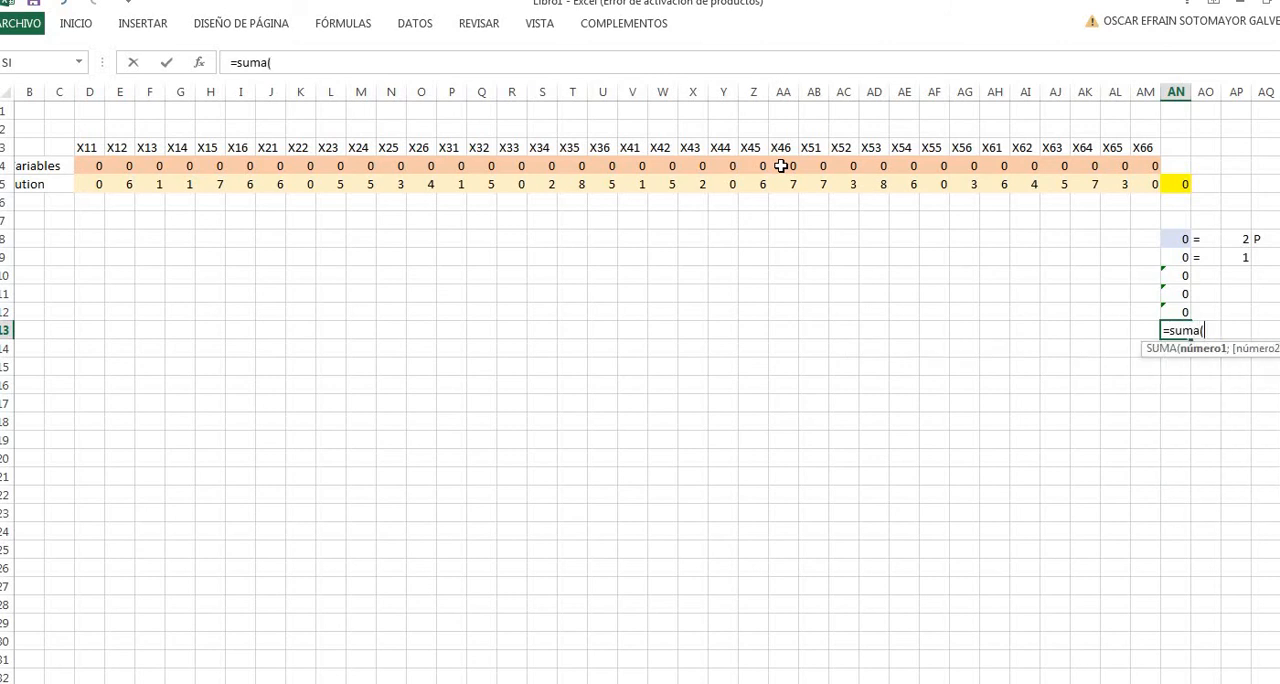
{"action": "left_click_drag", "start_coordinate": [815, 166], "coordinate": [960, 162]}
{"action": "key", "text": "Return"}
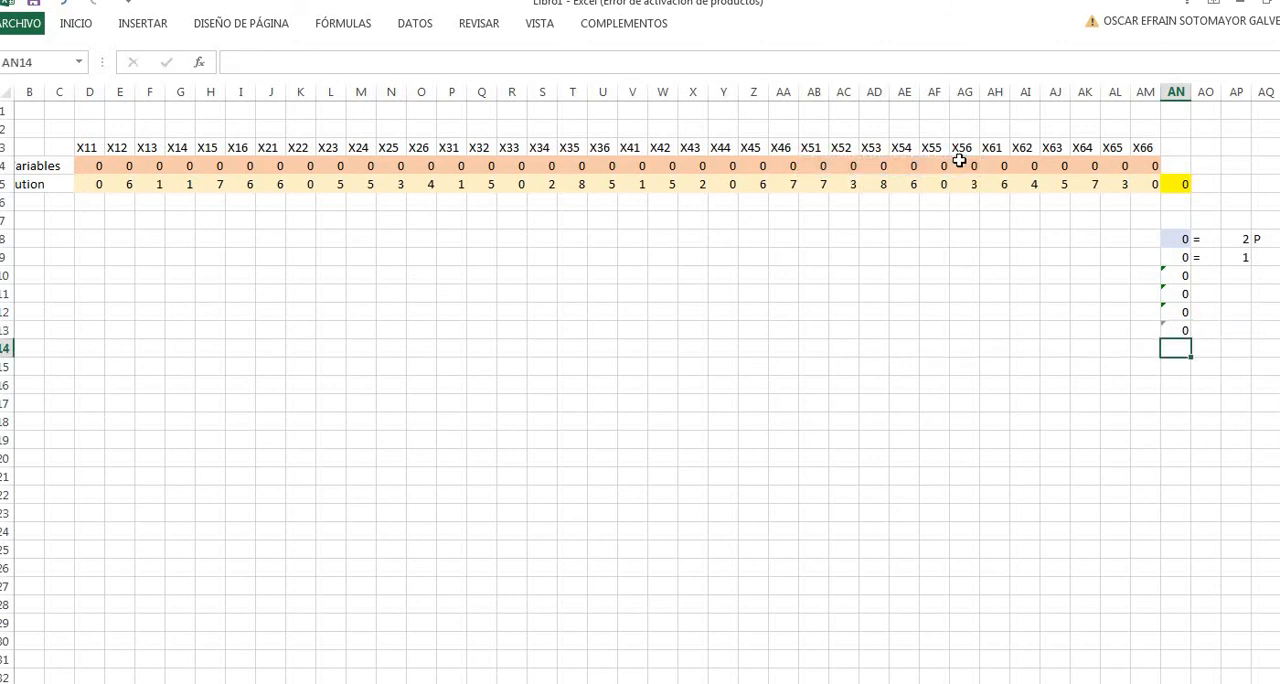
- Enter the sixth point's assignment constraint in AN14 as a SUMA of AH4:AM4, covering X61 to X66
{"action": "type", "text": "=suma("}
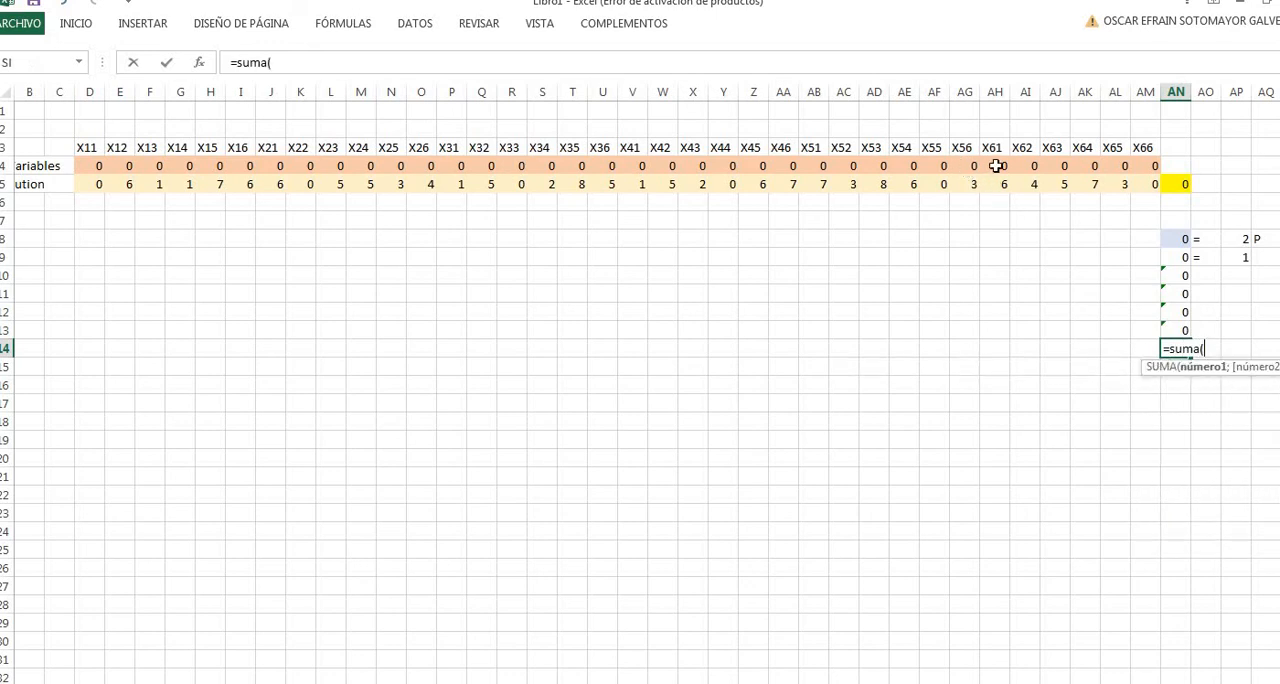
{"action": "left_click_drag", "start_coordinate": [996, 166], "coordinate": [1157, 172]}
{"action": "key", "text": "Return"}
{"action": "left_click", "coordinate": [1214, 274]}
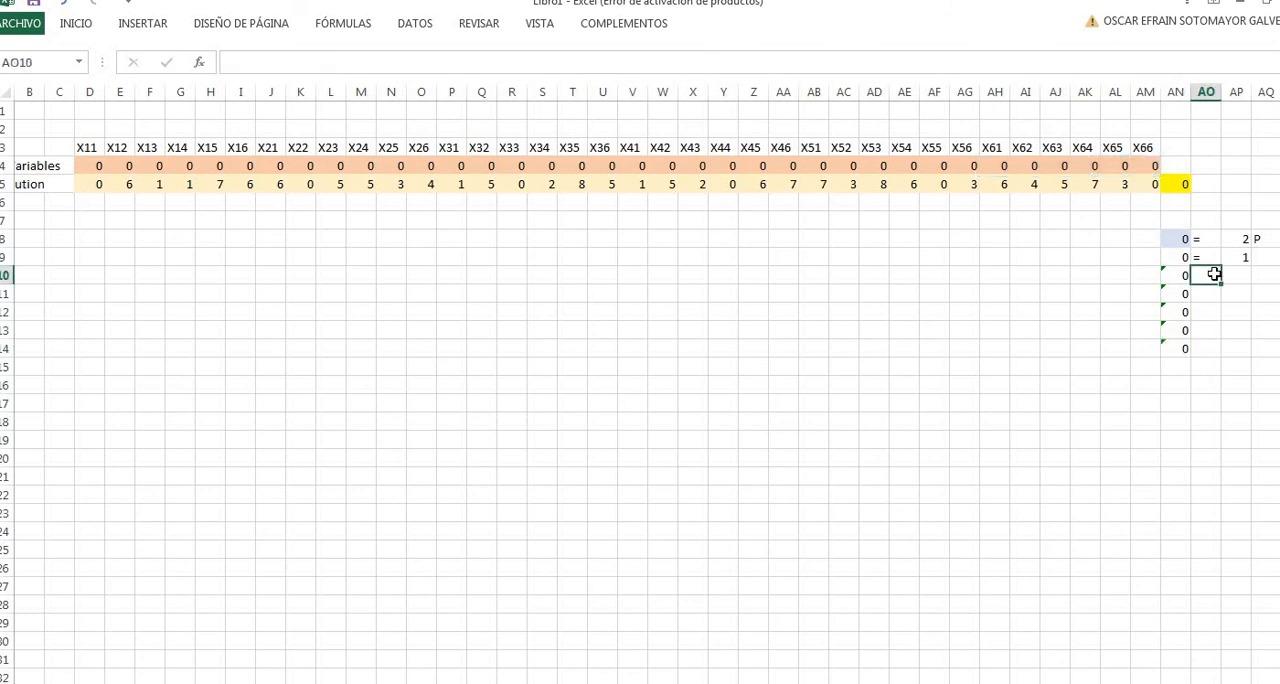
{"action": "type", "text": "'0"}
{"action": "key", "text": "Return"}
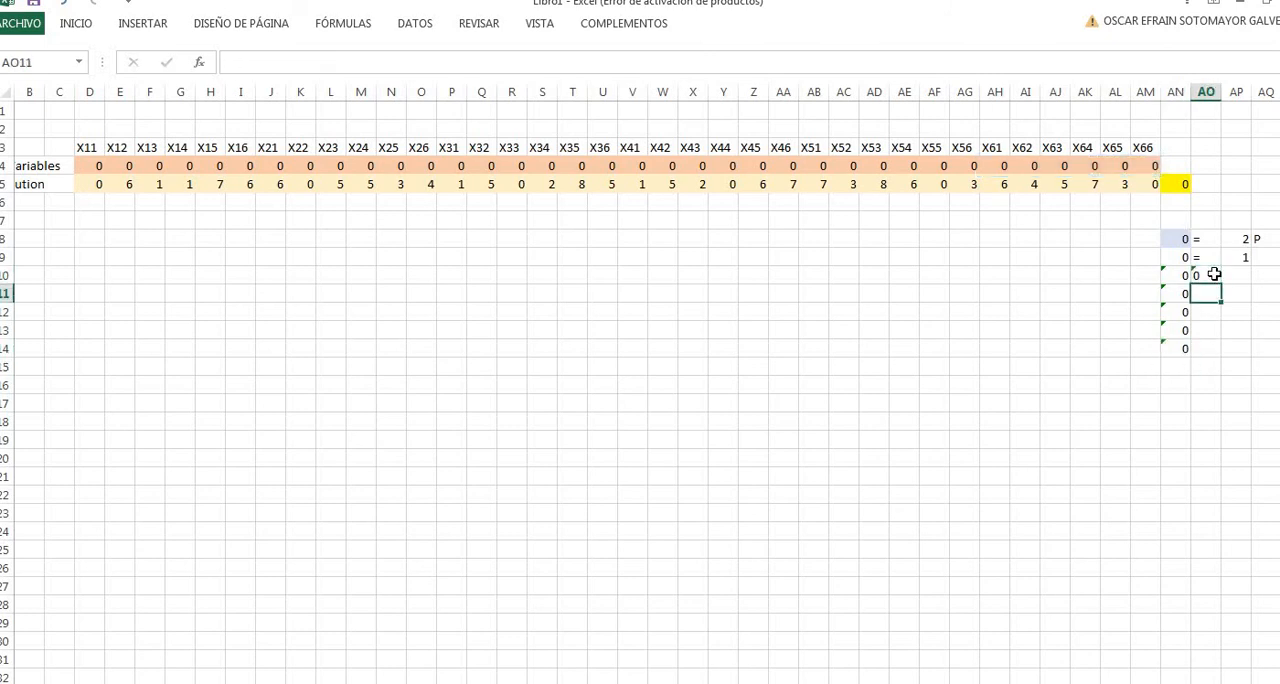
{"action": "left_click", "coordinate": [1213, 274]}
{"action": "key", "text": "Delete"}
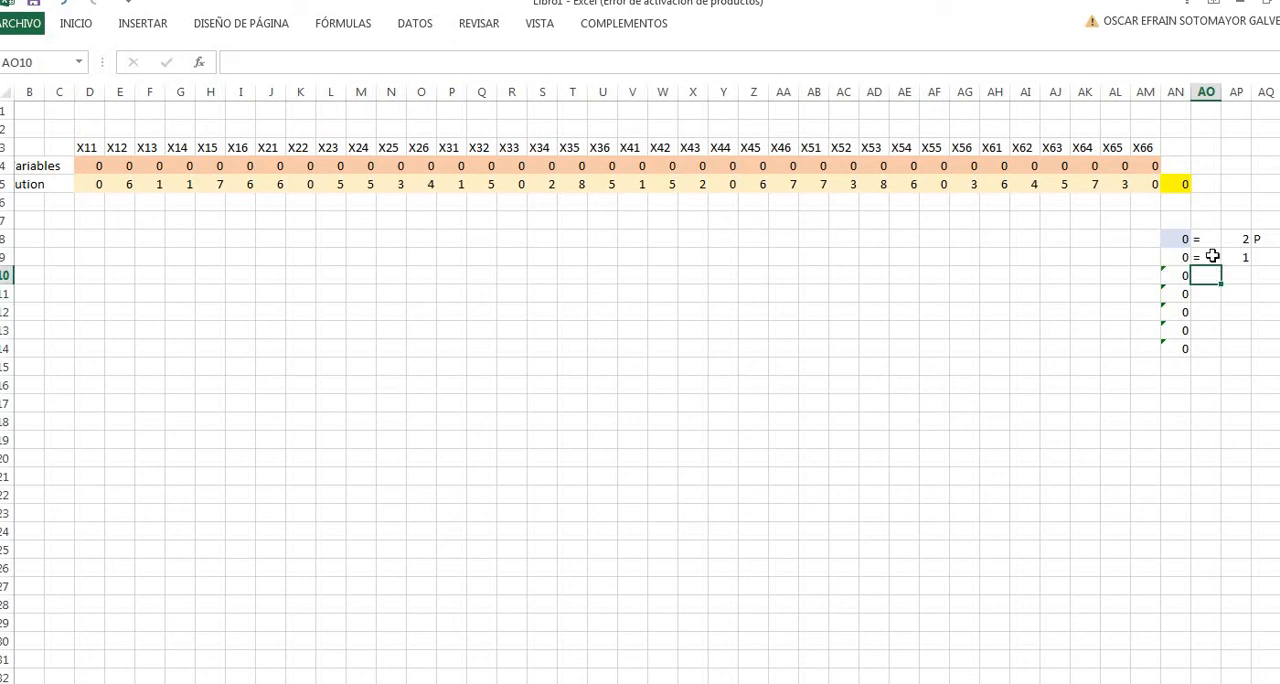
- Copy the equals sign from AO9 down to AO14 and fill AP10 to AP14 with 1
{"action": "left_click", "coordinate": [1214, 261]}
{"action": "left_click_drag", "start_coordinate": [1222, 344], "coordinate": [1223, 349]}
{"action": "left_click", "coordinate": [1237, 271]}
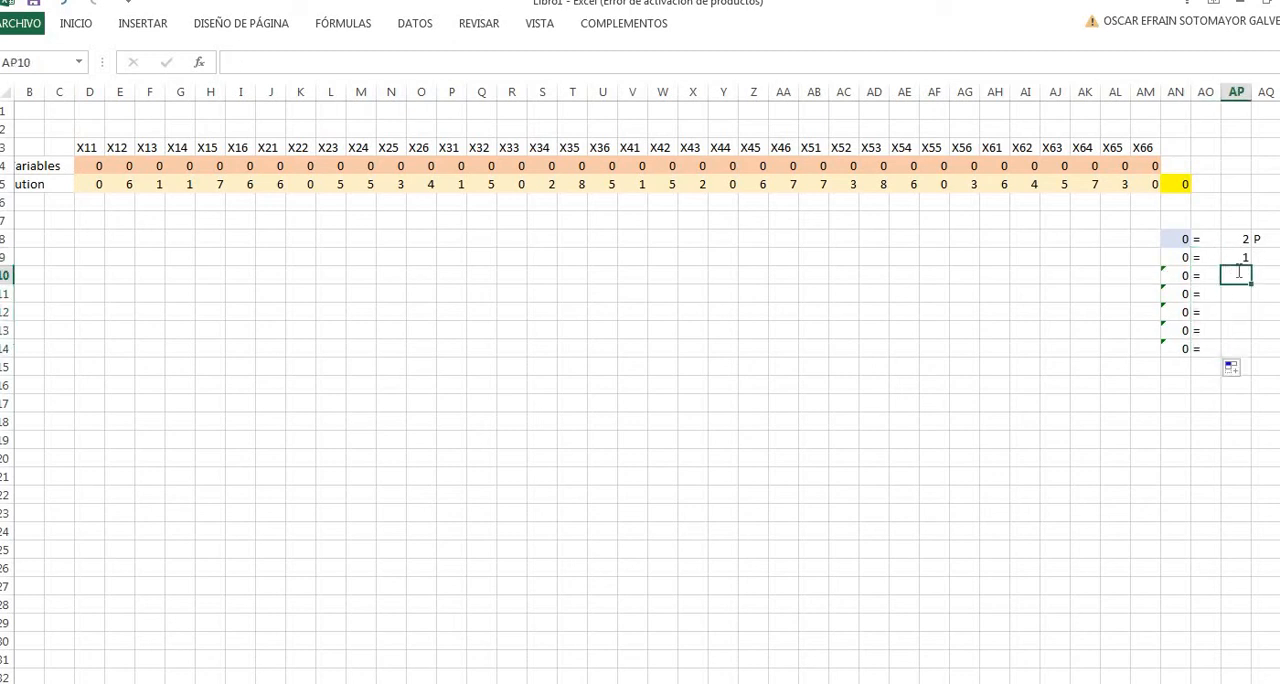
{"action": "type", "text": "1"}
{"action": "key", "text": "Return"}
{"action": "type", "text": "1"}
{"action": "key", "text": "Return"}
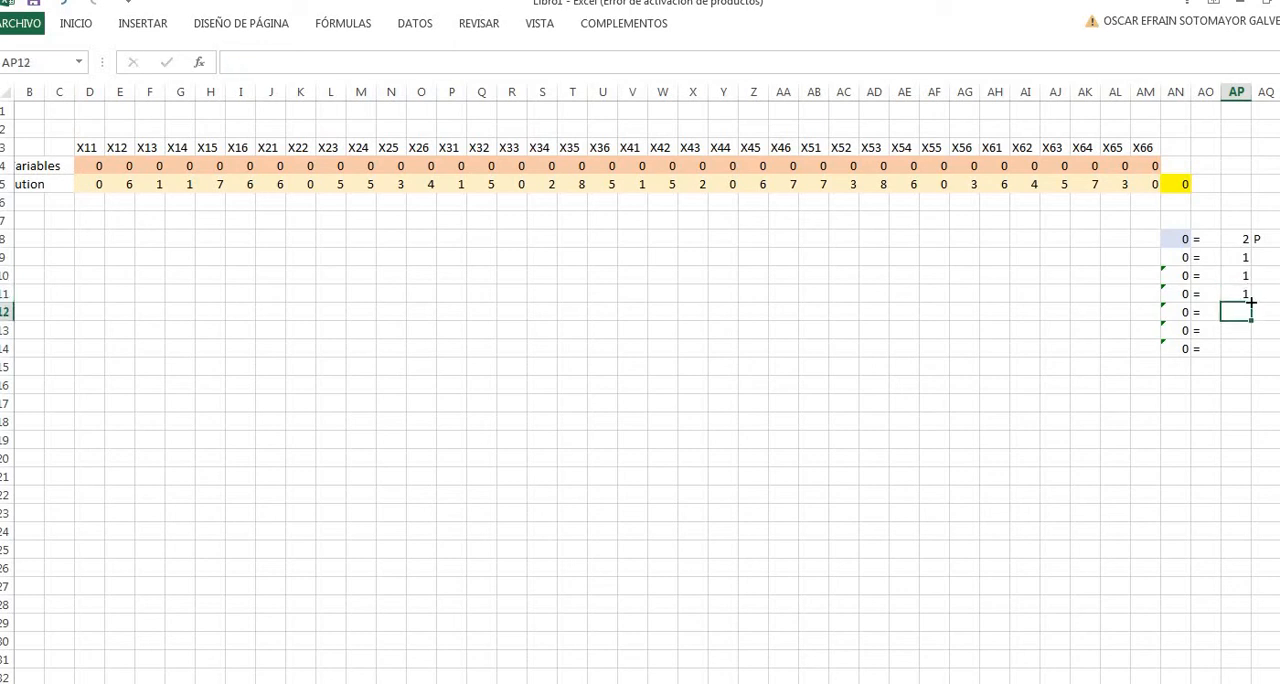
{"action": "key", "text": "Up"}
{"action": "left_click_drag", "start_coordinate": [1252, 303], "coordinate": [1252, 352]}
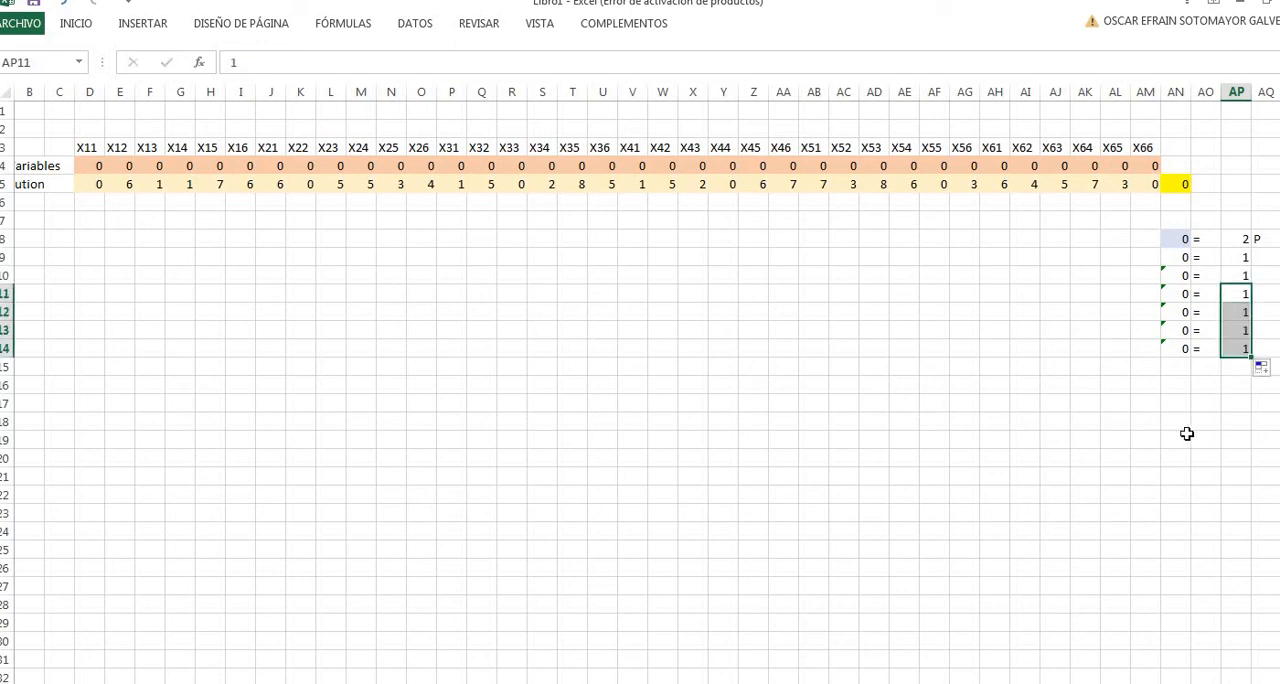
{"action": "left_click", "coordinate": [1180, 437]}
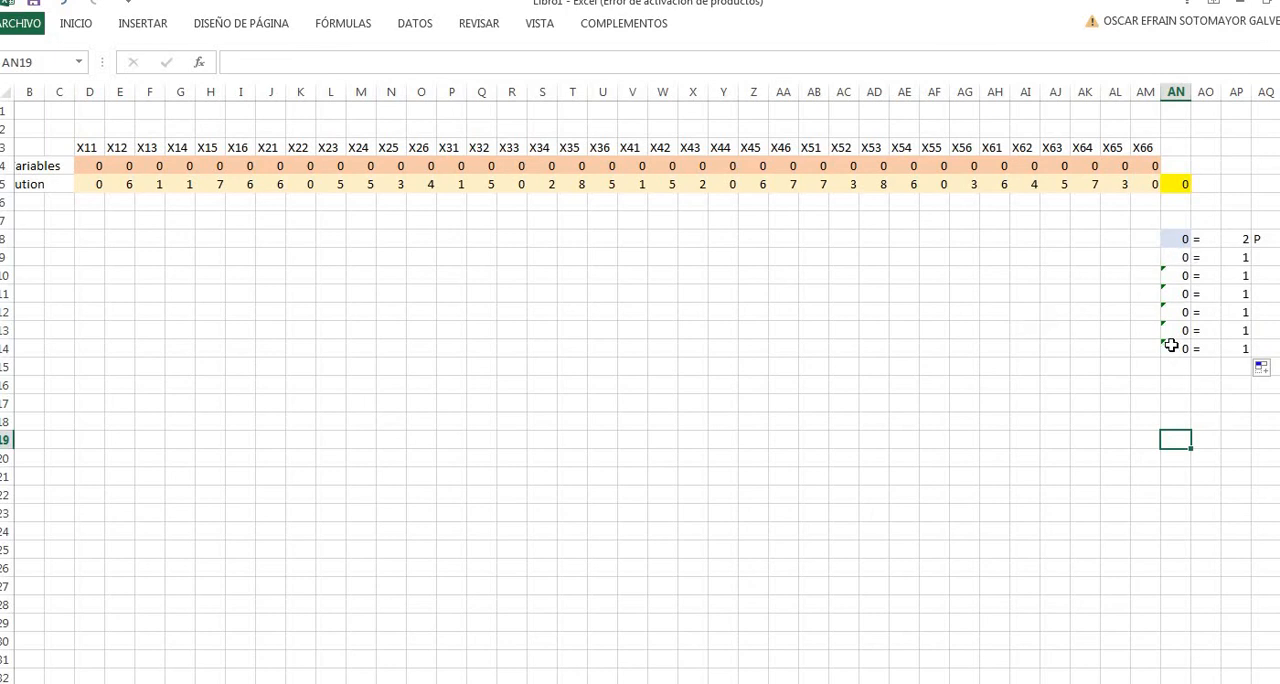
- Fill the assignment constraint cells AN9 to AN14 with light green
{"action": "left_click_drag", "start_coordinate": [1174, 259], "coordinate": [1176, 350]}
{"action": "left_click", "coordinate": [143, 30]}
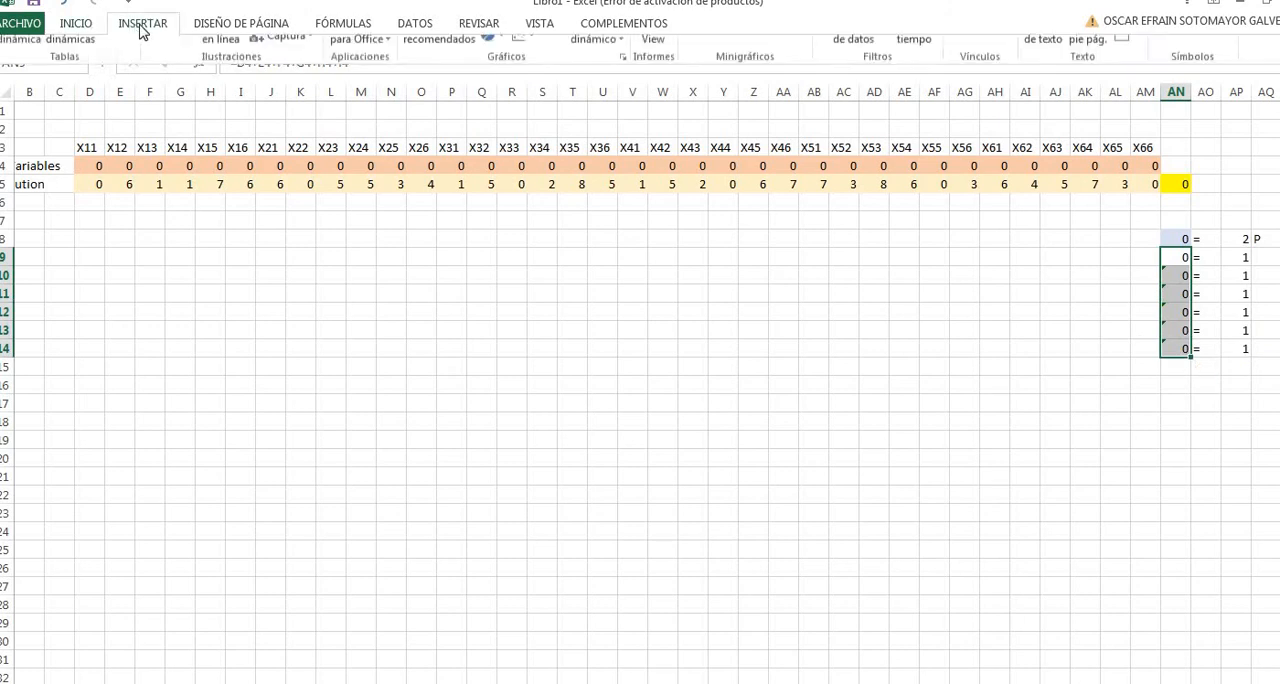
{"action": "left_click", "coordinate": [81, 23]}
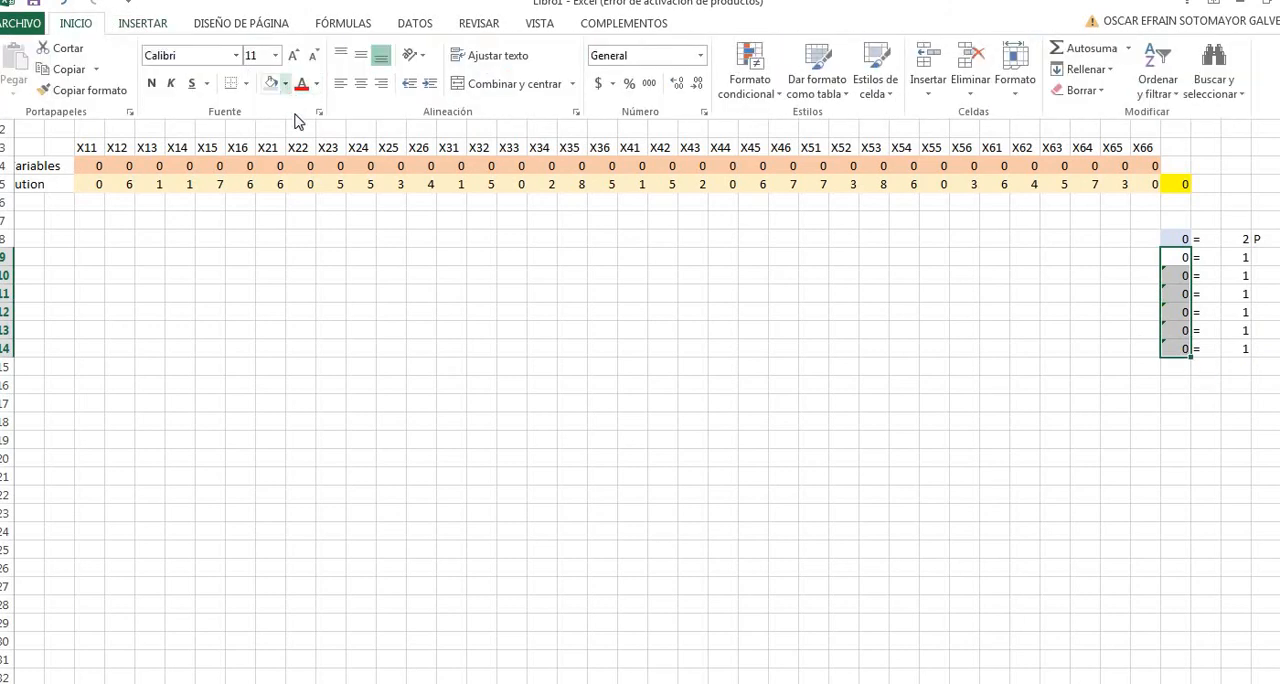
{"action": "left_click", "coordinate": [285, 83]}
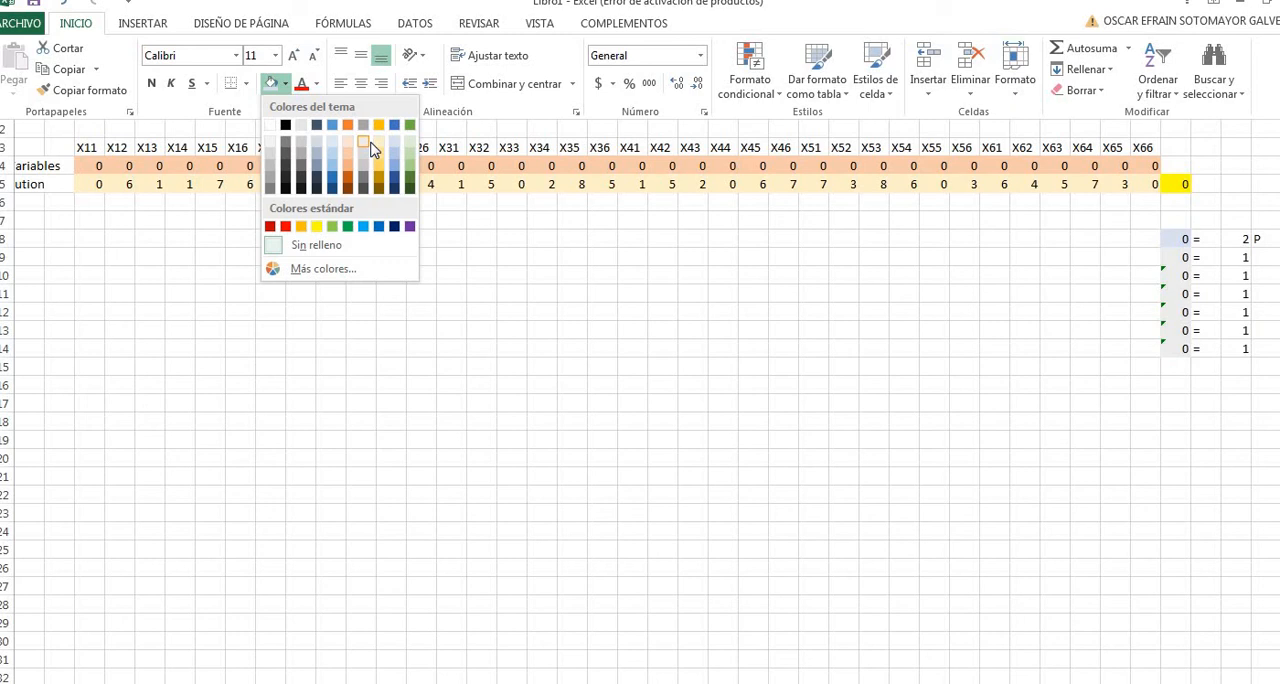
{"action": "left_click", "coordinate": [410, 148]}
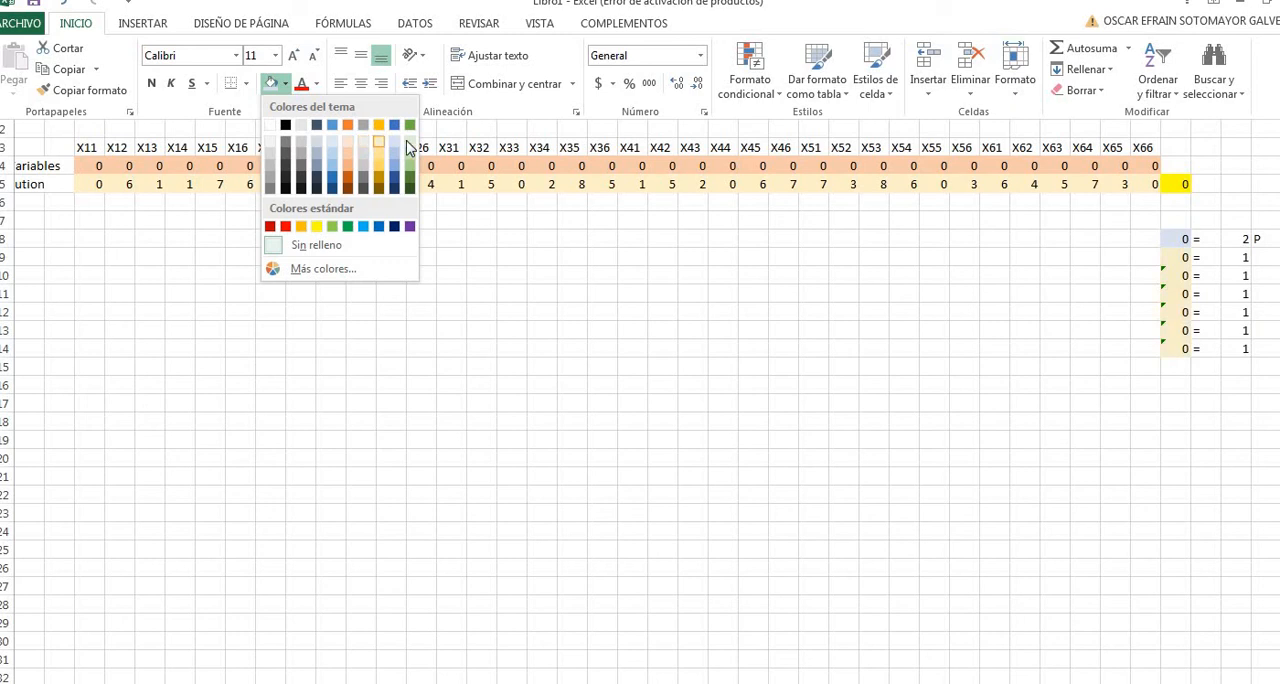
{"action": "left_click", "coordinate": [1189, 467]}
- Check the seed constraint on the constraints sheet and label its first row with X11 in AM15 and X11 in AQ15
{"action": "left_click", "coordinate": [1175, 370]}
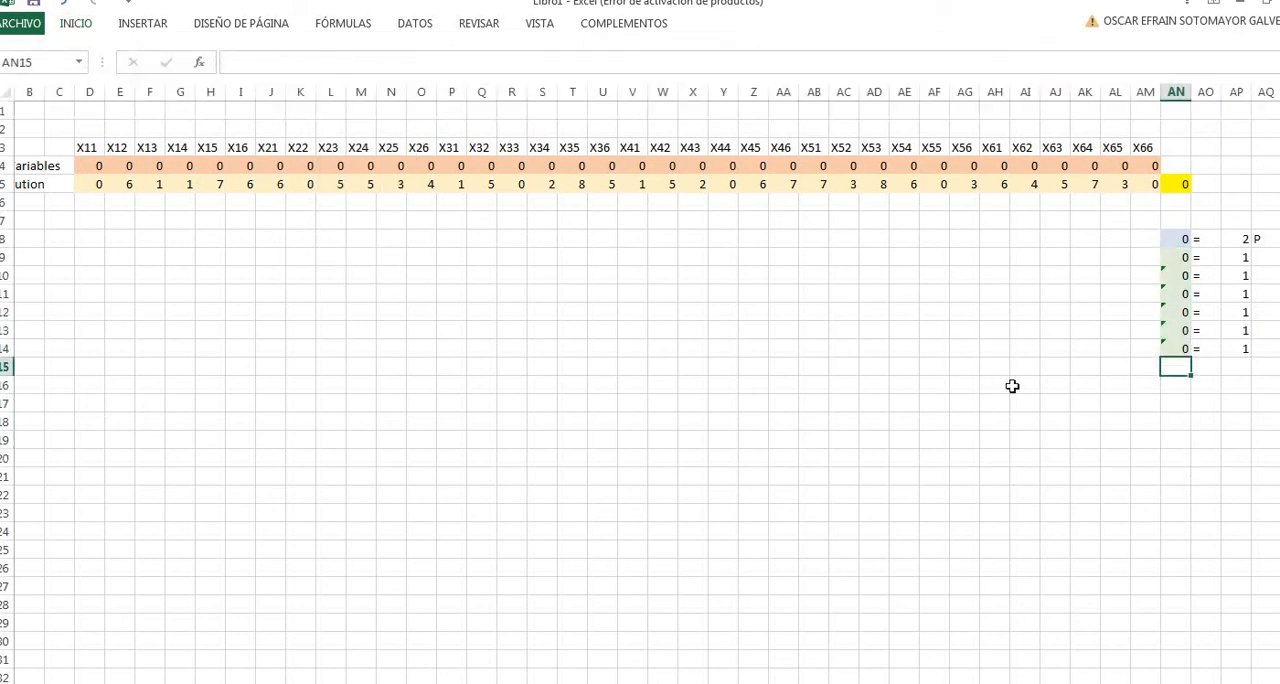
{"action": "key", "text": "ctrl+Page_Up"}
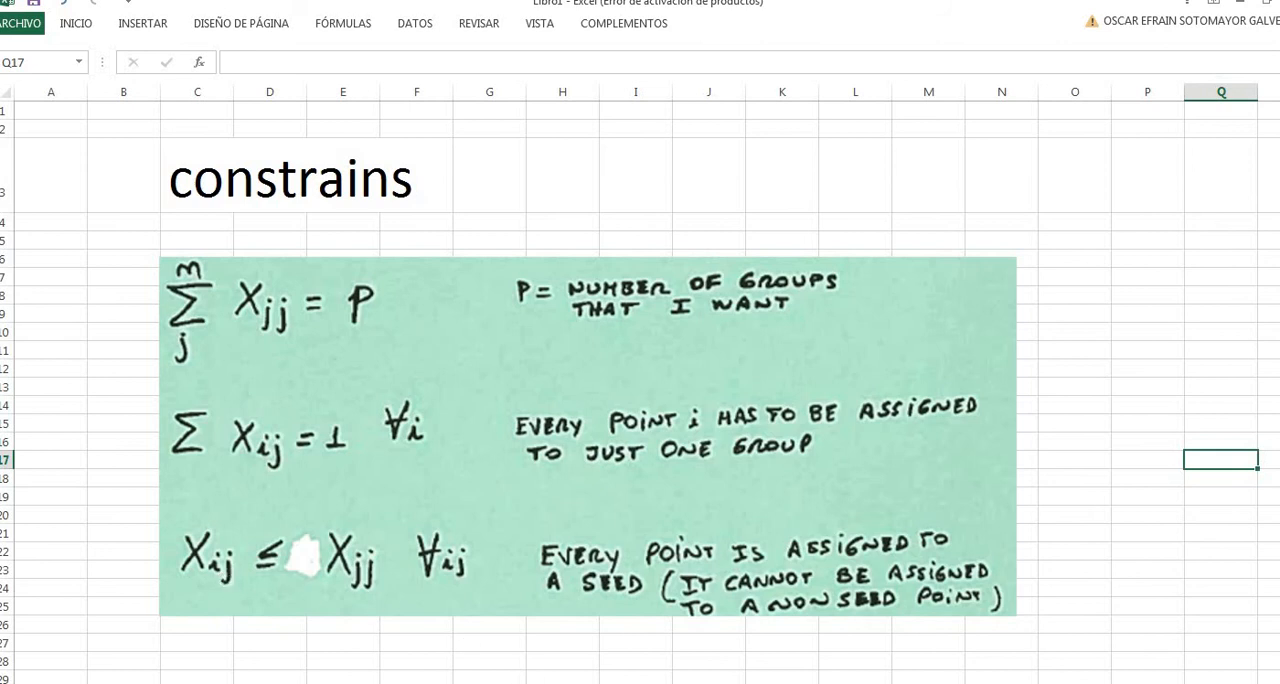
{"action": "key", "text": "ctrl+Page_Up"}
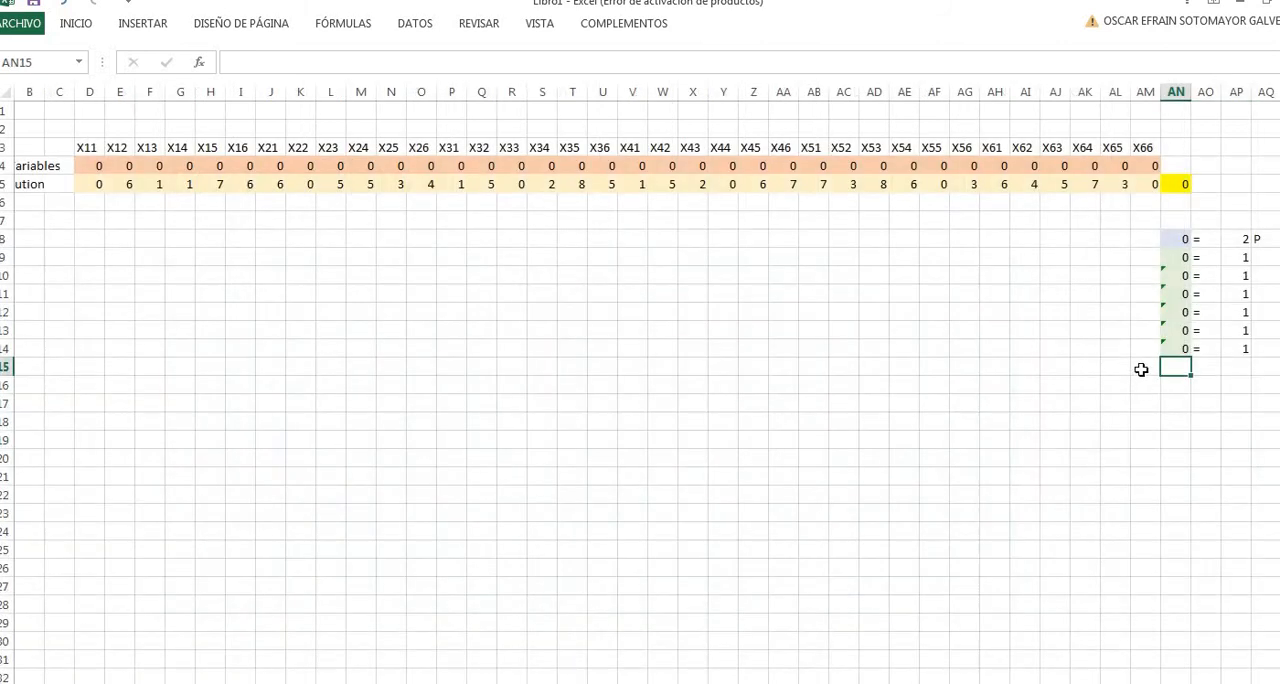
{"action": "left_click", "coordinate": [1141, 370]}
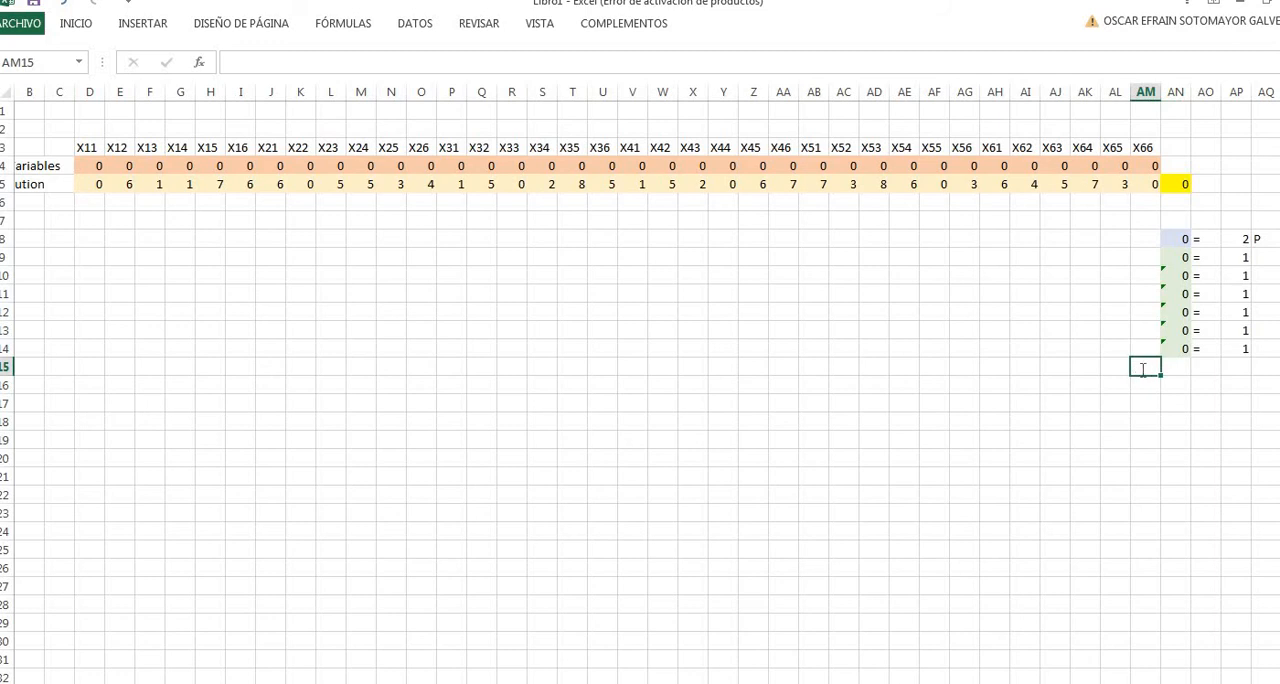
{"action": "type", "text": "X11"}
{"action": "left_click", "coordinate": [1176, 420]}
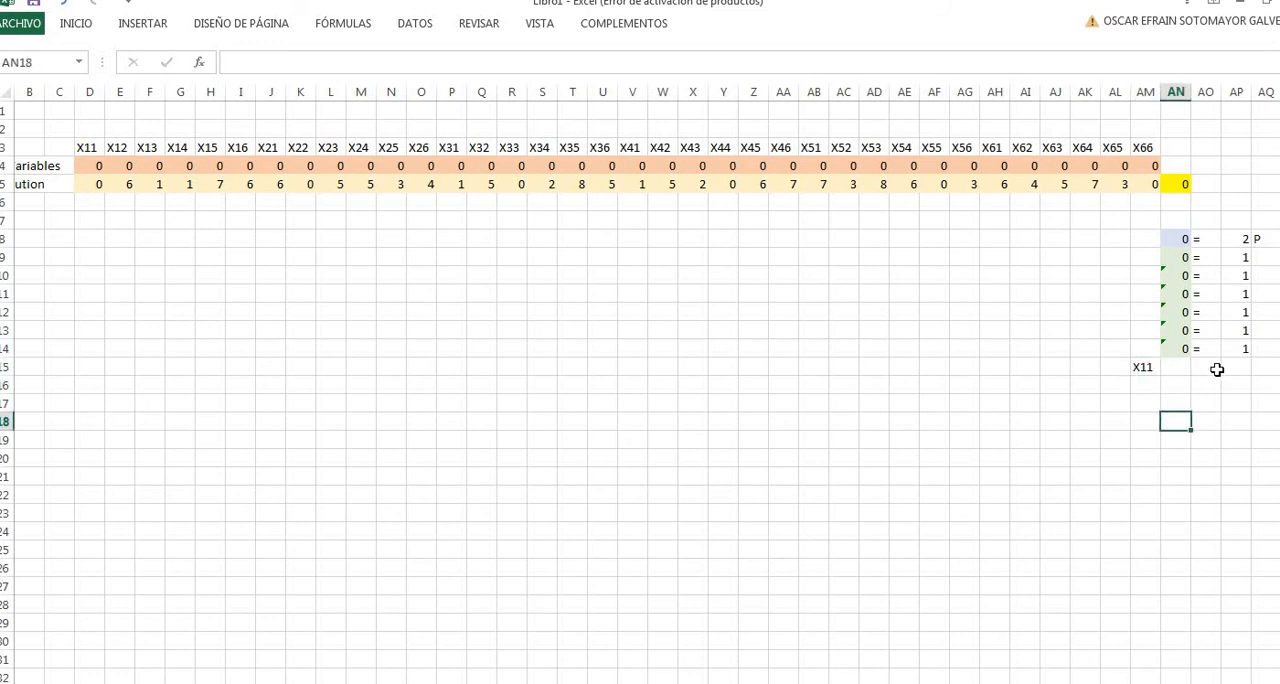
{"action": "left_click", "coordinate": [1266, 368]}
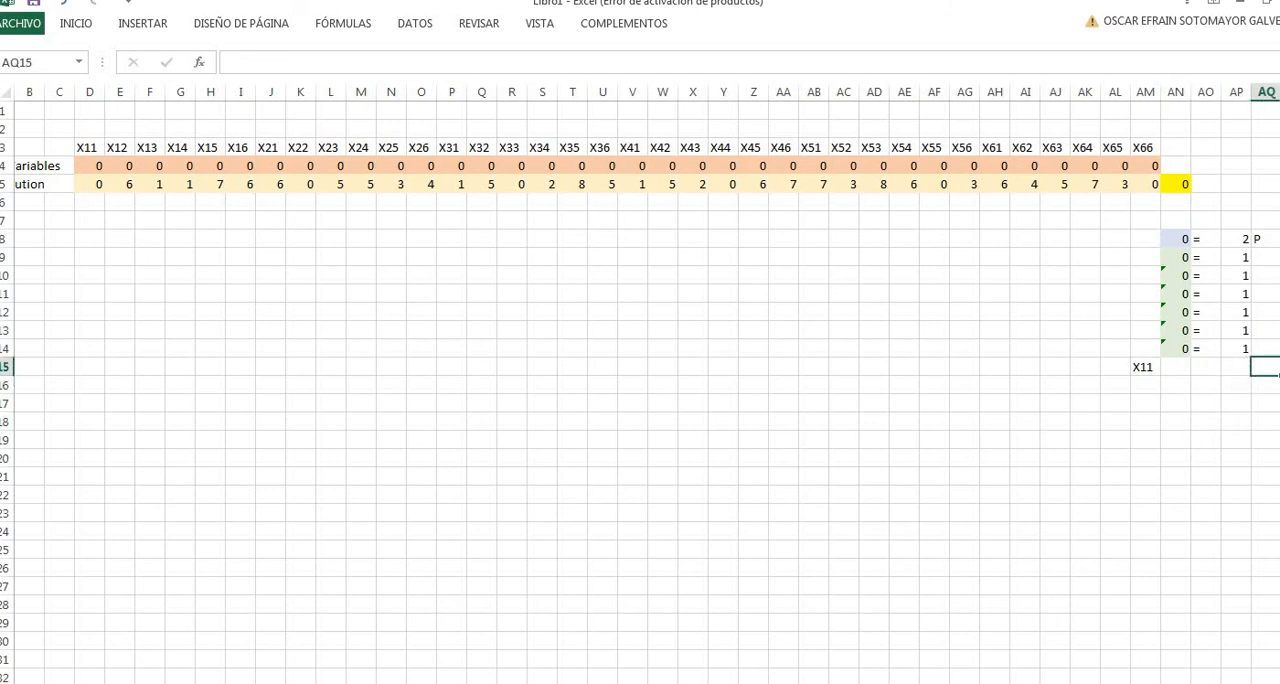
{"action": "type", "text": "X11"}
{"action": "key", "text": "Return"}
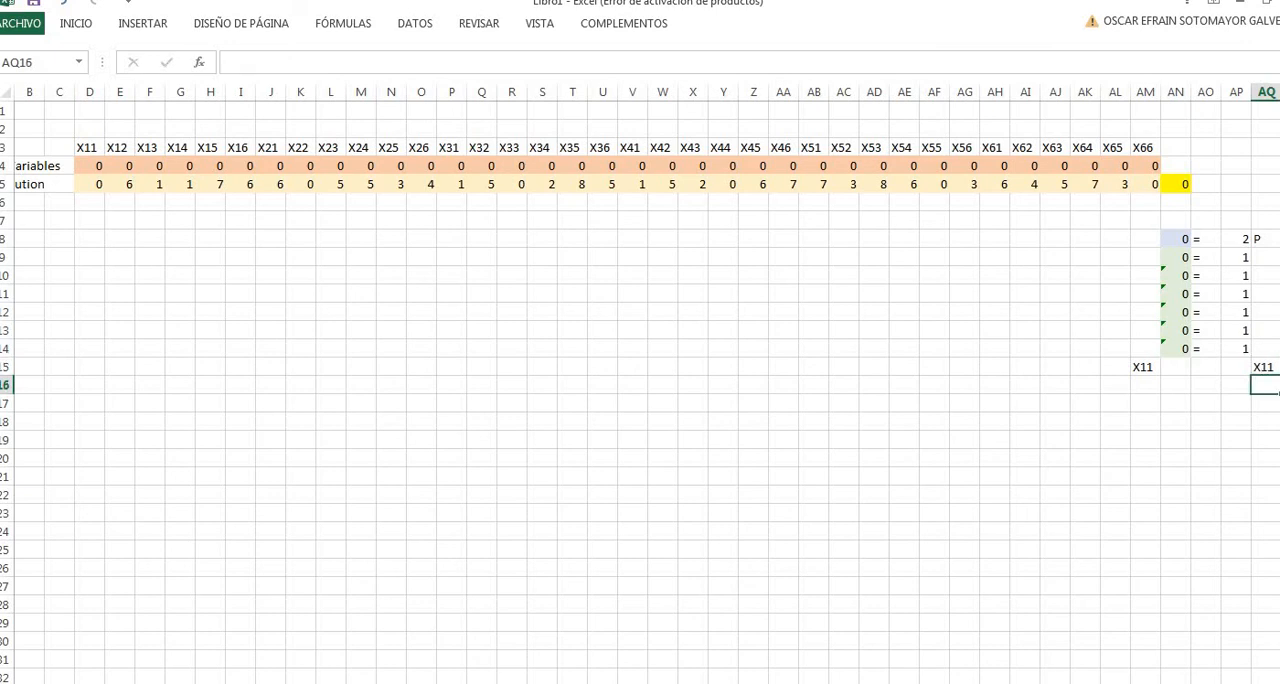
- Label the second seed constraint row with X12 in AM16 and X22 in AQ16
{"action": "left_click", "coordinate": [1137, 386]}
{"action": "type", "text": "X12"}
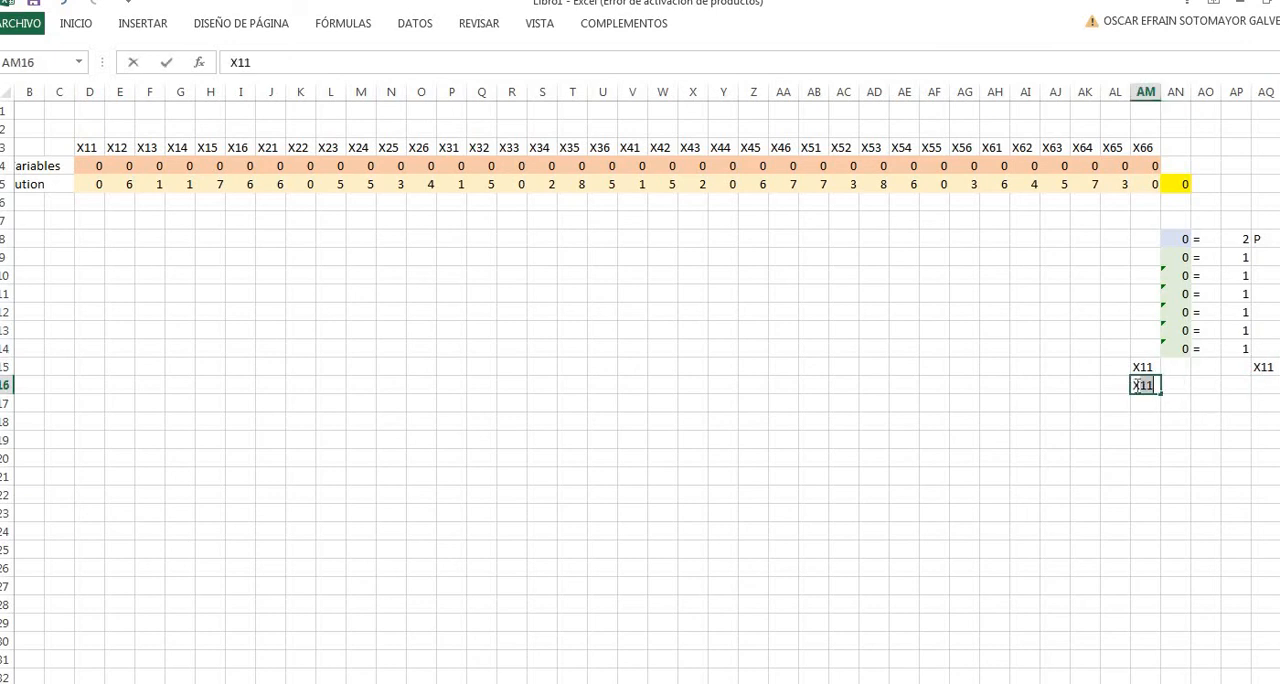
{"action": "key", "text": "Right"}
{"action": "key", "text": "Right"}
{"action": "key", "text": "Right"}
{"action": "key", "text": "Right"}
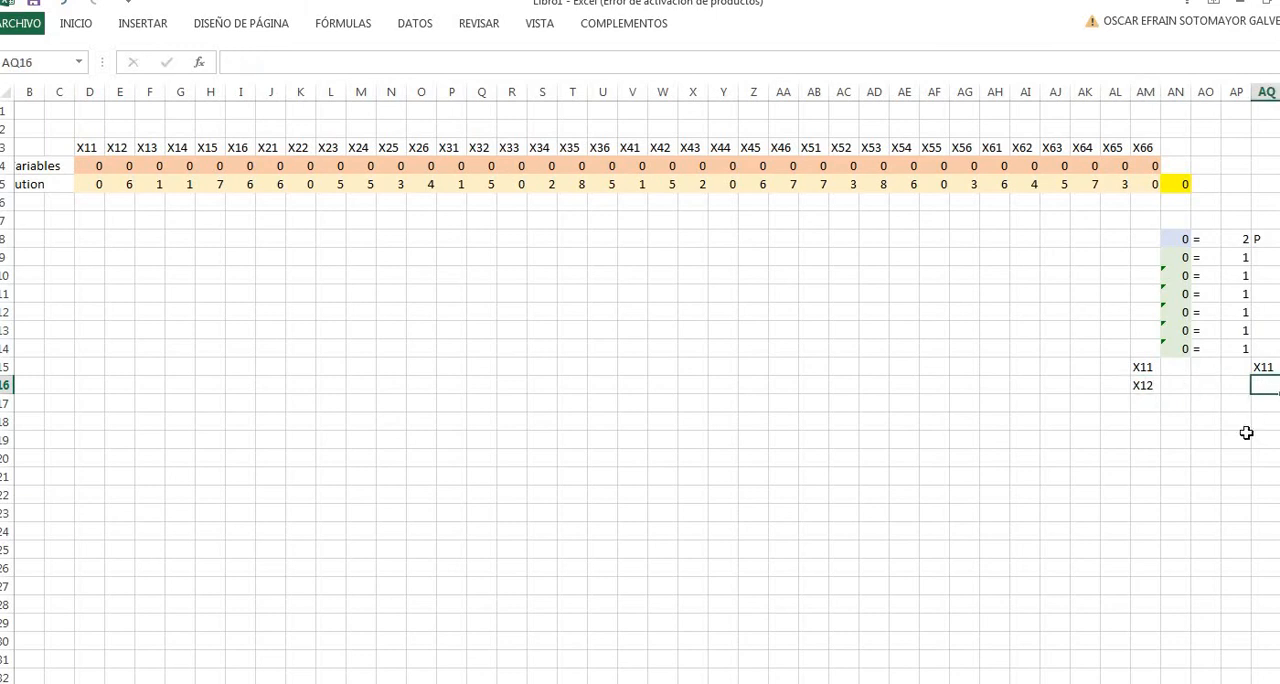
{"action": "type", "text": "X22"}
{"action": "key", "text": "Return"}
- Label the third seed constraint row with X13 in AM17 and X33 in AQ17
{"action": "left_click", "coordinate": [1152, 404]}
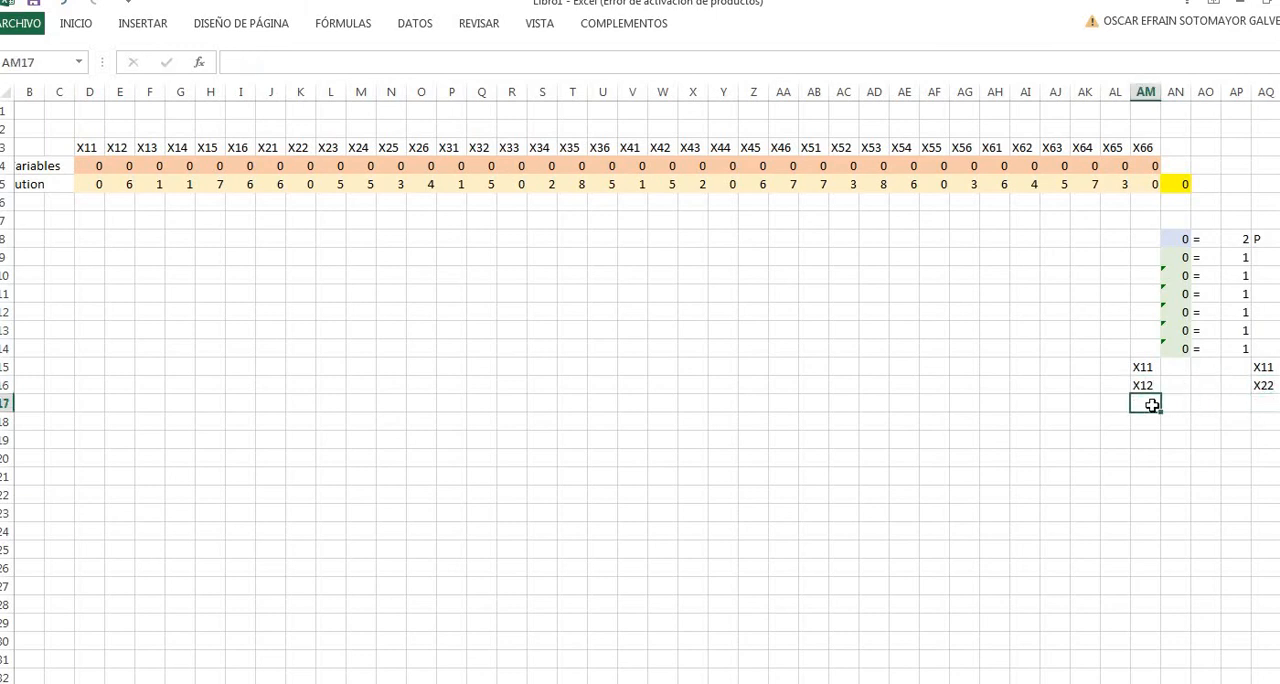
{"action": "type", "text": "X13"}
{"action": "key", "text": "Return"}
{"action": "left_click", "coordinate": [1267, 404]}
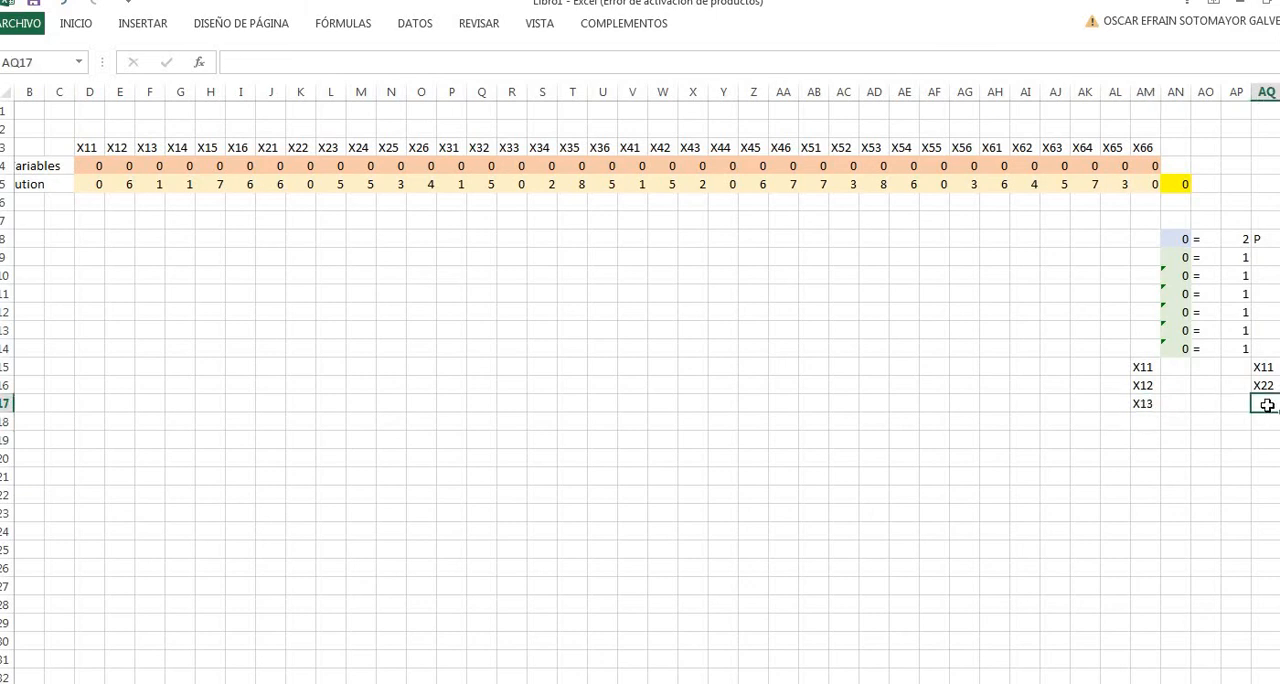
{"action": "type", "text": "X33"}
{"action": "key", "text": "Return"}
- Label the fourth seed constraint row with X14 in AM18 and X44 in AQ18
{"action": "key", "text": "Left"}
{"action": "key", "text": "Left"}
{"action": "key", "text": "Left"}
{"action": "key", "text": "Left"}
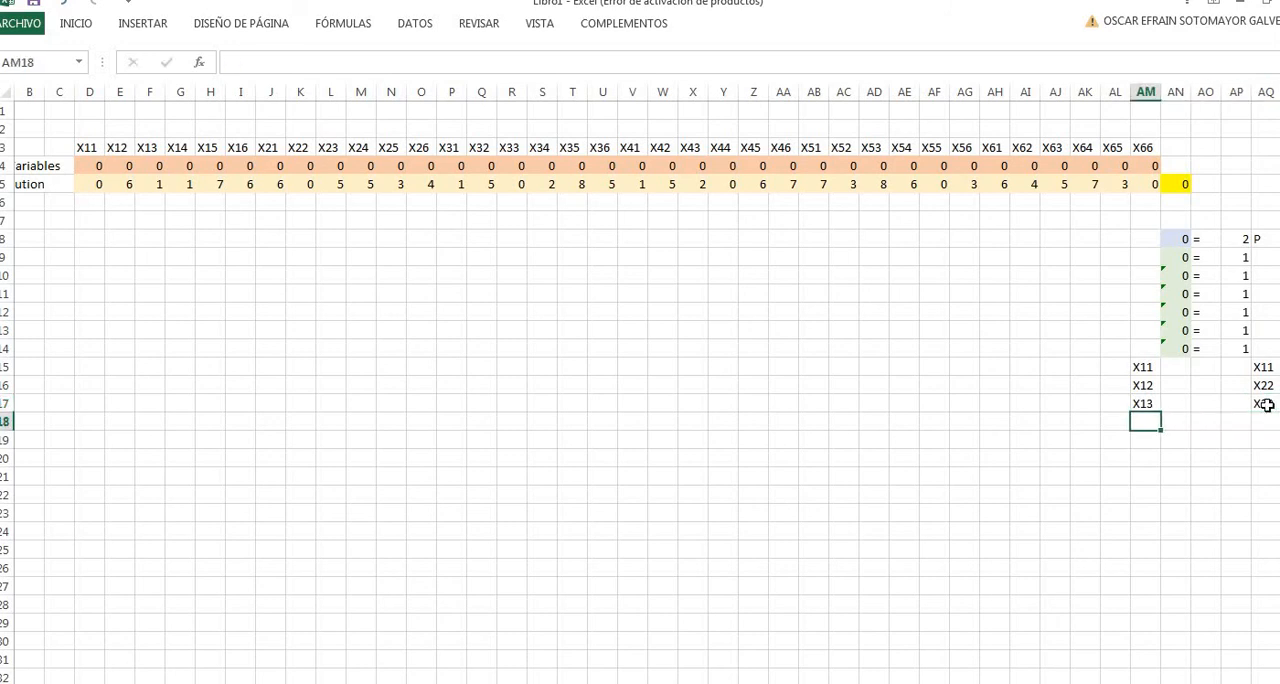
{"action": "type", "text": "X14"}
{"action": "key", "text": "Right"}
{"action": "key", "text": "Right"}
{"action": "key", "text": "Right"}
{"action": "key", "text": "Right"}
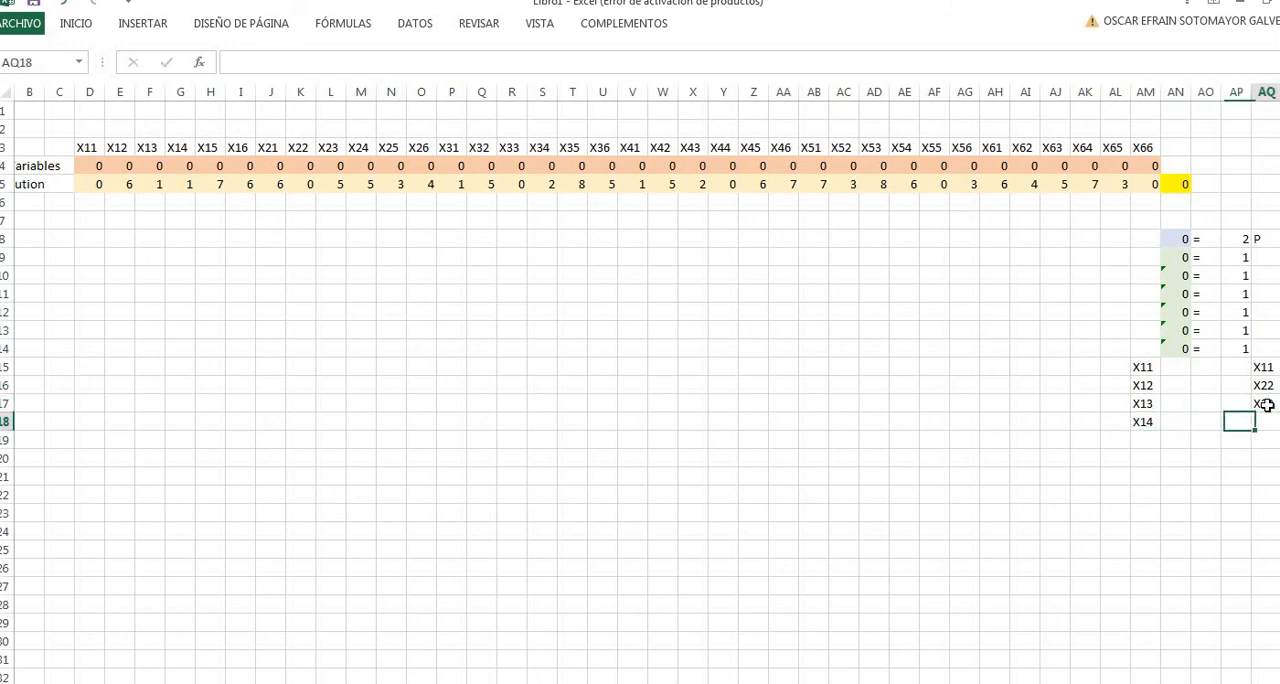
{"action": "type", "text": "X44"}
{"action": "key", "text": "Return"}
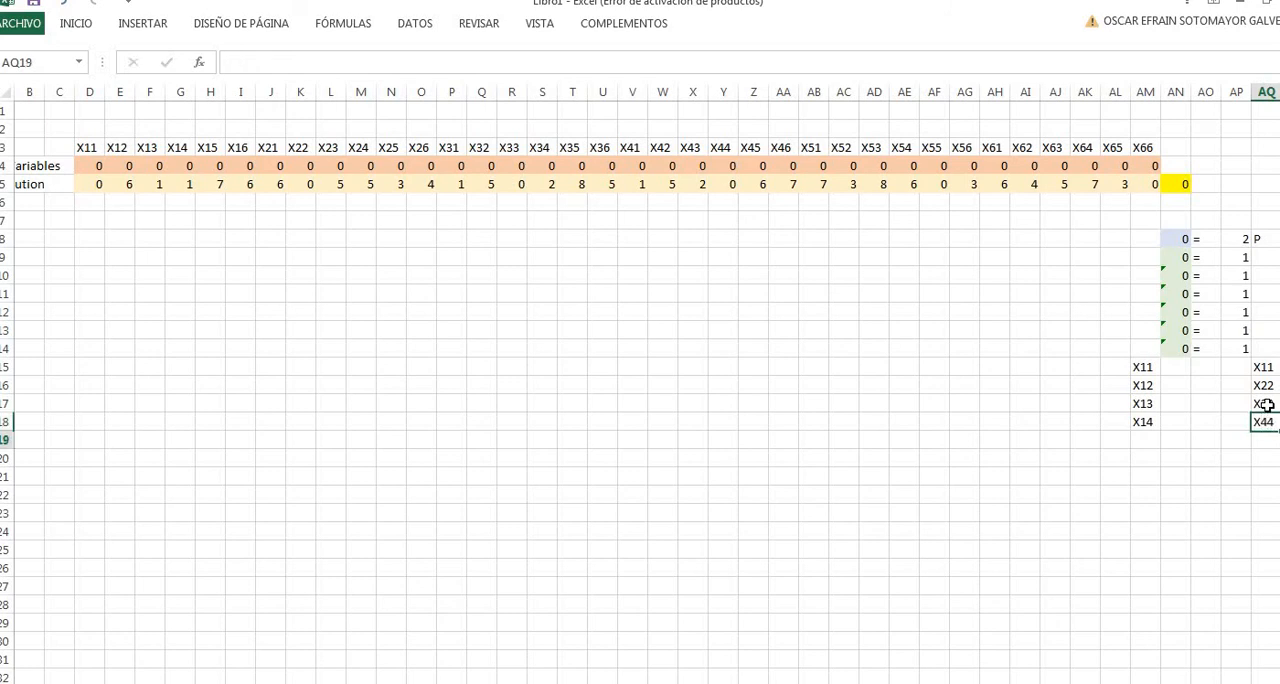
- Label the fifth seed constraint row with X15 in AM19 and X55 in AQ19
{"action": "key", "text": "Left"}
{"action": "key", "text": "Left"}
{"action": "key", "text": "Left"}
{"action": "key", "text": "Left"}
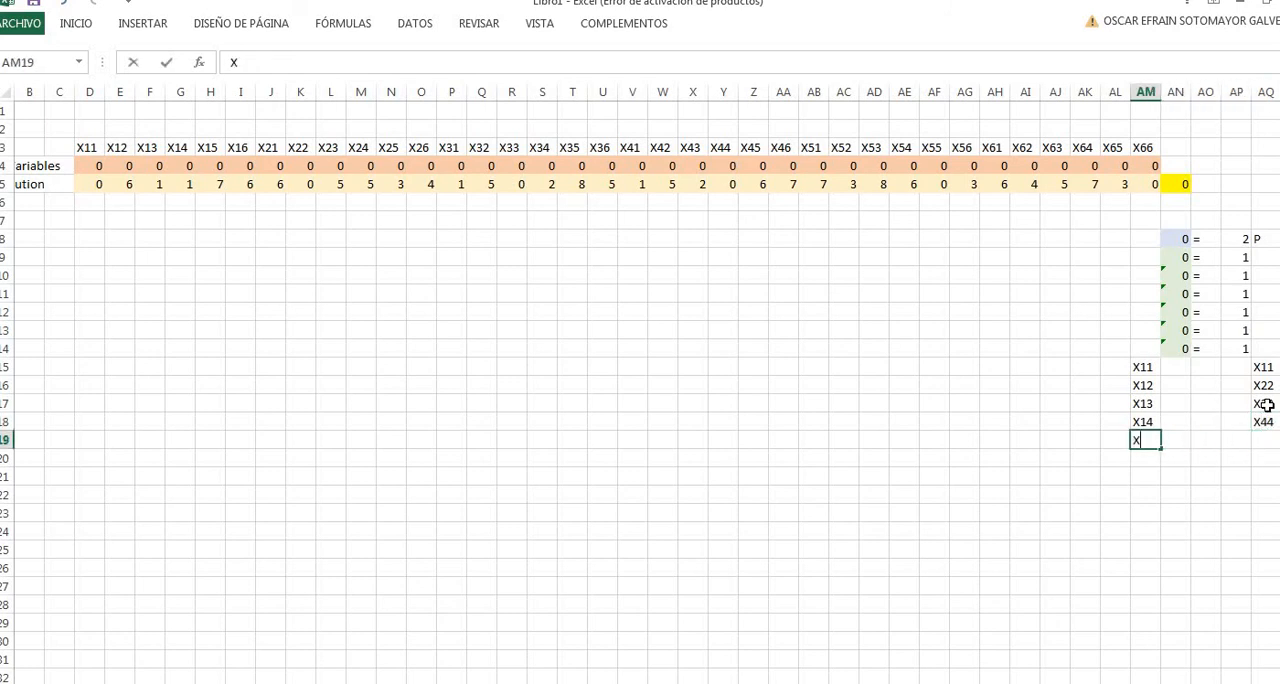
{"action": "type", "text": "X15"}
{"action": "key", "text": "Right"}
{"action": "key", "text": "Right"}
{"action": "key", "text": "Right"}
{"action": "key", "text": "Right"}
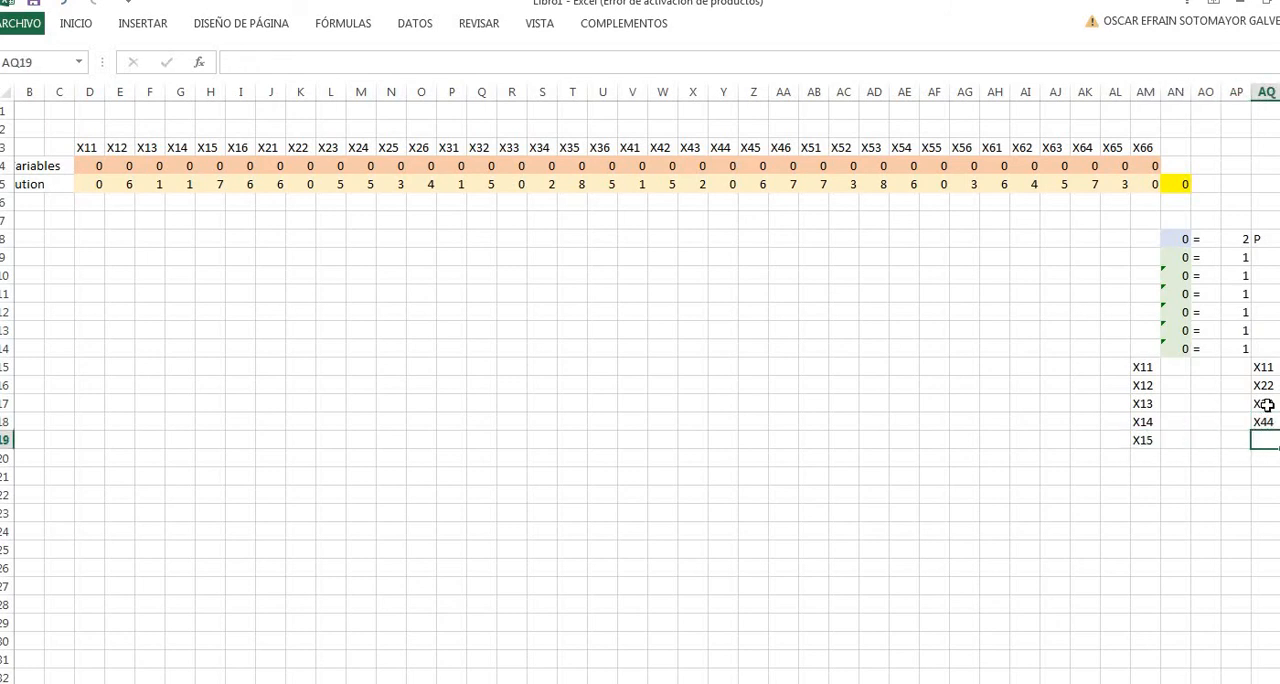
{"action": "type", "text": "X55"}
{"action": "key", "text": "Return"}
- Label the sixth seed constraint row with X16 in AM20 and X66 in AQ20
{"action": "key", "text": "Left"}
{"action": "key", "text": "Left"}
{"action": "key", "text": "Left"}
{"action": "key", "text": "Left"}
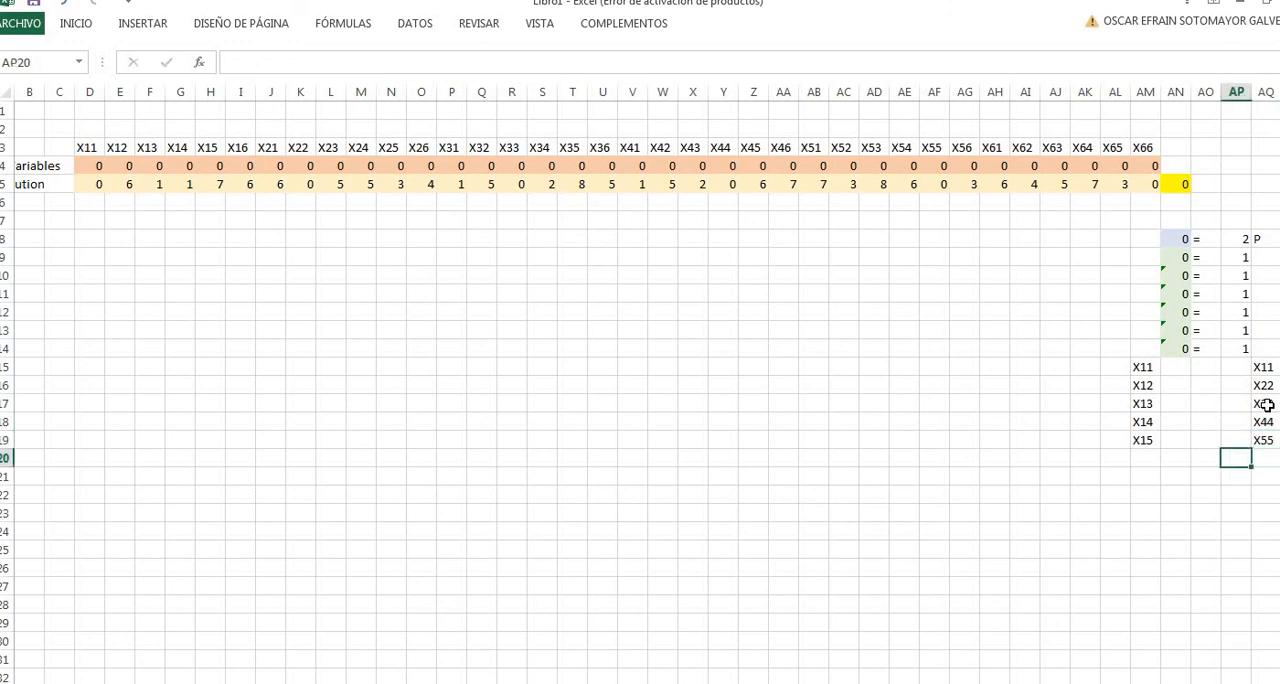
{"action": "type", "text": "X"}
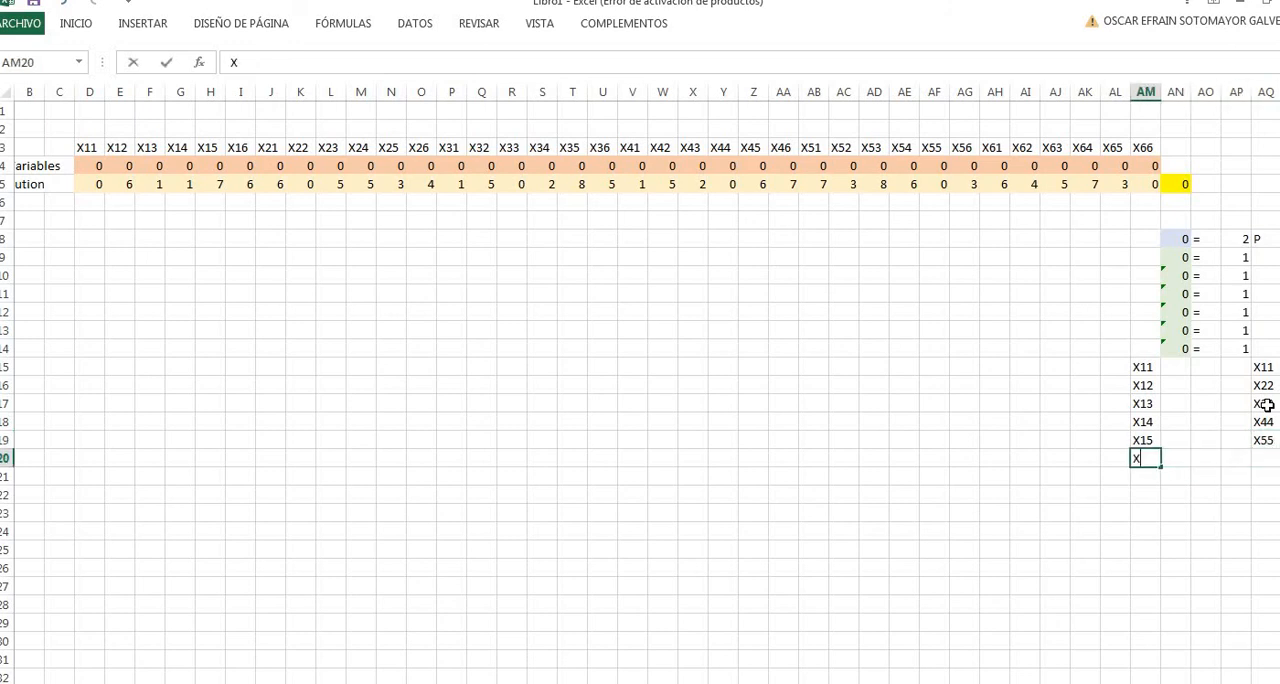
{"action": "type", "text": "16"}
{"action": "key", "text": "Right"}
{"action": "key", "text": "Right"}
{"action": "key", "text": "Right"}
{"action": "key", "text": "Right"}
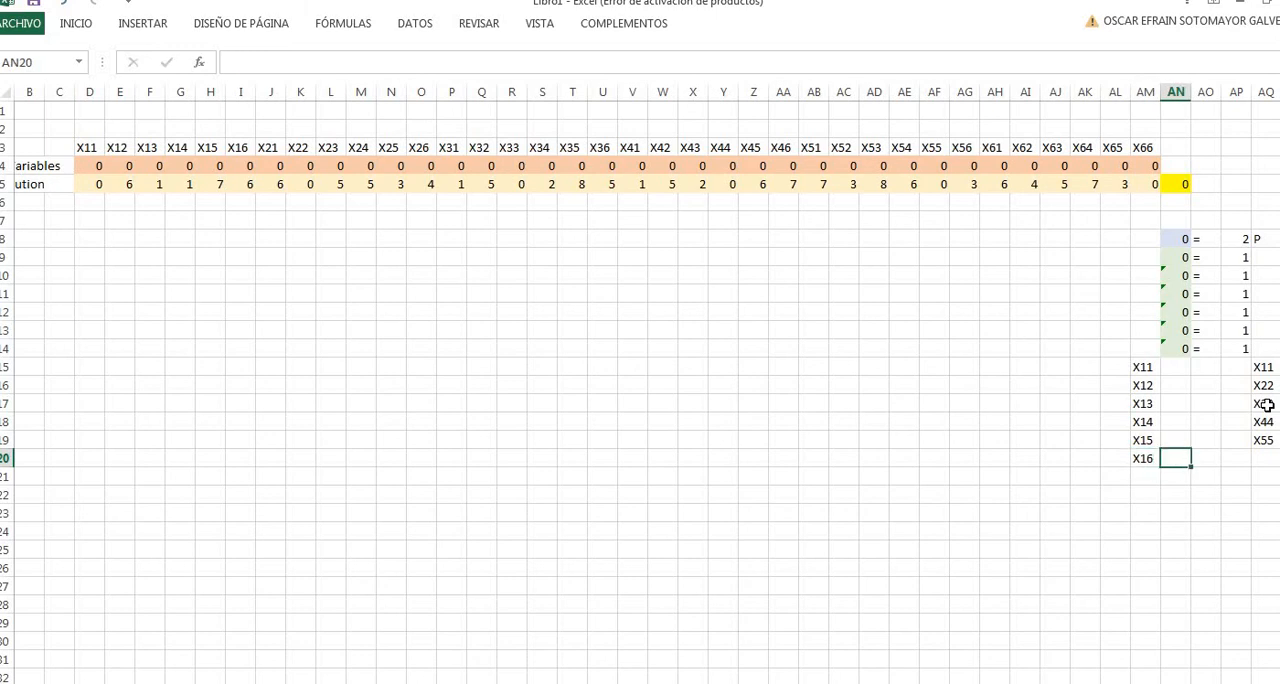
{"action": "type", "text": "X66"}
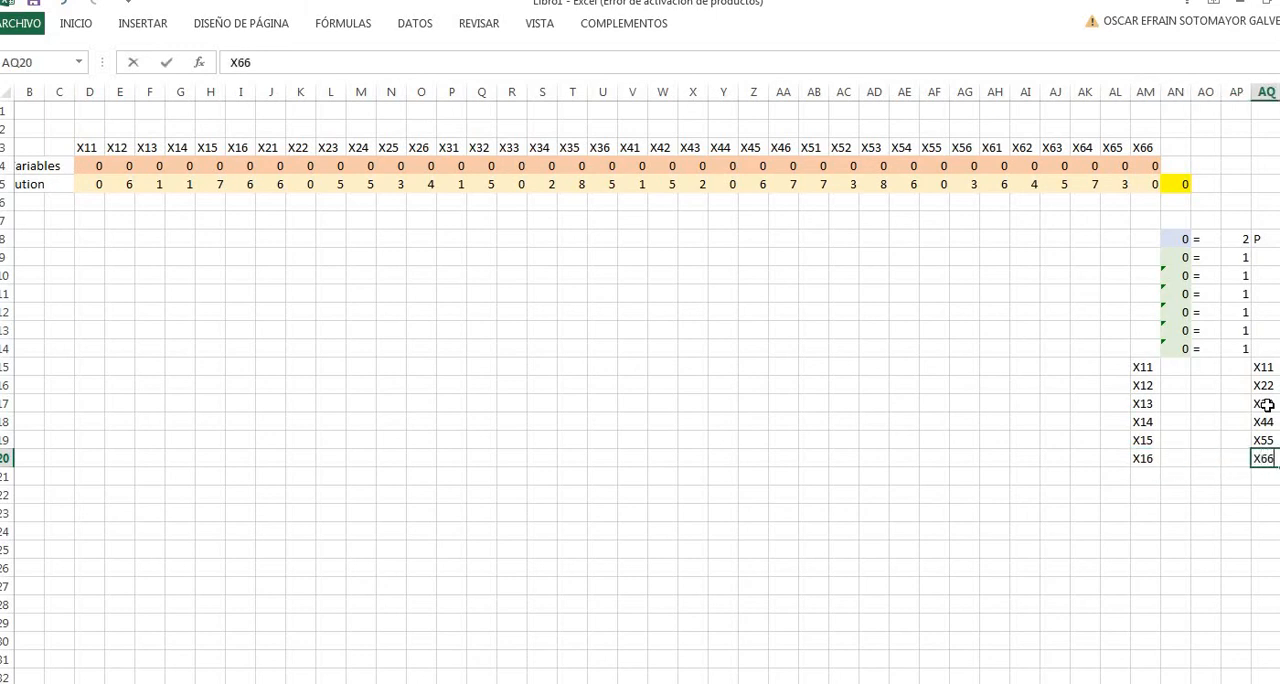
{"action": "key", "text": "Return"}
- Link both sides of the first seed constraint to variable X11 by entering =D4 in AN15 and =D4 in AP15
{"action": "key", "text": "Left"}
{"action": "key", "text": "Up"}
{"action": "key", "text": "Up"}
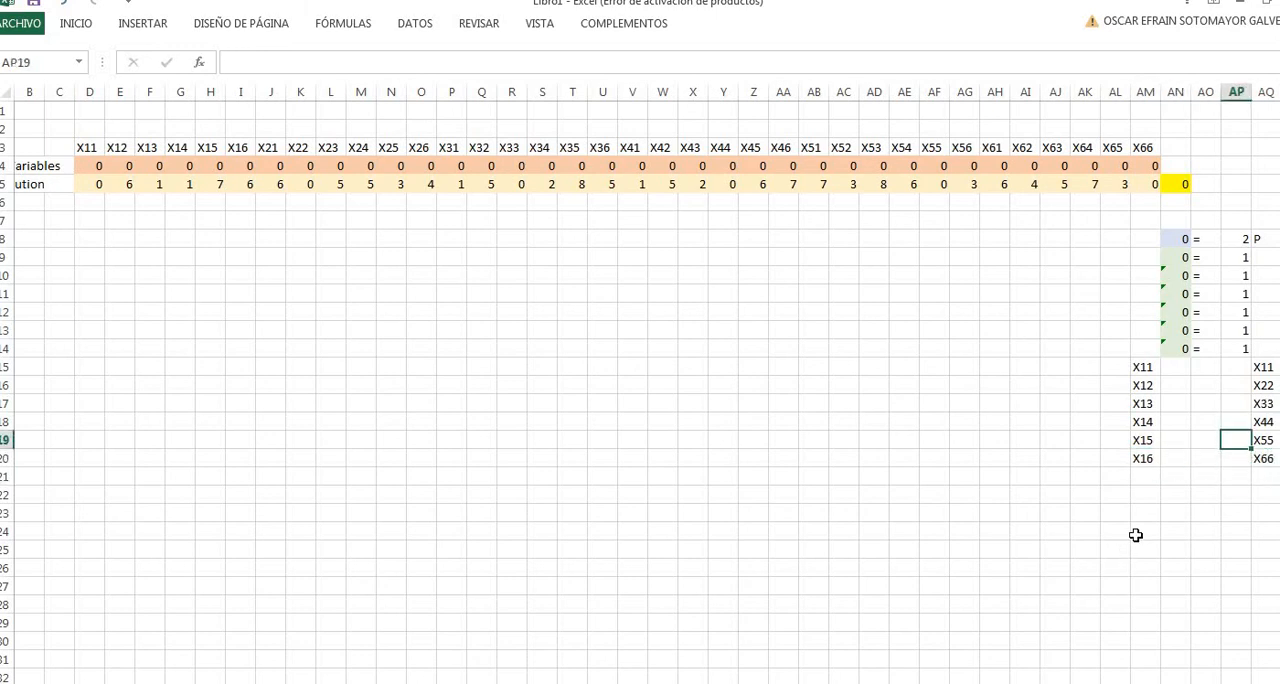
{"action": "left_click", "coordinate": [1172, 372]}
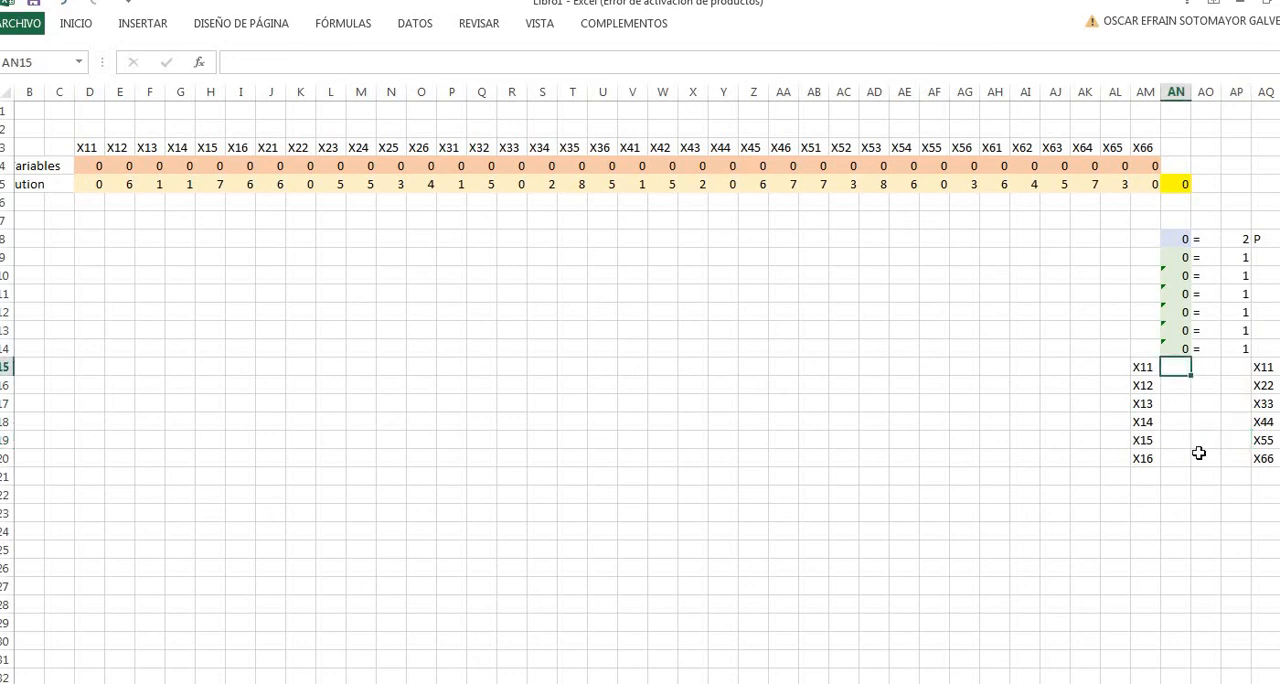
{"action": "type", "text": "="}
{"action": "left_click", "coordinate": [80, 164]}
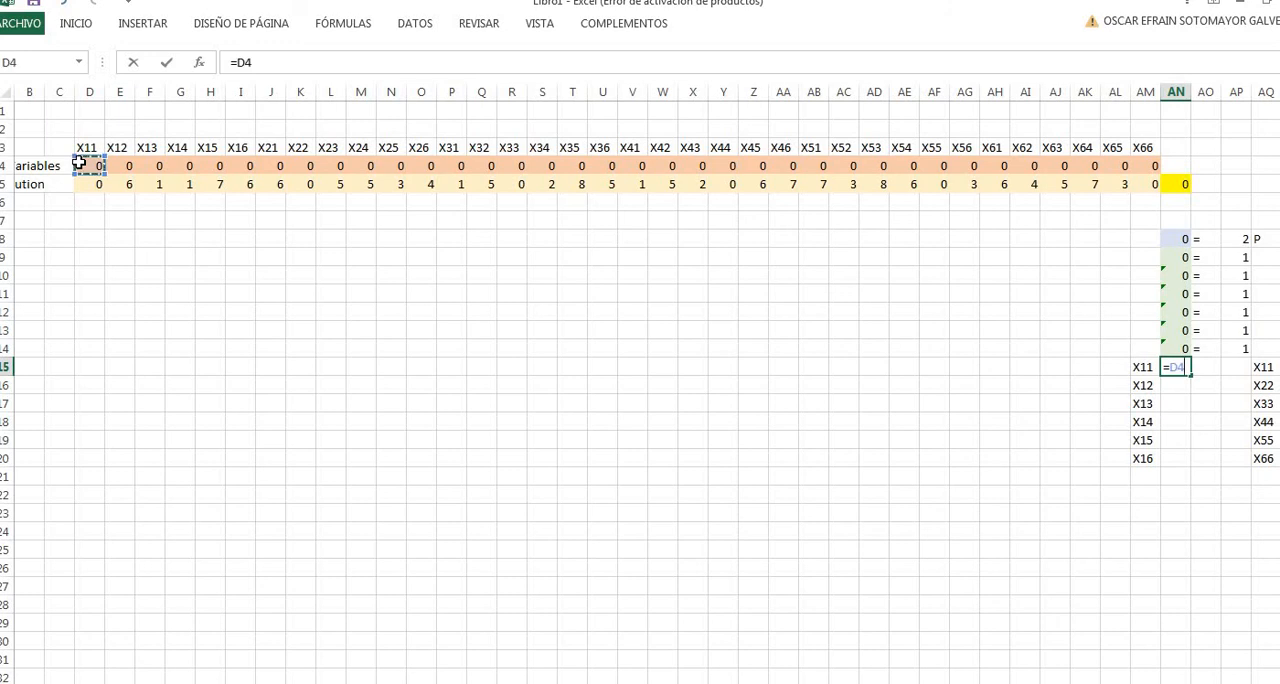
{"action": "key", "text": "Return"}
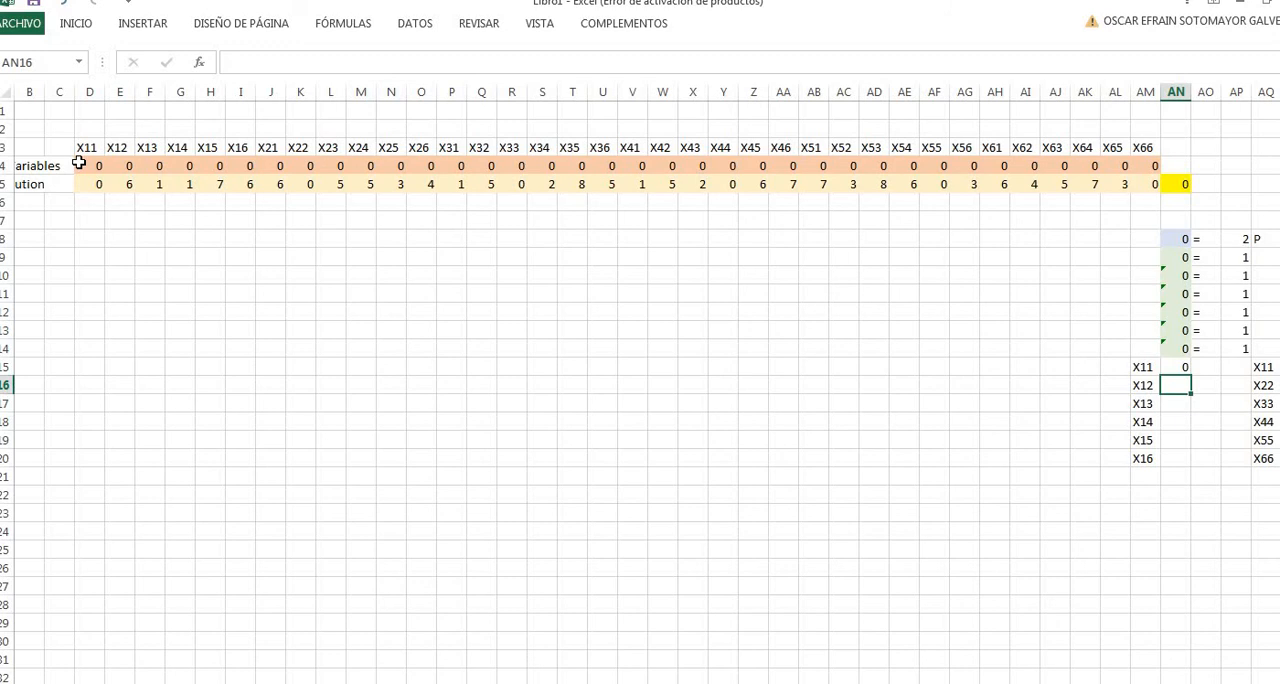
{"action": "left_click", "coordinate": [1236, 367]}
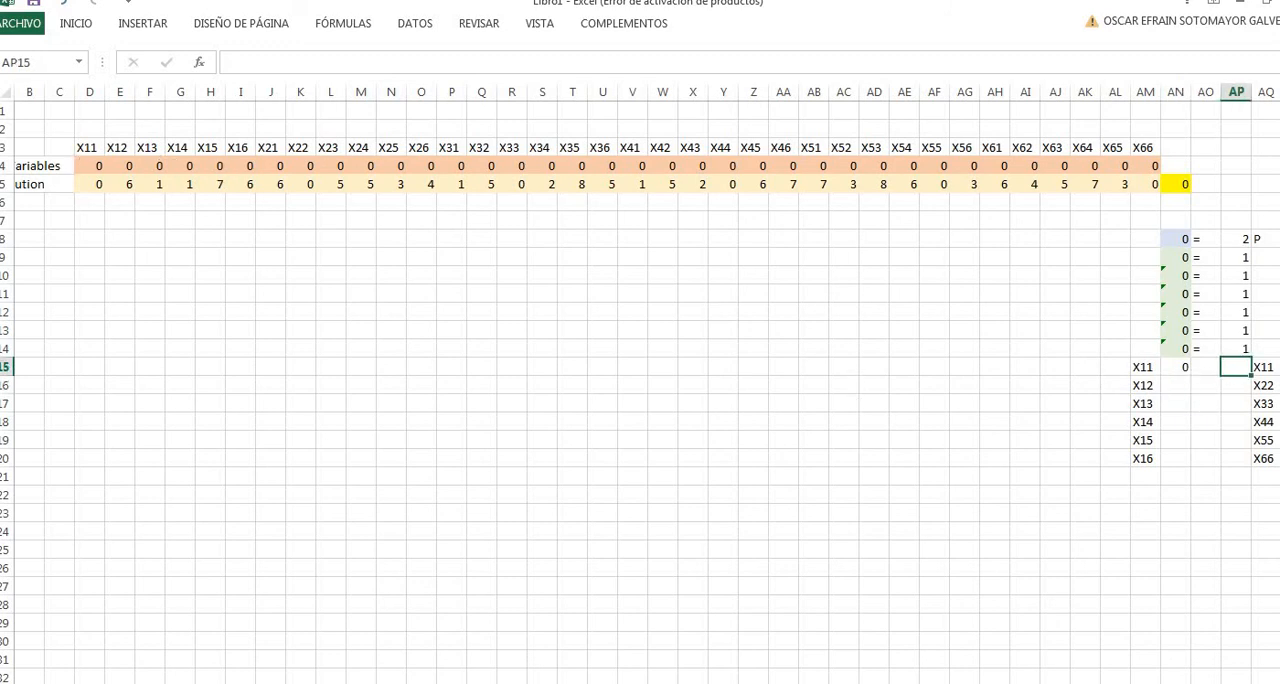
{"action": "type", "text": "="}
{"action": "left_click", "coordinate": [96, 168]}
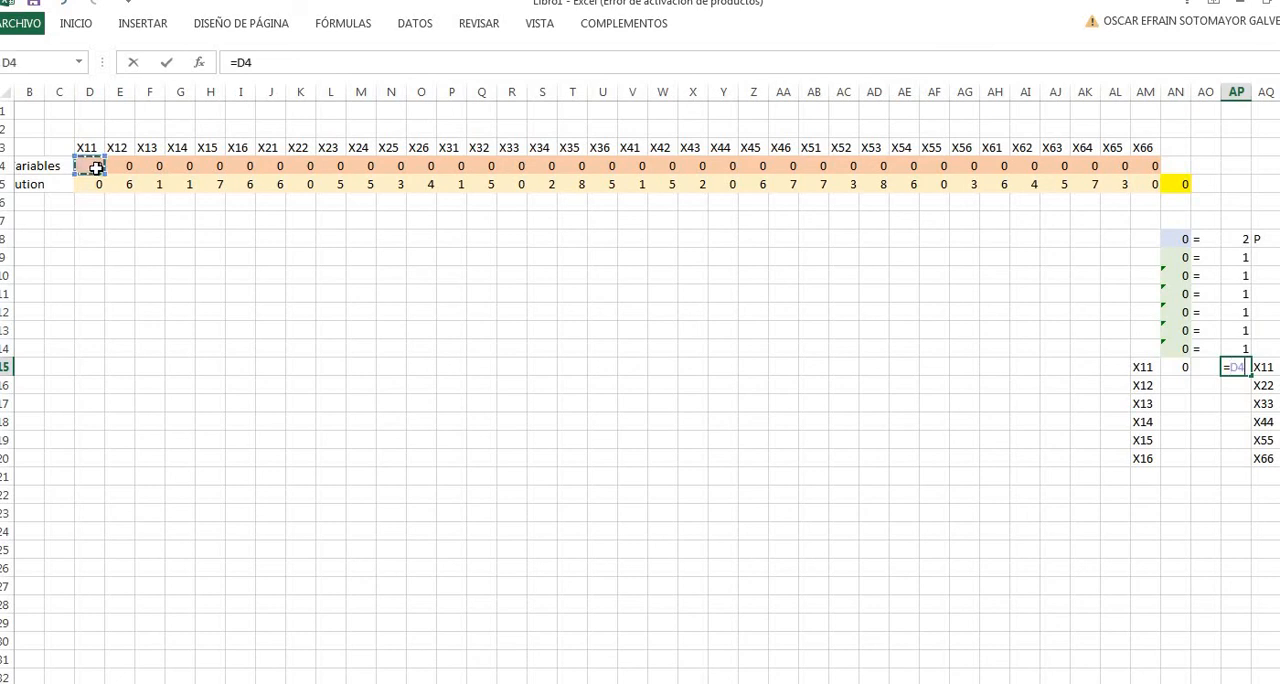
{"action": "key", "text": "Return"}
- Link the X12 and X22 seed constraint row to its variables with =E4 in AN16 and =K4 in AP16
{"action": "left_click", "coordinate": [1176, 389]}
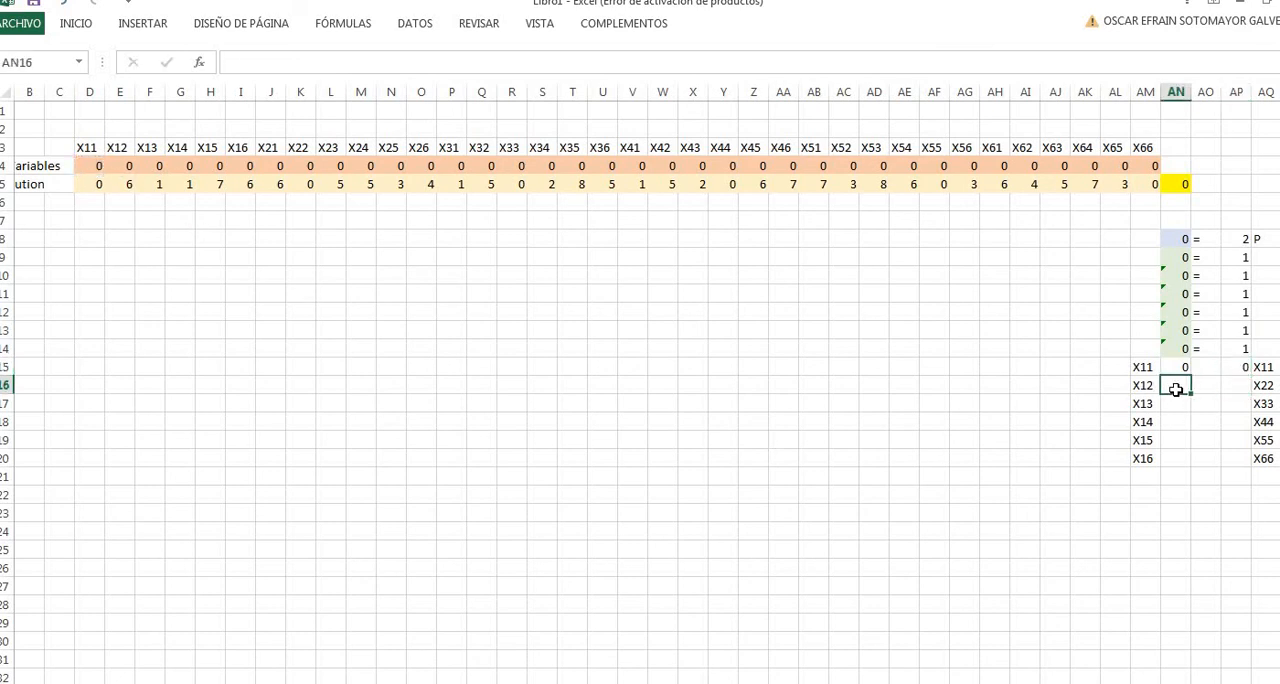
{"action": "type", "text": "="}
{"action": "left_click", "coordinate": [128, 168]}
{"action": "key", "text": "Return"}
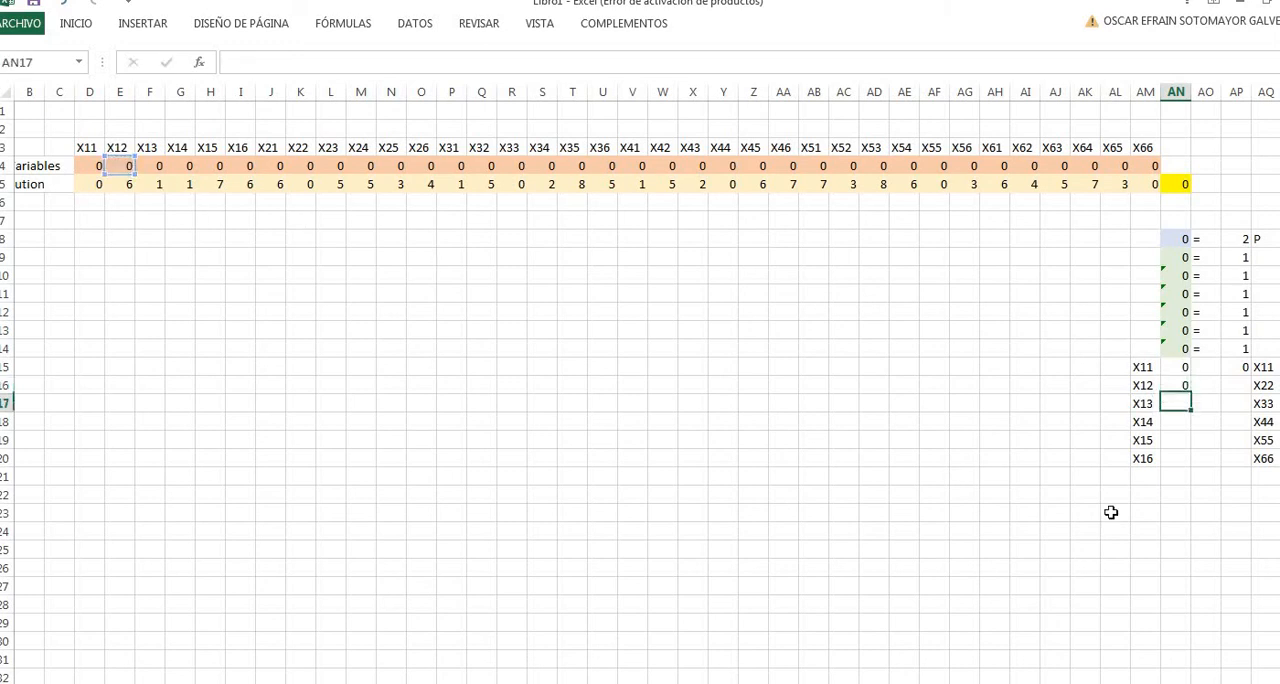
{"action": "left_click", "coordinate": [1236, 392]}
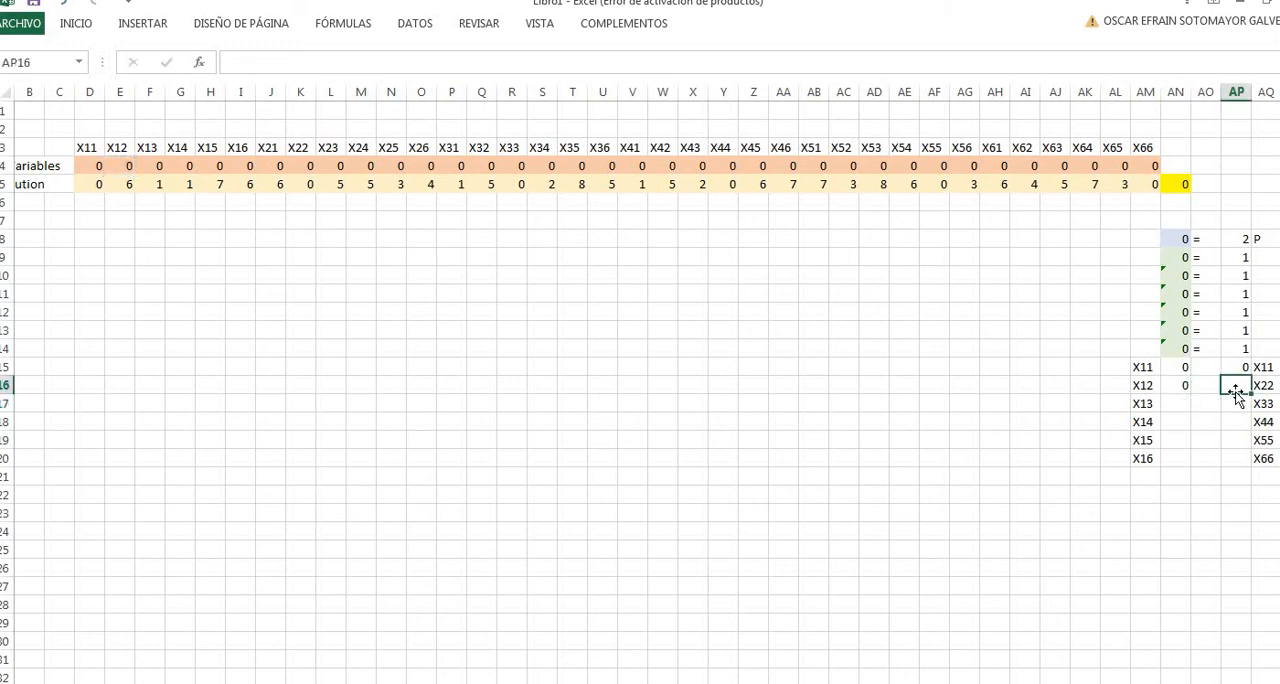
{"action": "type", "text": "="}
{"action": "left_click", "coordinate": [305, 168]}
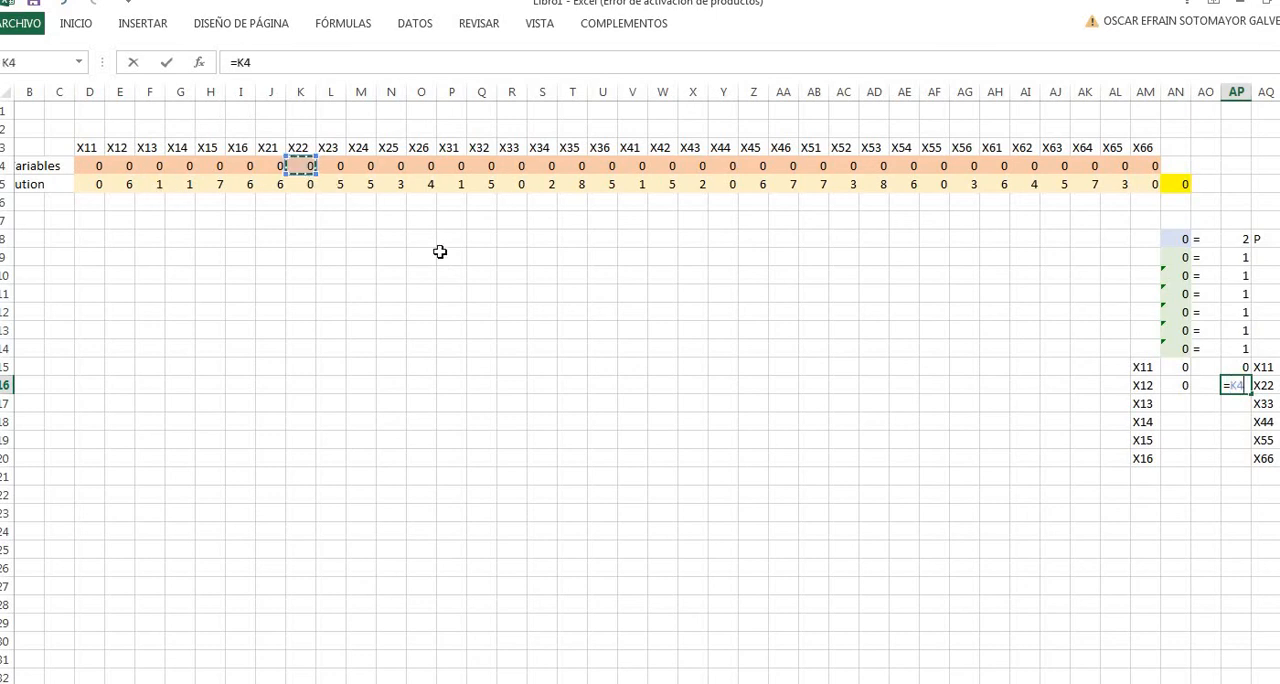
{"action": "key", "text": "Return"}
- Link the X13 and X33 seed constraint row to its variables with =F4 in AN17 and =R4 in AP17
{"action": "left_click", "coordinate": [1177, 406]}
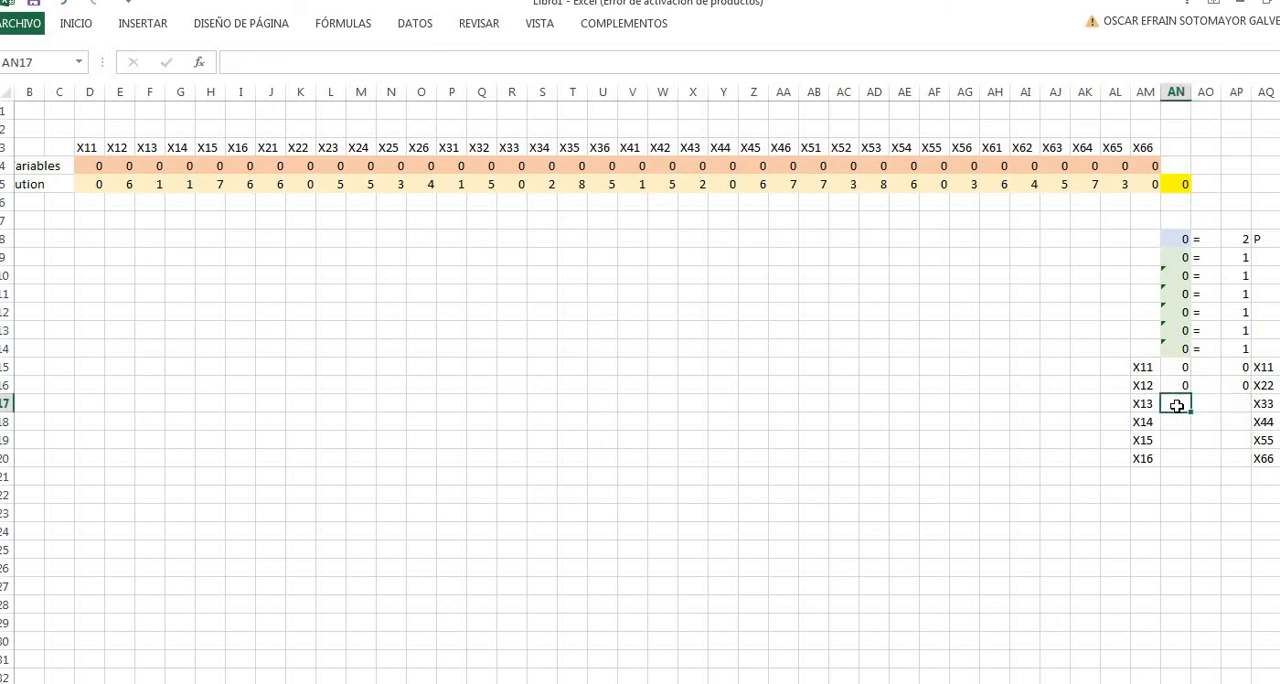
{"action": "type", "text": "="}
{"action": "left_click", "coordinate": [154, 165]}
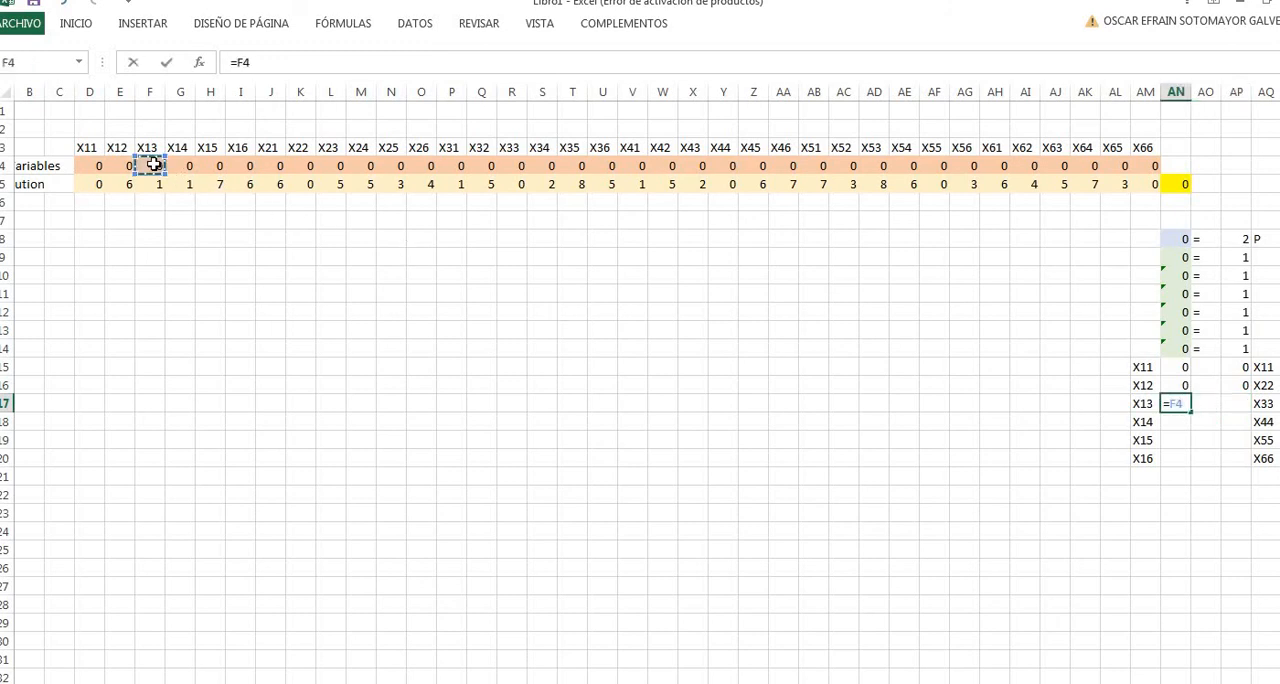
{"action": "key", "text": "Return"}
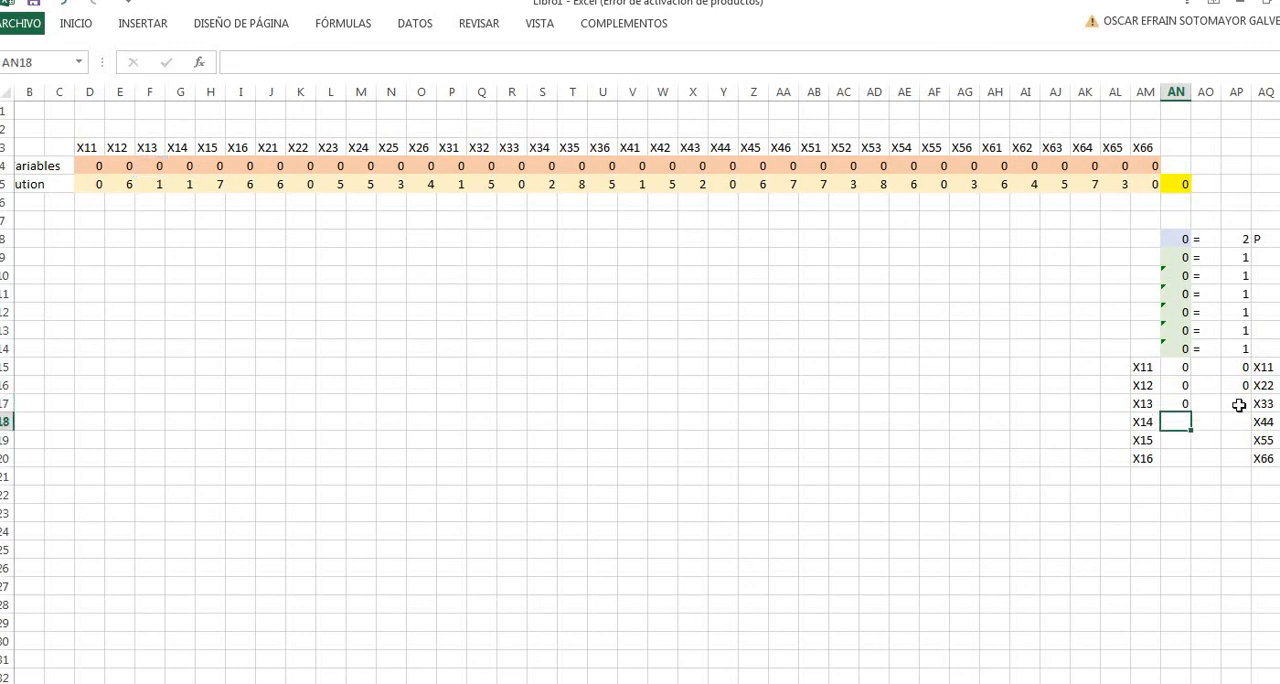
{"action": "left_click", "coordinate": [1238, 404]}
{"action": "type", "text": "="}
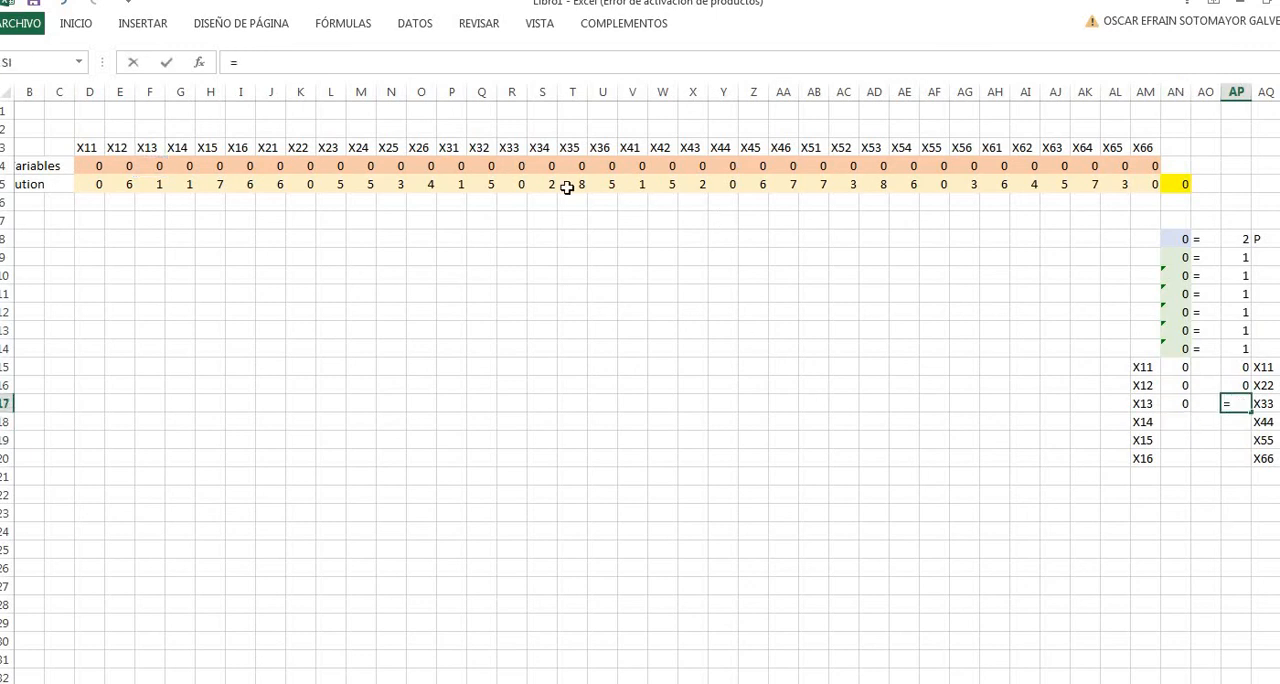
{"action": "left_click", "coordinate": [514, 166]}
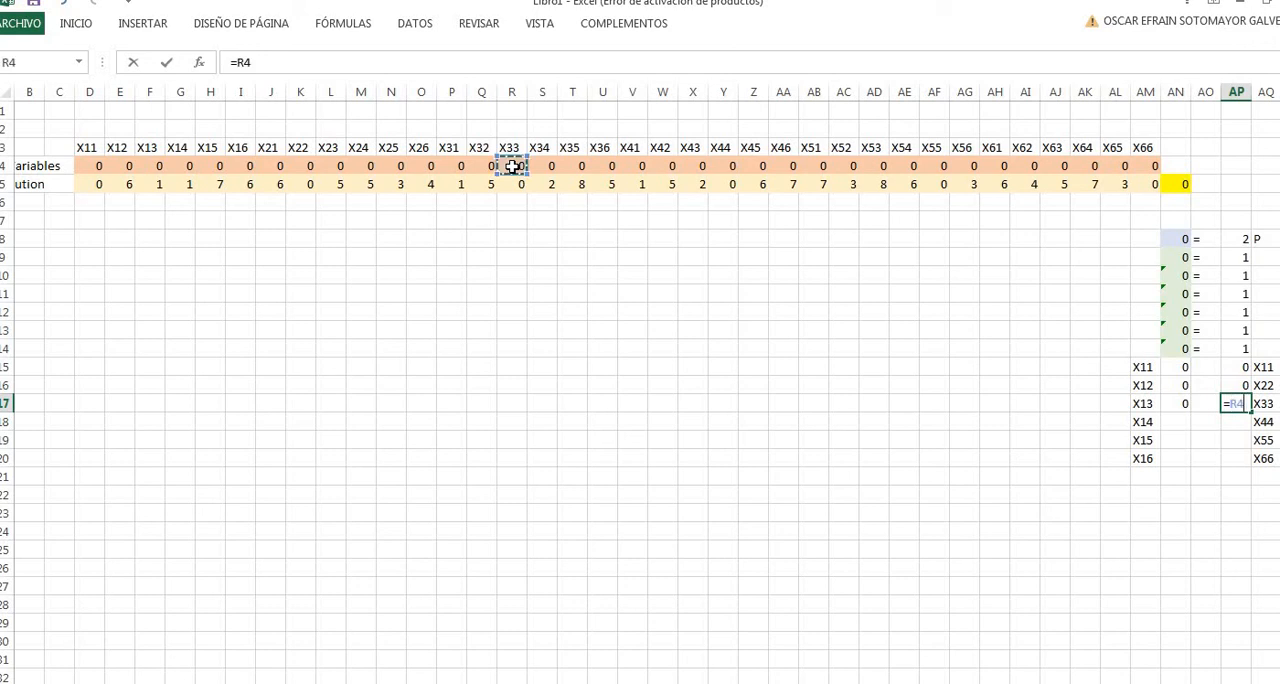
{"action": "key", "text": "Return"}
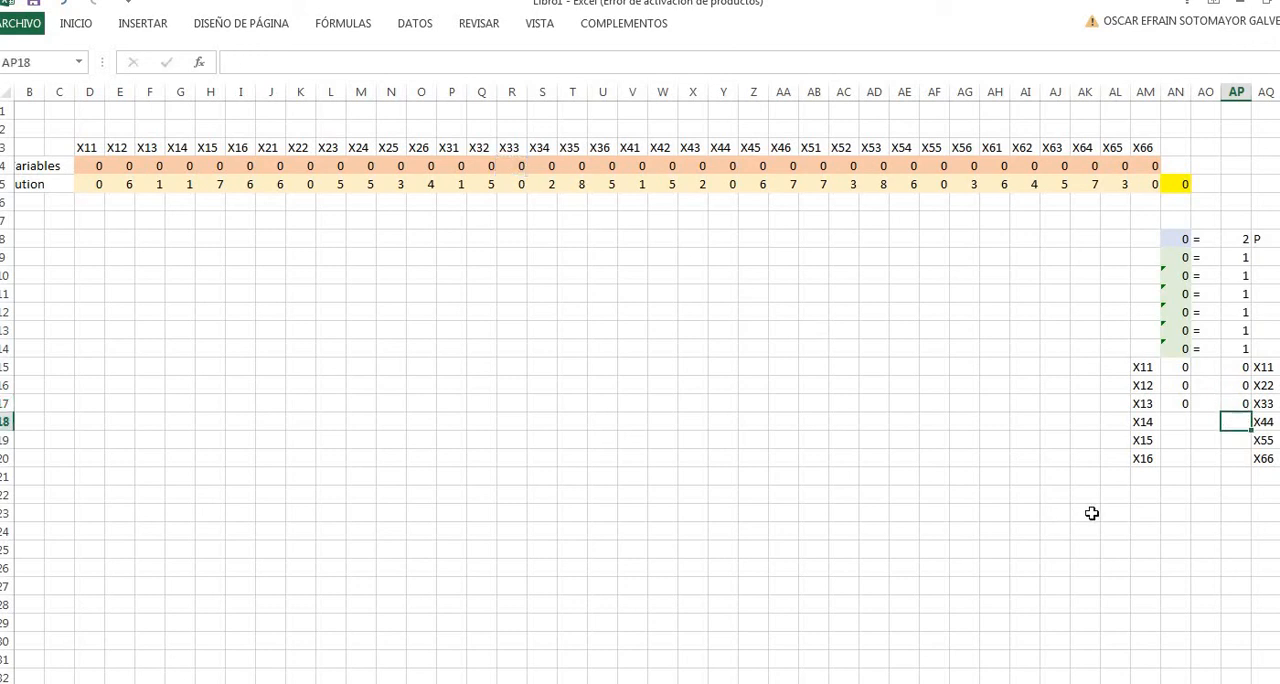
- Link the X14 and X44 seed constraint row to its variables with =G4 in AN18 and =Y4 in AP18
{"action": "left_click", "coordinate": [1183, 421]}
{"action": "type", "text": "="}
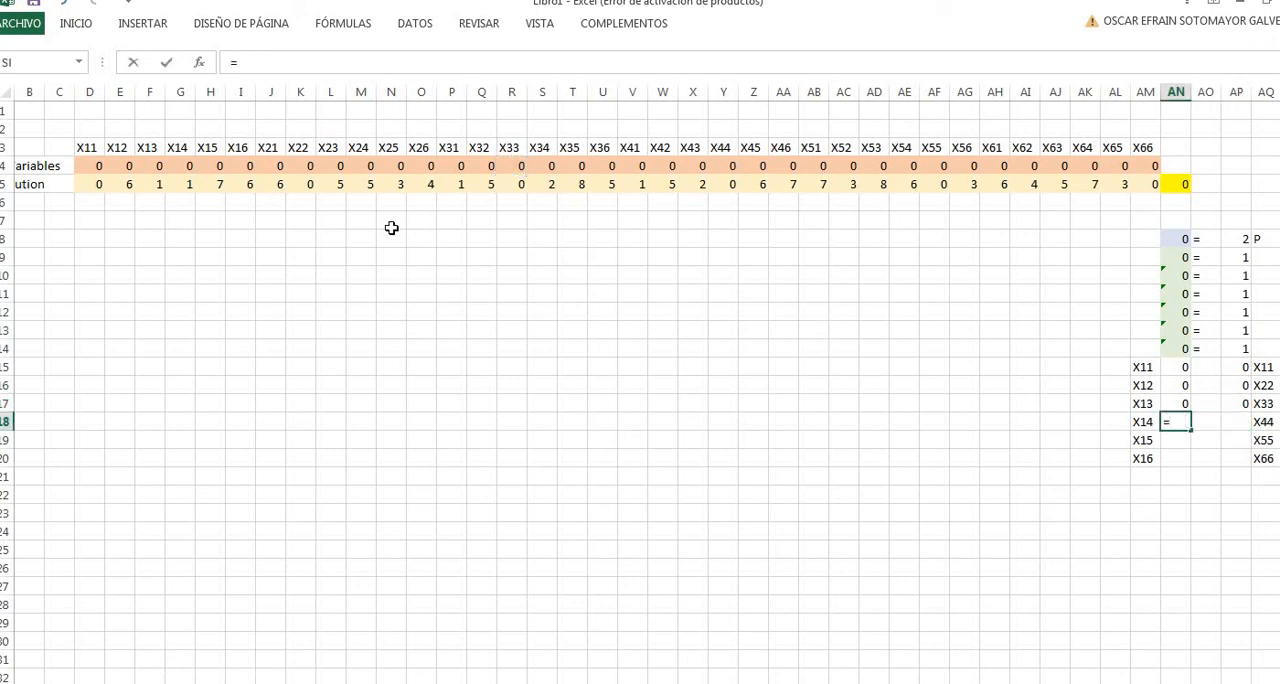
{"action": "left_click", "coordinate": [176, 167]}
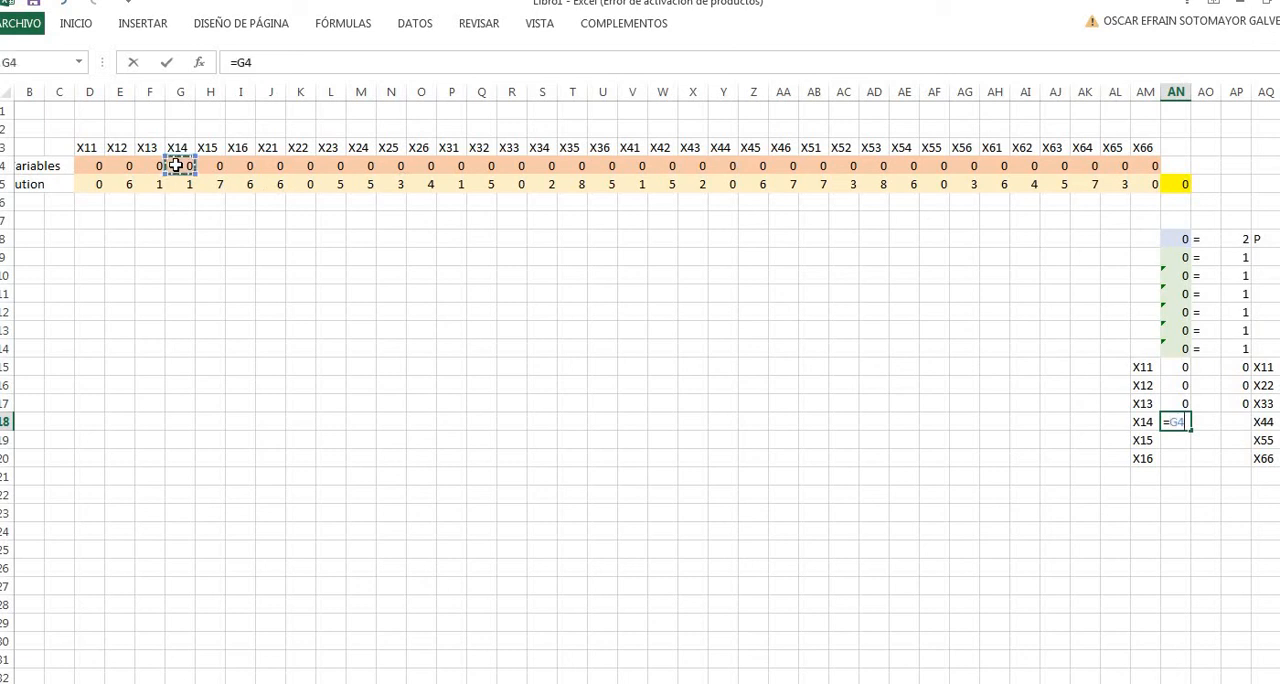
{"action": "key", "text": "Return"}
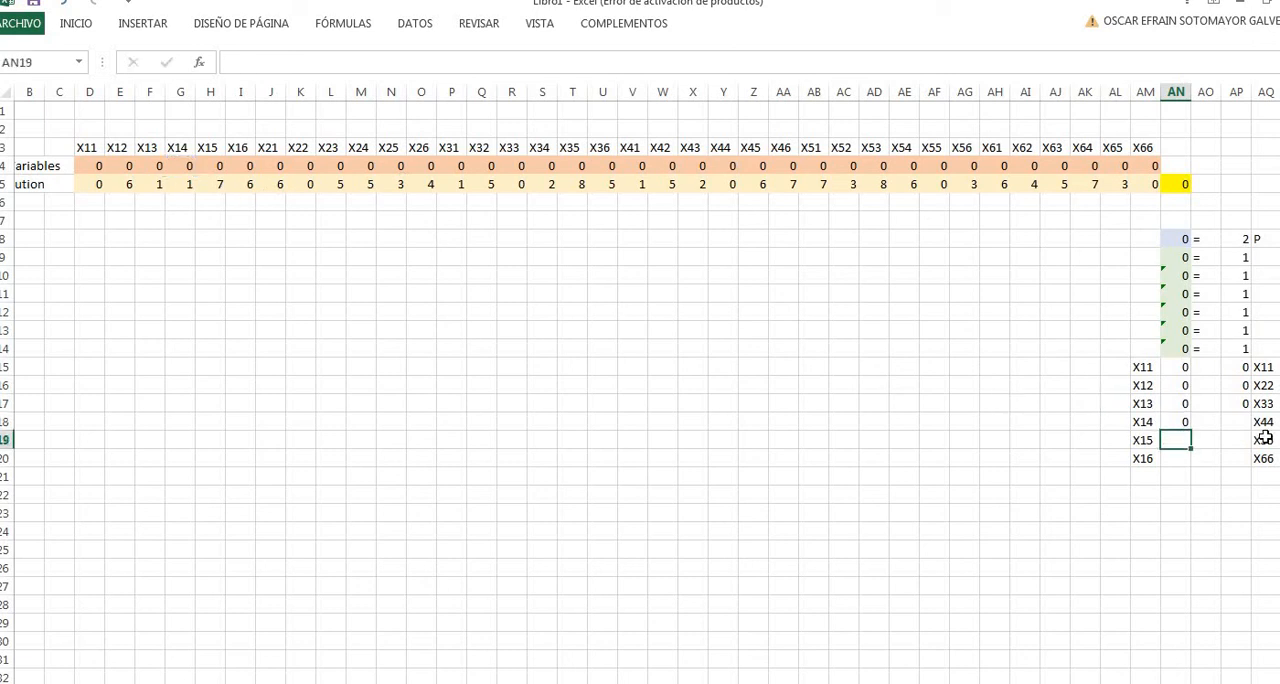
{"action": "left_click", "coordinate": [1243, 421]}
{"action": "type", "text": "="}
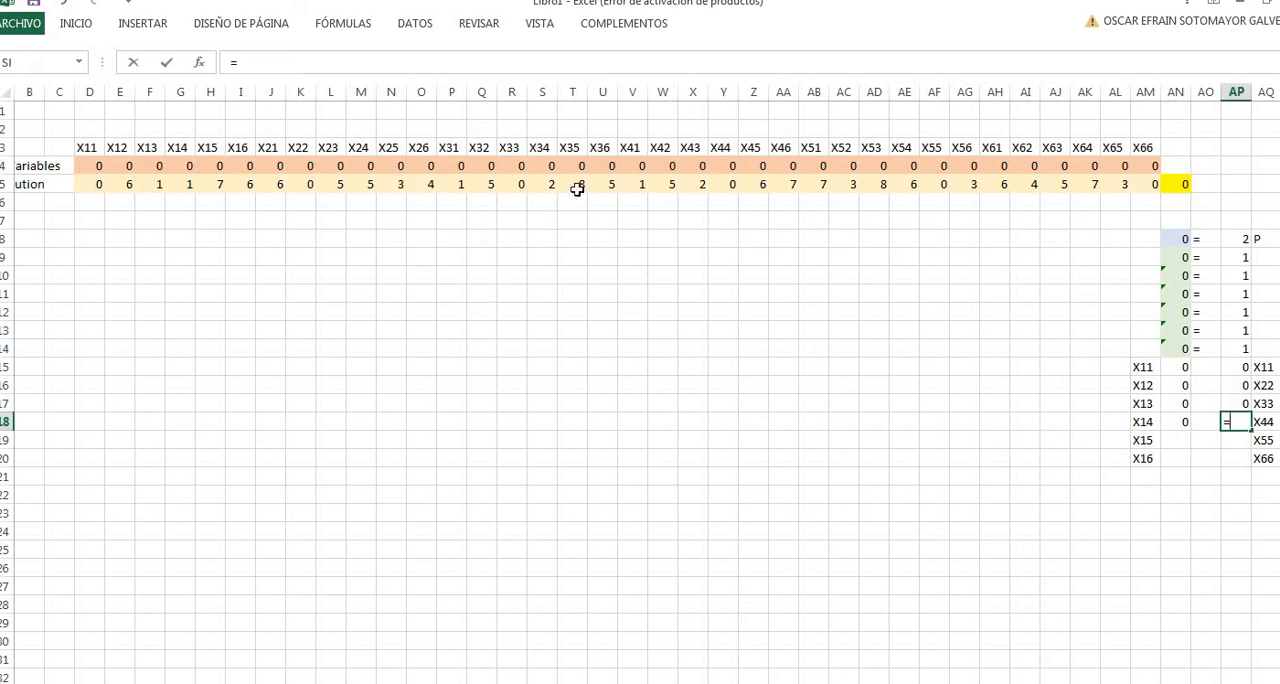
{"action": "left_click", "coordinate": [721, 166]}
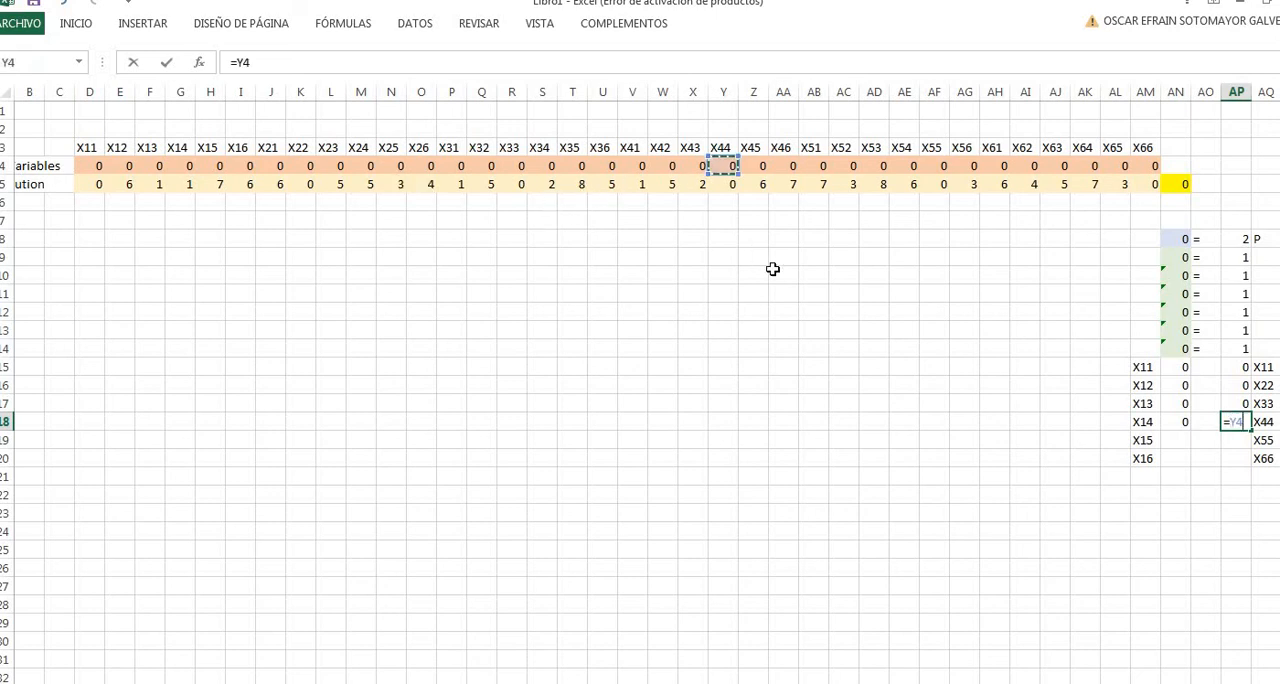
{"action": "key", "text": "Return"}
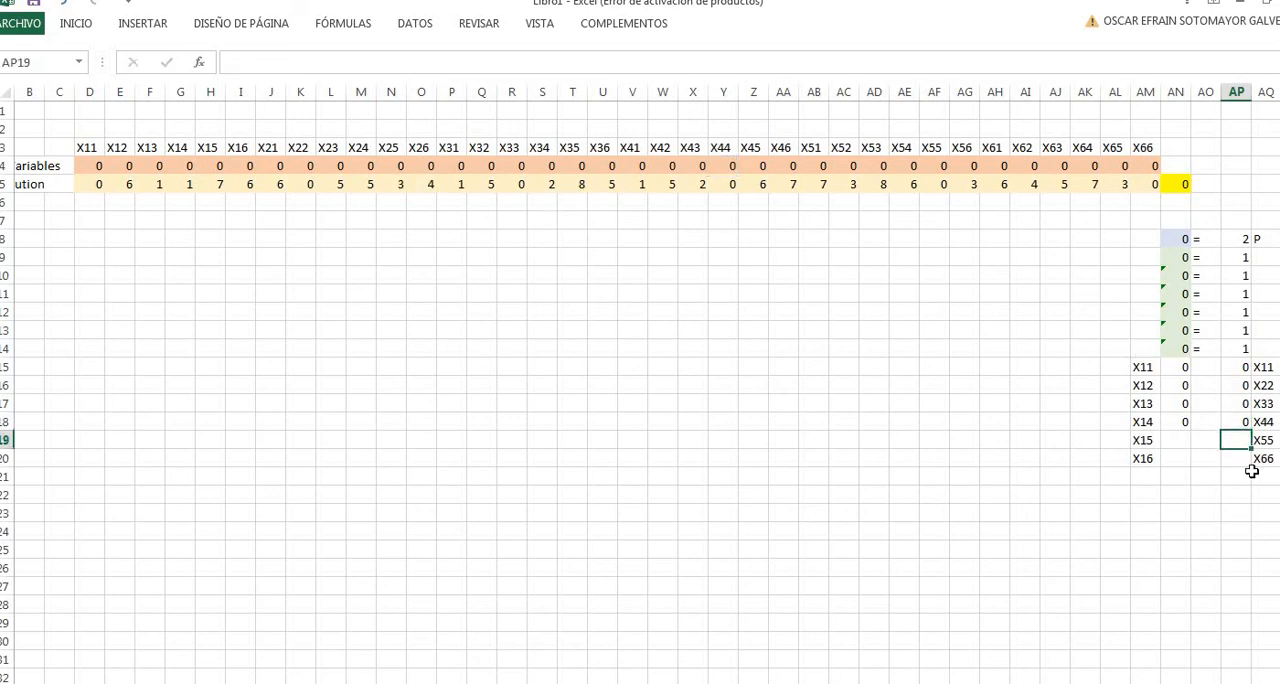
- Link the X15 and X55 seed constraint row to its variables with =H4 in AN19 and =AF4 in AP19
{"action": "left_click", "coordinate": [1174, 444]}
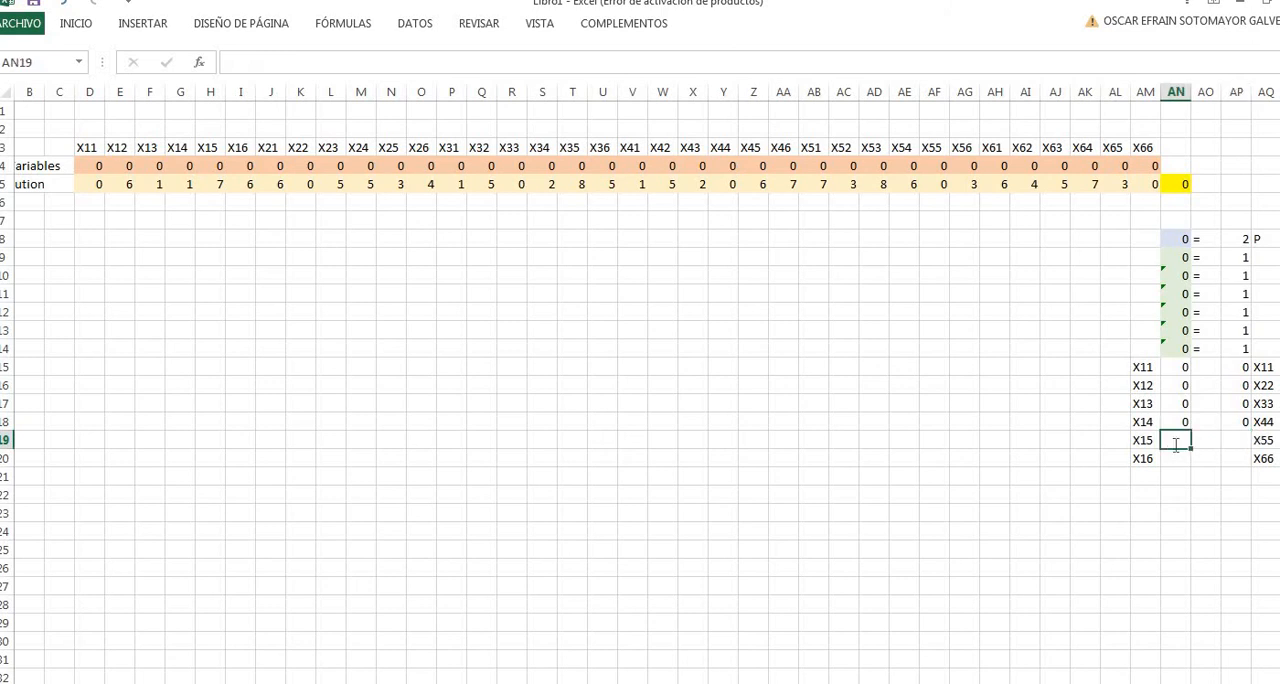
{"action": "type", "text": "="}
{"action": "left_click", "coordinate": [218, 166]}
{"action": "key", "text": "Return"}
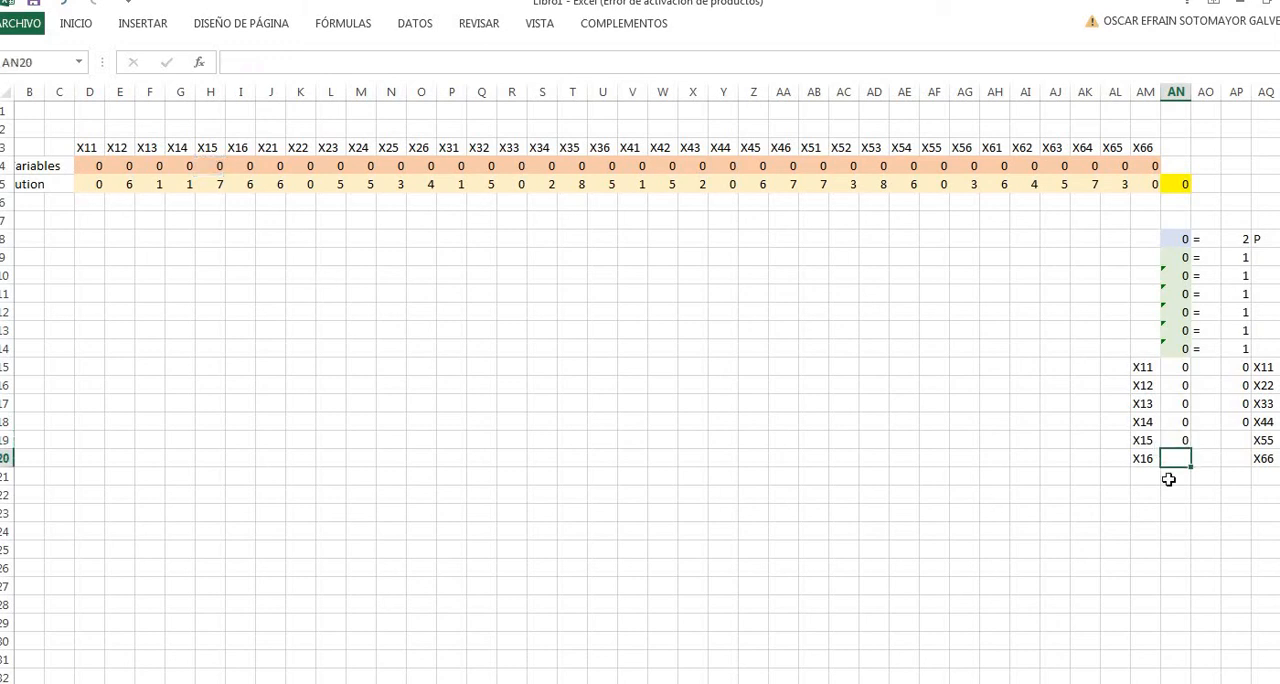
{"action": "left_click", "coordinate": [1236, 442]}
{"action": "type", "text": "="}
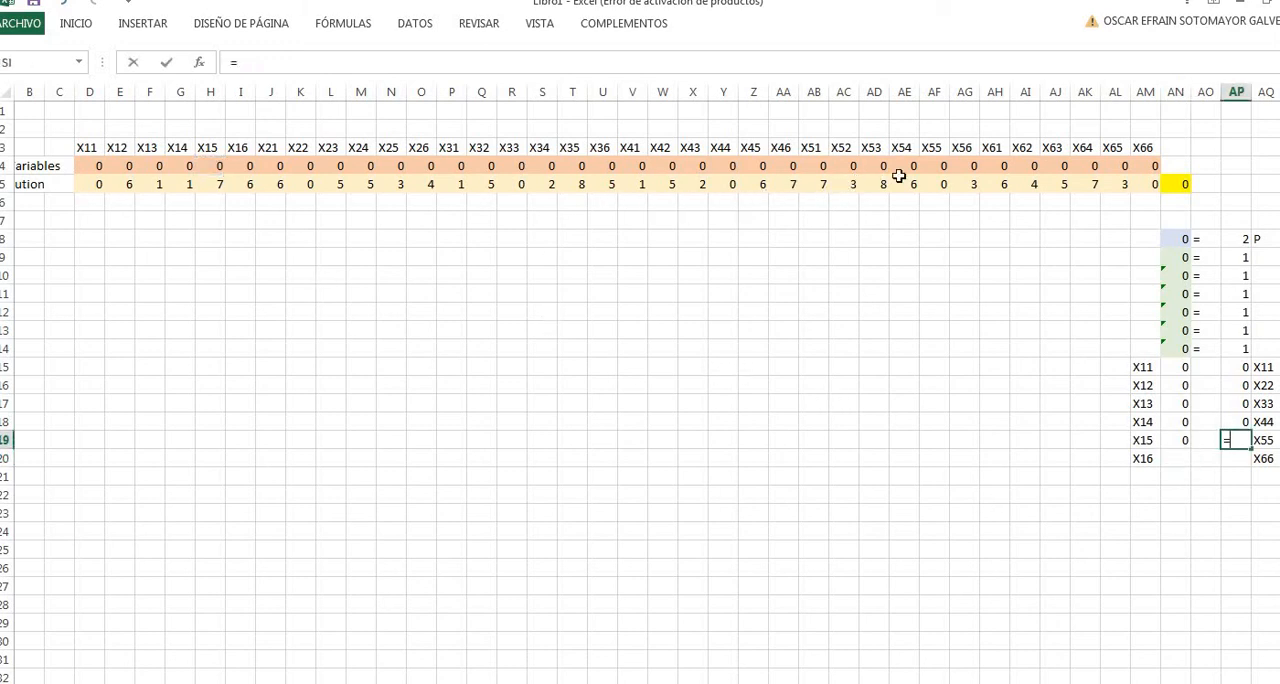
{"action": "left_click", "coordinate": [936, 168]}
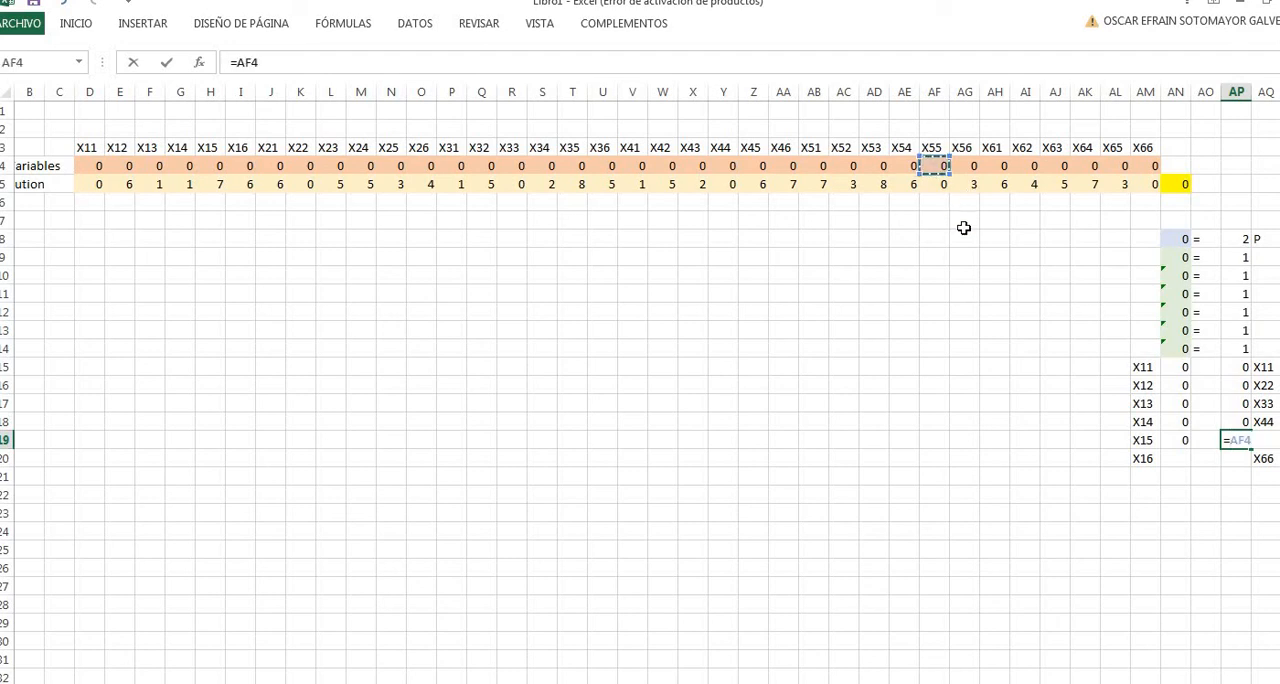
{"action": "key", "text": "Return"}
- Link the X16 and X66 seed constraint row to its variables with =I4 in AN20 and =AM4 in AP20
{"action": "left_click", "coordinate": [1176, 465]}
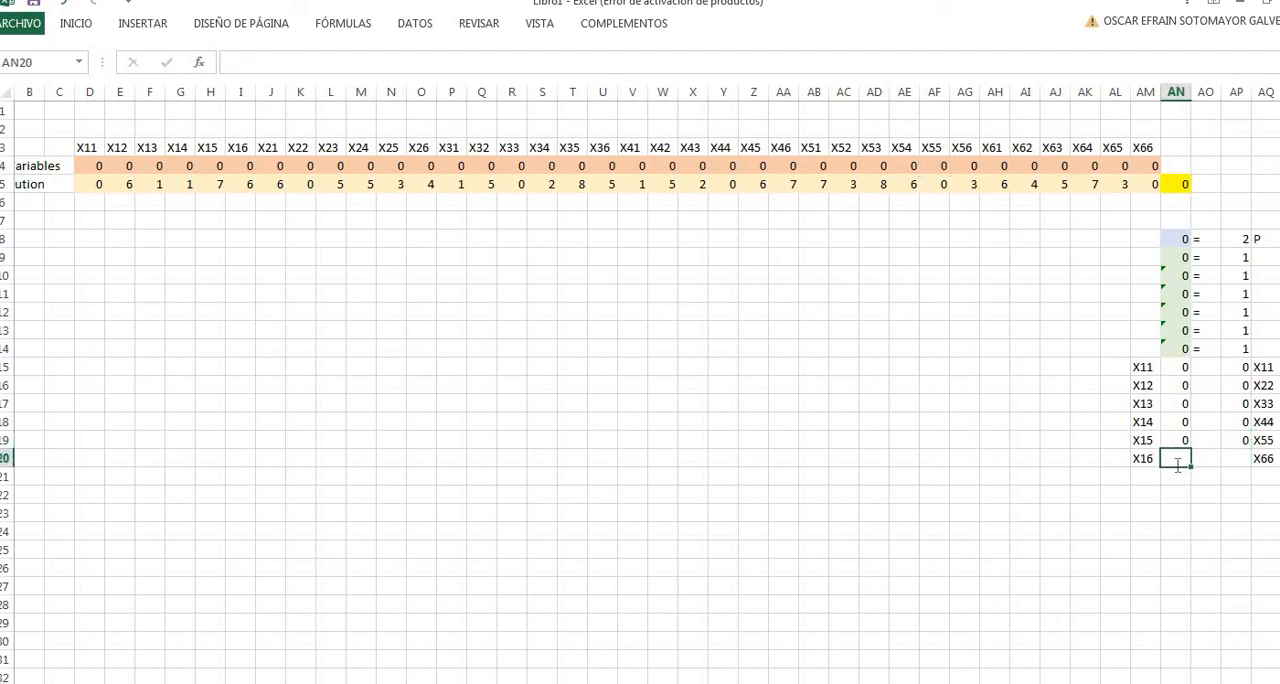
{"action": "type", "text": "="}
{"action": "left_click", "coordinate": [245, 167]}
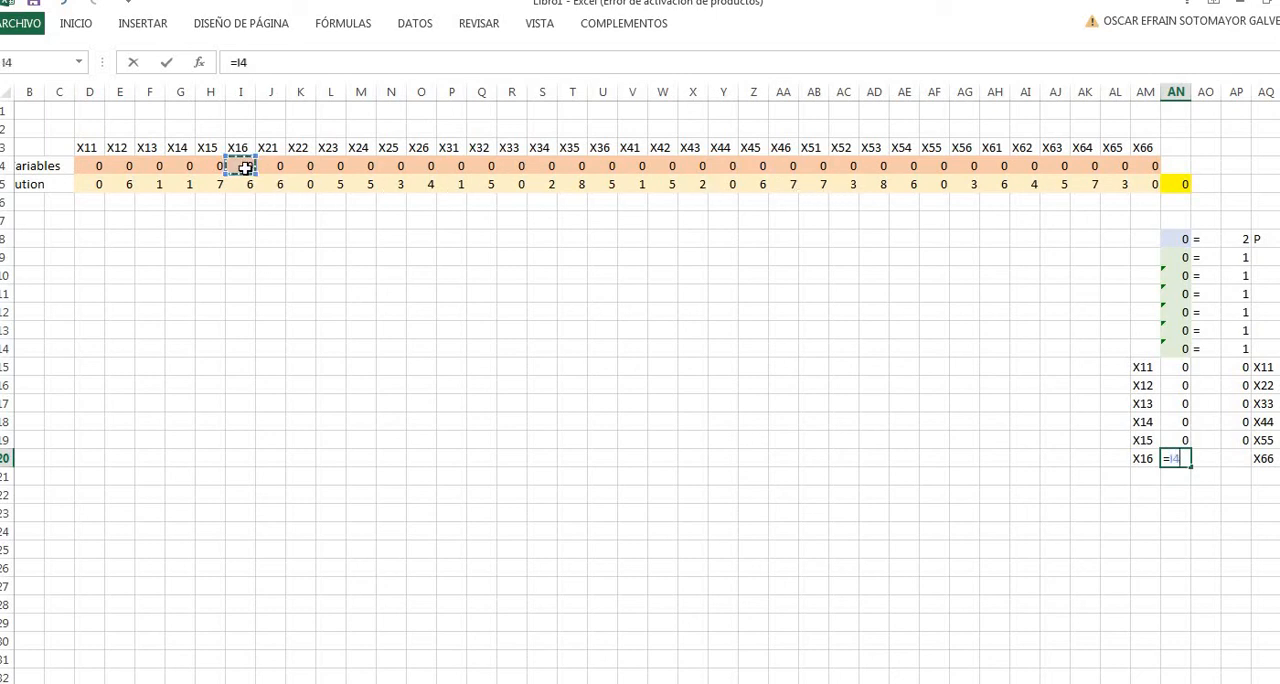
{"action": "key", "text": "Return"}
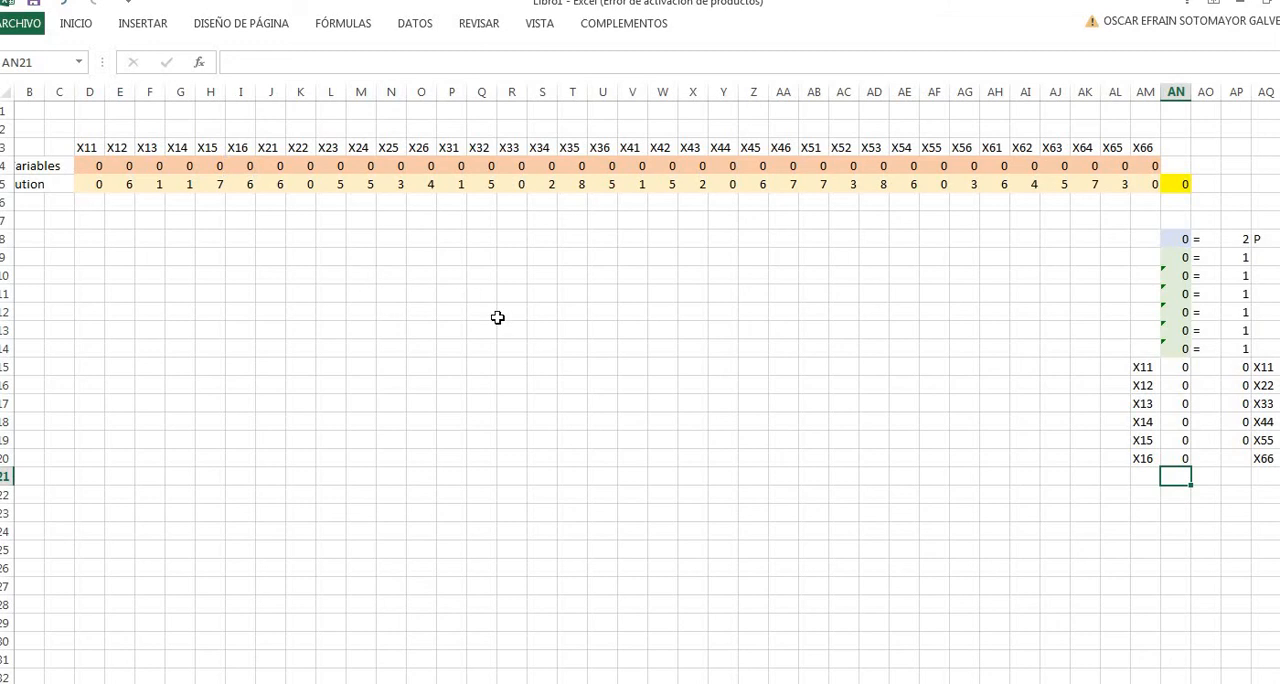
{"action": "left_click", "coordinate": [1234, 456]}
{"action": "type", "text": "="}
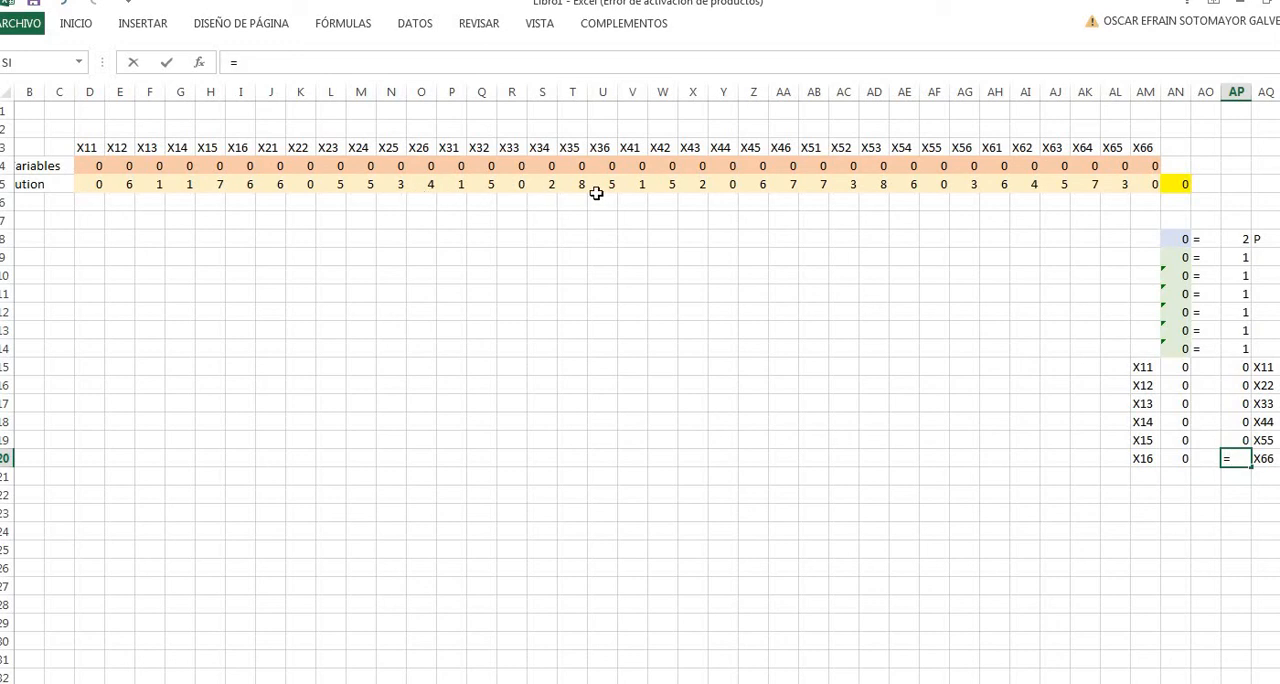
{"action": "left_click", "coordinate": [1153, 167]}
{"action": "key", "text": "Return"}
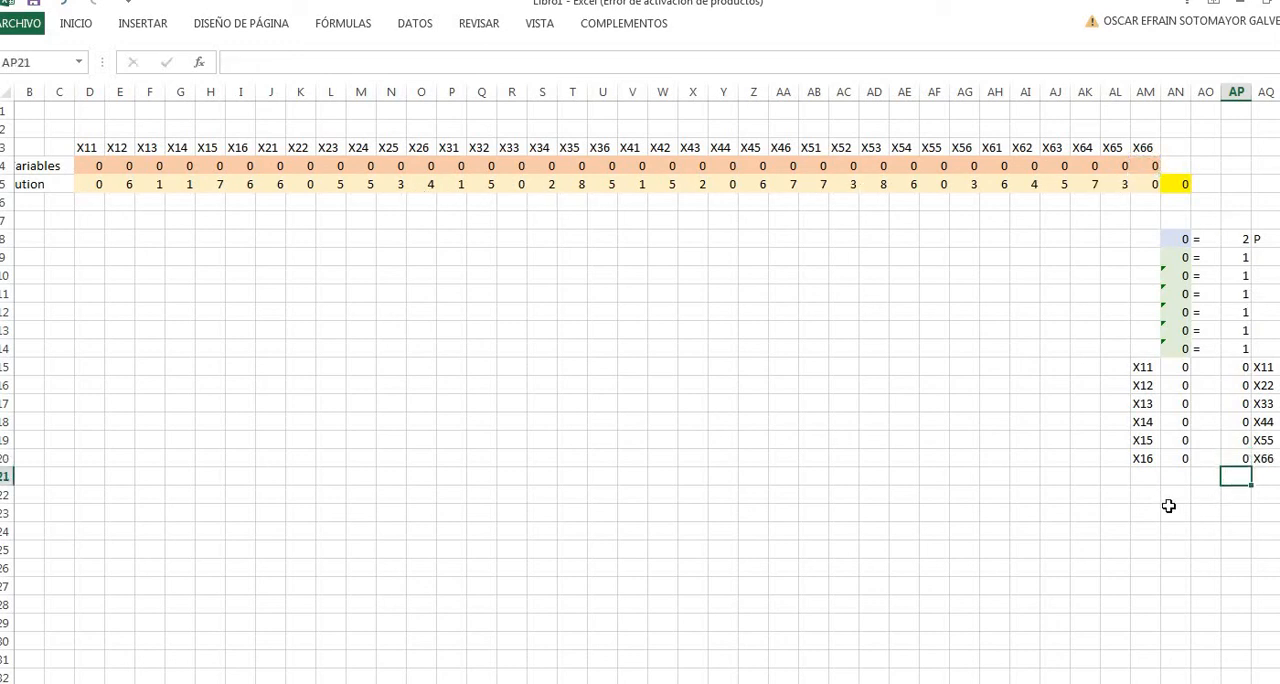
{"action": "left_click", "coordinate": [1168, 508]}
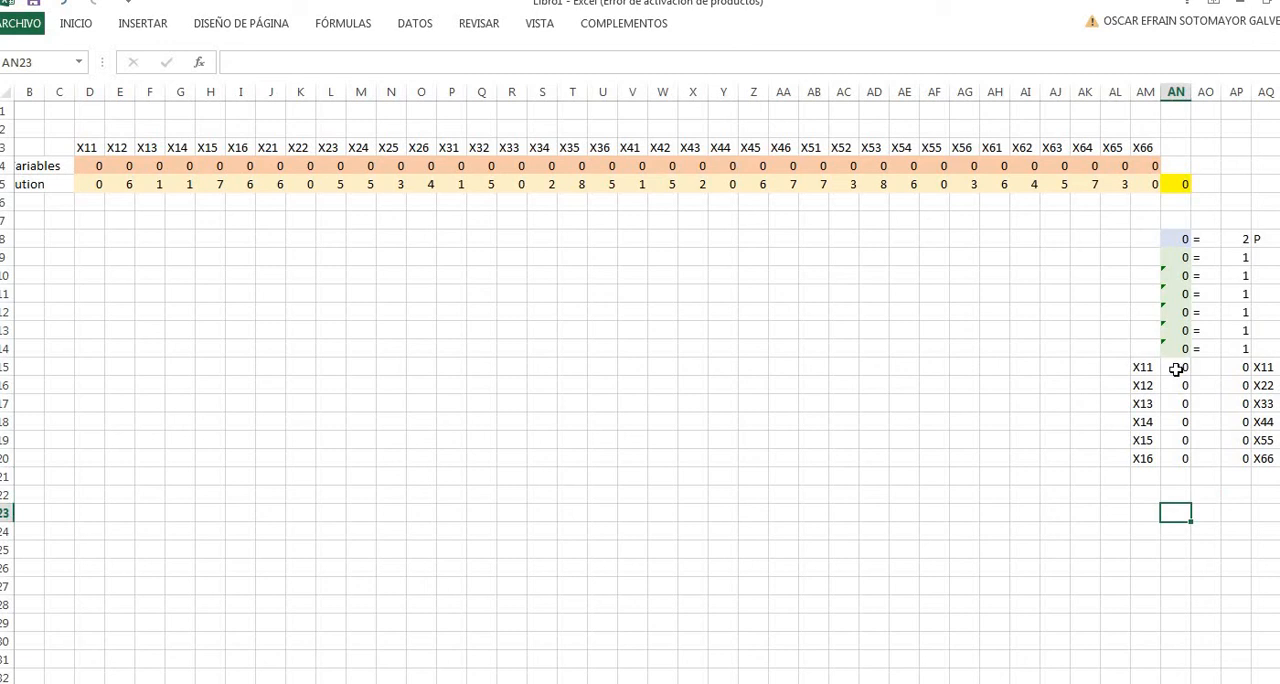
- Fill the seed constraint cells AN15:AN20 with the light gray theme color
{"action": "left_click_drag", "start_coordinate": [1176, 367], "coordinate": [1179, 458]}
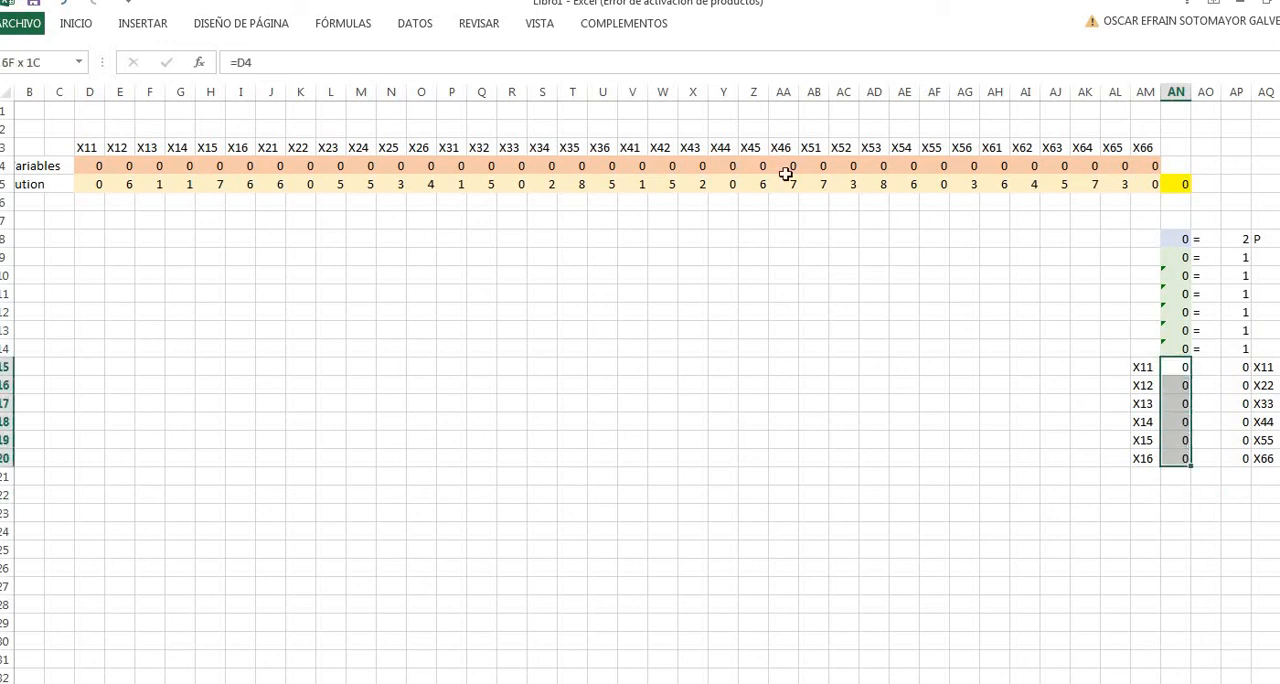
{"action": "left_click", "coordinate": [95, 27]}
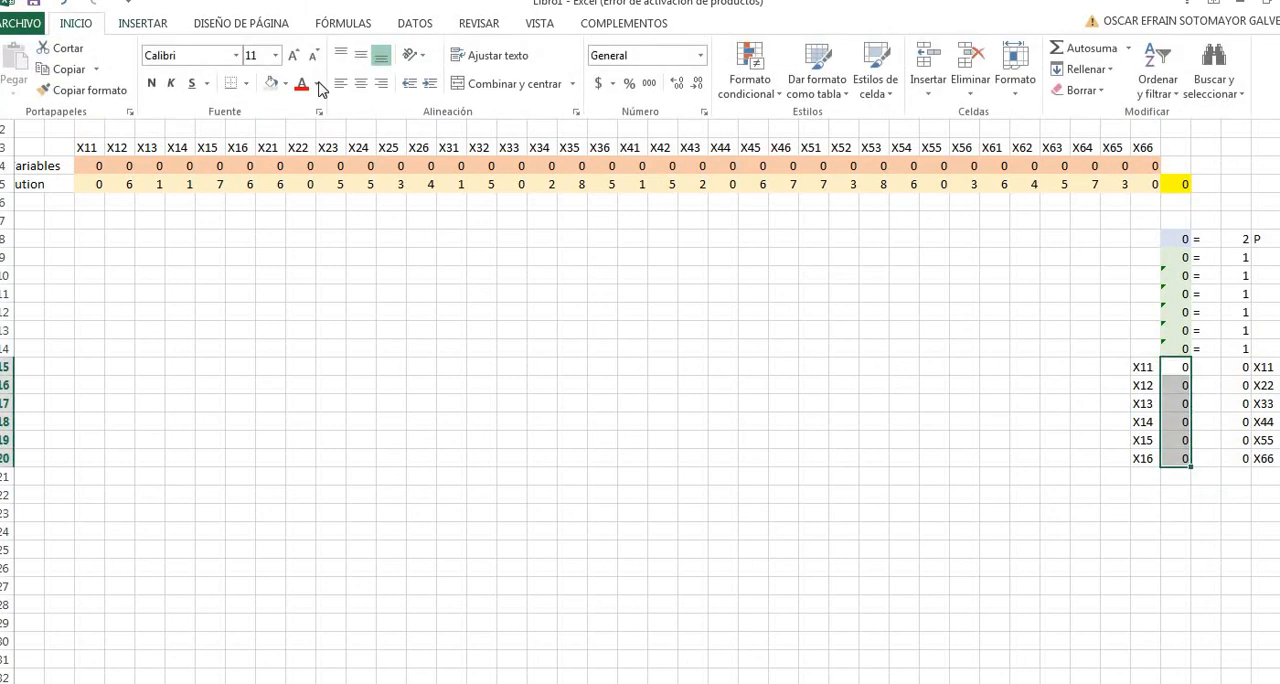
{"action": "left_click", "coordinate": [316, 84]}
{"action": "left_click", "coordinate": [286, 85]}
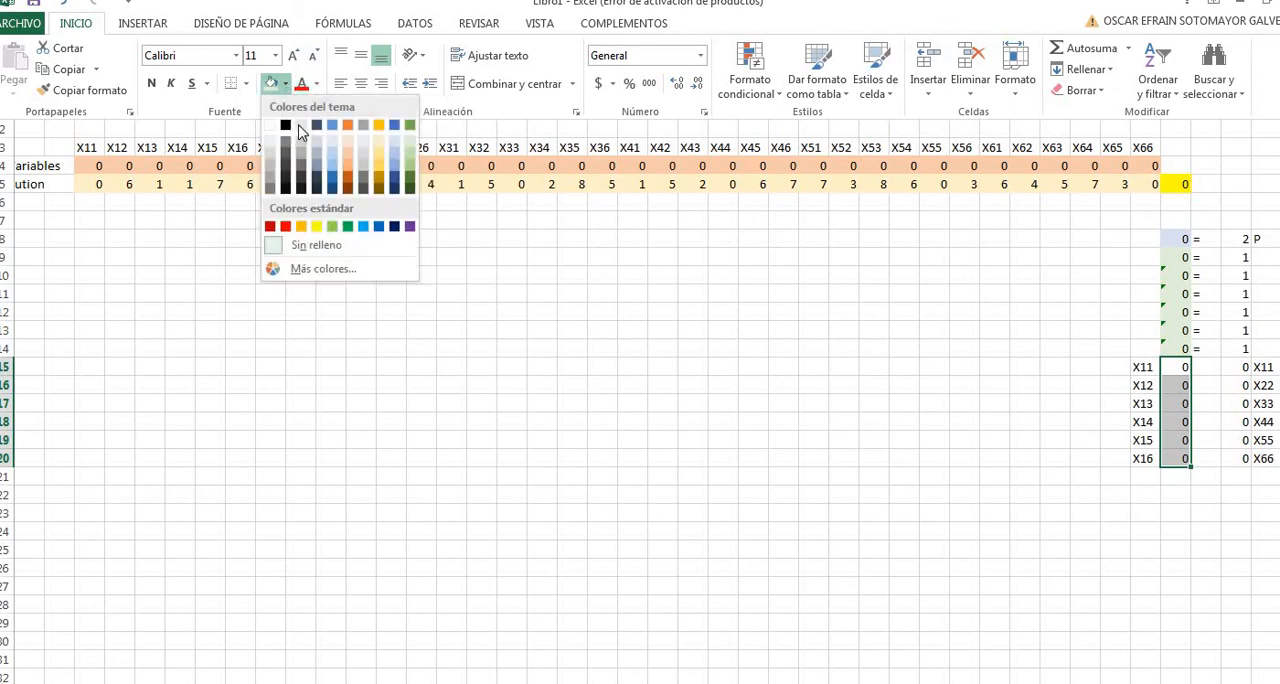
{"action": "left_click", "coordinate": [299, 126]}
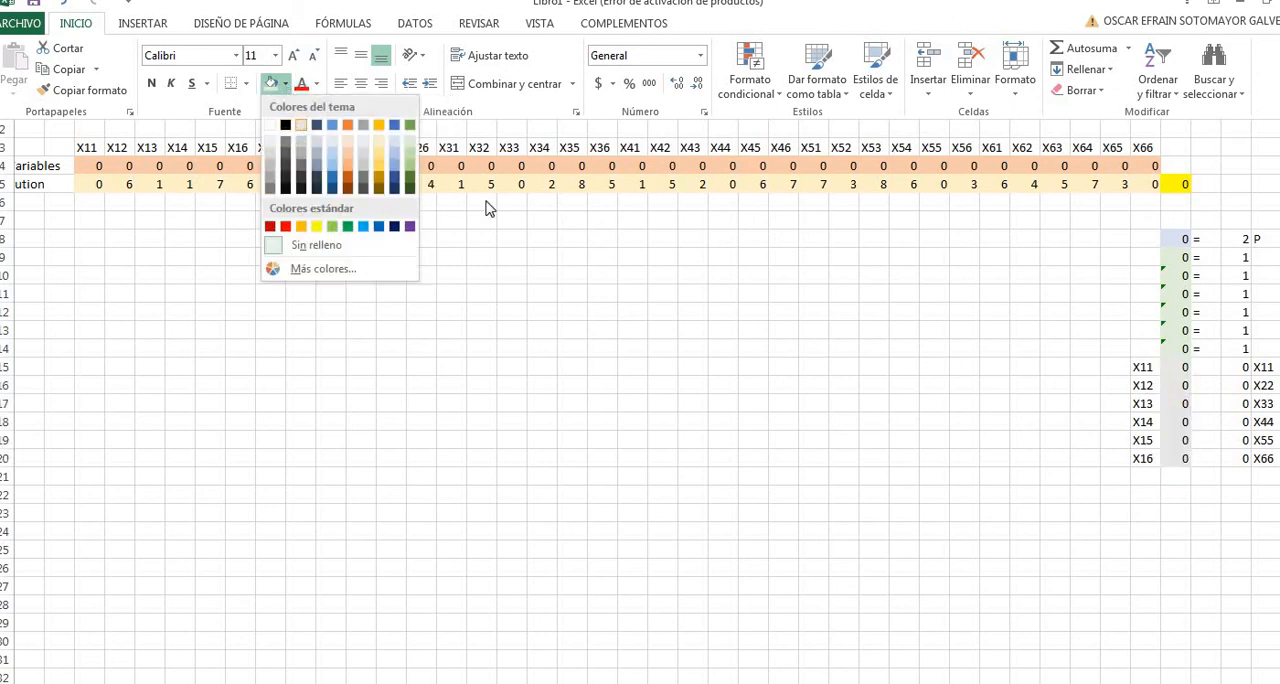
{"action": "left_click", "coordinate": [1237, 497]}
{"action": "left_click", "coordinate": [1152, 477]}
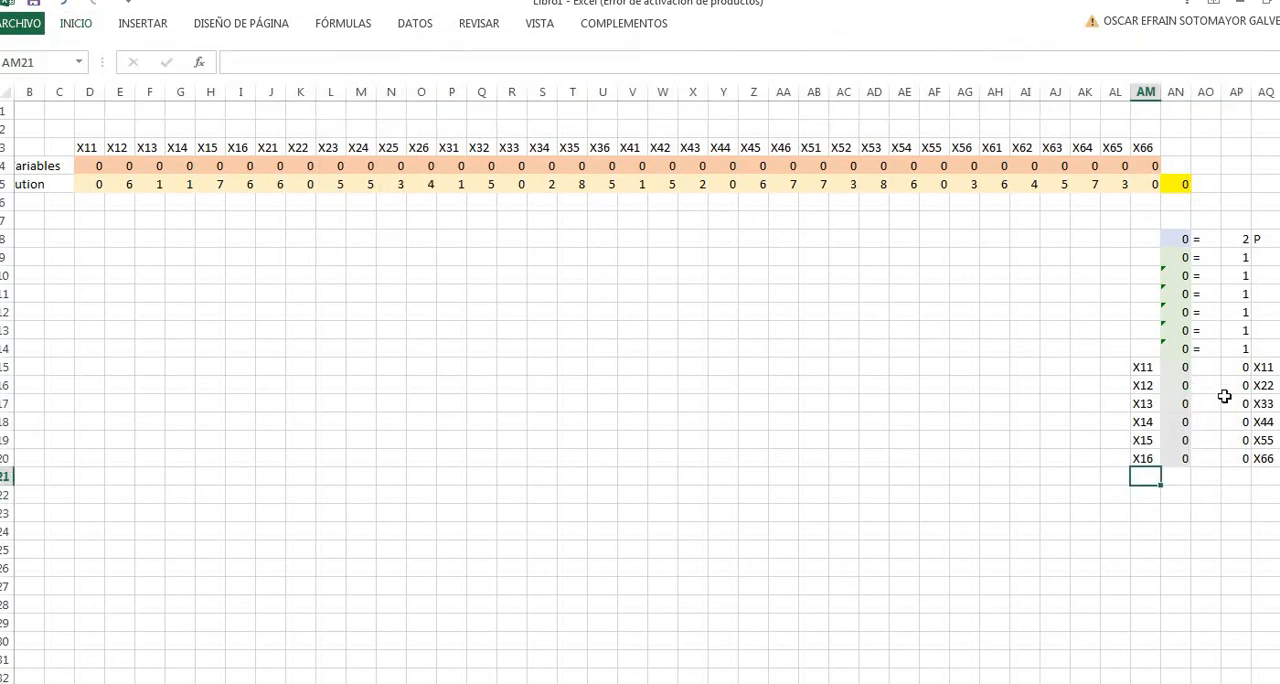
- Enter the text sign <= in AO15 and copy it down to AO20 for all six seed constraint rows
{"action": "left_click", "coordinate": [1201, 366]}
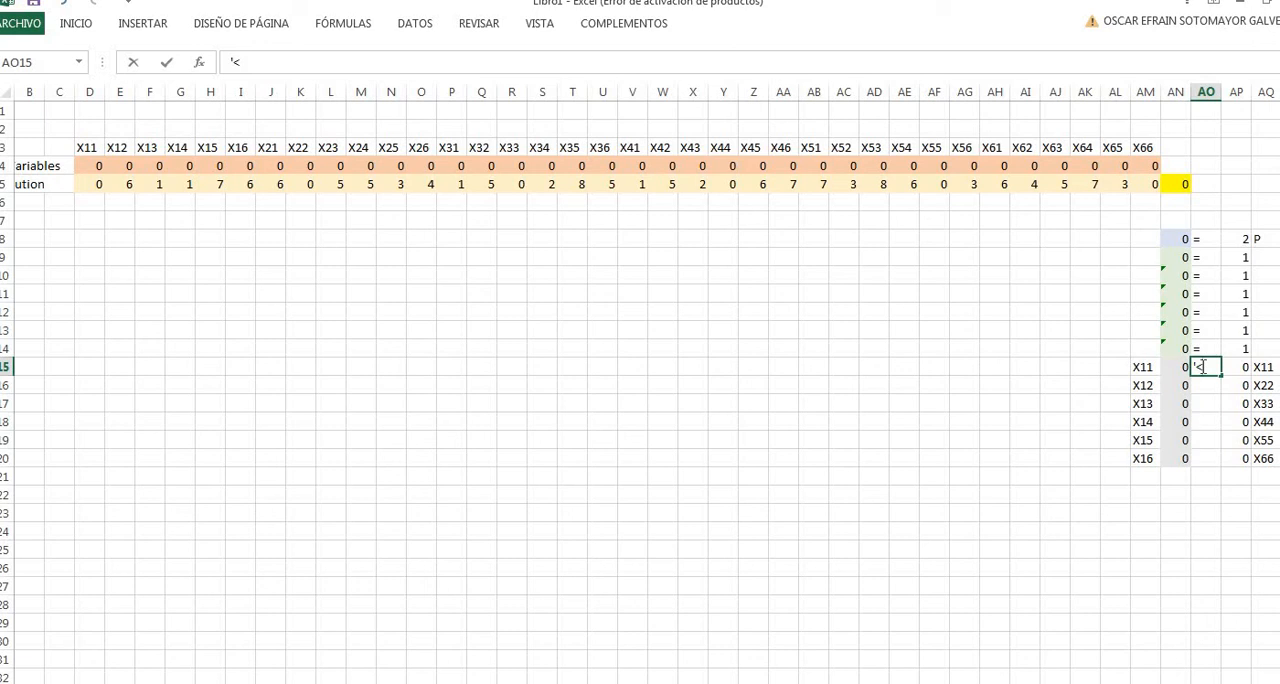
{"action": "type", "text": "'<="}
{"action": "key", "text": "Return"}
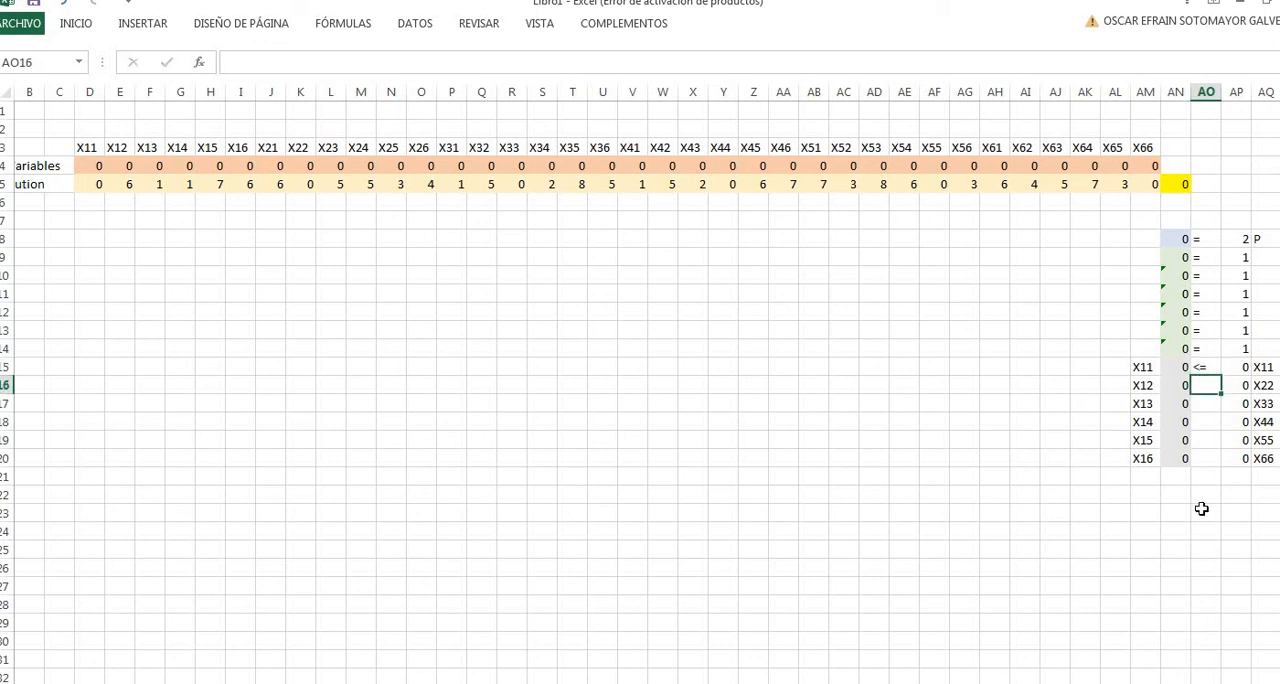
{"action": "left_click", "coordinate": [1204, 368]}
{"action": "left_click_drag", "start_coordinate": [1222, 435], "coordinate": [1222, 464]}
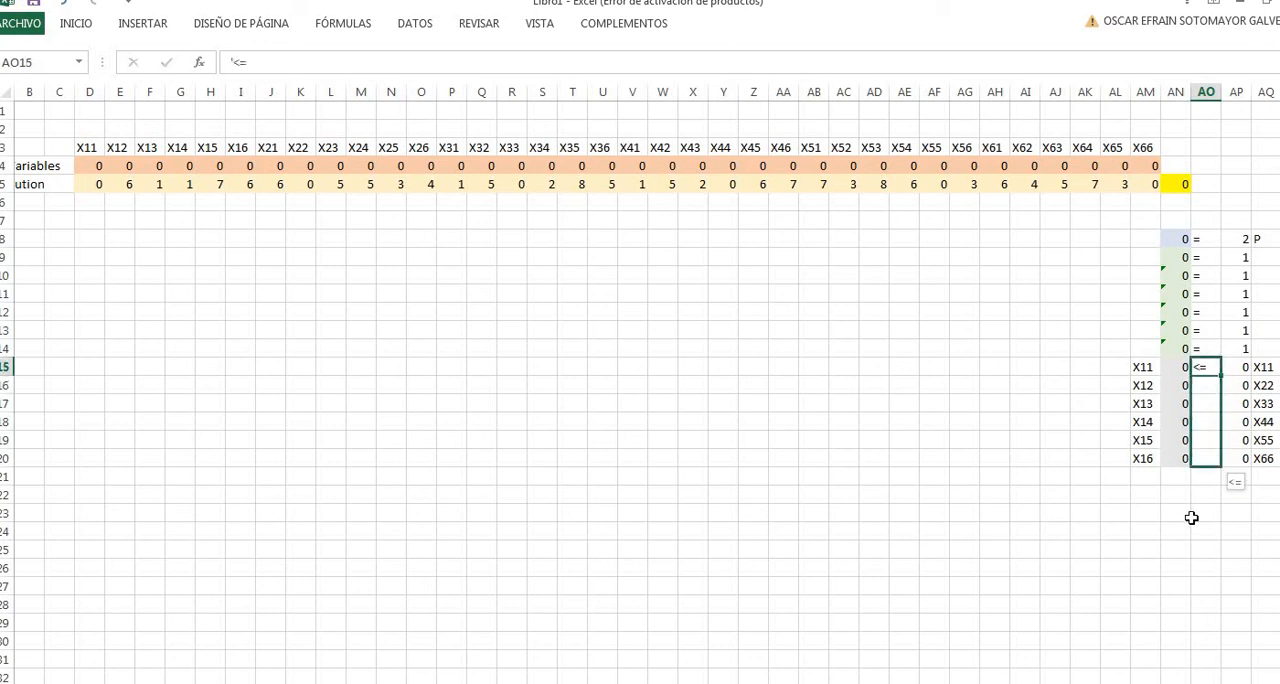
{"action": "left_click", "coordinate": [1193, 517]}
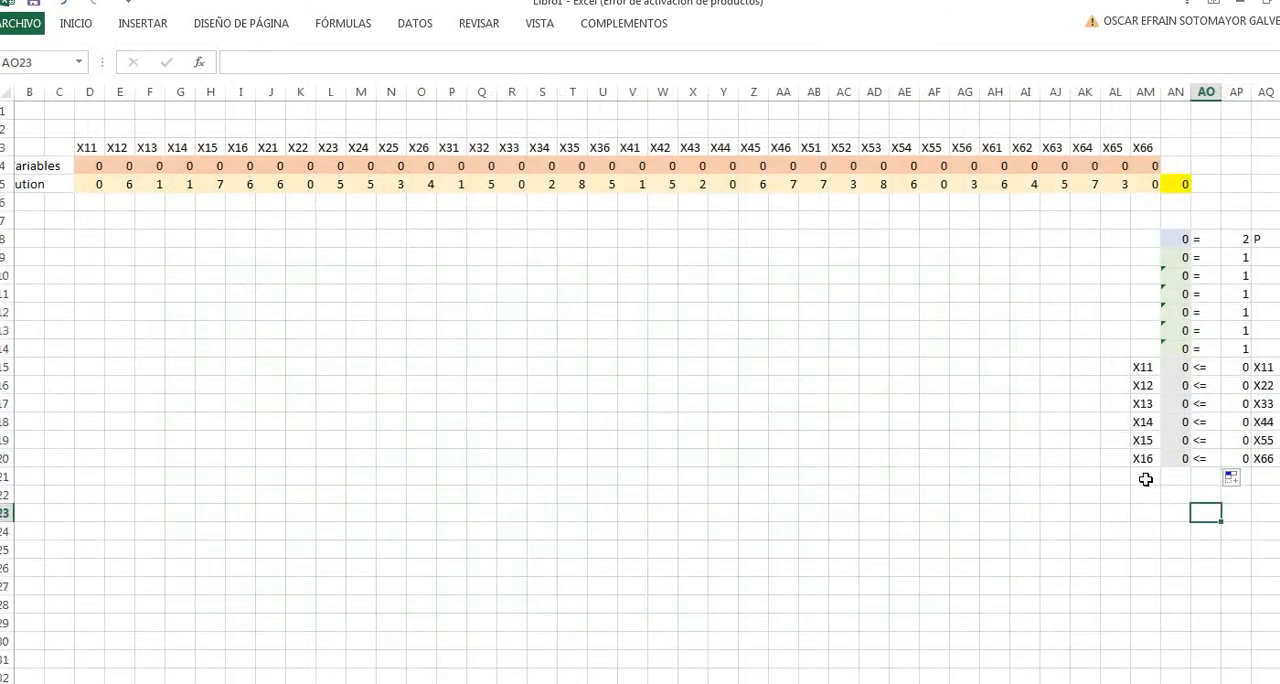
- Enter the labels X21, X22 and X23 in AM21:AM23 and extend the series down to X26 in AM26
{"action": "left_click", "coordinate": [1145, 477]}
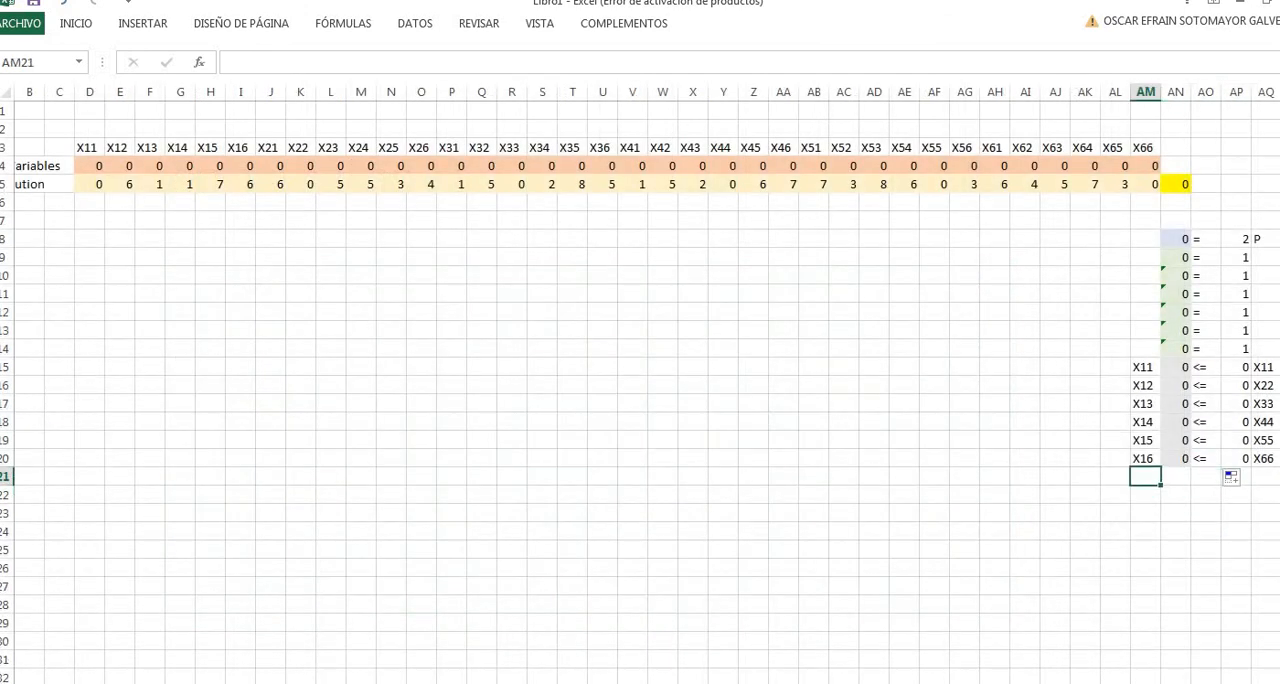
{"action": "type", "text": "X21"}
{"action": "key", "text": "Return"}
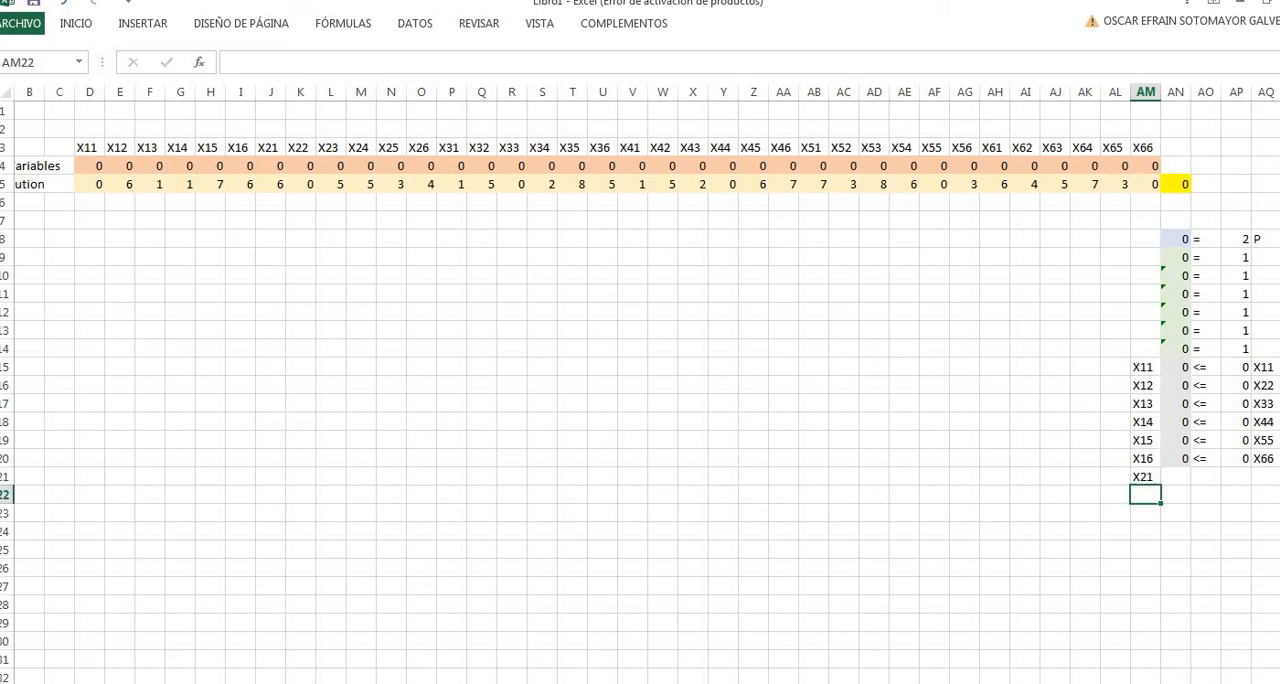
{"action": "type", "text": "X22"}
{"action": "key", "text": "Return"}
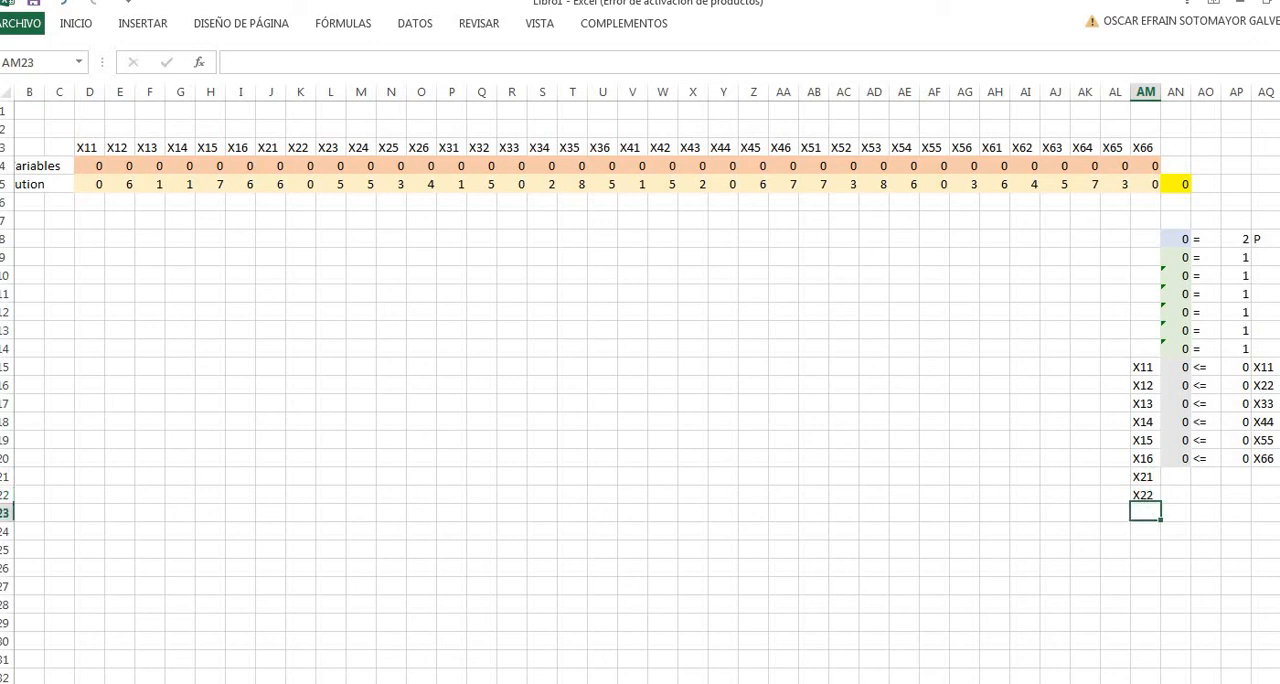
{"action": "type", "text": "X23"}
{"action": "key", "text": "Return"}
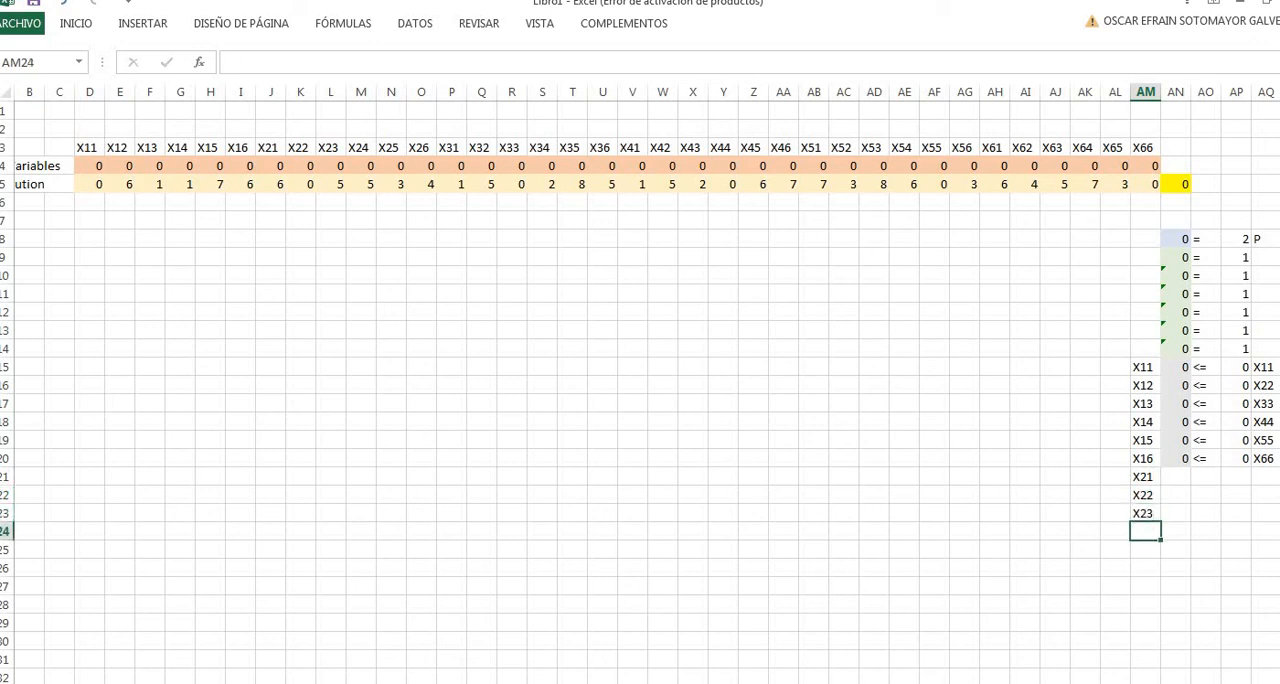
{"action": "left_click_drag", "start_coordinate": [1142, 477], "coordinate": [1163, 569]}
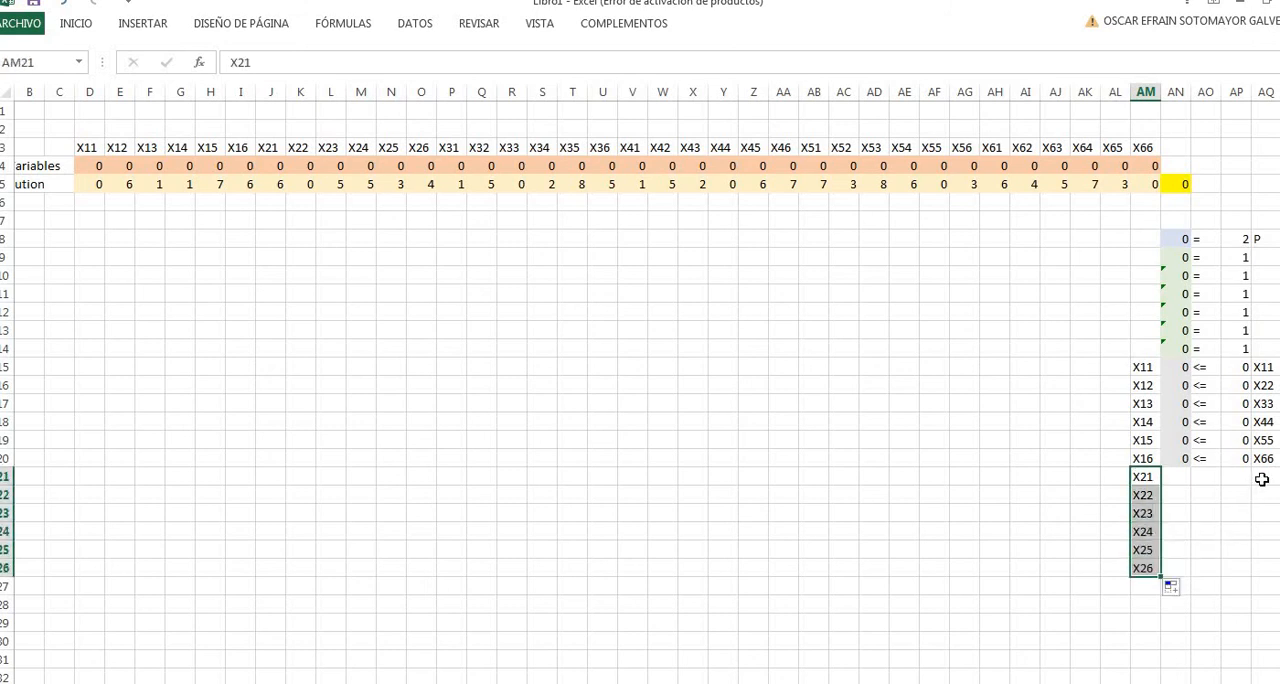
- Copy the seed labels X11 to X66 from AQ15:AQ20 into AQ21:AQ26
{"action": "left_click", "coordinate": [1262, 479]}
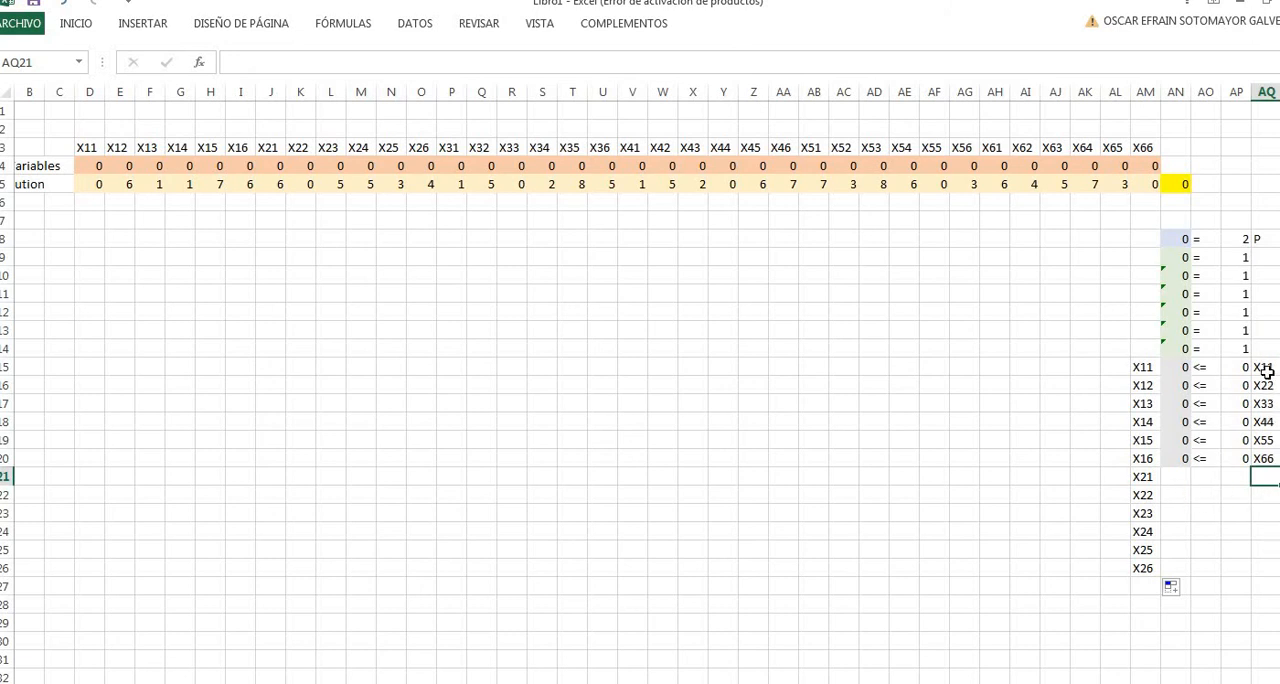
{"action": "left_click_drag", "start_coordinate": [1265, 370], "coordinate": [1265, 455]}
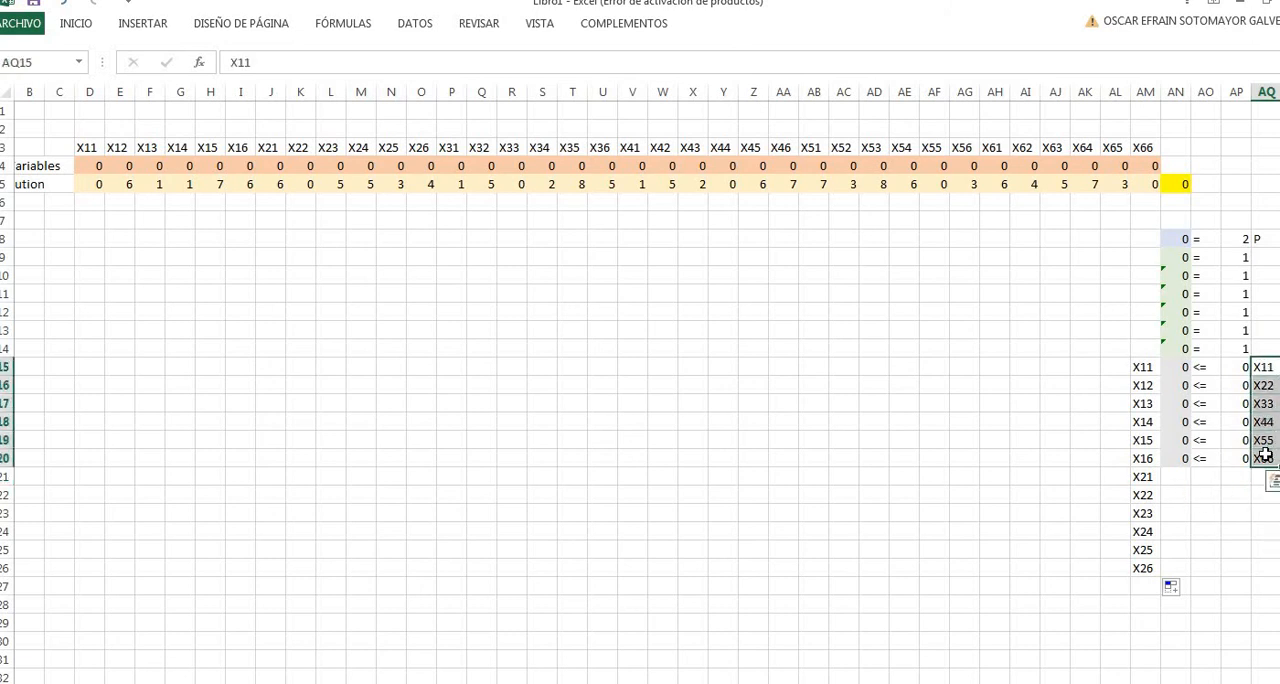
{"action": "key", "text": "ctrl+c"}
{"action": "left_click", "coordinate": [1263, 480]}
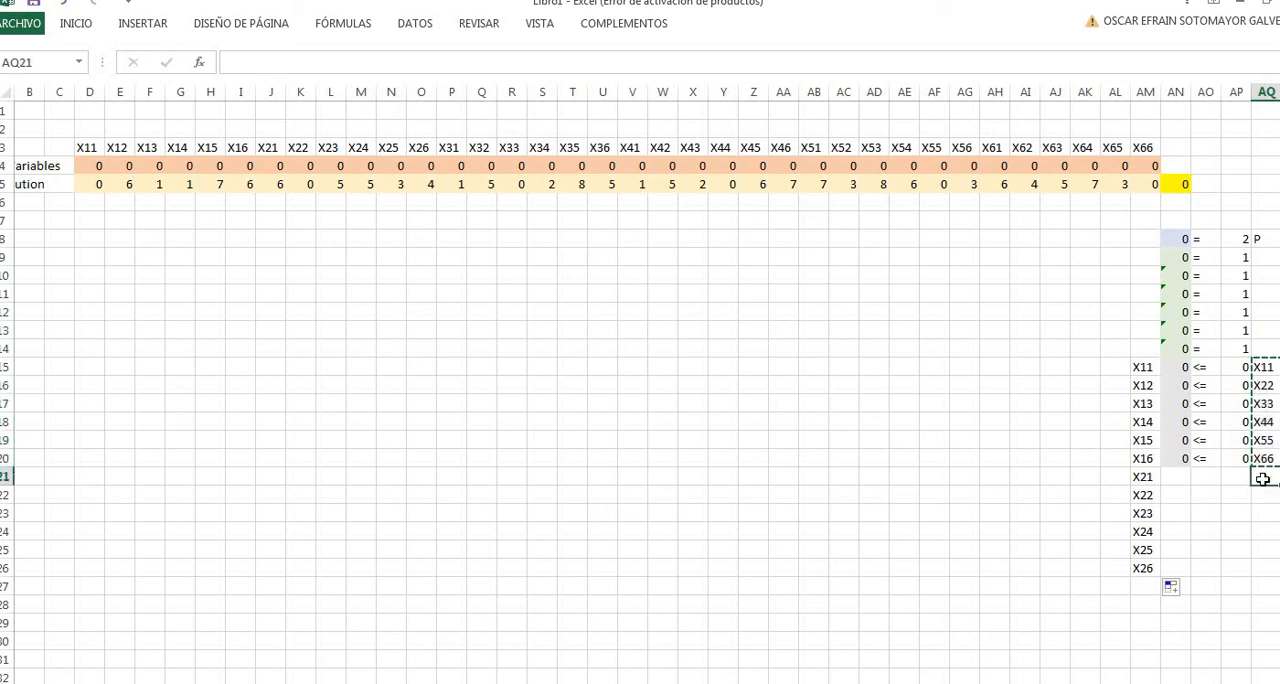
{"action": "key", "text": "ctrl+v"}
{"action": "left_click", "coordinate": [1024, 588]}
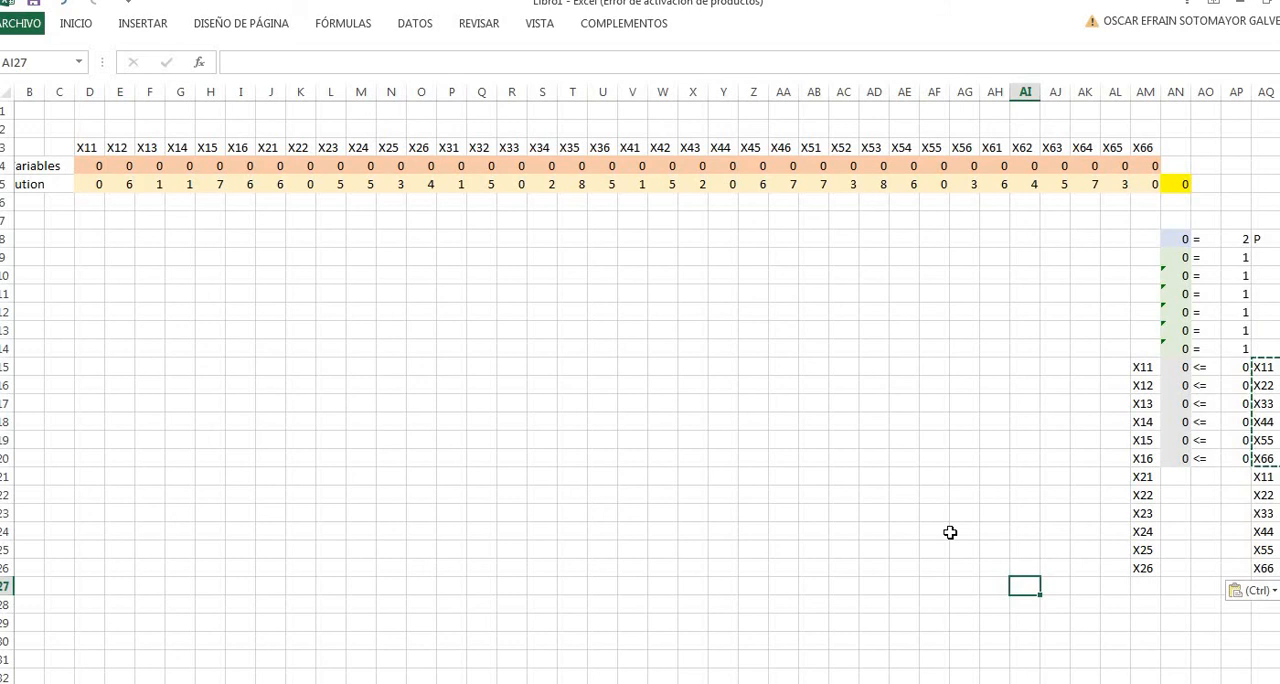
{"action": "left_click", "coordinate": [1172, 483]}
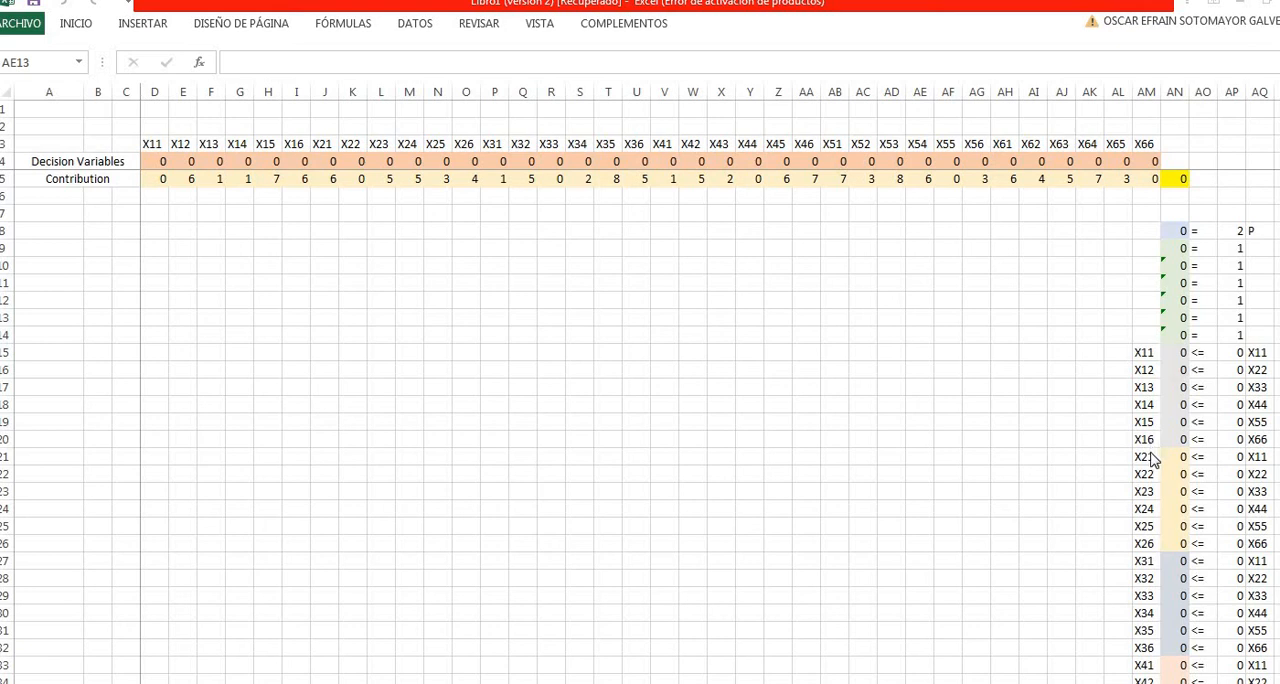
- Review all seed constraint rows from X11 to X66 against the handwritten constraint formulas on the constraints sheet
{"action": "left_click", "coordinate": [1138, 561]}
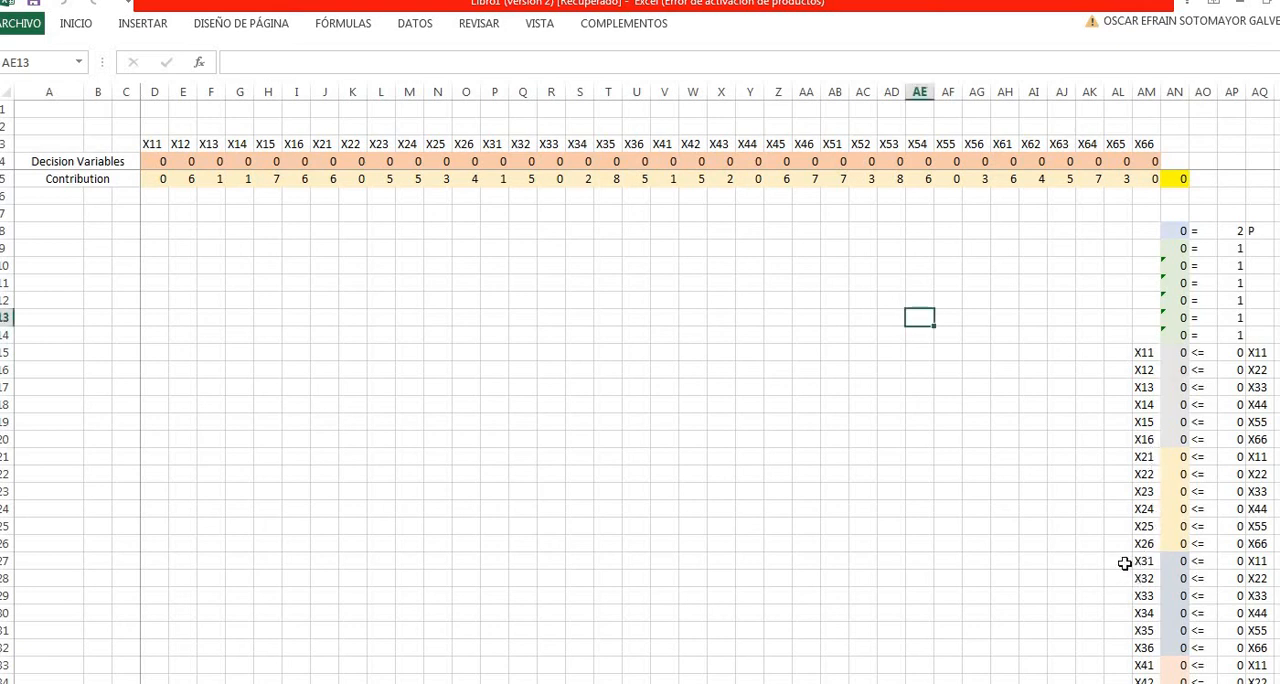
{"action": "left_click", "coordinate": [1124, 563]}
{"action": "scroll", "coordinate": [1127, 540], "scroll_direction": "down", "scroll_amount": 3}
{"action": "scroll", "coordinate": [1131, 520], "scroll_direction": "down", "scroll_amount": 5}
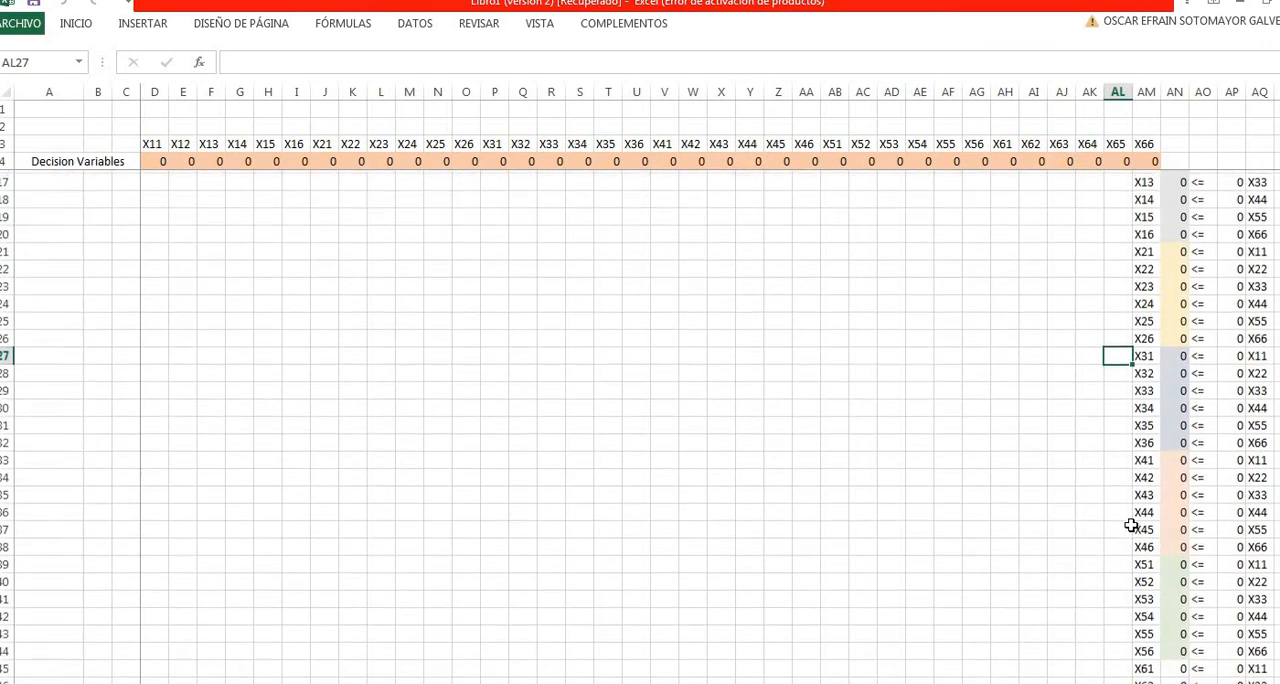
{"action": "scroll", "coordinate": [1130, 551], "scroll_direction": "up", "scroll_amount": 2}
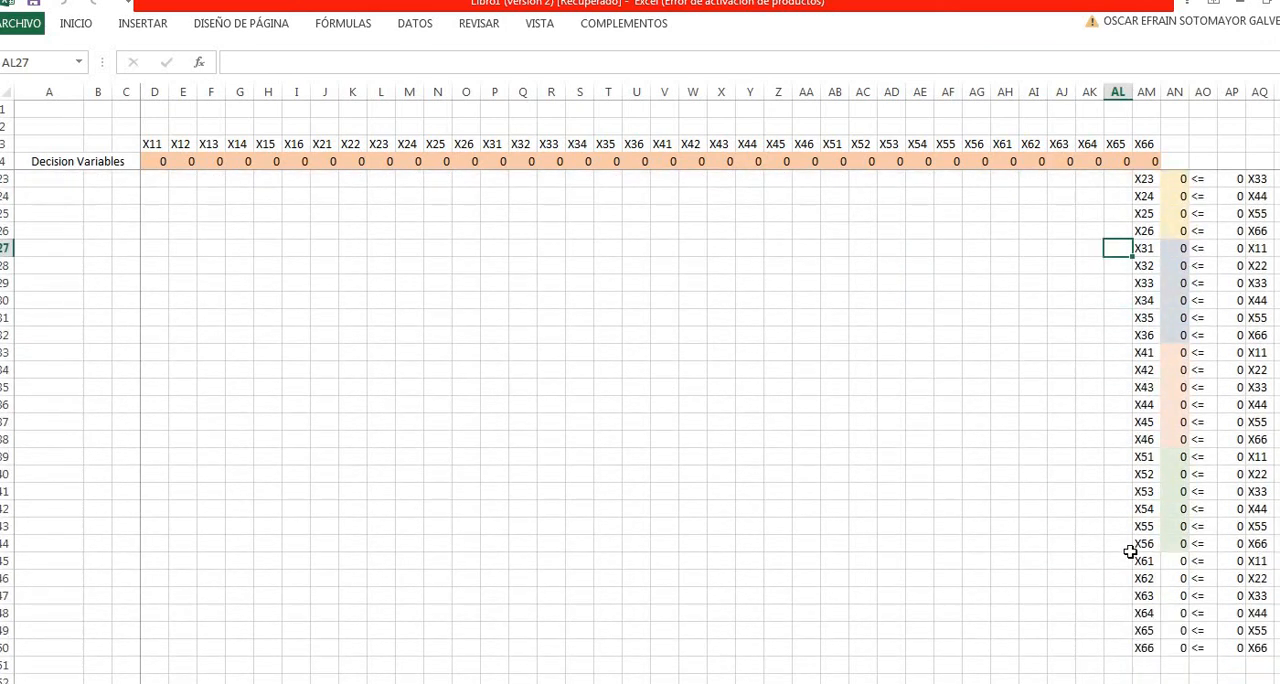
{"action": "scroll", "coordinate": [1100, 552], "scroll_direction": "down", "scroll_amount": 1}
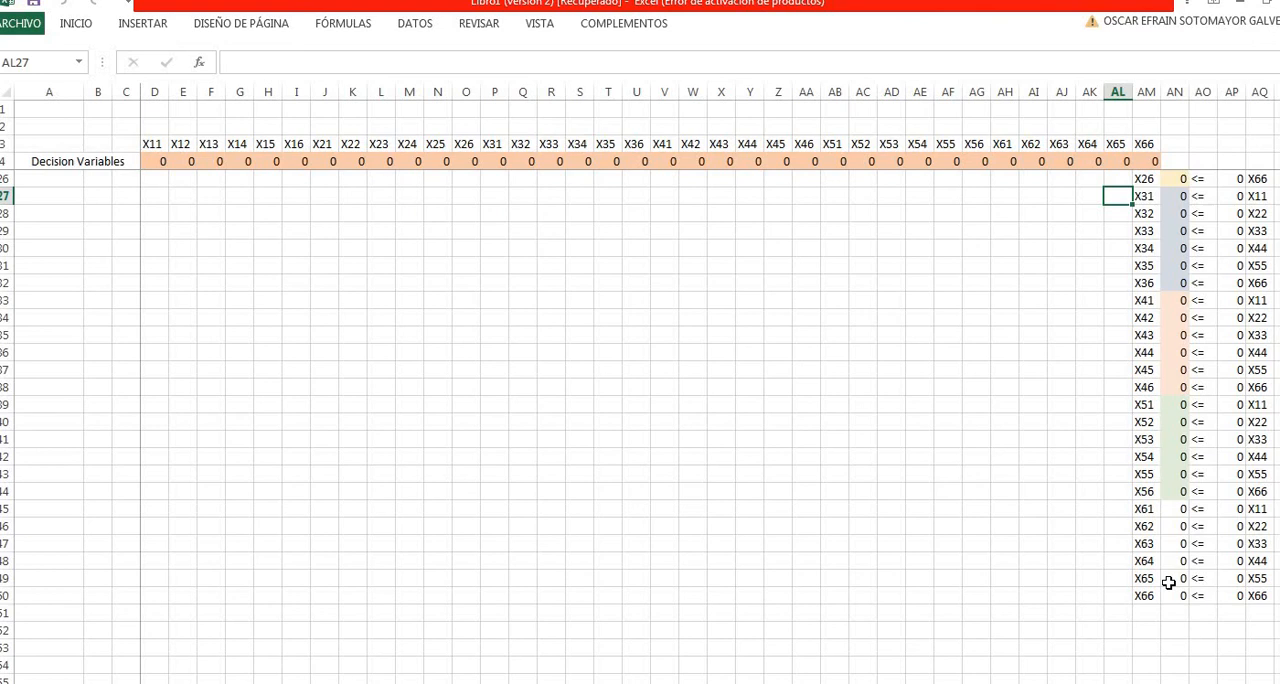
{"action": "scroll", "coordinate": [1168, 583], "scroll_direction": "up", "scroll_amount": 4}
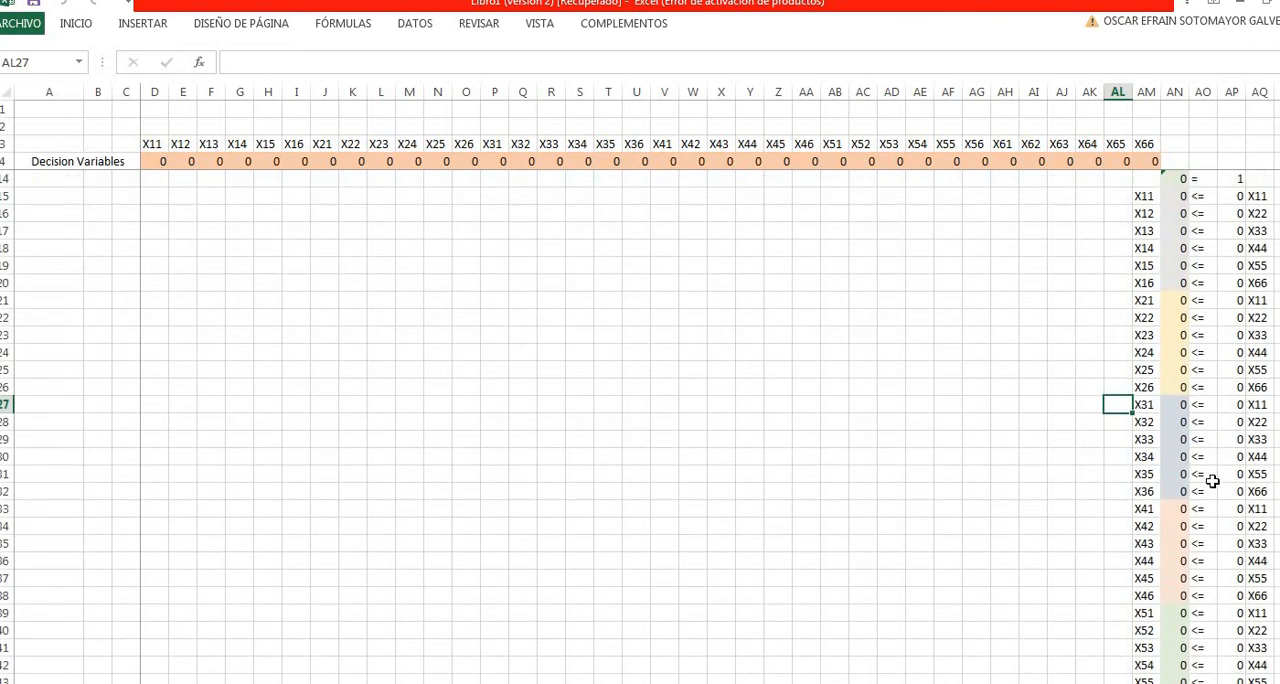
{"action": "scroll", "coordinate": [1212, 481], "scroll_direction": "up", "scroll_amount": 3}
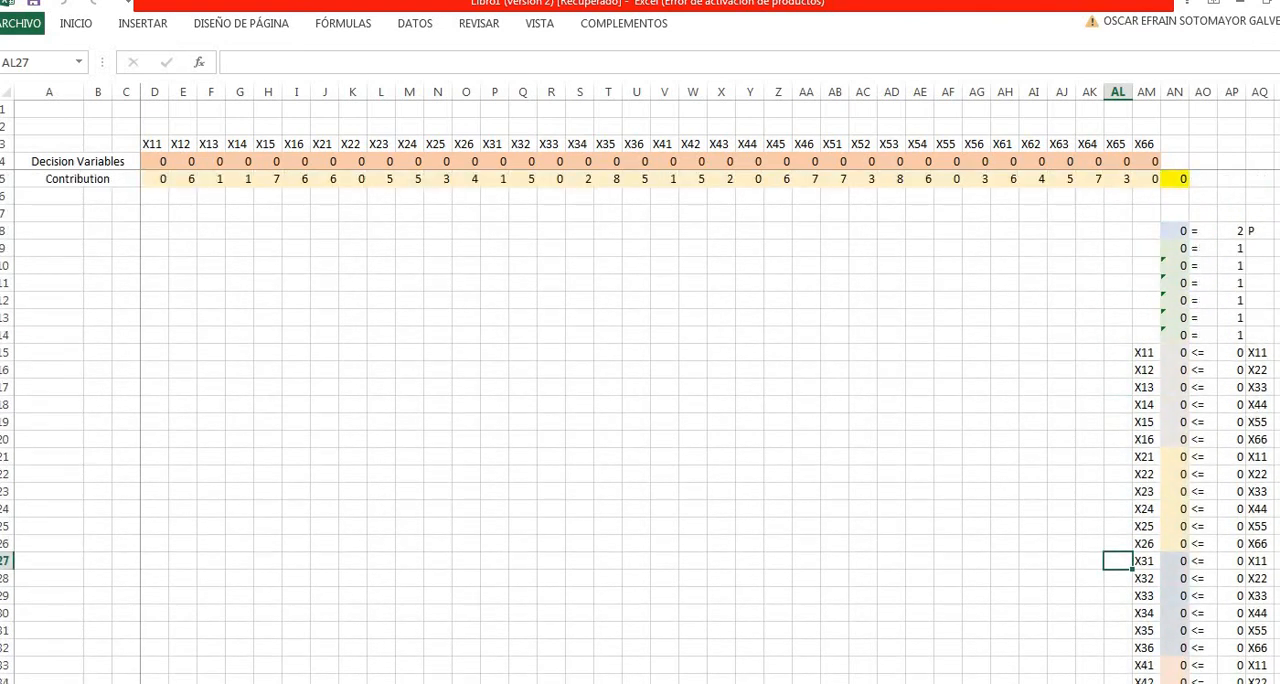
{"action": "key", "text": "ctrl+Page_Up"}
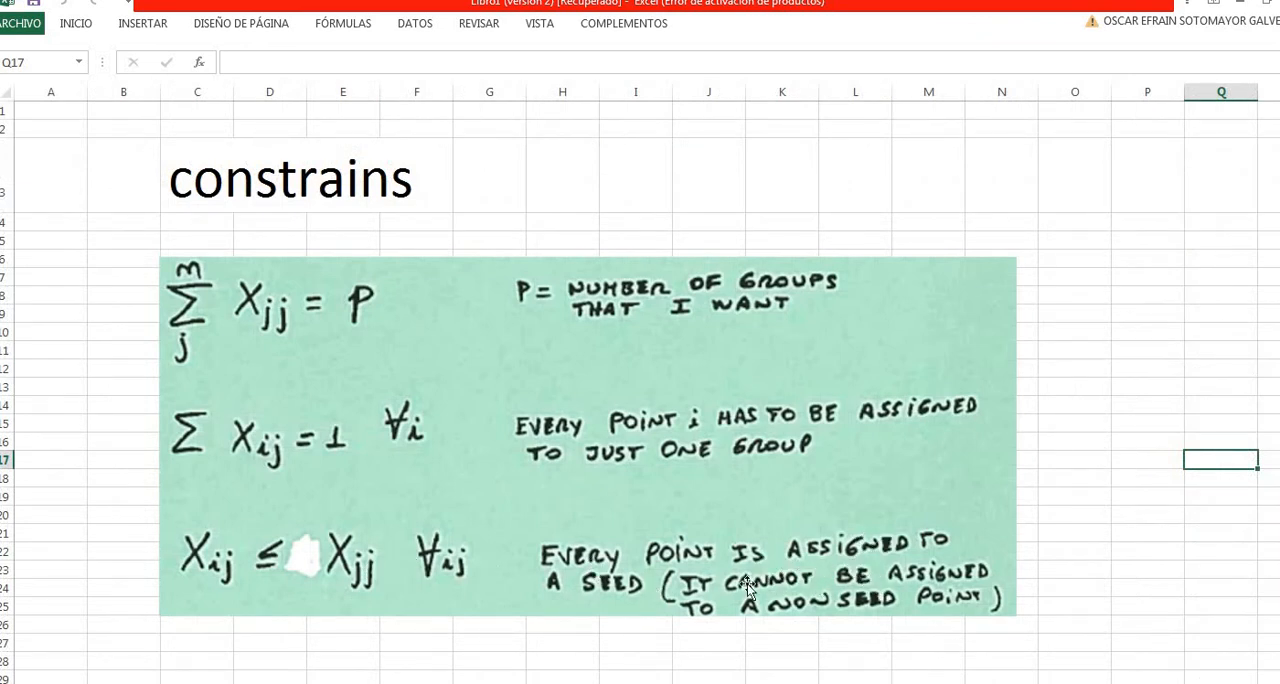
{"action": "key", "text": "ctrl+Page_Down"}
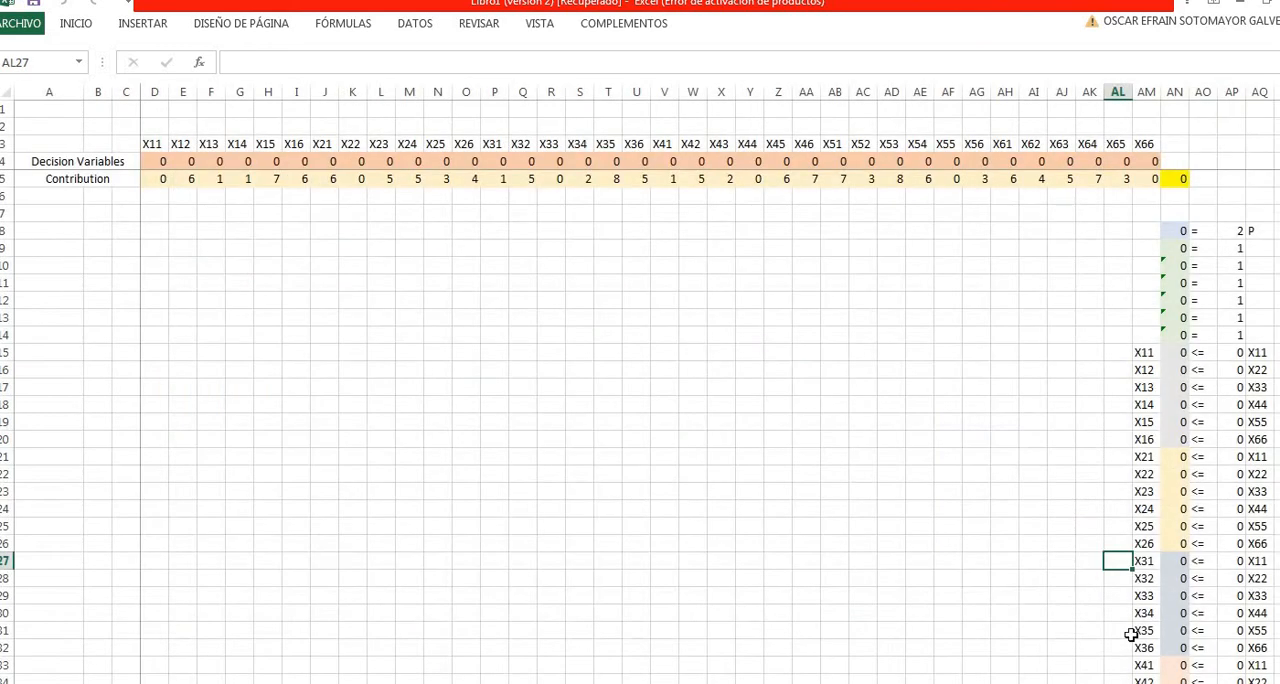
- Examine the seed labels in AQ21:AQ26 that pair with the X21 to X26 constraint rows
{"action": "scroll", "coordinate": [1211, 383], "scroll_direction": "right", "scroll_amount": 1}
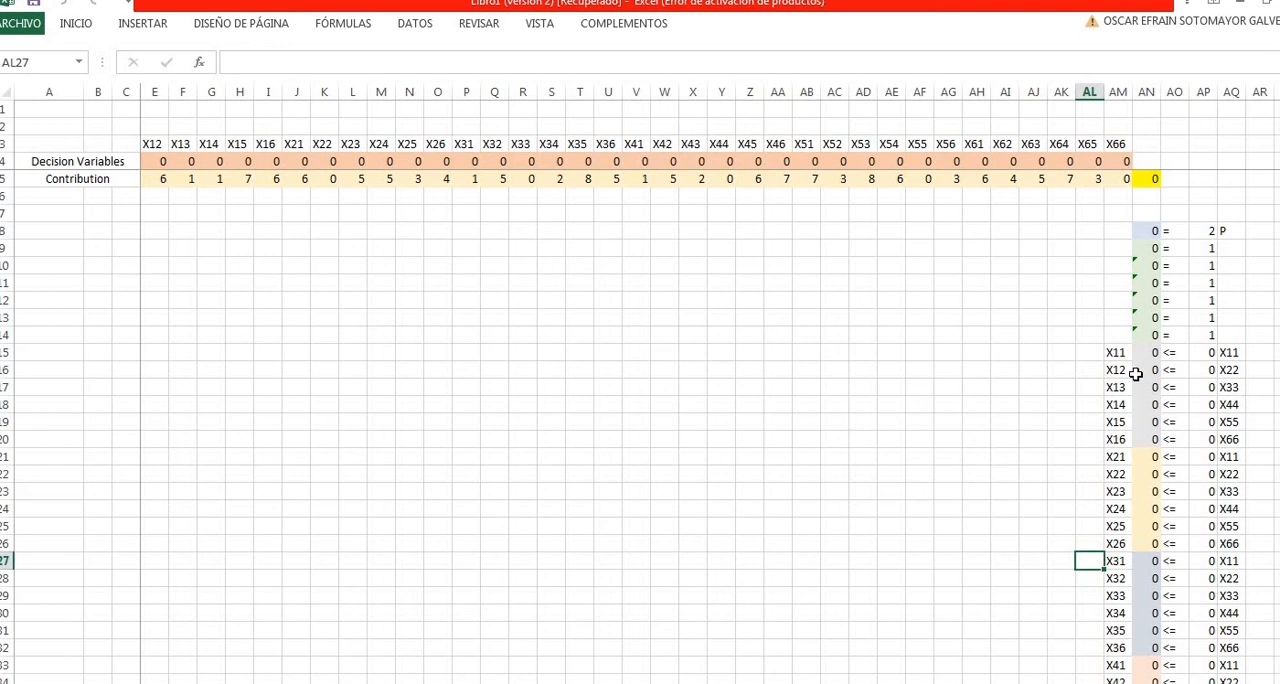
{"action": "scroll", "coordinate": [1136, 373], "scroll_direction": "down", "scroll_amount": 2}
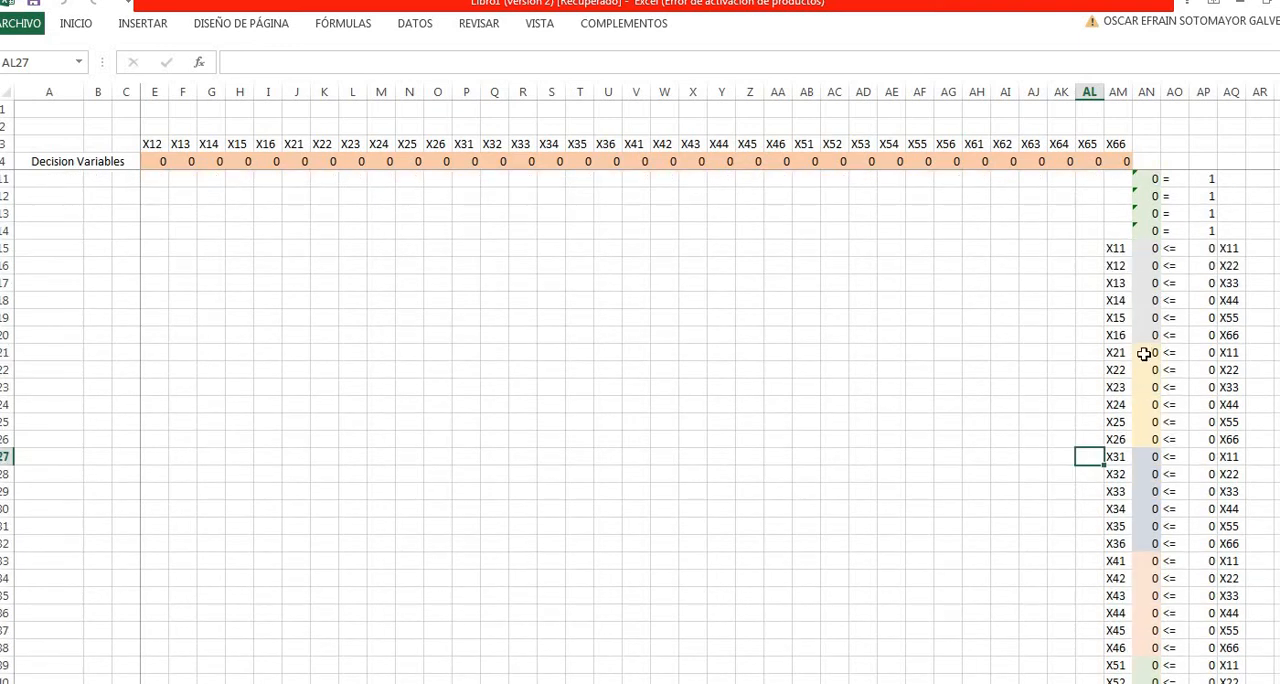
{"action": "left_click", "coordinate": [1259, 353]}
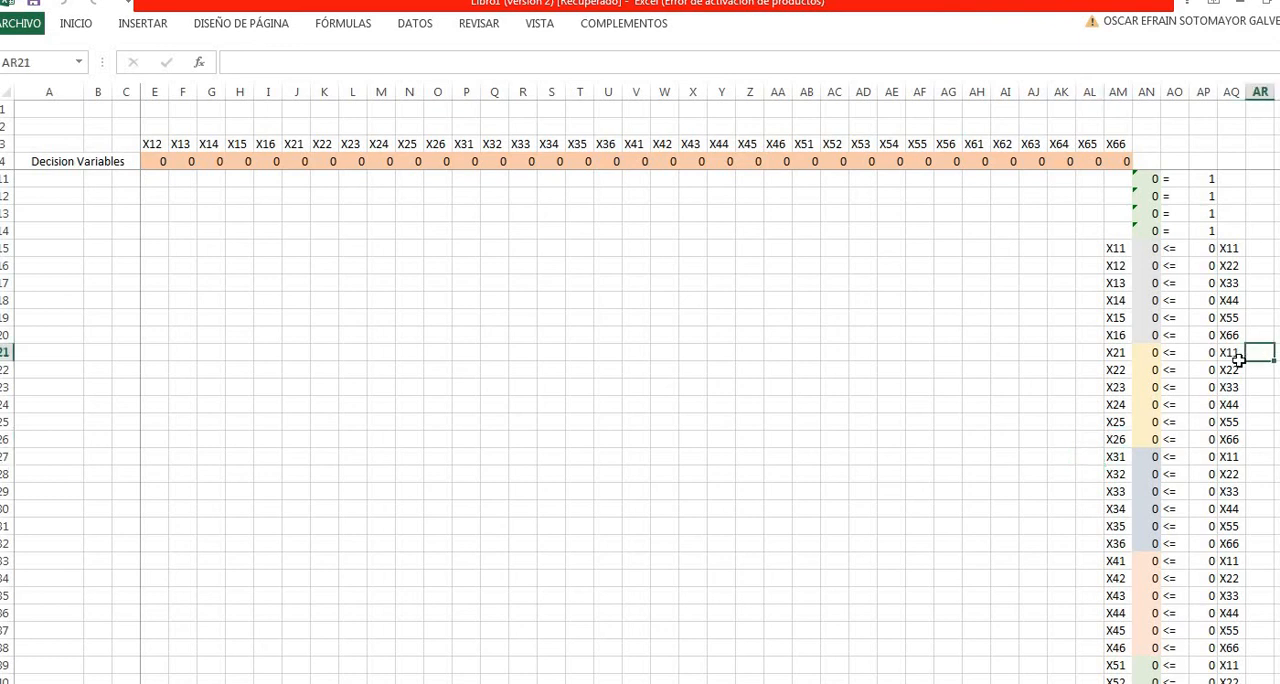
{"action": "left_click", "coordinate": [1235, 354]}
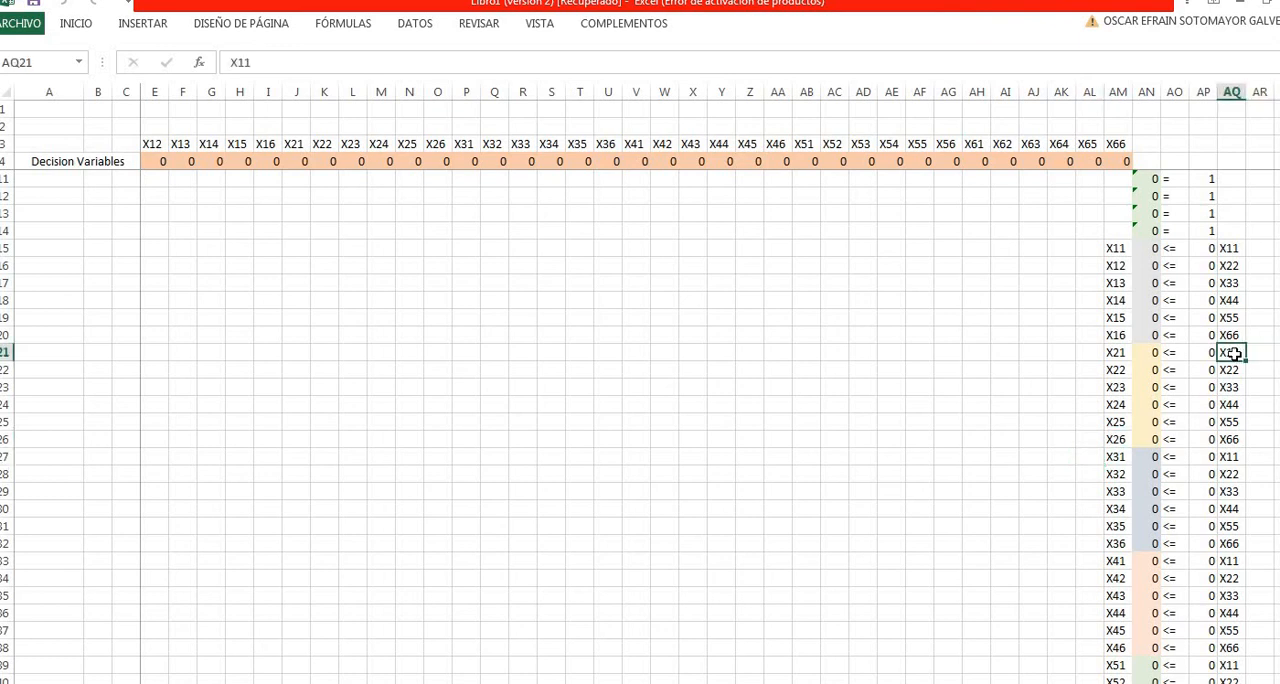
{"action": "left_click", "coordinate": [1233, 410]}
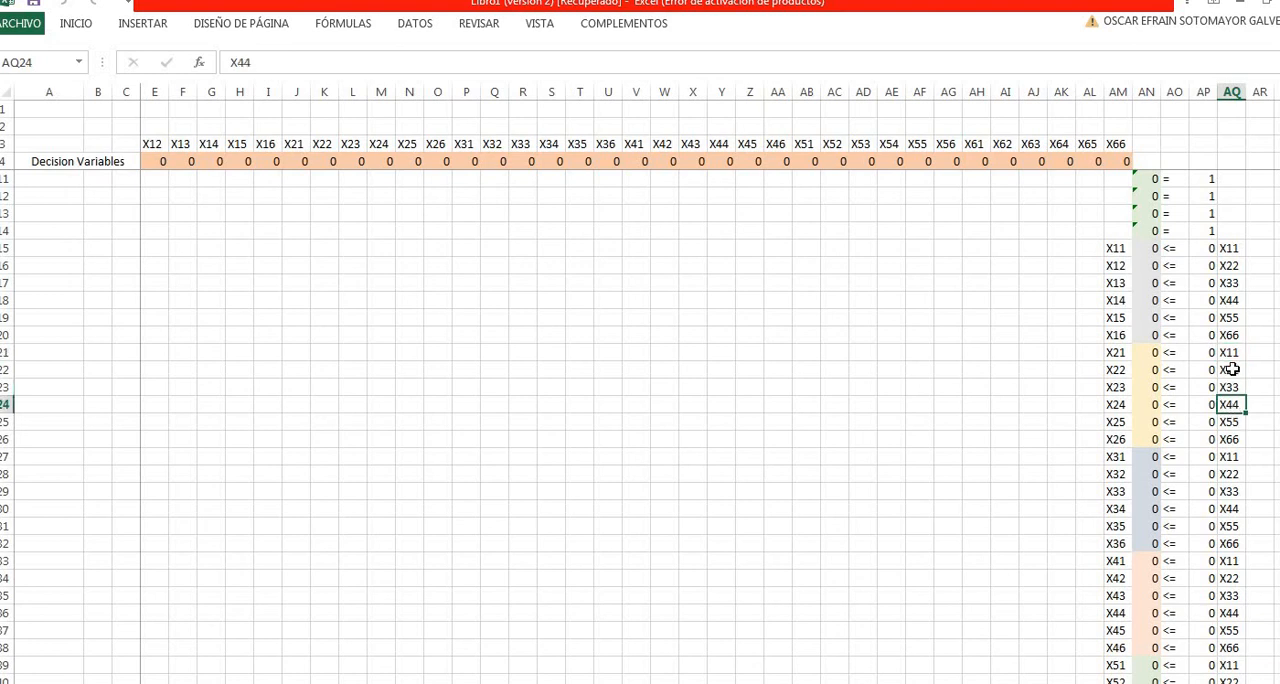
{"action": "left_click", "coordinate": [1233, 369]}
{"action": "left_click", "coordinate": [1238, 388]}
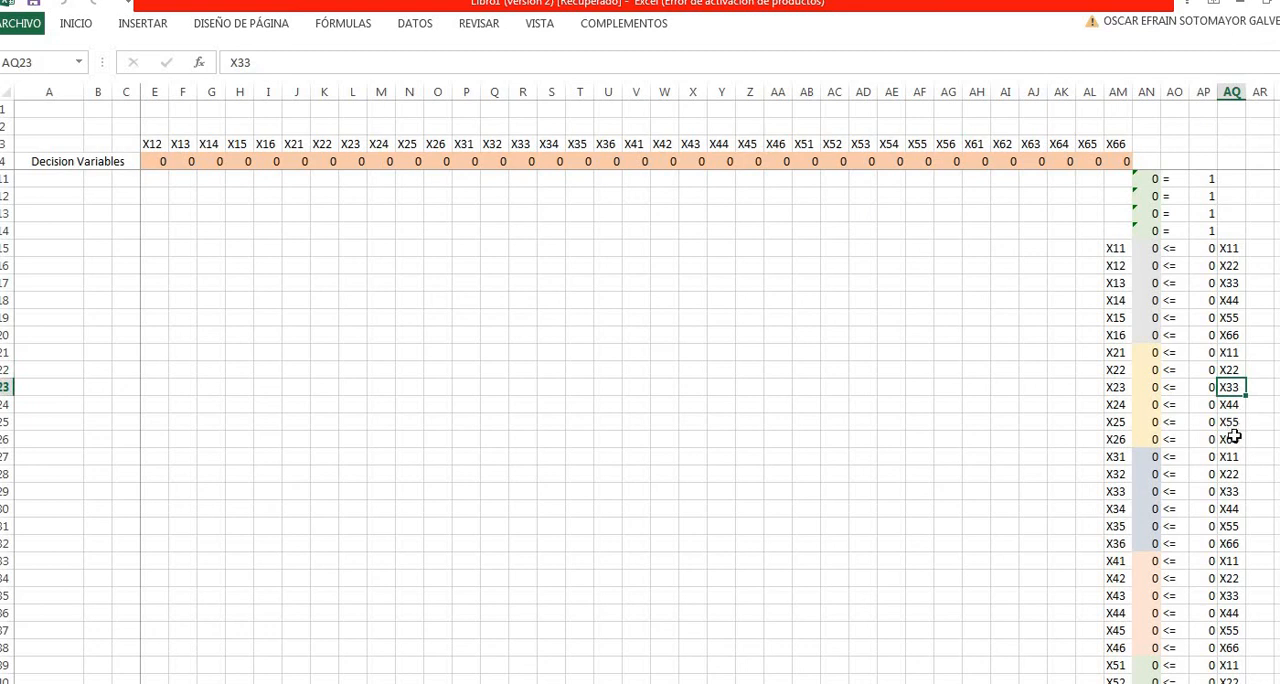
{"action": "left_click", "coordinate": [1235, 424]}
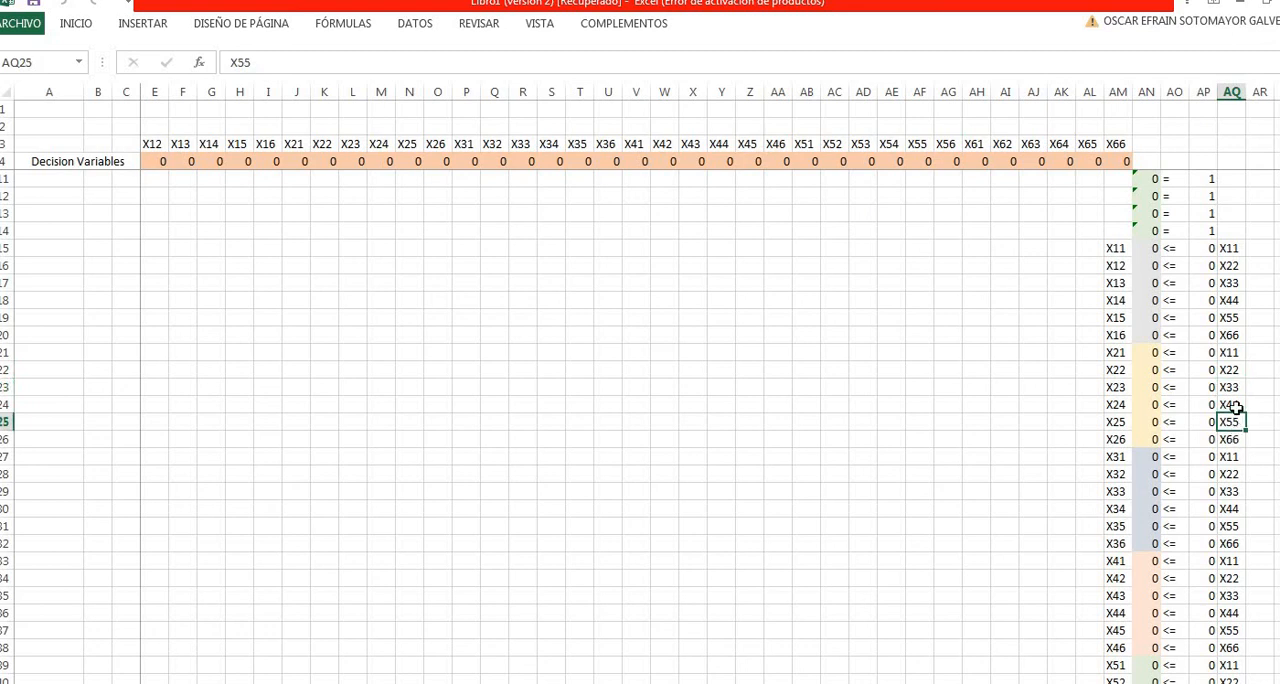
{"action": "scroll", "coordinate": [1237, 407], "scroll_direction": "up", "scroll_amount": 2}
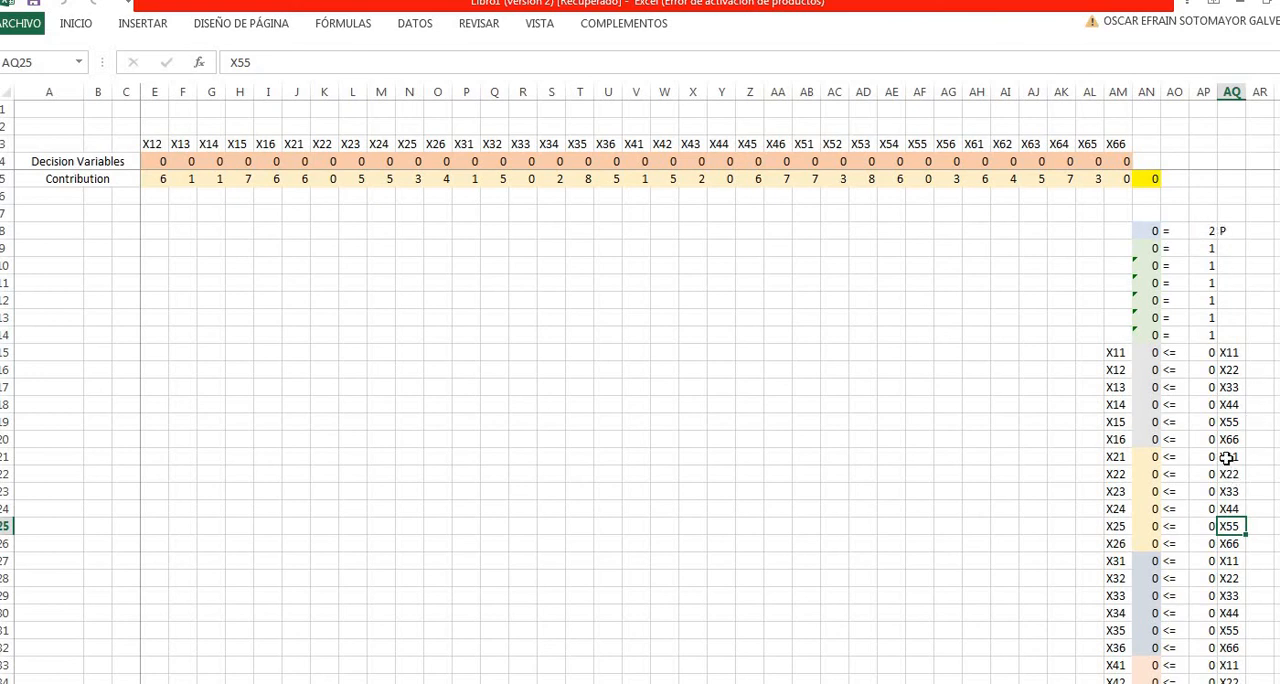
{"action": "scroll", "coordinate": [1227, 457], "scroll_direction": "down", "scroll_amount": 1}
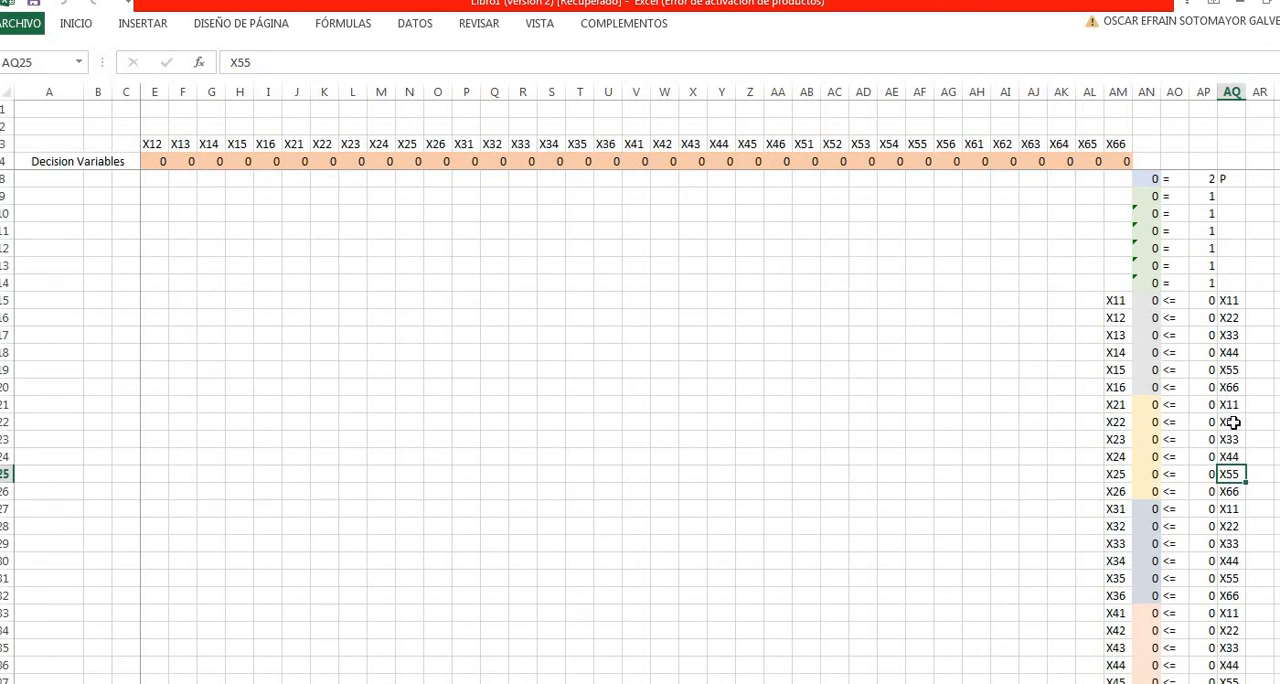
{"action": "left_click", "coordinate": [1228, 423]}
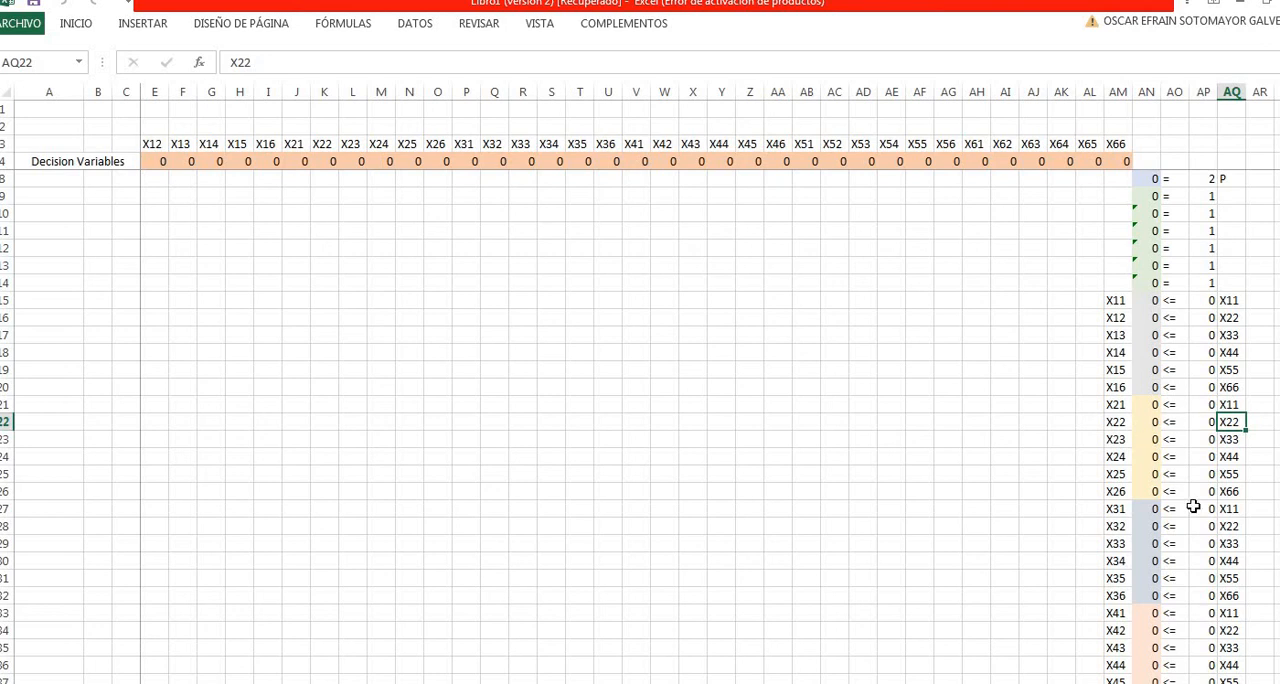
{"action": "scroll", "coordinate": [1224, 529], "scroll_direction": "up", "scroll_amount": 1}
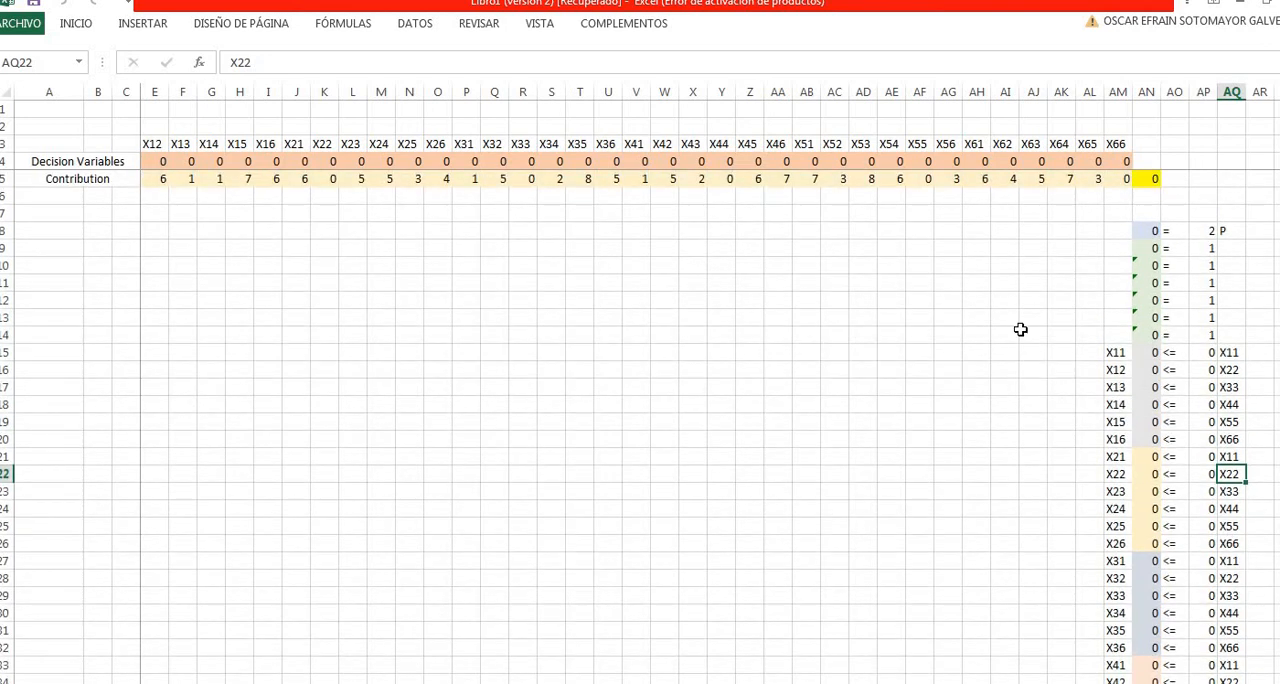
- Inspect the decision variable cells in row 4 from X12 to X66 and the objective formula in AN5
{"action": "left_click", "coordinate": [930, 232]}
{"action": "left_click", "coordinate": [553, 264]}
{"action": "left_click", "coordinate": [206, 230]}
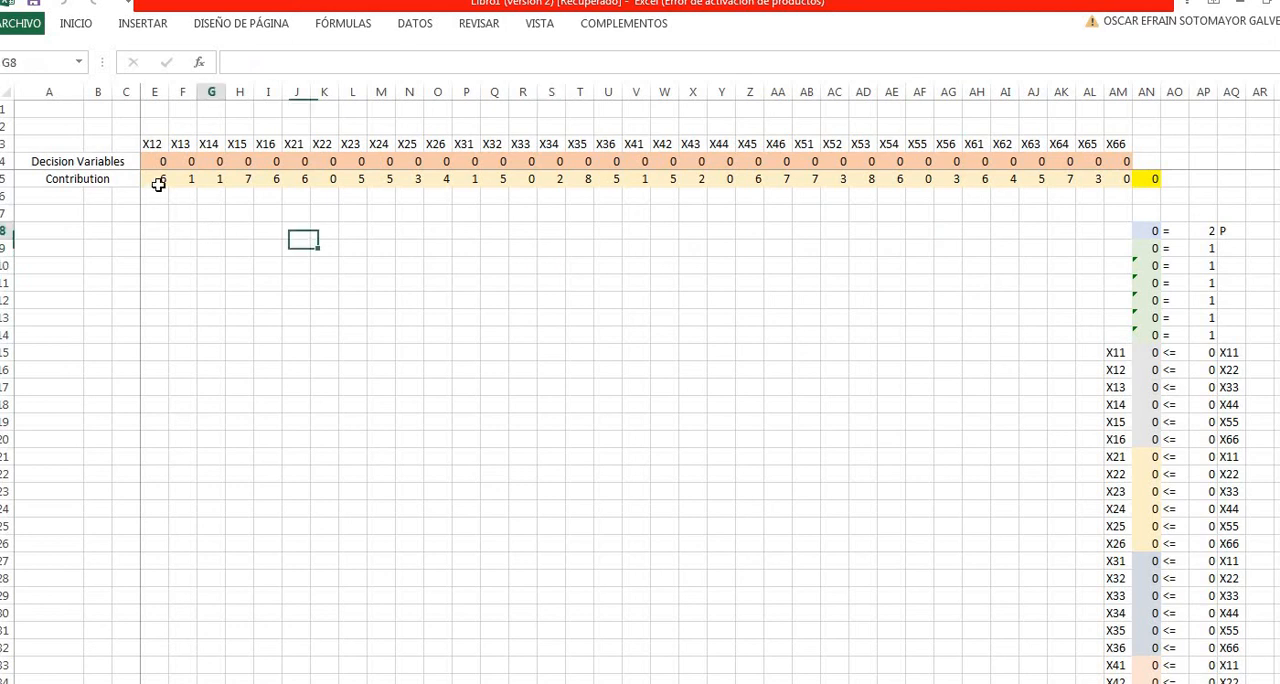
{"action": "left_click", "coordinate": [157, 162]}
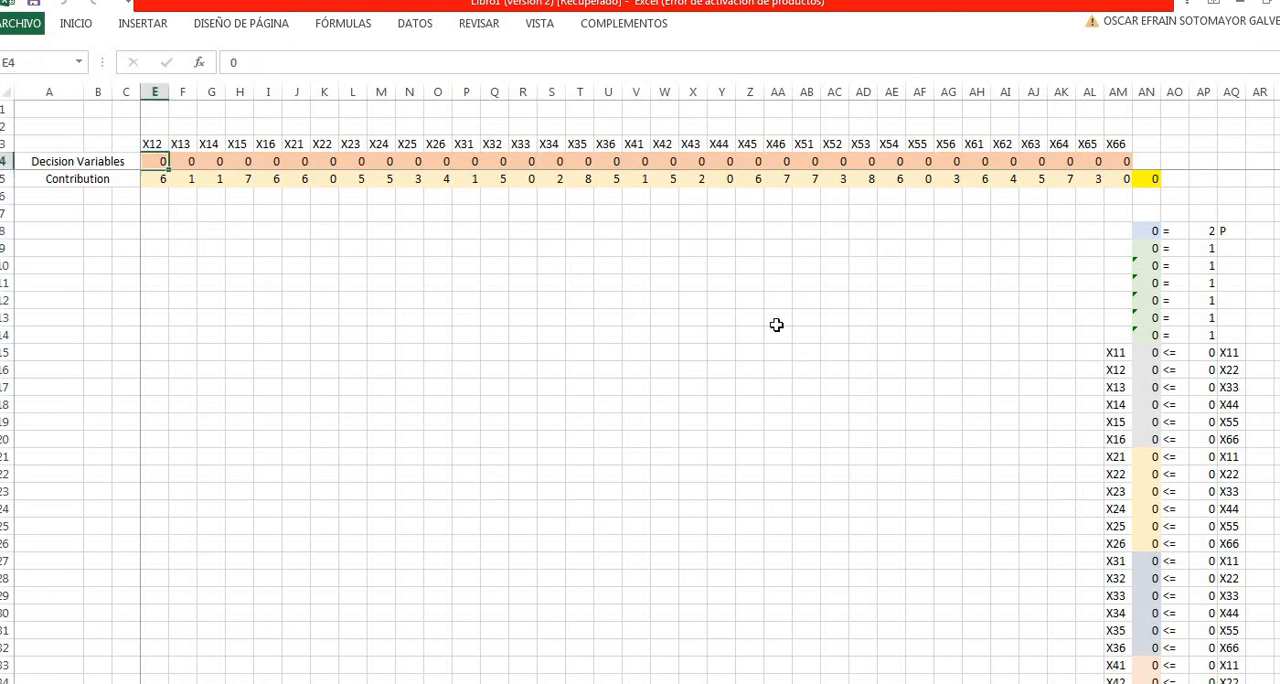
{"action": "key", "text": "Right"}
{"action": "key", "text": "Right"}
{"action": "key", "text": "Right"}
{"action": "key", "text": "Right"}
{"action": "key", "text": "Right"}
{"action": "key", "text": "Right"}
{"action": "key", "text": "Right"}
{"action": "key", "text": "Right"}
{"action": "key", "text": "Right"}
{"action": "key", "text": "Right"}
{"action": "key", "text": "Right"}
{"action": "key", "text": "Right"}
{"action": "key", "text": "Right"}
{"action": "key", "text": "Right"}
{"action": "key", "text": "Right"}
{"action": "key", "text": "Right"}
{"action": "key", "text": "Right"}
{"action": "key", "text": "Right"}
{"action": "key", "text": "Right"}
{"action": "key", "text": "Right"}
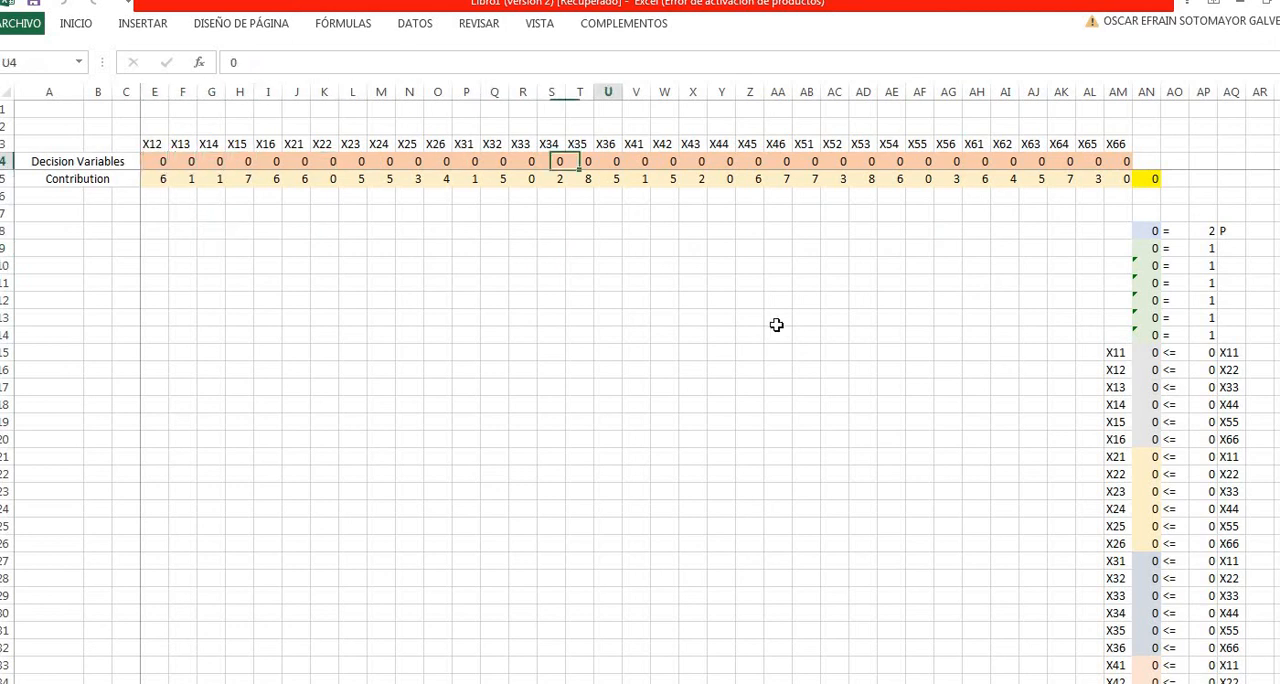
{"action": "key", "text": "Right"}
{"action": "key", "text": "Right"}
{"action": "key", "text": "Right"}
{"action": "key", "text": "Right"}
{"action": "key", "text": "Right"}
{"action": "key", "text": "Down"}
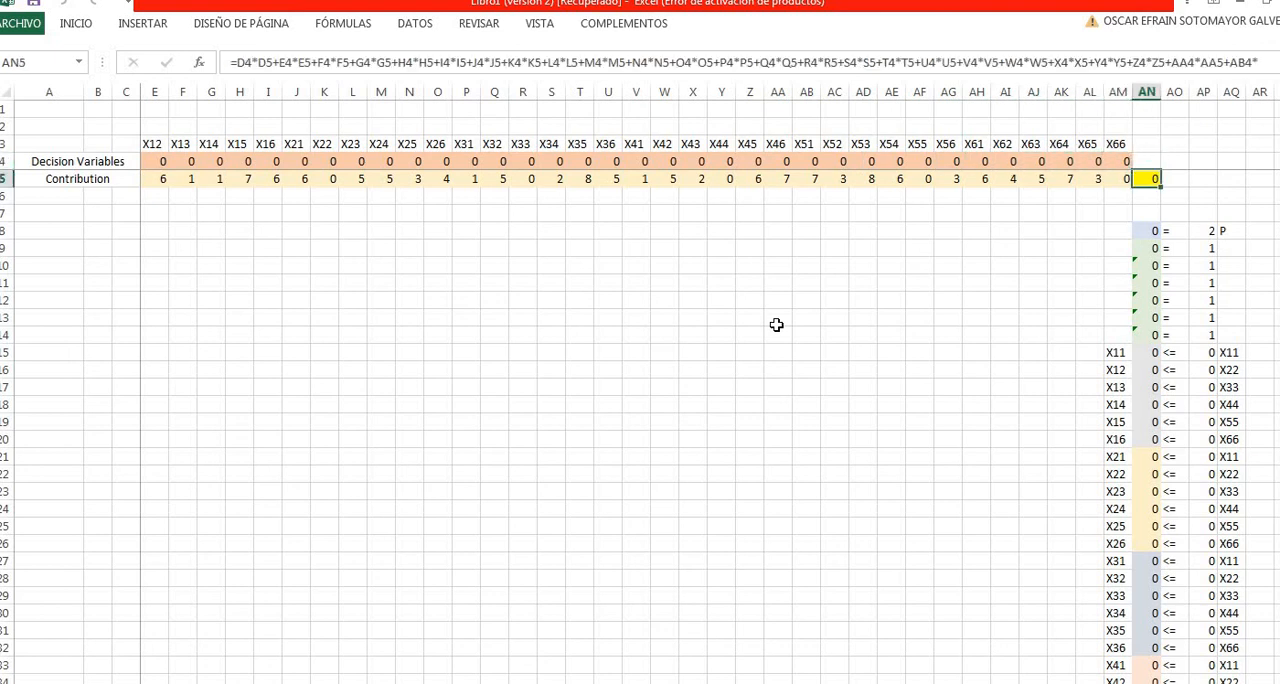
{"action": "key", "text": "Up"}
{"action": "key", "text": "Left"}
{"action": "key", "text": "Left"}
{"action": "key", "text": "Left"}
{"action": "key", "text": "Left"}
{"action": "key", "text": "Left"}
{"action": "key", "text": "Left"}
{"action": "key", "text": "Left"}
{"action": "key", "text": "Left"}
{"action": "key", "text": "Left"}
{"action": "key", "text": "Left"}
{"action": "key", "text": "Left"}
{"action": "key", "text": "Left"}
{"action": "key", "text": "Left"}
{"action": "key", "text": "Left"}
{"action": "key", "text": "Left"}
{"action": "key", "text": "Left"}
{"action": "key", "text": "Left"}
{"action": "key", "text": "Left"}
{"action": "key", "text": "Left"}
{"action": "key", "text": "Left"}
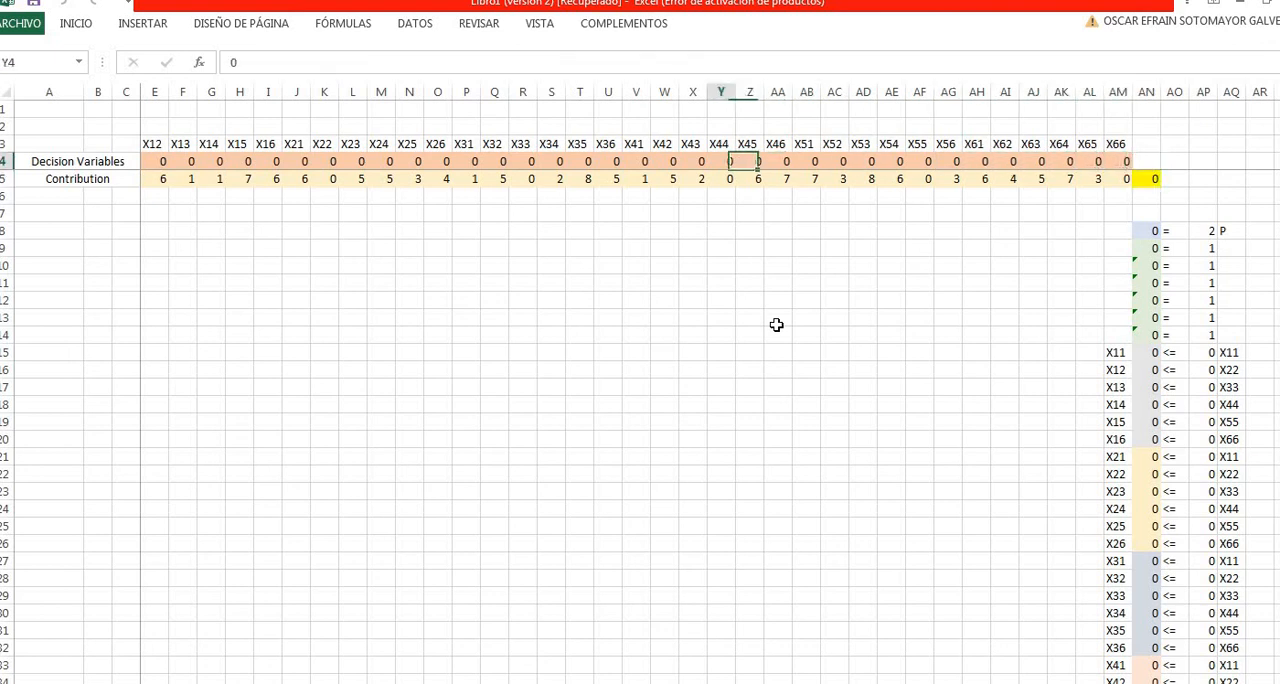
{"action": "key", "text": "Left"}
{"action": "key", "text": "Left"}
{"action": "key", "text": "Left"}
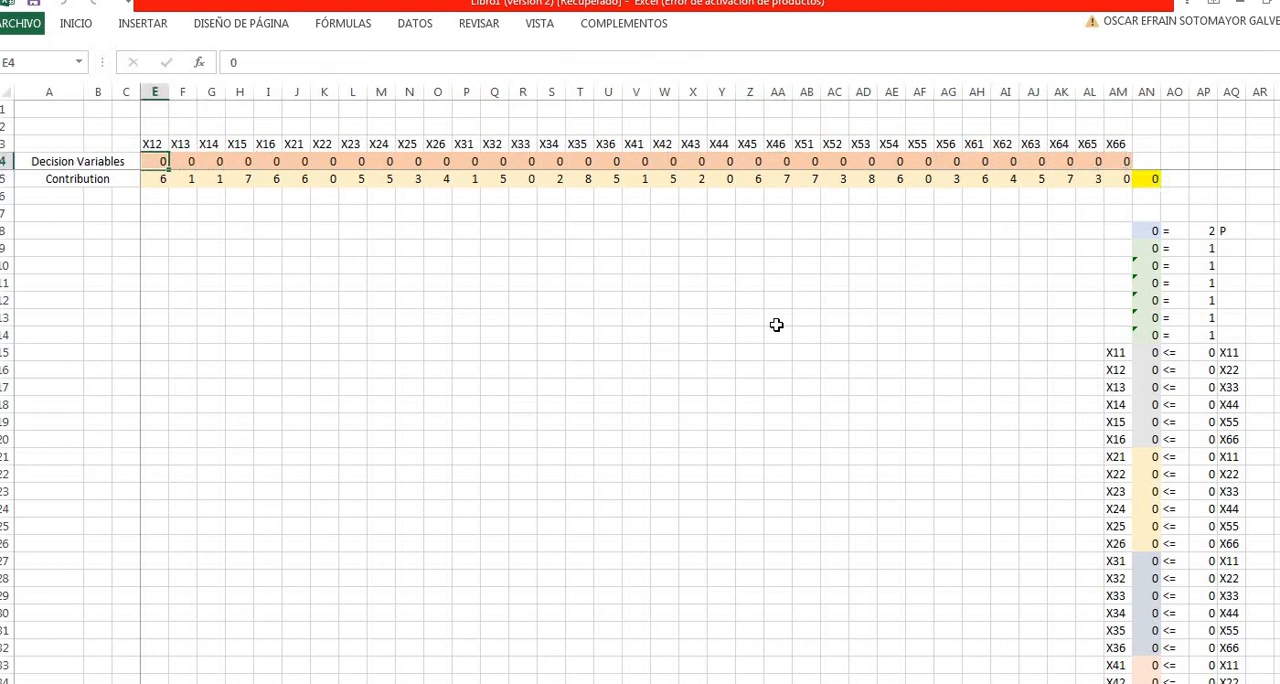
- Set the decision variables X12 and X16 in row 4 to 1
{"action": "key", "text": "Right"}
{"action": "key", "text": "Right"}
{"action": "key", "text": "Right"}
{"action": "key", "text": "Right"}
{"action": "type", "text": "1"}
- Set the decision variables X24 and X35 in row 4 to 1
{"action": "key", "text": "Right"}
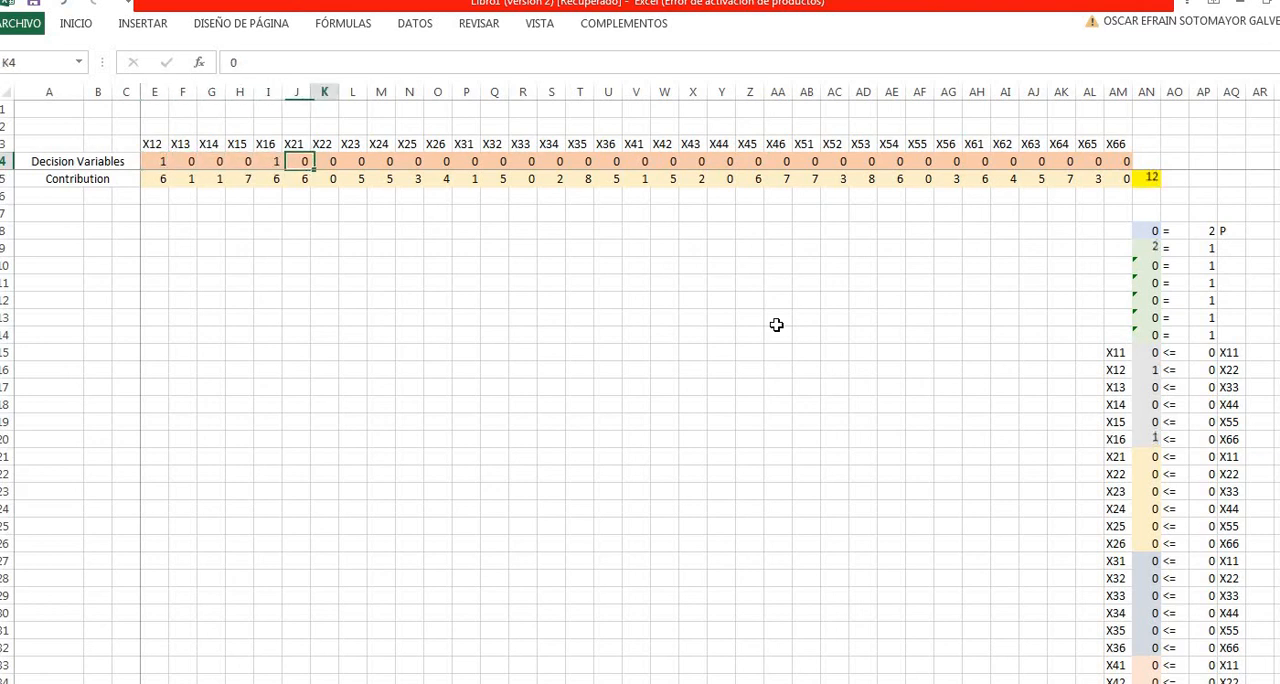
{"action": "key", "text": "Right"}
{"action": "key", "text": "Right"}
{"action": "key", "text": "Right"}
{"action": "type", "text": "1"}
{"action": "key", "text": "Right"}
{"action": "key", "text": "Right"}
{"action": "key", "text": "Right"}
{"action": "key", "text": "Right"}
{"action": "key", "text": "Right"}
{"action": "key", "text": "Right"}
{"action": "key", "text": "Right"}
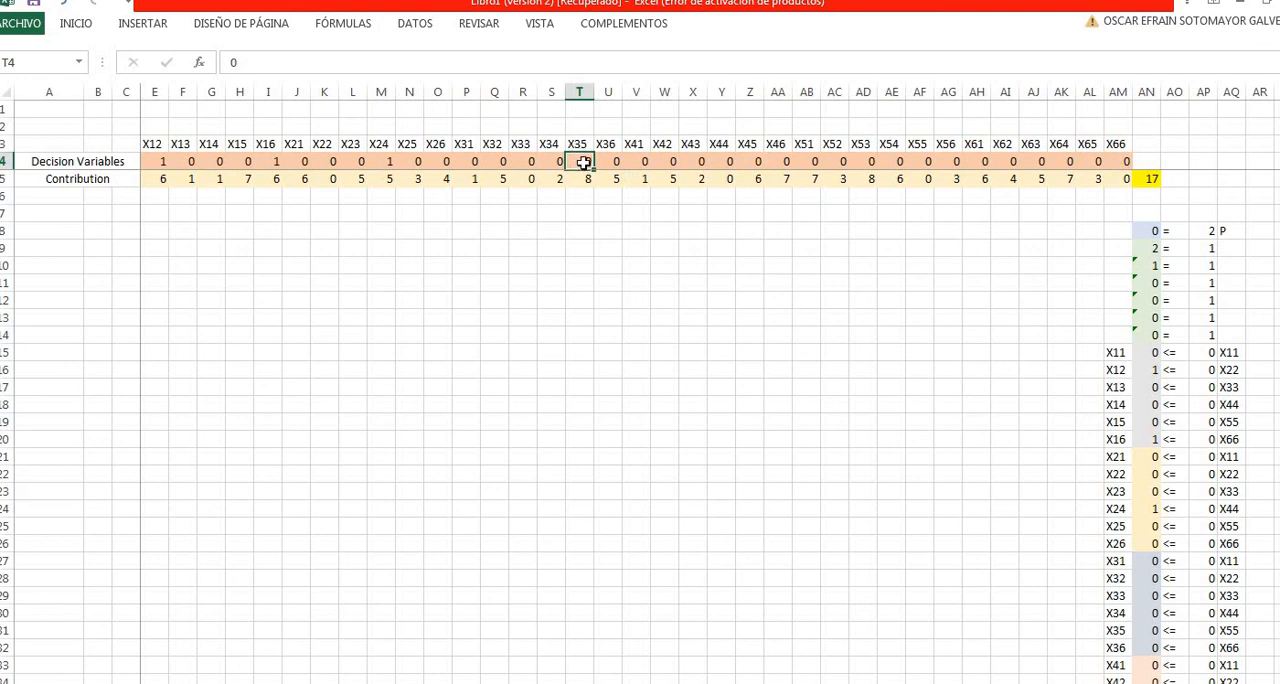
{"action": "type", "text": "1"}
{"action": "key", "text": "Return"}
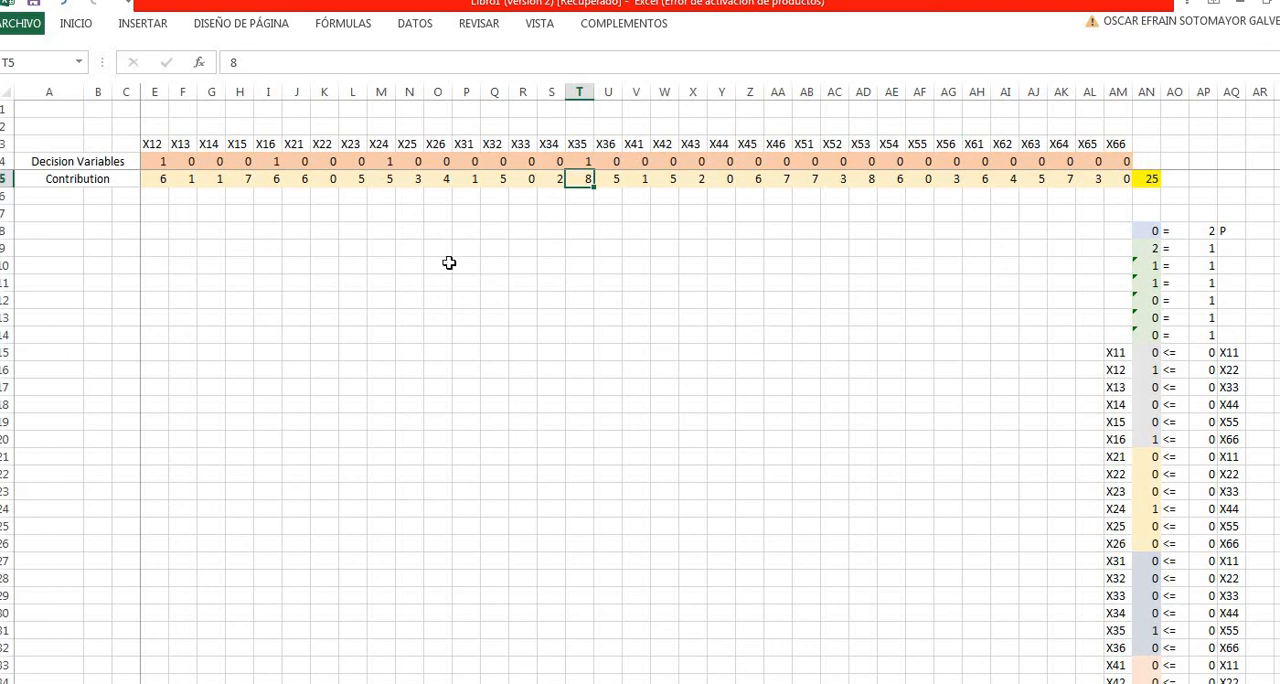
- Set the decision variable X31 in row 4 to 1
{"action": "left_click", "coordinate": [438, 265]}
{"action": "left_click", "coordinate": [209, 164]}
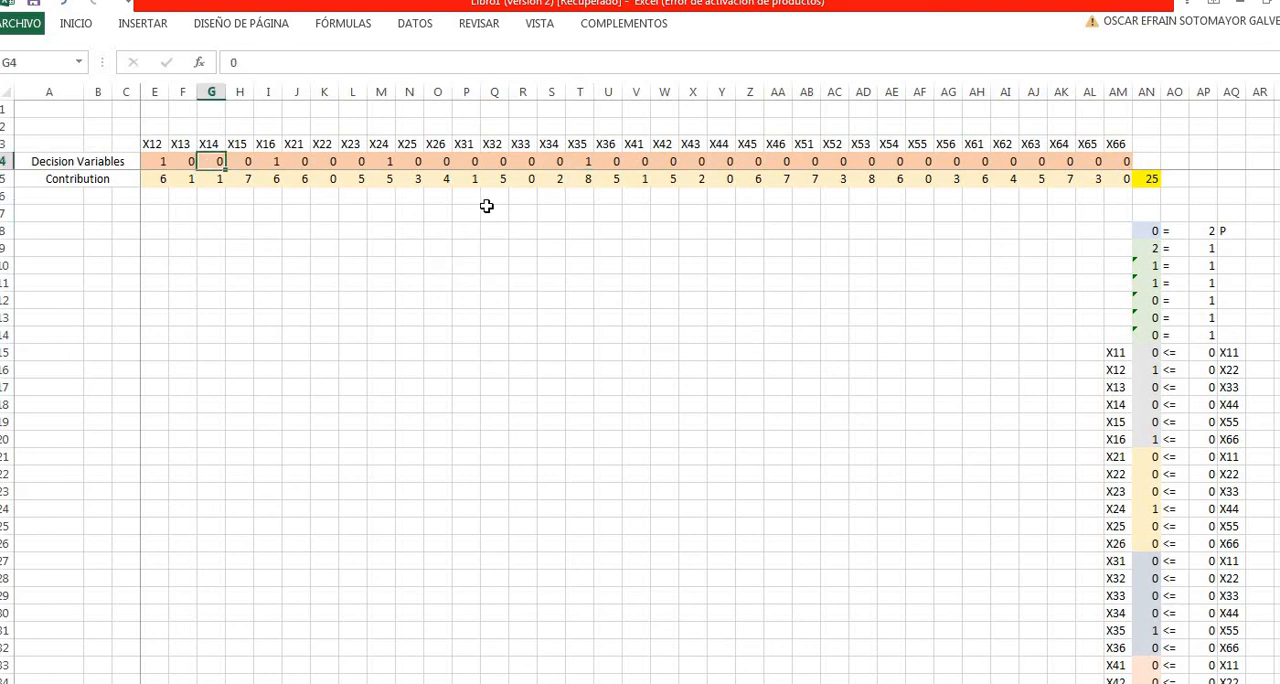
{"action": "key", "text": "Left"}
{"action": "key", "text": "Left"}
{"action": "key", "text": "Right"}
{"action": "key", "text": "Right"}
{"action": "key", "text": "Right"}
{"action": "key", "text": "Right"}
{"action": "key", "text": "Right"}
{"action": "key", "text": "Right"}
{"action": "key", "text": "Right"}
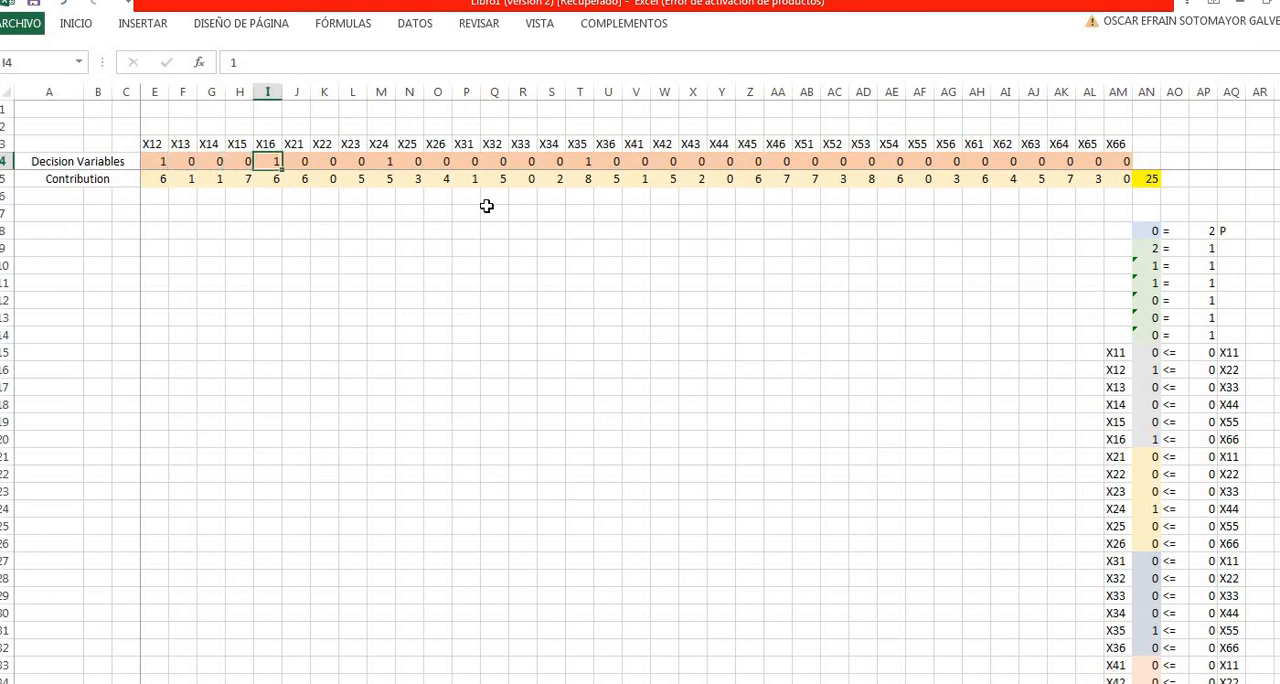
{"action": "key", "text": "Right"}
{"action": "key", "text": "Right"}
{"action": "key", "text": "Right"}
{"action": "key", "text": "Right"}
{"action": "type", "text": "1"}
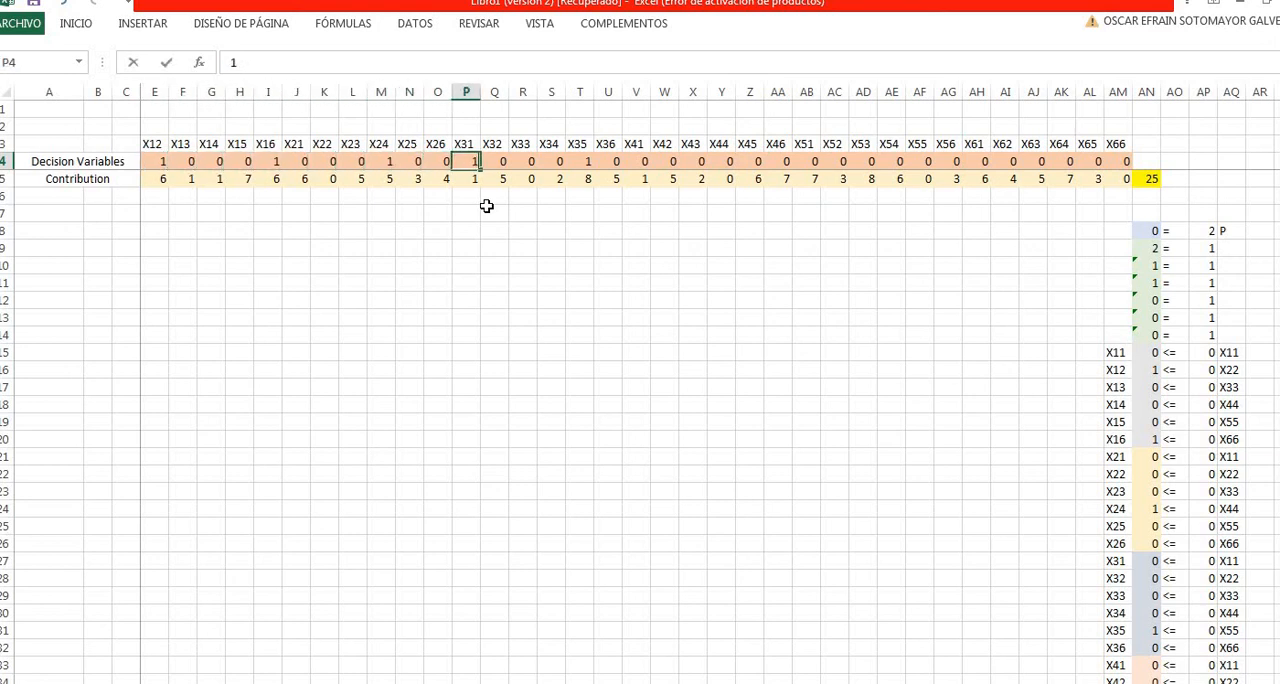
- Set the decision variables X42 and X51 in row 4 to 1
{"action": "key", "text": "Right"}
{"action": "key", "text": "Right"}
{"action": "key", "text": "Right"}
{"action": "key", "text": "Right"}
{"action": "key", "text": "Right"}
{"action": "key", "text": "Right"}
{"action": "key", "text": "Right"}
{"action": "type", "text": "1"}
{"action": "key", "text": "Right"}
{"action": "key", "text": "Right"}
{"action": "key", "text": "Right"}
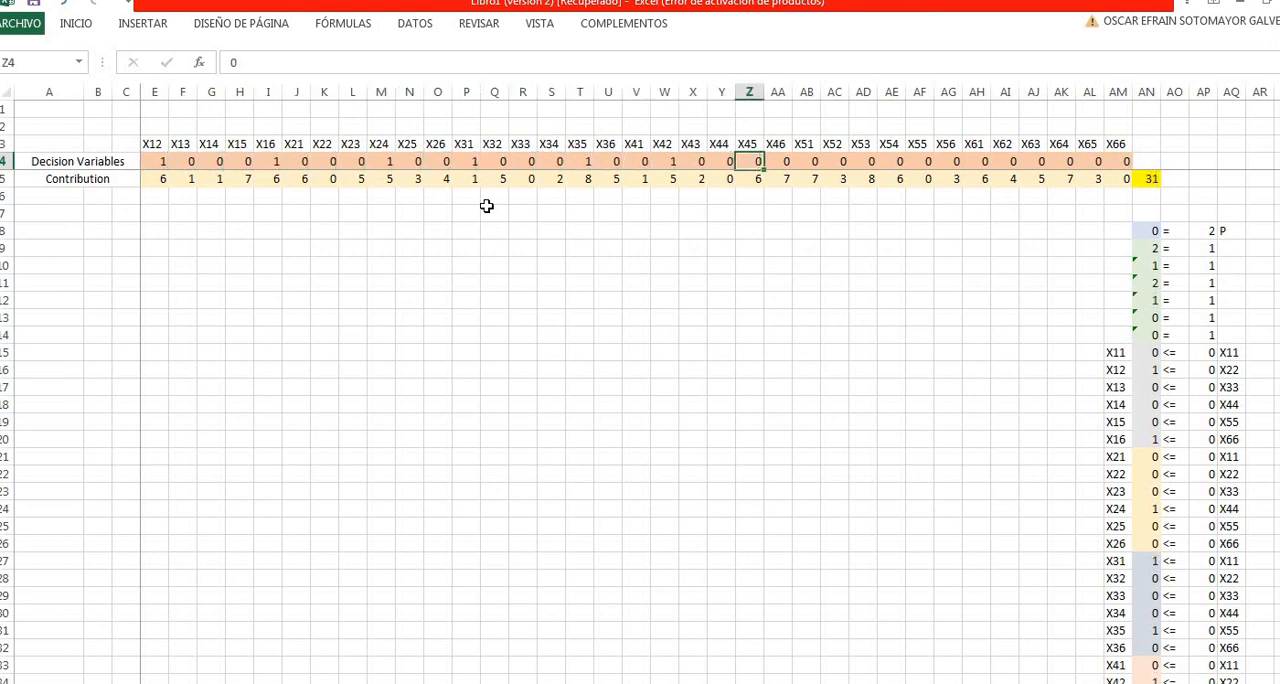
- Set the decision variables X54 and X62 to 1 and check the objective formula in AN5
{"action": "key", "text": "Right"}
{"action": "key", "text": "Right"}
{"action": "type", "text": "1"}
{"action": "key", "text": "Right"}
{"action": "key", "text": "Right"}
{"action": "key", "text": "Right"}
{"action": "type", "text": "1"}
{"action": "key", "text": "Right"}
{"action": "key", "text": "Right"}
{"action": "key", "text": "Right"}
{"action": "key", "text": "Right"}
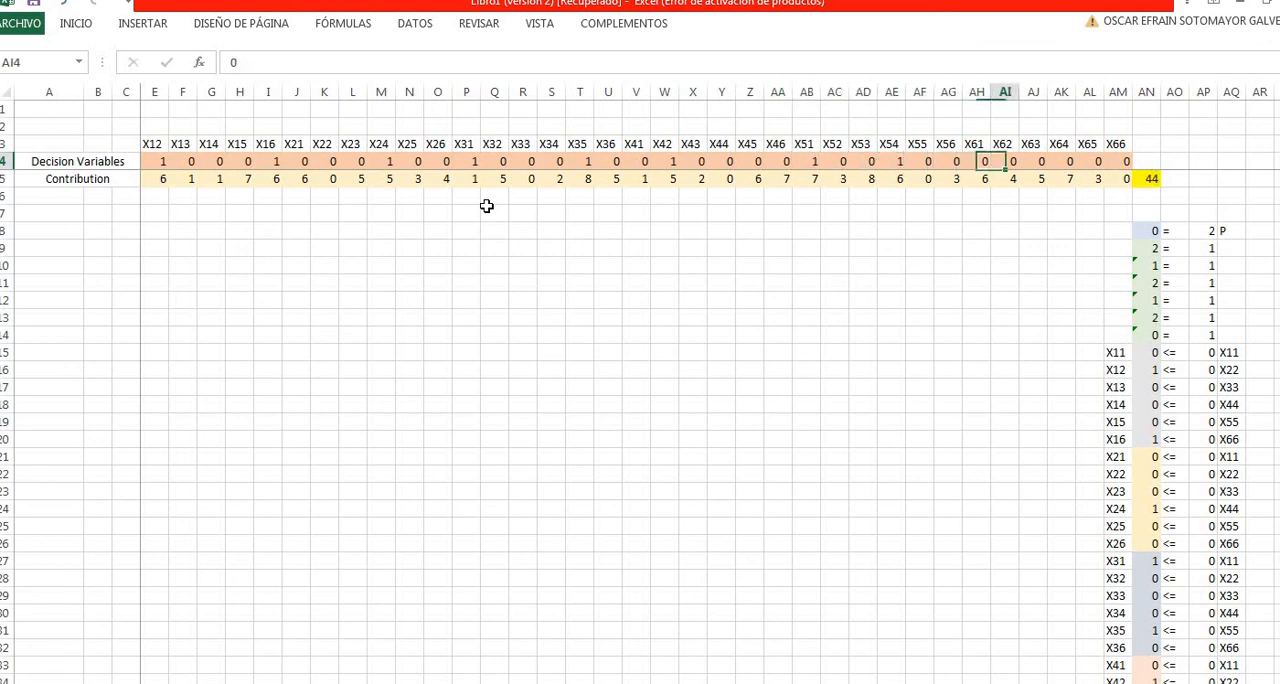
{"action": "type", "text": "1"}
{"action": "key", "text": "Right"}
{"action": "key", "text": "Right"}
{"action": "key", "text": "Right"}
{"action": "key", "text": "Right"}
{"action": "key", "text": "Right"}
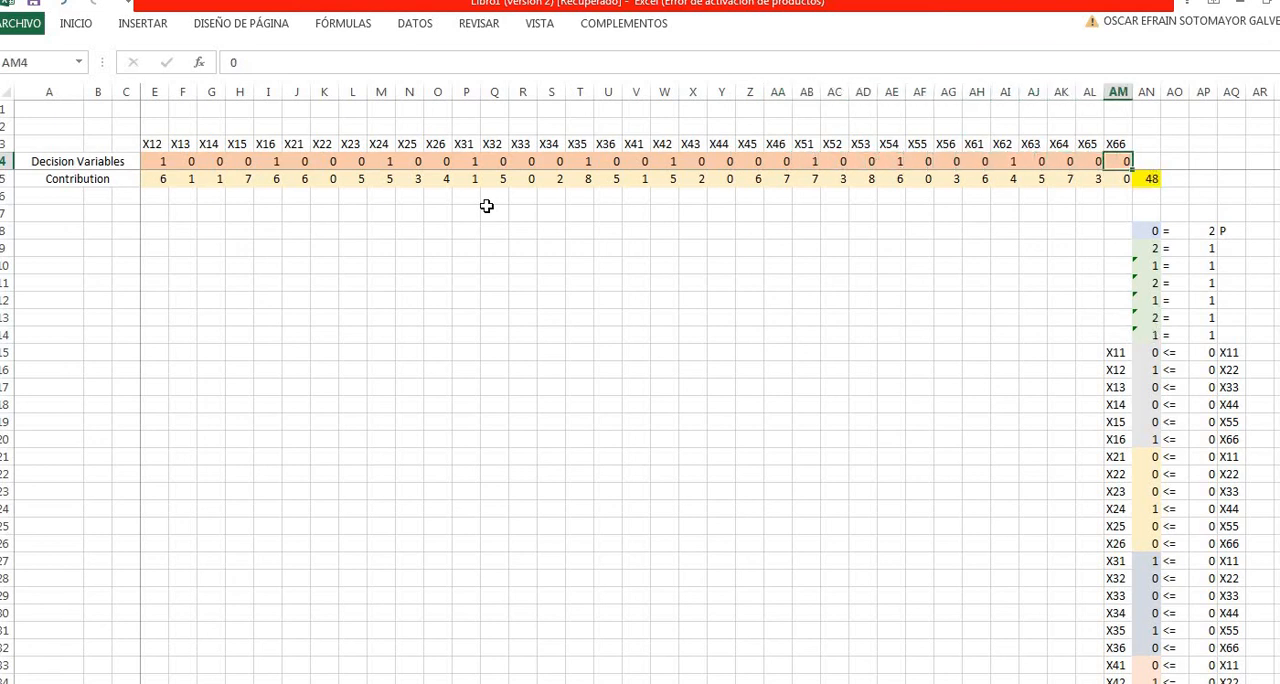
{"action": "key", "text": "Down"}
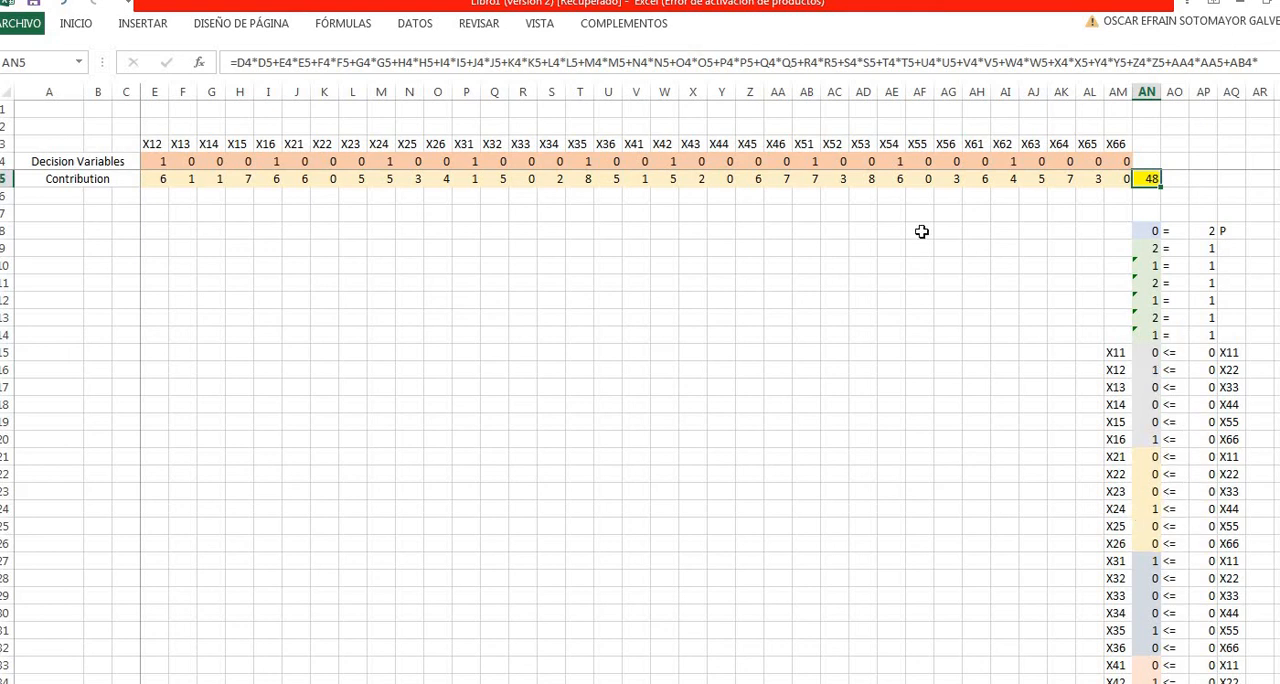
- Set the seed variables X11 and X44 to 1 to satisfy the group-count constraint in row 8
{"action": "left_click", "coordinate": [920, 230]}
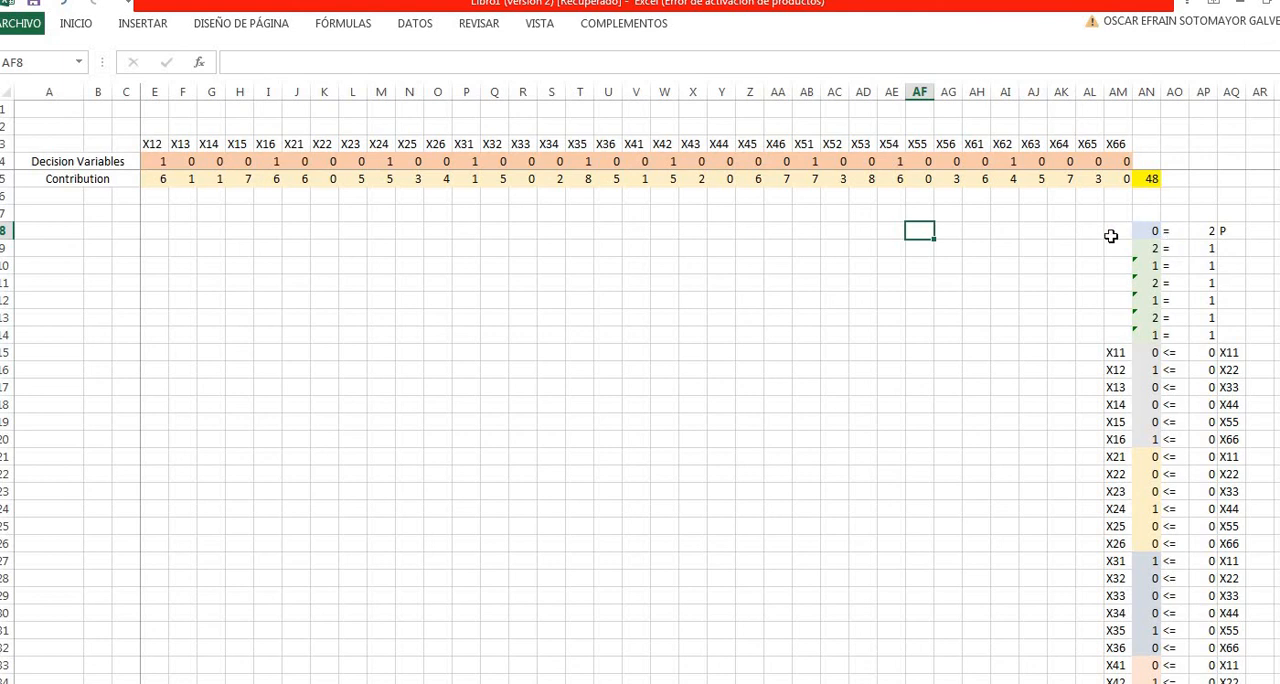
{"action": "left_click_drag", "start_coordinate": [1150, 232], "coordinate": [1210, 232]}
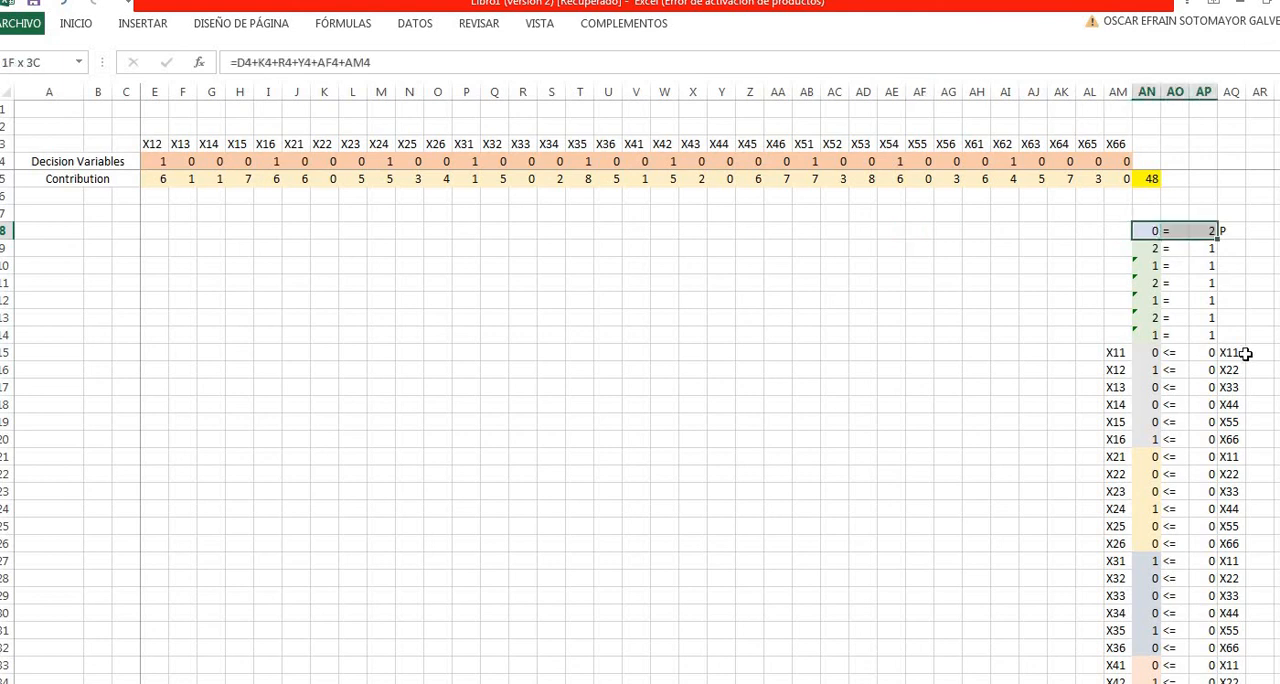
{"action": "left_click", "coordinate": [1030, 280]}
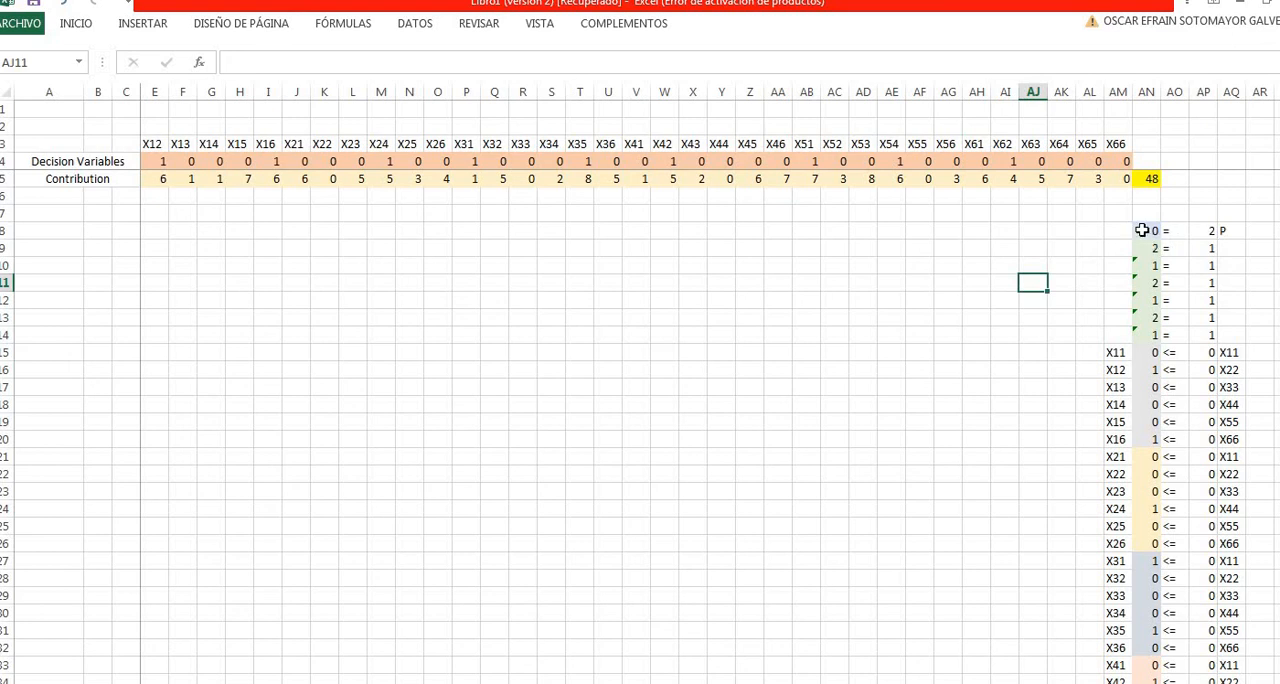
{"action": "left_click", "coordinate": [1141, 230]}
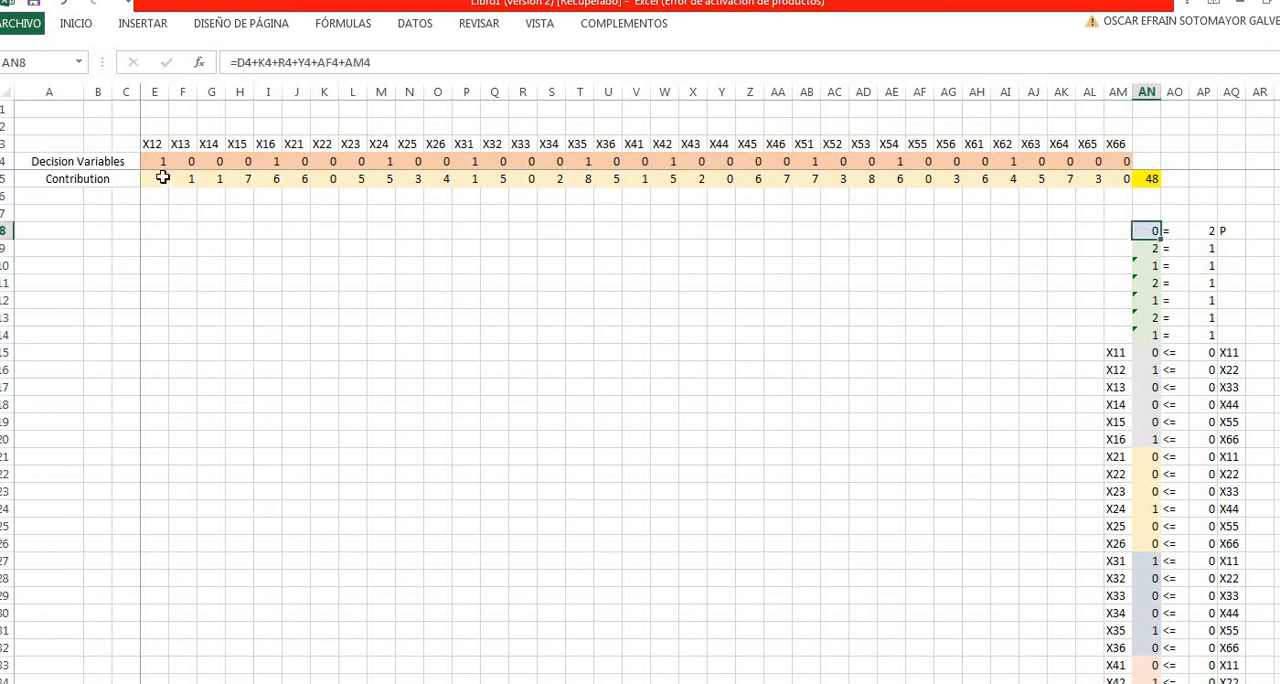
{"action": "scroll", "coordinate": [157, 146], "scroll_direction": "left", "scroll_amount": 1}
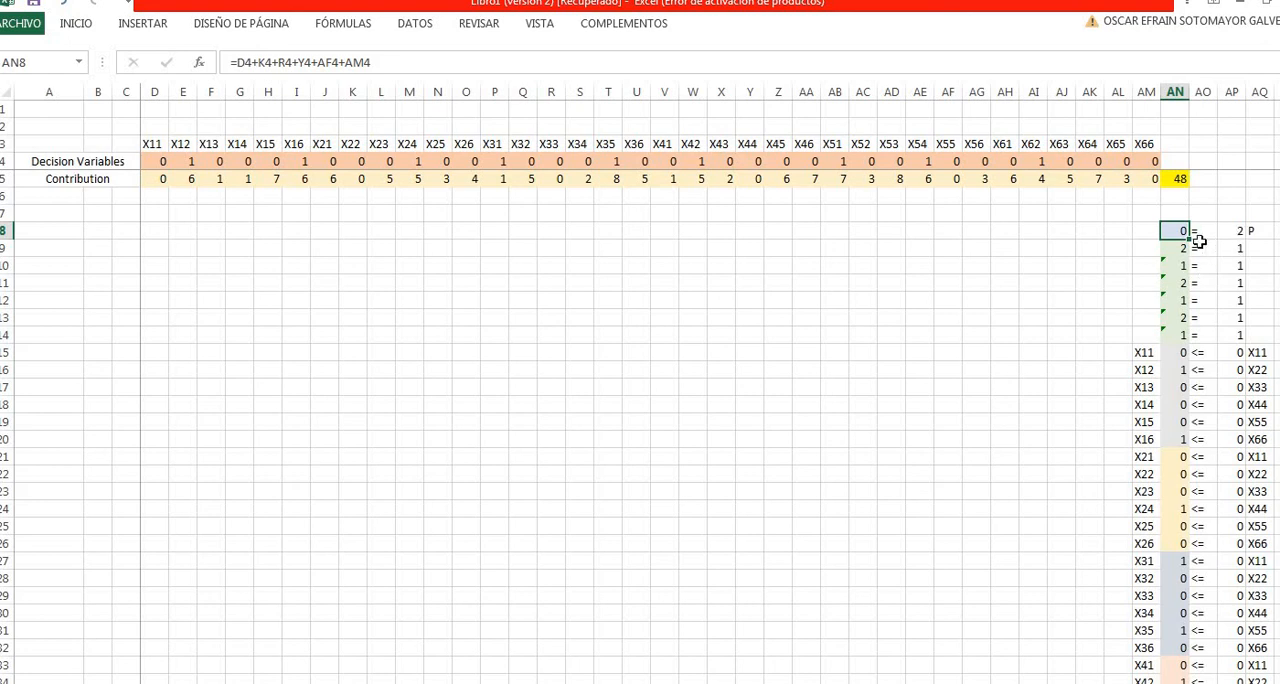
{"action": "left_click", "coordinate": [165, 164]}
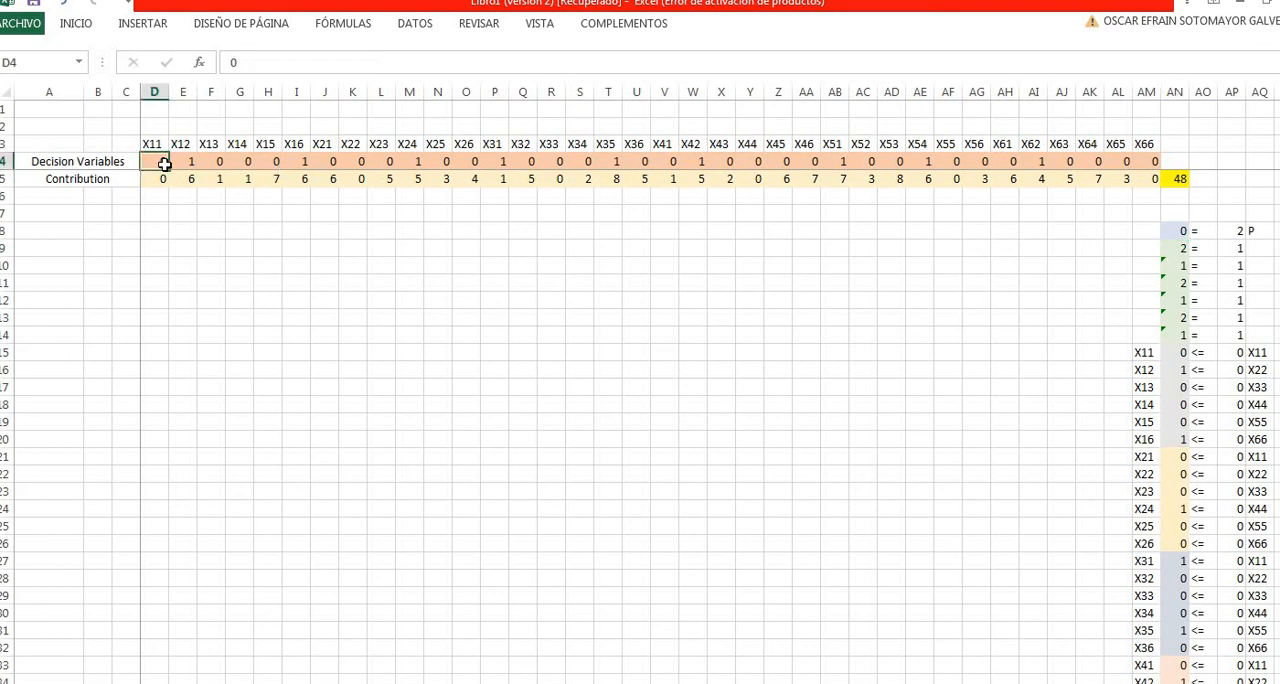
{"action": "type", "text": "1"}
{"action": "left_click", "coordinate": [586, 229]}
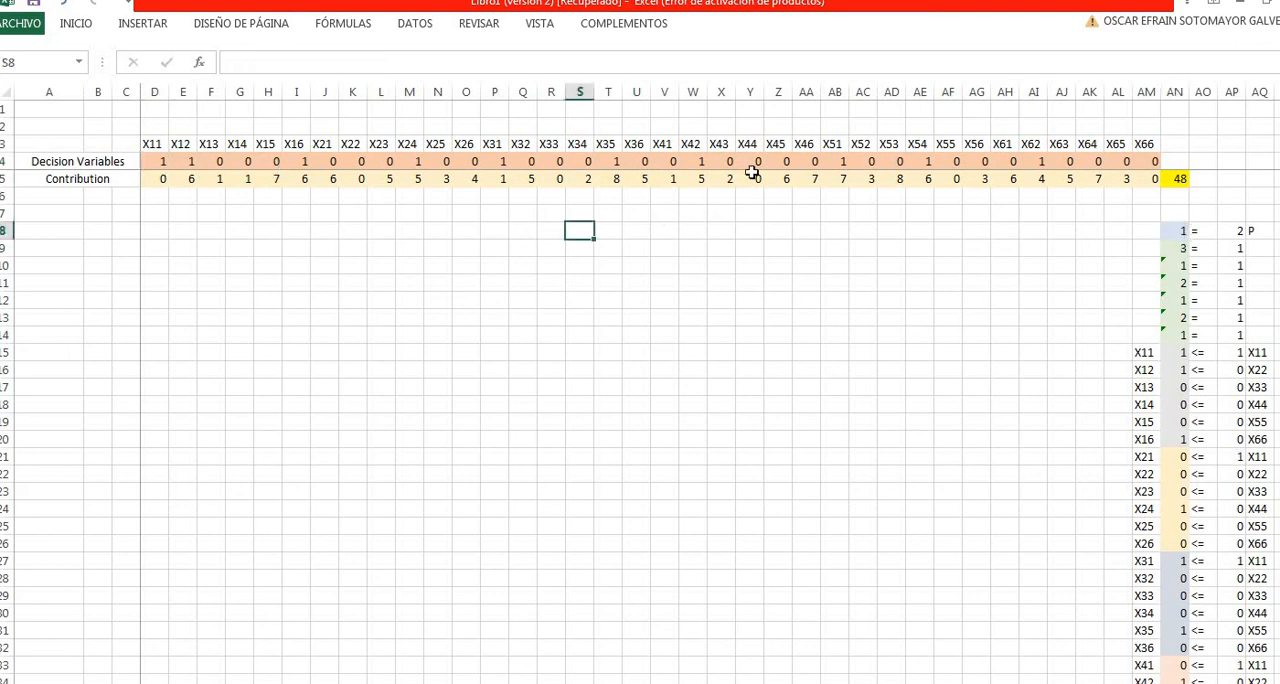
{"action": "left_click", "coordinate": [749, 161]}
{"action": "type", "text": "1"}
{"action": "left_click", "coordinate": [985, 332]}
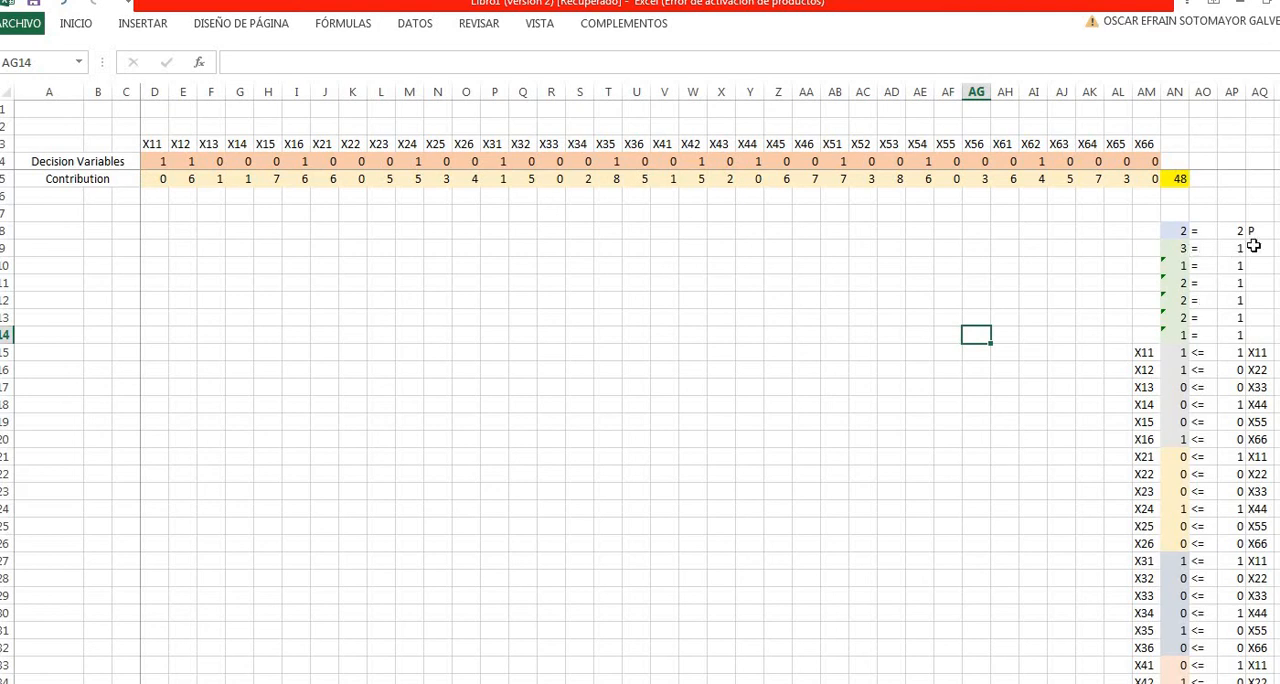
- Check the single-assignment sums in AN9 to AN11, and set the decision variable X14 to 1
{"action": "left_click", "coordinate": [1183, 248]}
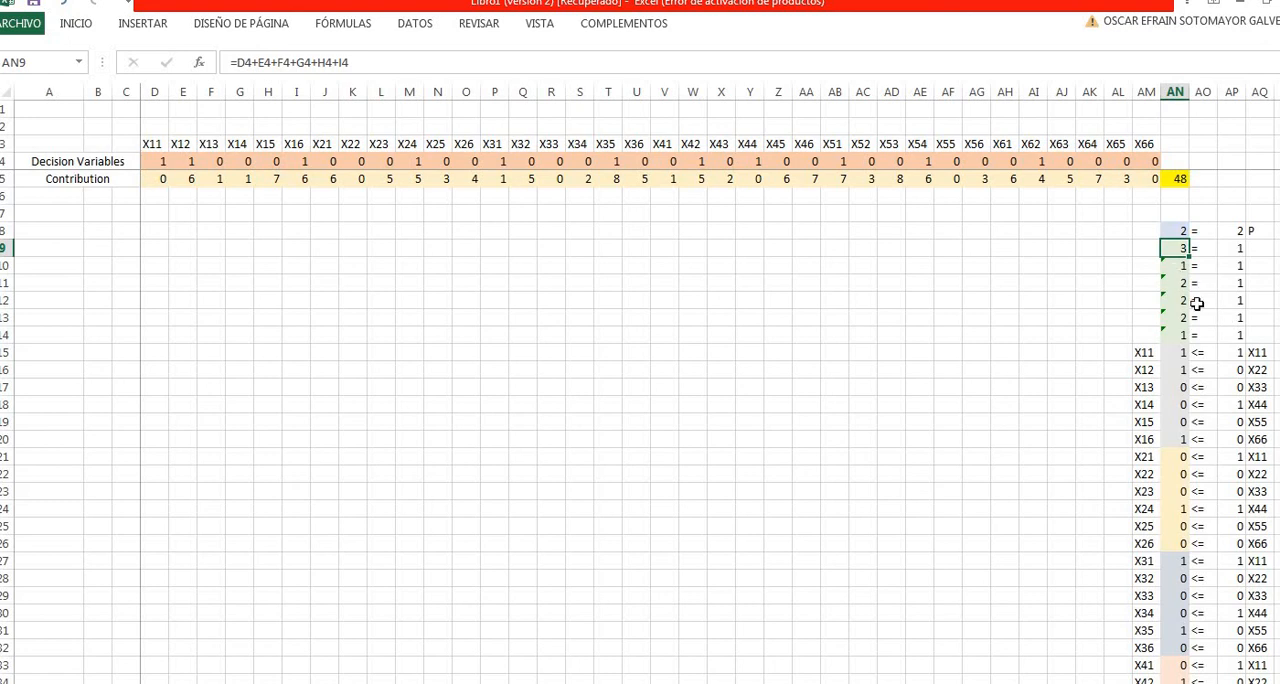
{"action": "key", "text": "Down"}
{"action": "key", "text": "Down"}
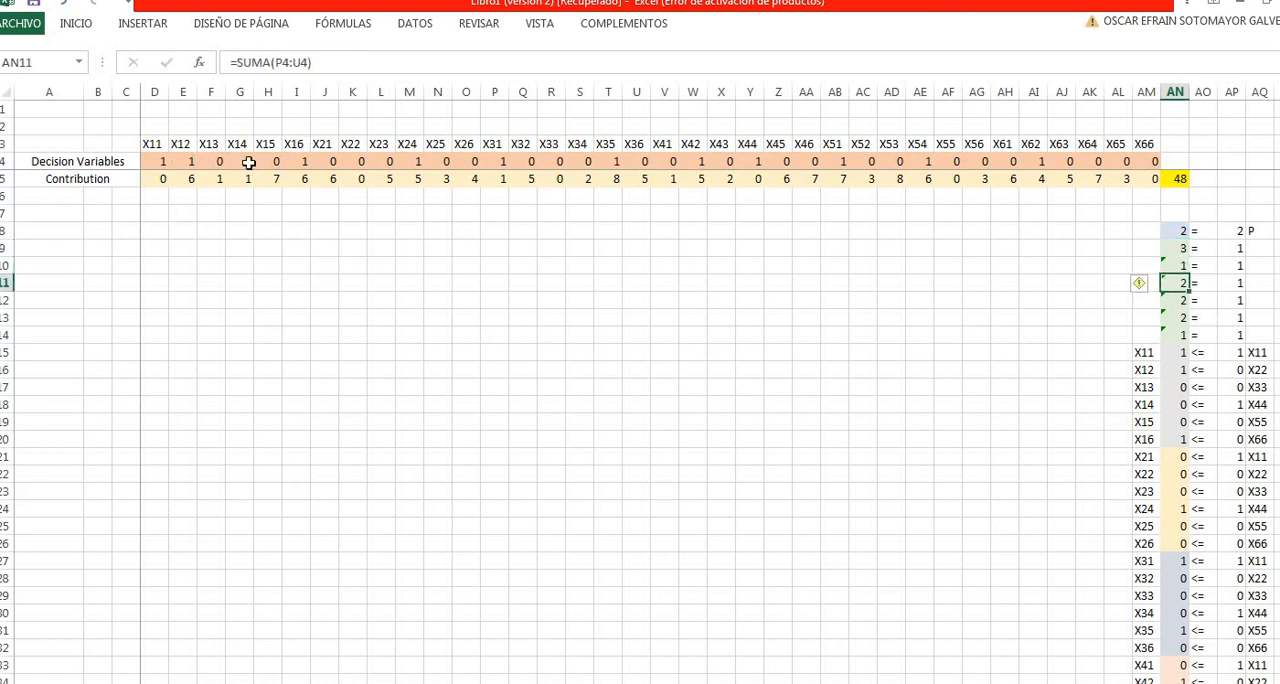
{"action": "left_click", "coordinate": [248, 163]}
{"action": "type", "text": "1"}
{"action": "key", "text": "Right"}
{"action": "key", "text": "Right"}
{"action": "key", "text": "Right"}
{"action": "key", "text": "Right"}
{"action": "key", "text": "Right"}
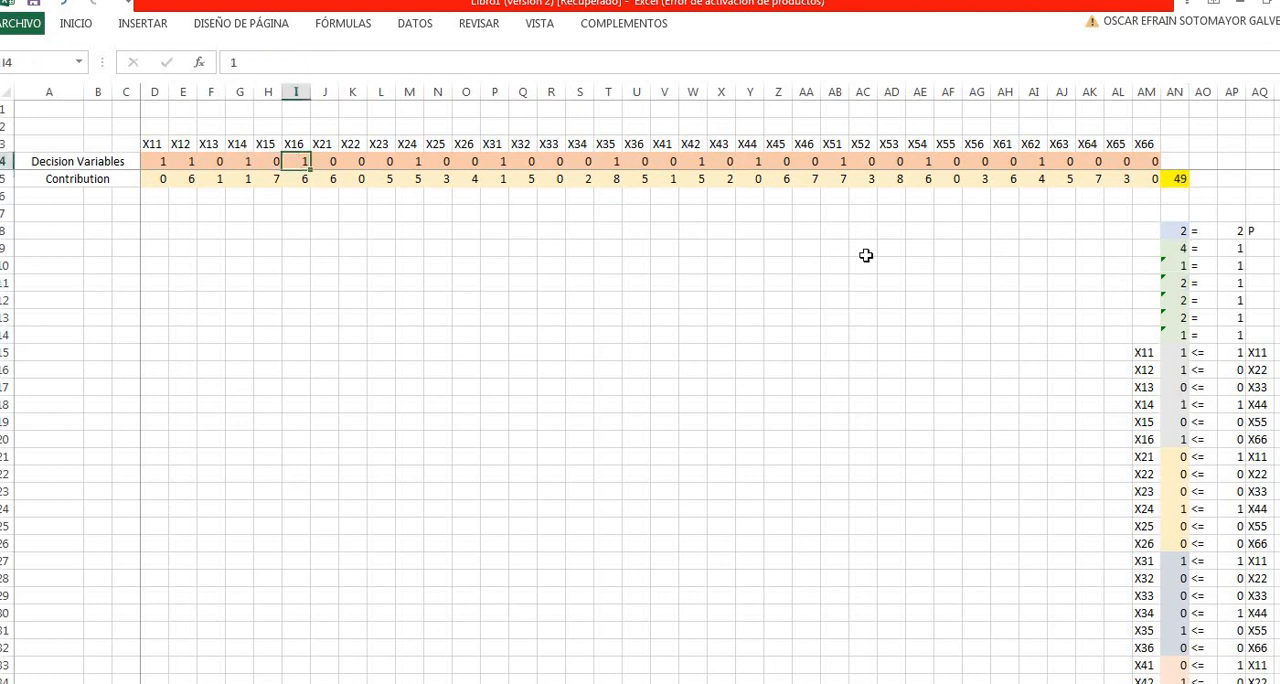
- Set the decision variables X23 and X34 in row 4 to 1
{"action": "type", "text": "1"}
{"action": "key", "text": "Right"}
{"action": "key", "text": "Right"}
{"action": "key", "text": "Right"}
{"action": "key", "text": "Right"}
{"action": "key", "text": "Right"}
{"action": "key", "text": "Right"}
{"action": "key", "text": "Right"}
{"action": "type", "text": "1"}
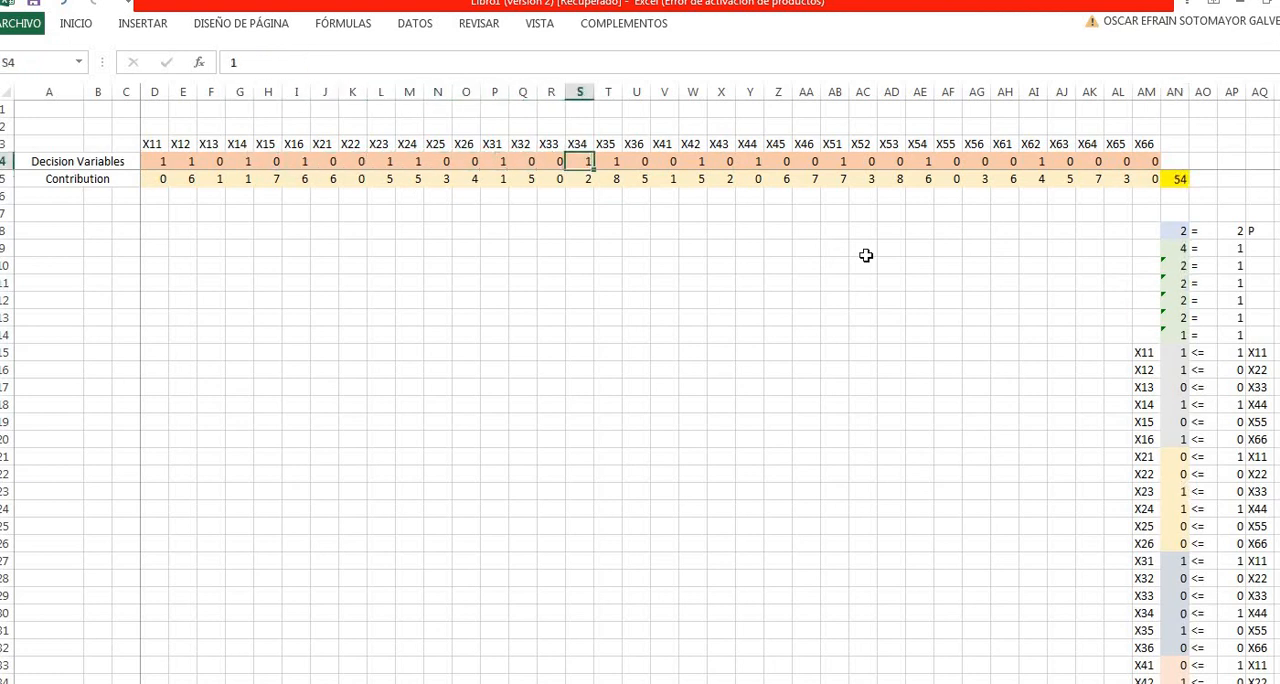
{"action": "key", "text": "Right"}
{"action": "key", "text": "Right"}
{"action": "key", "text": "Right"}
{"action": "key", "text": "Right"}
{"action": "key", "text": "Right"}
{"action": "key", "text": "Right"}
{"action": "key", "text": "Right"}
- Review the decision variables from X35 to X56 and the objective cell AN5
{"action": "key", "text": "Right"}
{"action": "key", "text": "Right"}
{"action": "key", "text": "Right"}
{"action": "key", "text": "Right"}
{"action": "key", "text": "Right"}
{"action": "key", "text": "Right"}
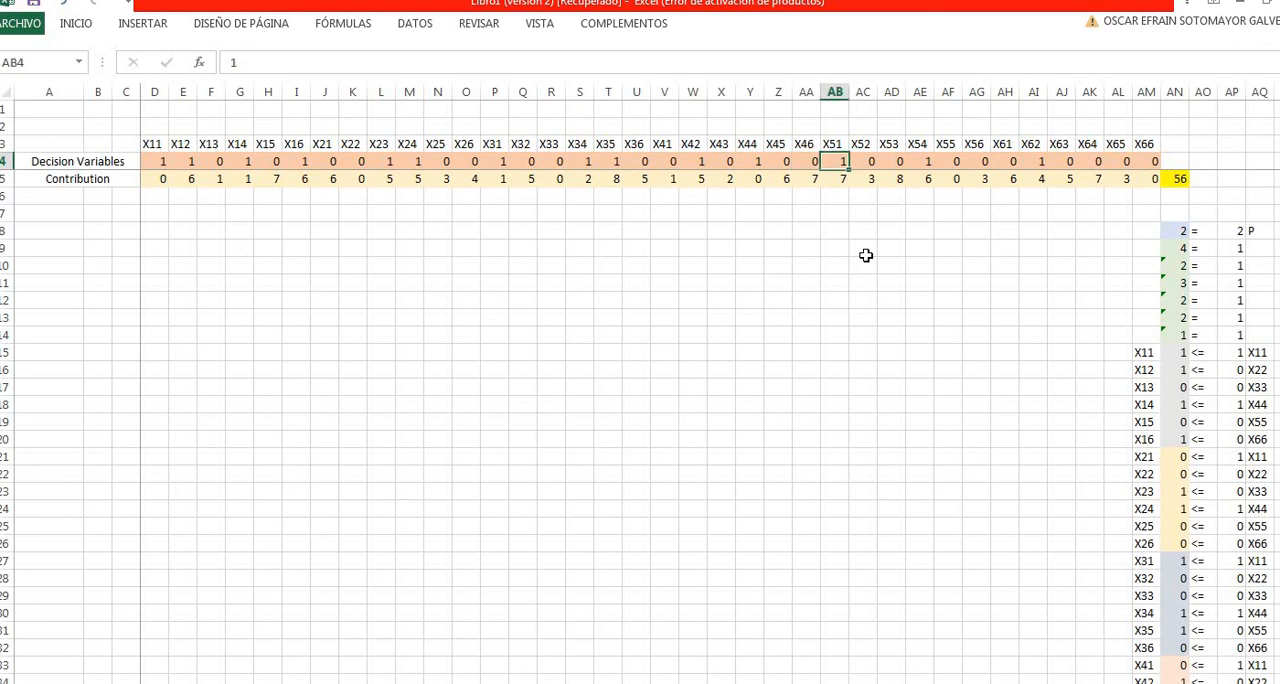
{"action": "key", "text": "Right"}
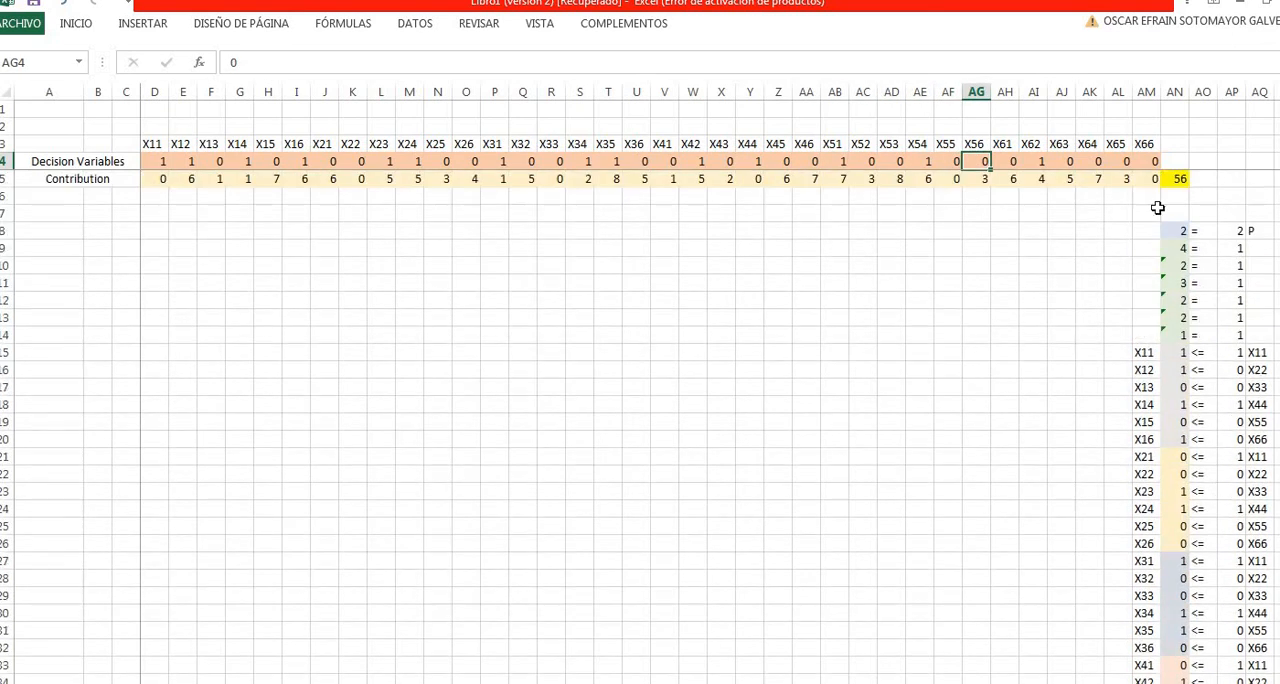
{"action": "left_click", "coordinate": [1180, 177]}
{"action": "left_click", "coordinate": [750, 250]}
- Set the decision variable X13 in row 4 to 1
{"action": "left_click", "coordinate": [211, 144]}
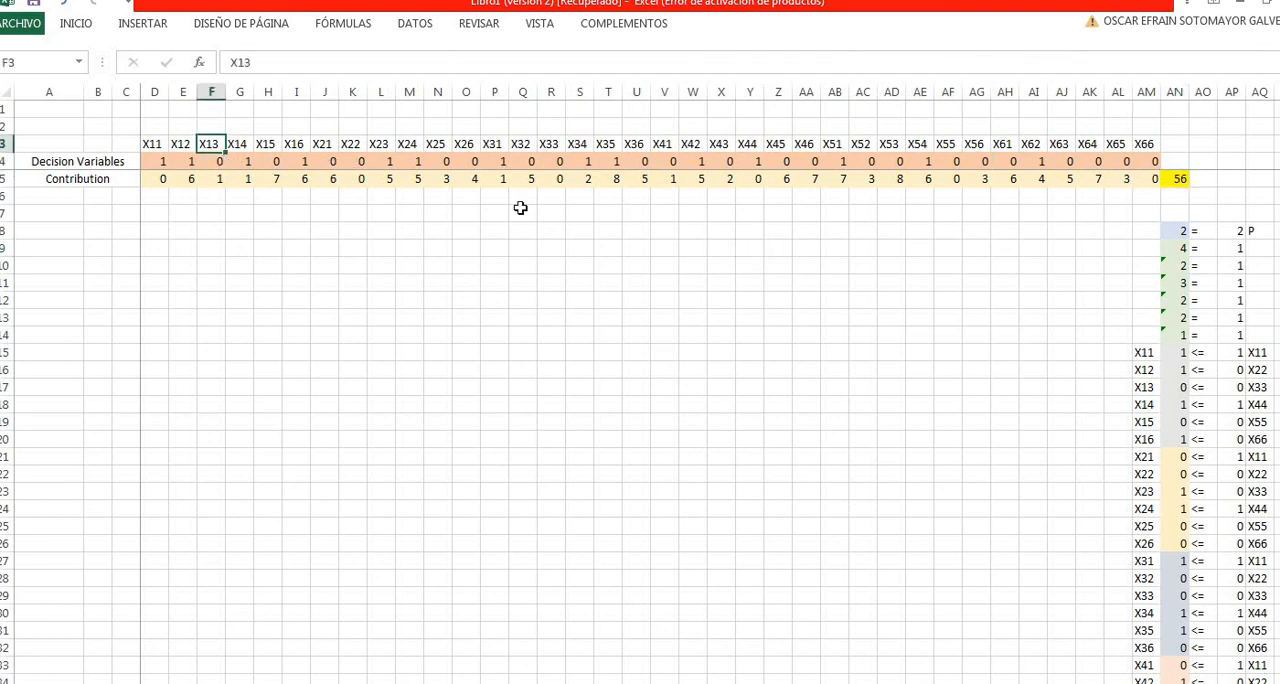
{"action": "key", "text": "Down"}
{"action": "type", "text": "1"}
{"action": "key", "text": "Right"}
- Reset the decision variables X14 and X24 in row 4 to 0
{"action": "key", "text": "Right"}
{"action": "key", "text": "Right"}
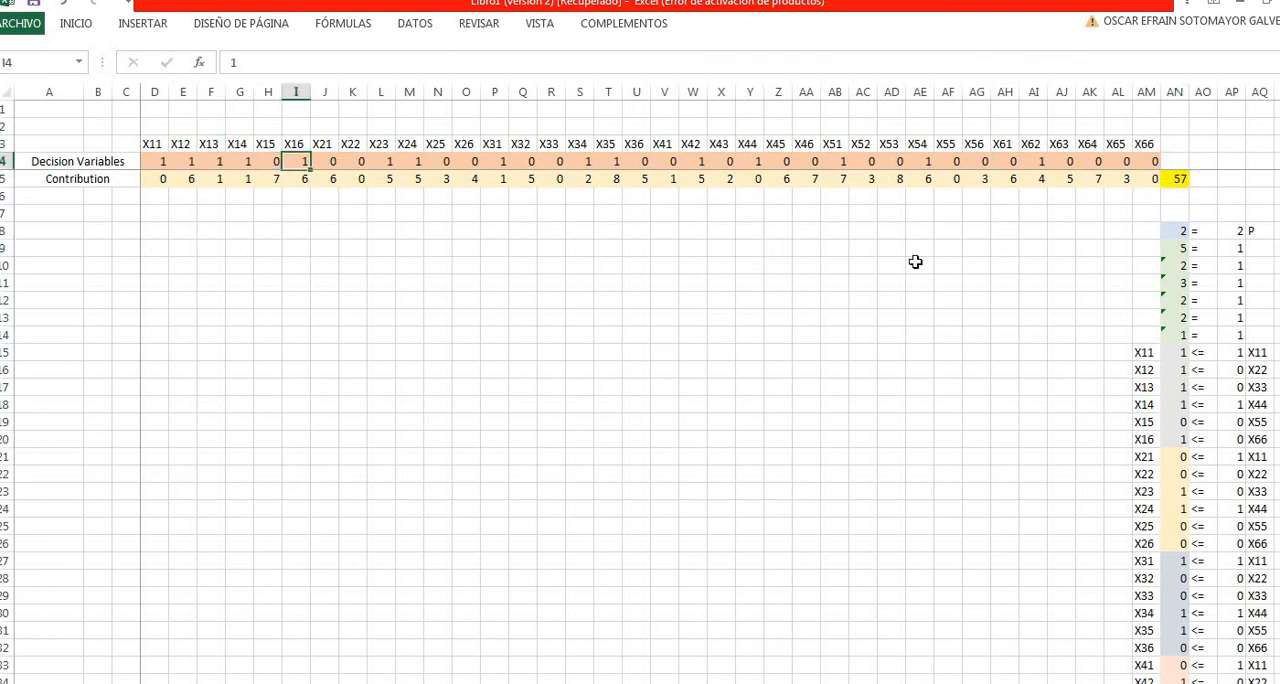
{"action": "key", "text": "Left"}
{"action": "key", "text": "Left"}
{"action": "type", "text": "0"}
{"action": "key", "text": "Right"}
{"action": "key", "text": "Right"}
{"action": "key", "text": "Right"}
{"action": "key", "text": "Right"}
{"action": "key", "text": "Right"}
{"action": "key", "text": "Right"}
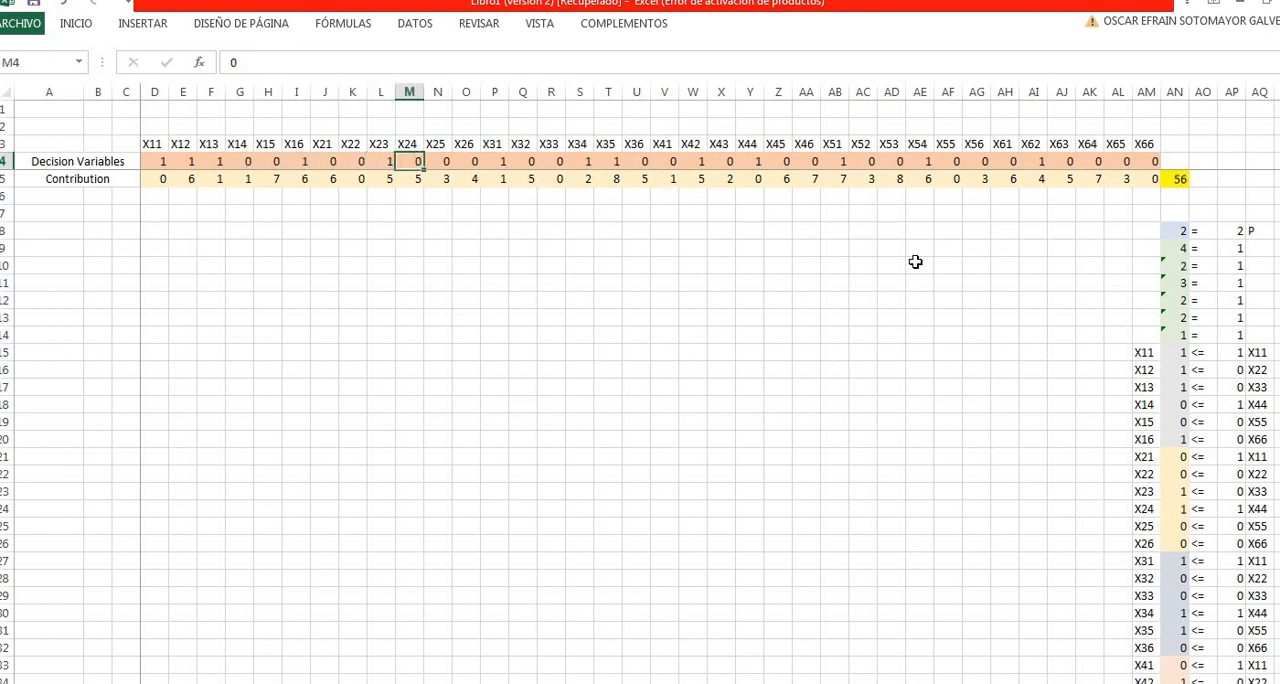
{"action": "key", "text": "Right"}
{"action": "key", "text": "Right"}
{"action": "key", "text": "Right"}
{"action": "key", "text": "Right"}
{"action": "key", "text": "Right"}
{"action": "key", "text": "Right"}
{"action": "key", "text": "Right"}
{"action": "key", "text": "Right"}
{"action": "key", "text": "Right"}
{"action": "key", "text": "Right"}
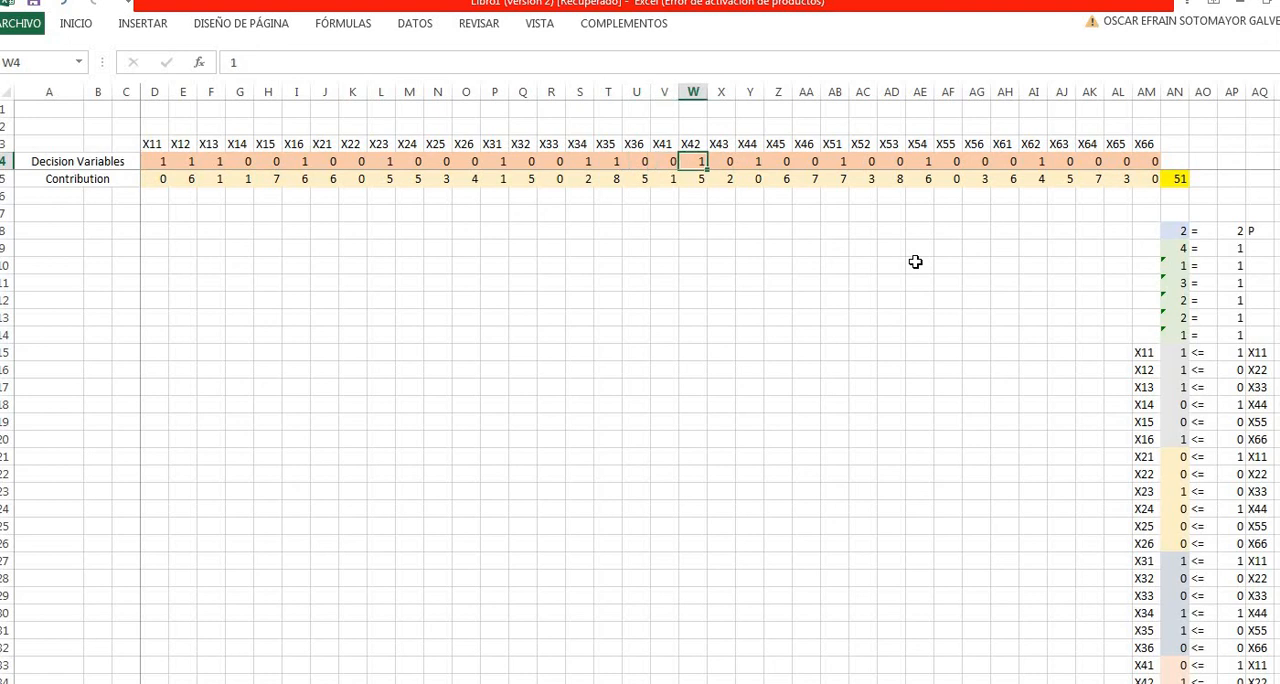
- Reset the decision variables X42 and X51 in row 4 to 0
{"action": "type", "text": "0"}
{"action": "key", "text": "Right"}
{"action": "key", "text": "Right"}
{"action": "key", "text": "Right"}
{"action": "key", "text": "Right"}
{"action": "key", "text": "Right"}
{"action": "type", "text": "0"}
{"action": "key", "text": "Right"}
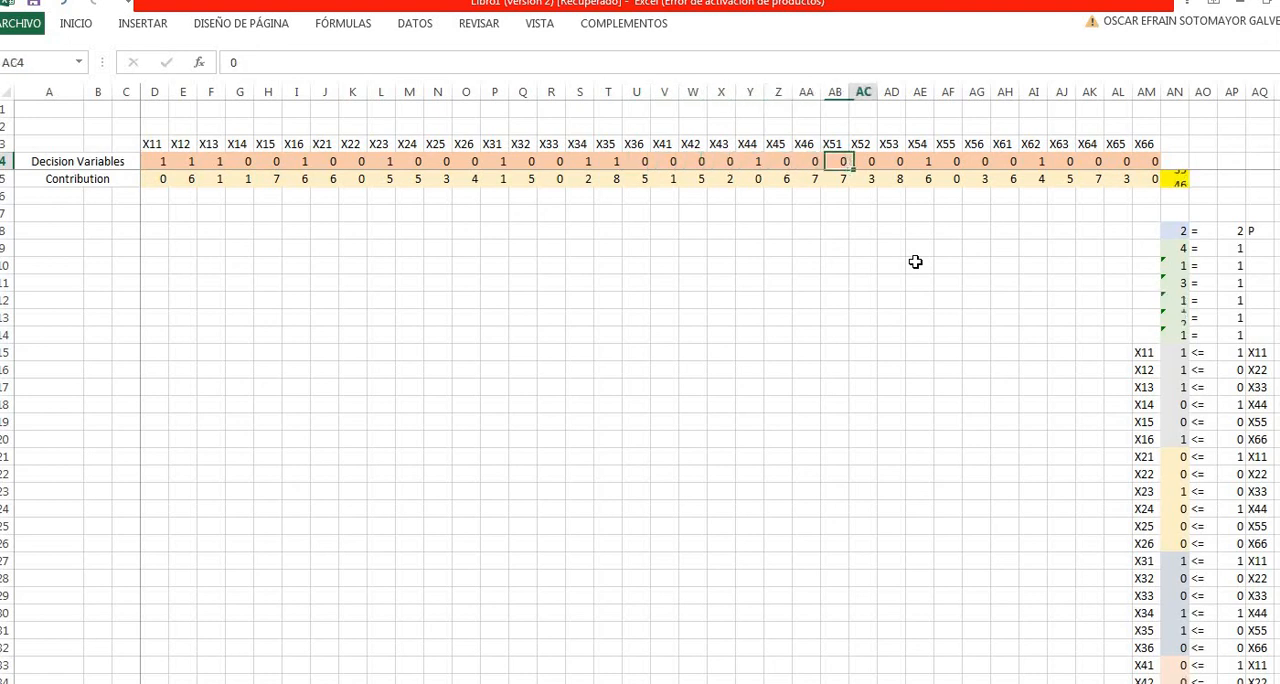
- Examine the decision variables near X62, the objective cell AN5, and the X11 to X15 assignments
{"action": "key", "text": "Right"}
{"action": "key", "text": "Right"}
{"action": "key", "text": "Right"}
{"action": "key", "text": "Right"}
{"action": "key", "text": "Right"}
{"action": "key", "text": "Right"}
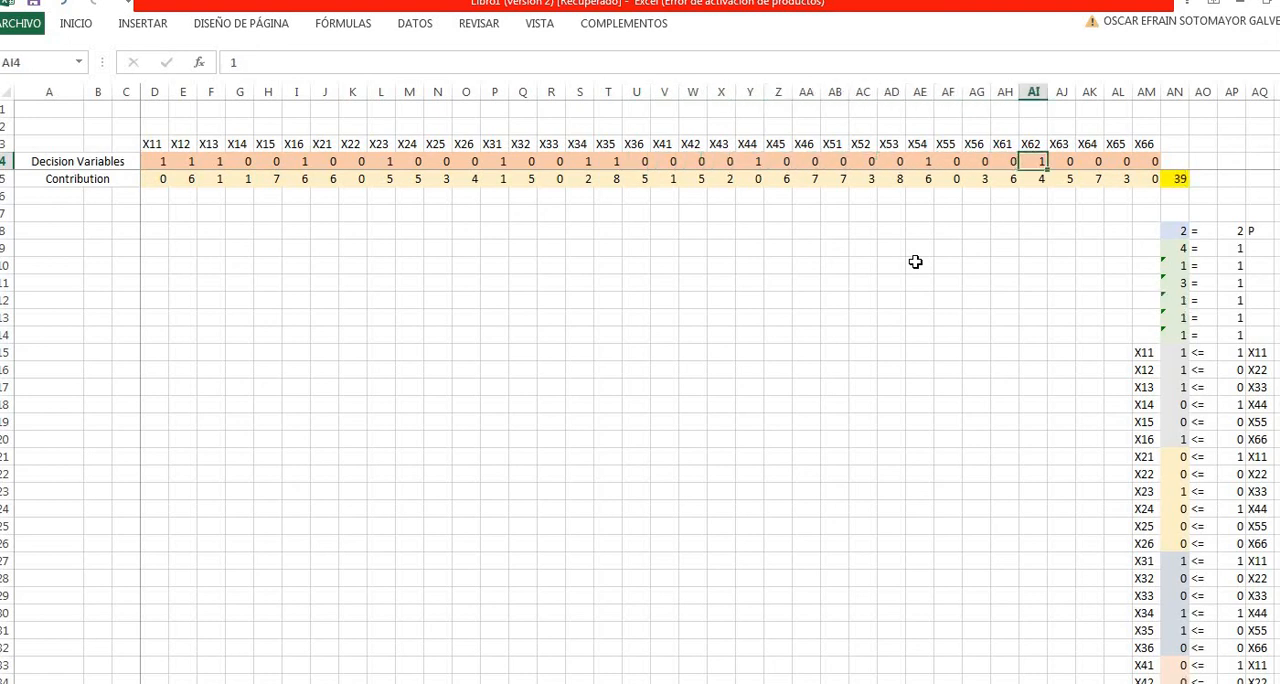
{"action": "key", "text": "Left"}
{"action": "key", "text": "Left"}
{"action": "key", "text": "Right"}
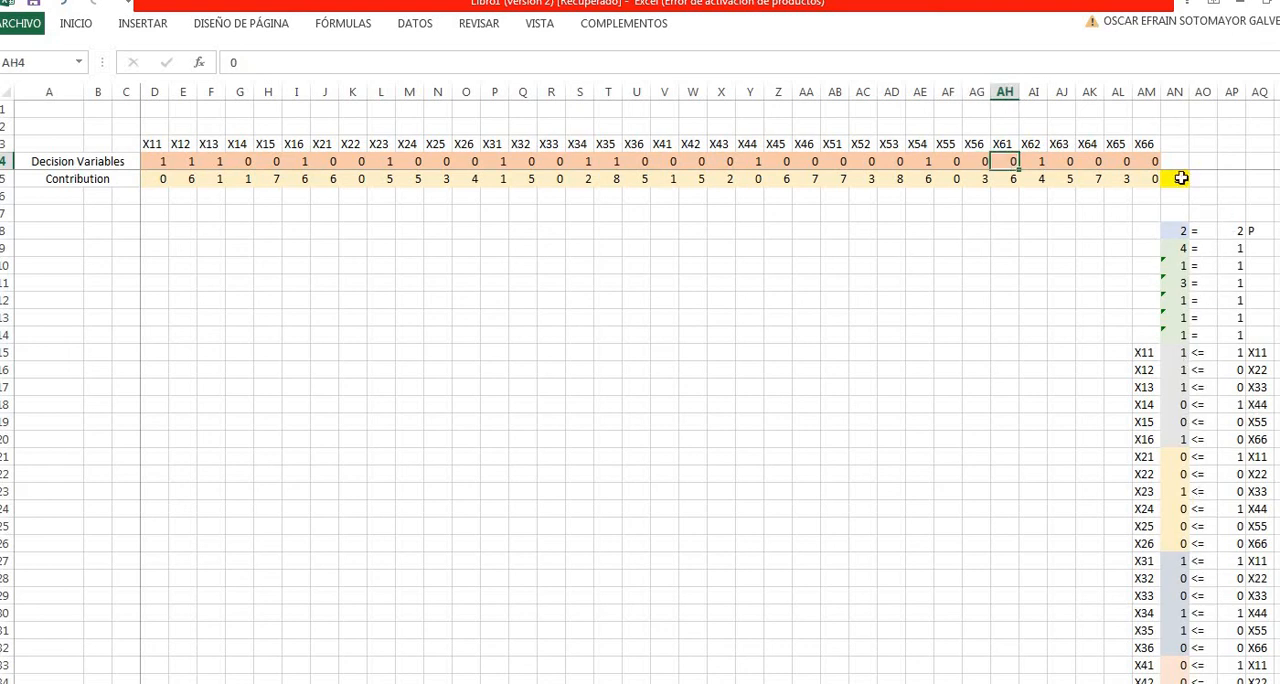
{"action": "left_click", "coordinate": [1181, 178]}
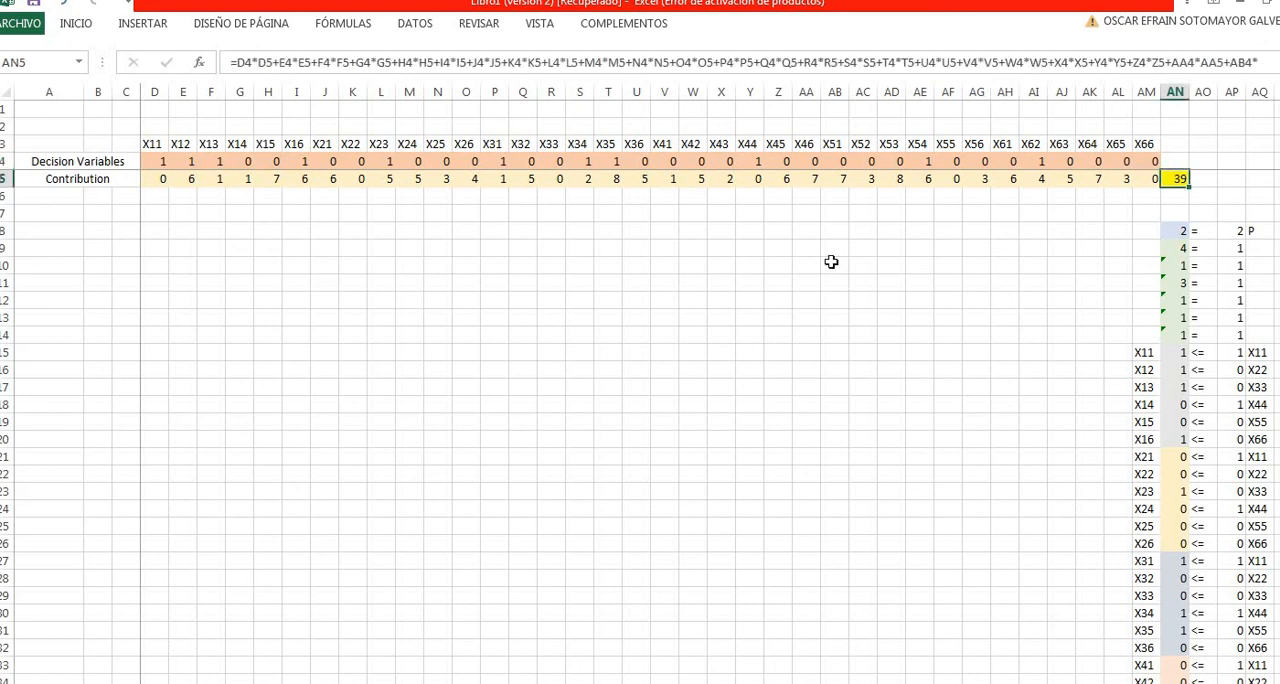
{"action": "left_click", "coordinate": [921, 298]}
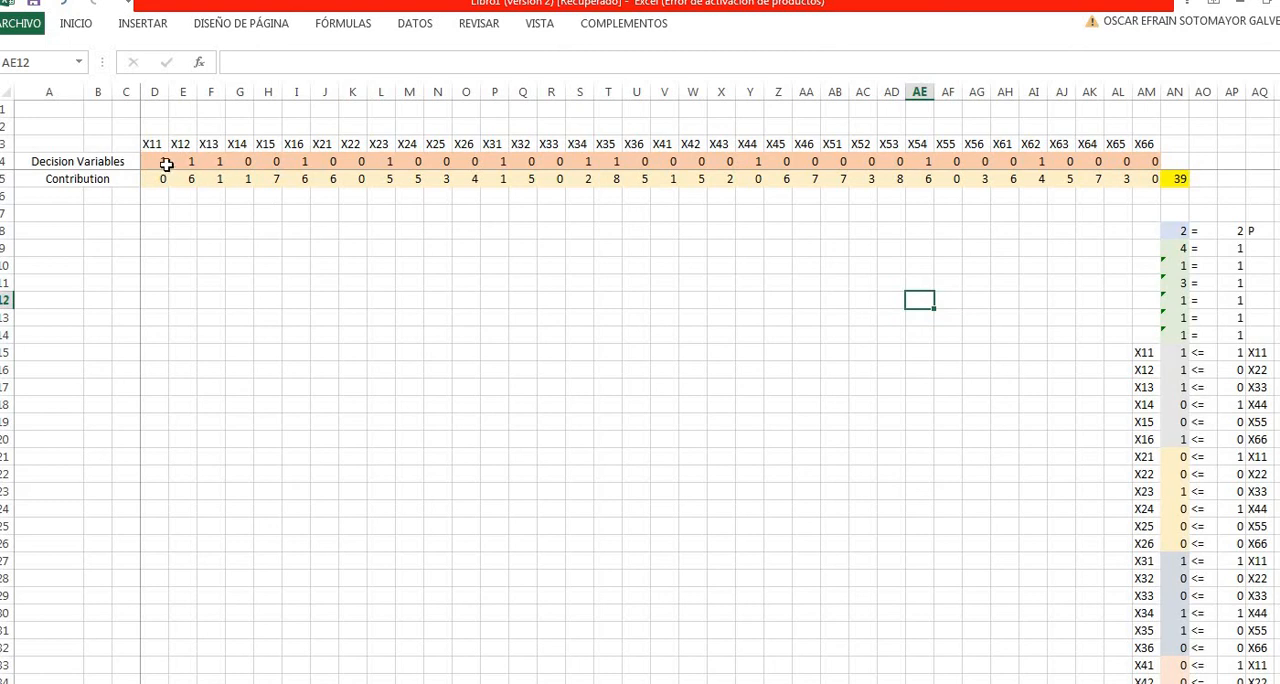
{"action": "left_click_drag", "start_coordinate": [163, 161], "coordinate": [272, 163]}
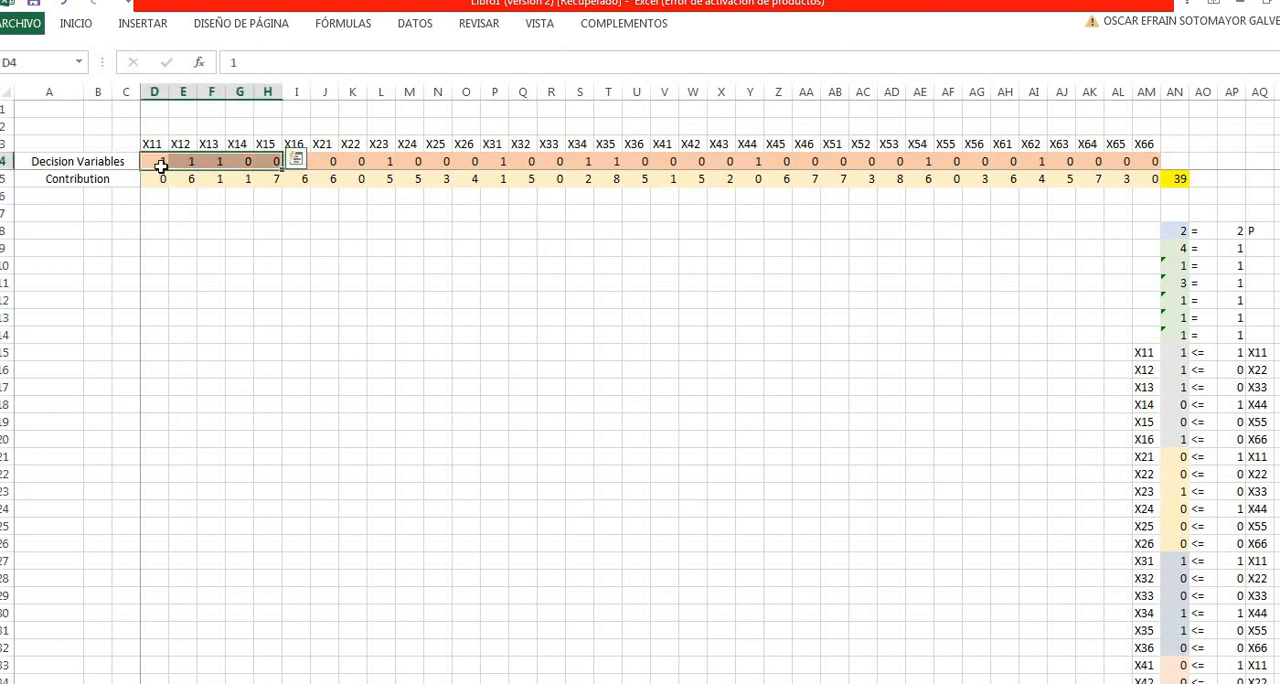
{"action": "left_click", "coordinate": [160, 166]}
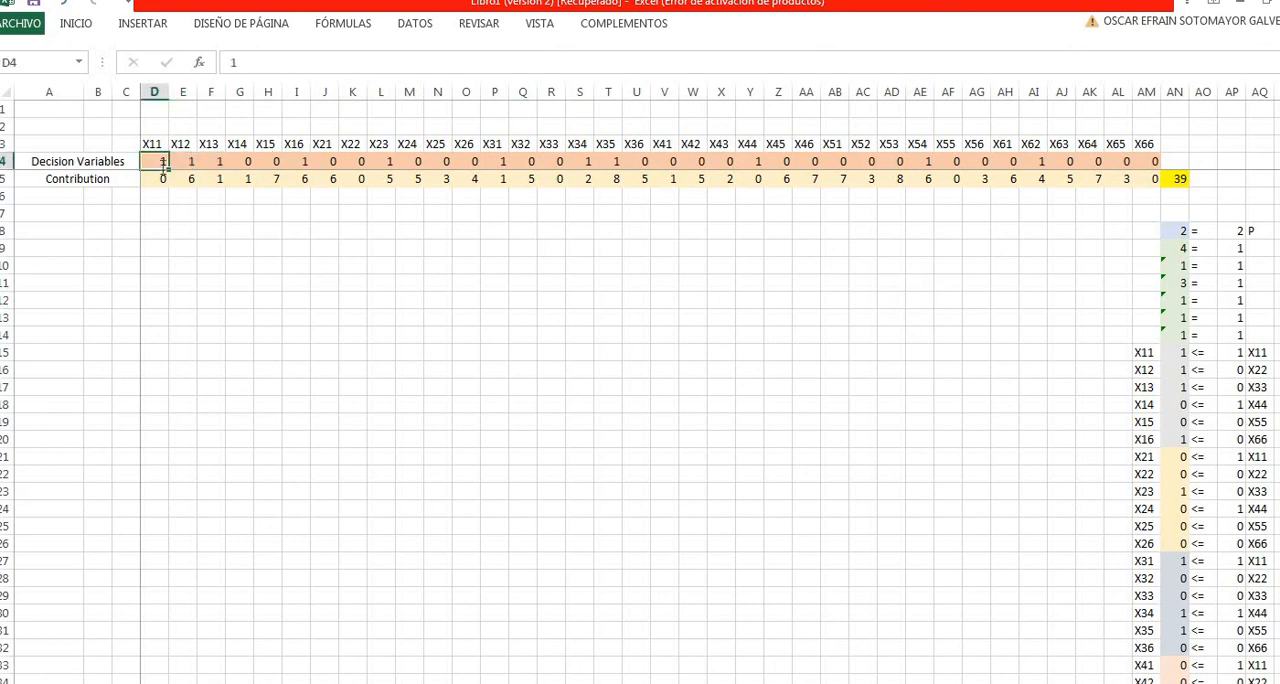
- Reset all decision variables from X11 to X66 in row 4 to 0
{"action": "type", "text": "0"}
{"action": "key", "text": "ctrl+Return"}
{"action": "left_click_drag", "start_coordinate": [168, 168], "coordinate": [1157, 177]}
{"action": "left_click", "coordinate": [1066, 278]}
{"action": "left_click", "coordinate": [1178, 195]}
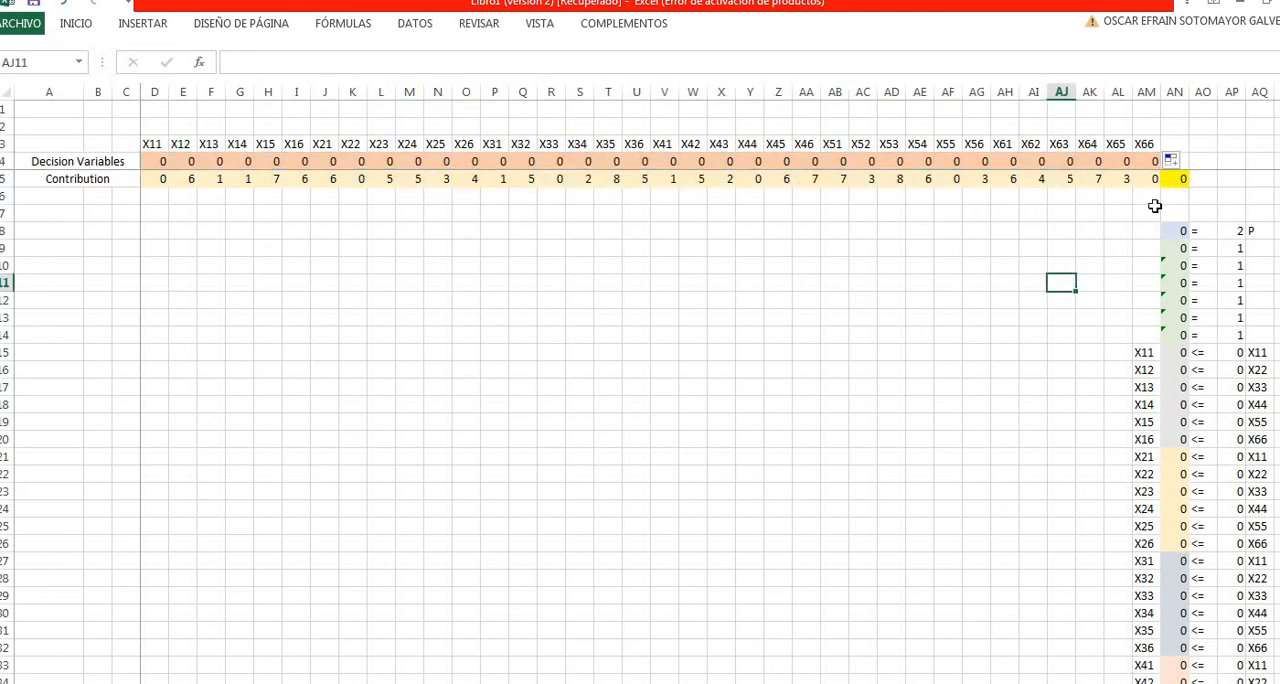
{"action": "left_click", "coordinate": [1071, 232]}
{"action": "left_click", "coordinate": [950, 298]}
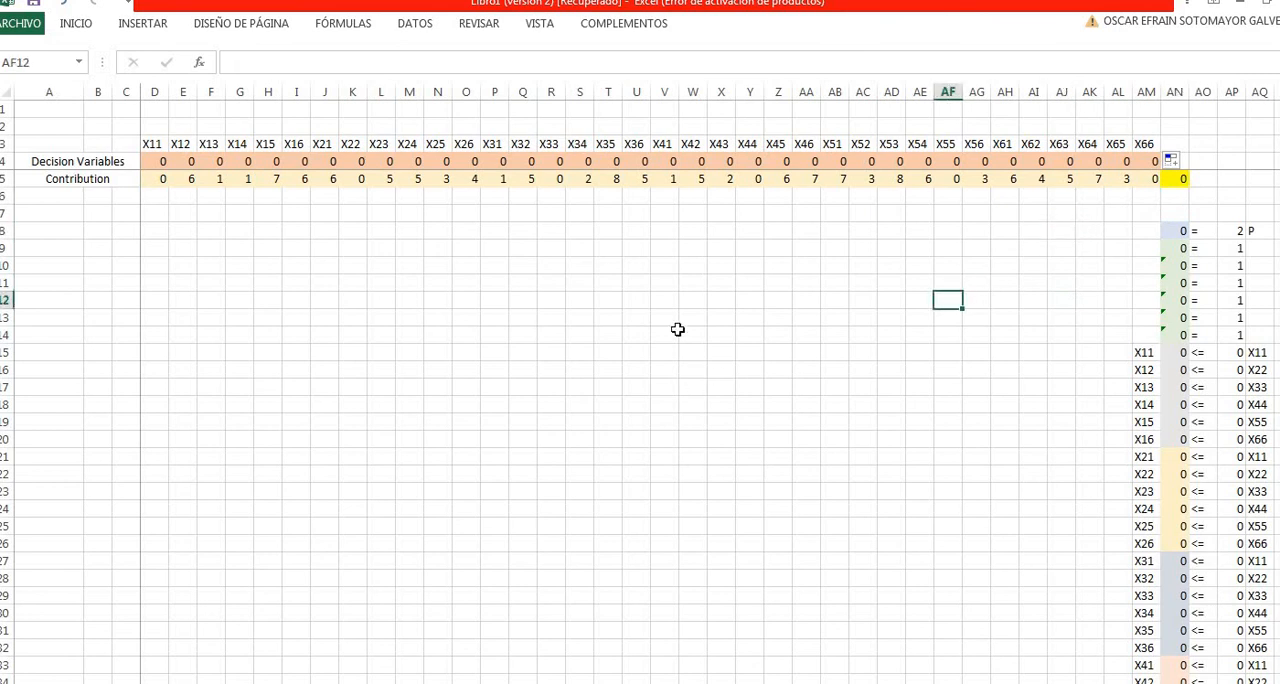
{"action": "left_click", "coordinate": [692, 370]}
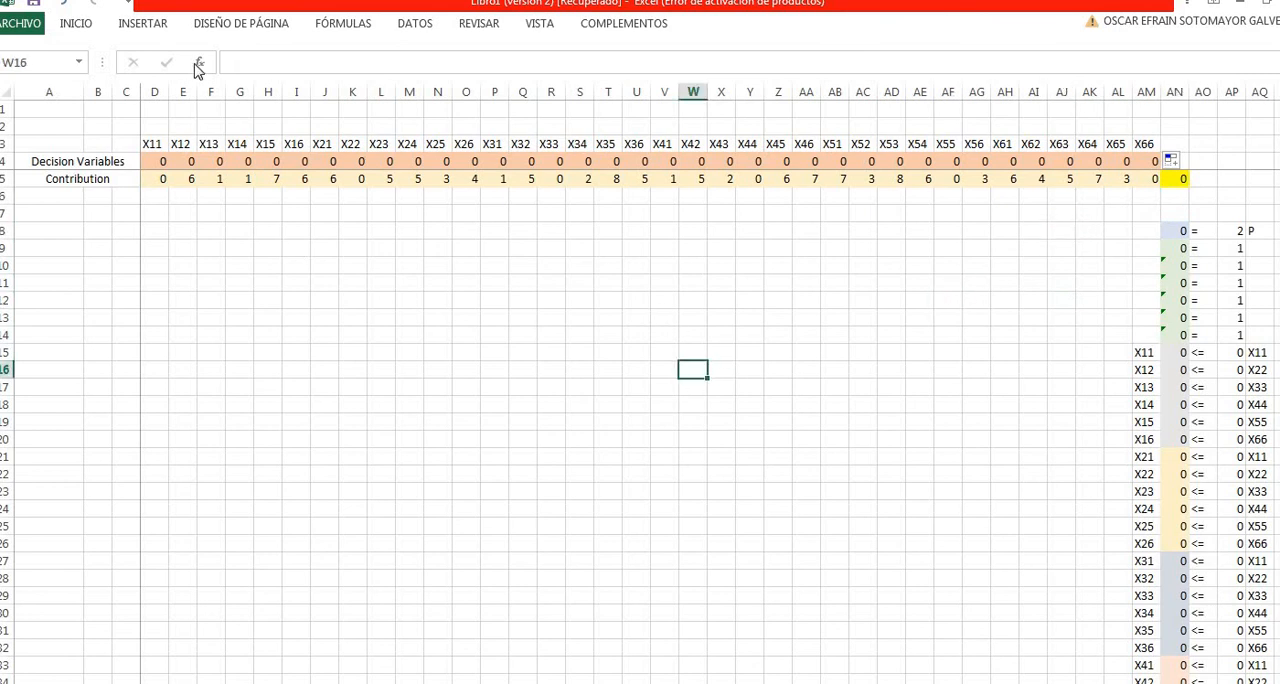
- Start a Solver model with AN5 as the objective cell and set it to minimize
{"action": "left_click", "coordinate": [421, 31]}
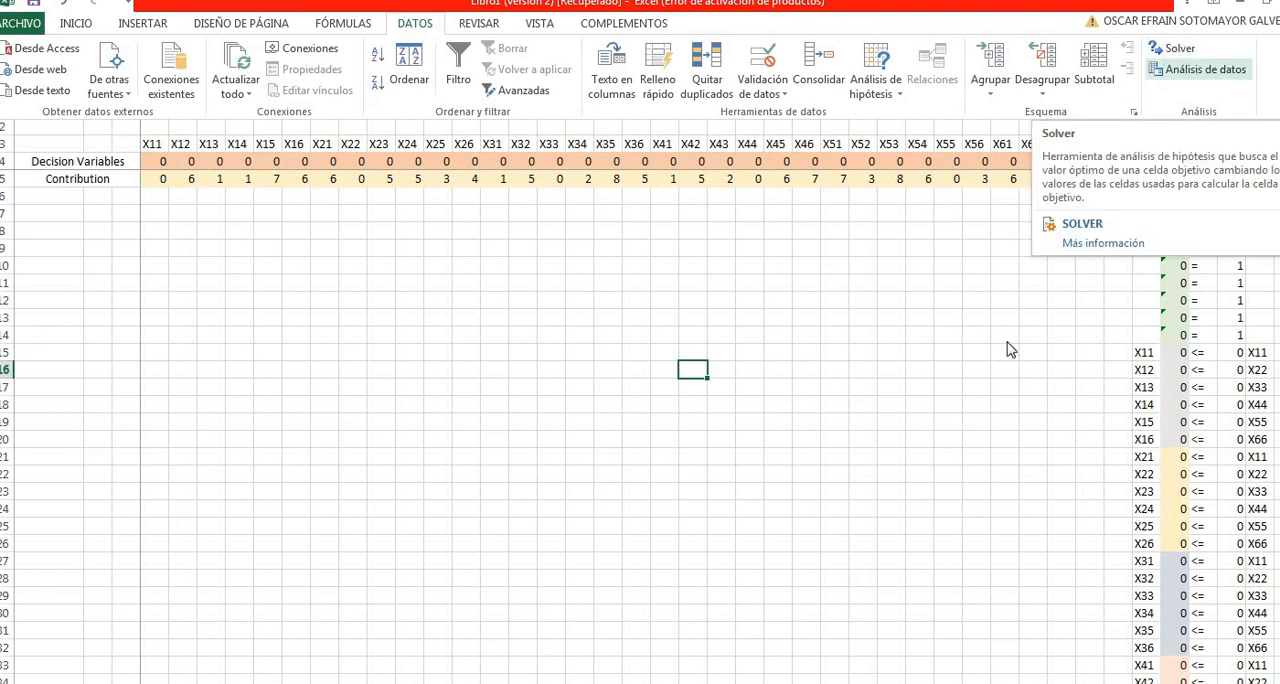
{"action": "left_click", "coordinate": [1179, 49]}
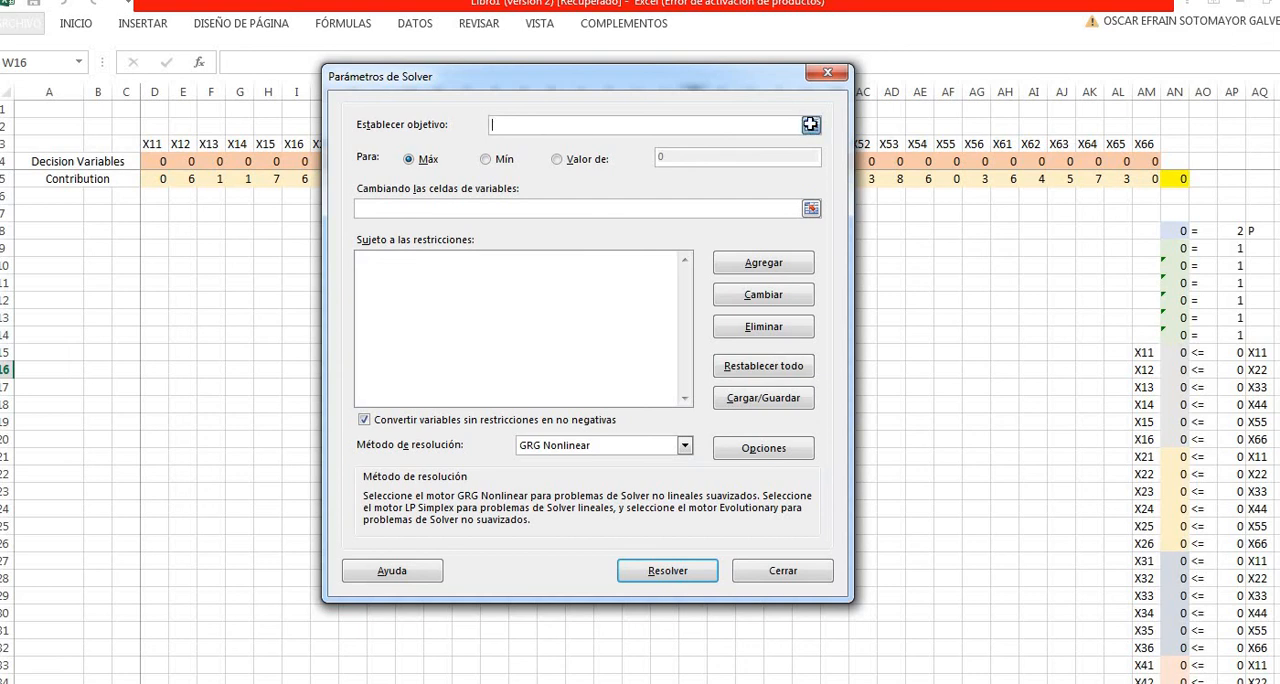
{"action": "left_click", "coordinate": [811, 127]}
{"action": "left_click", "coordinate": [1183, 176]}
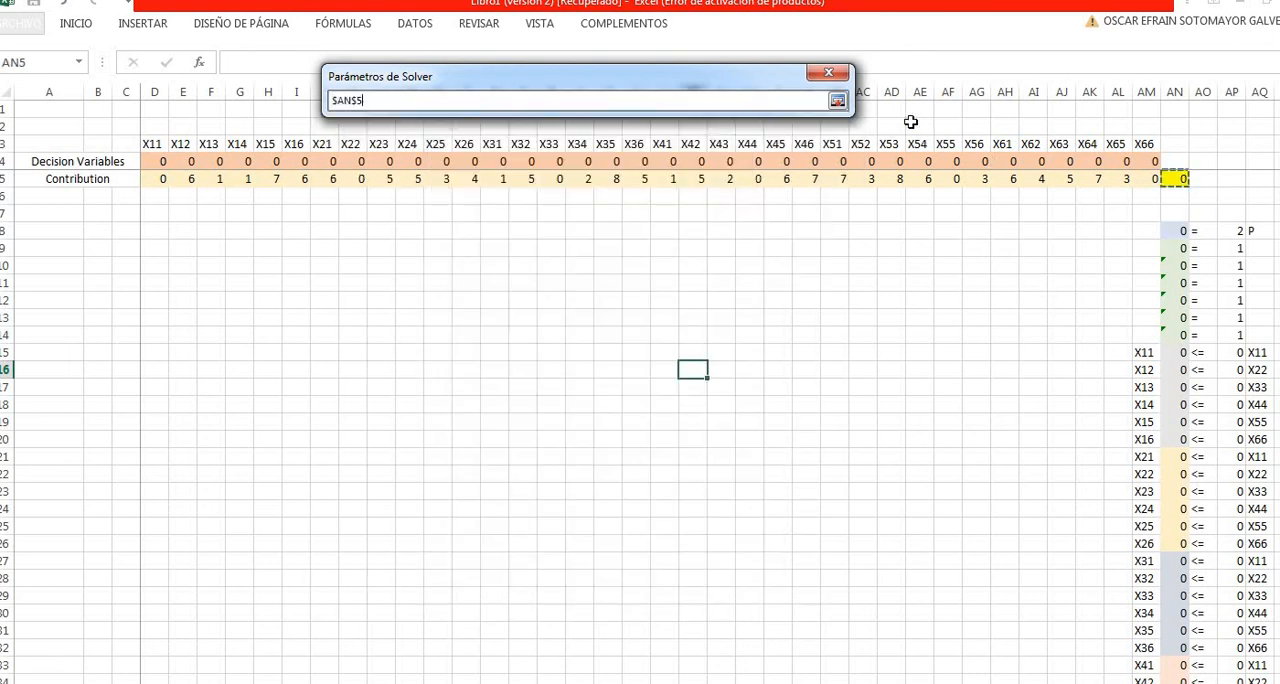
{"action": "left_click", "coordinate": [836, 101]}
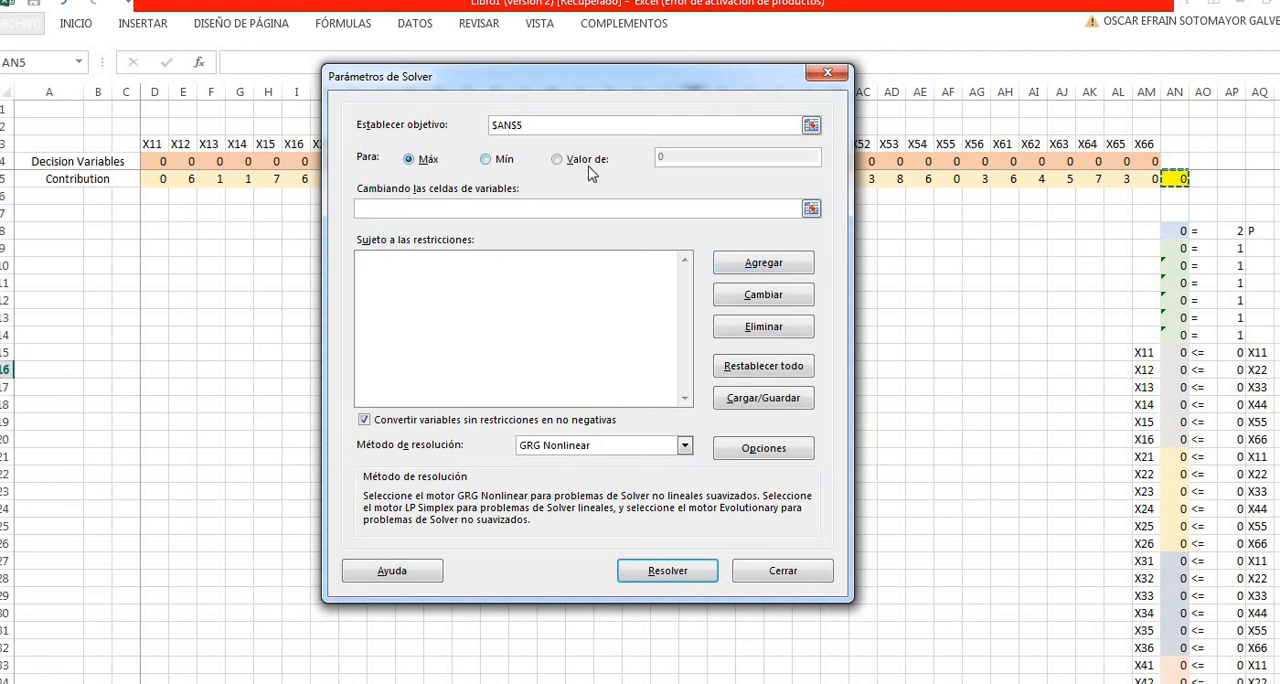
{"action": "left_click", "coordinate": [487, 164]}
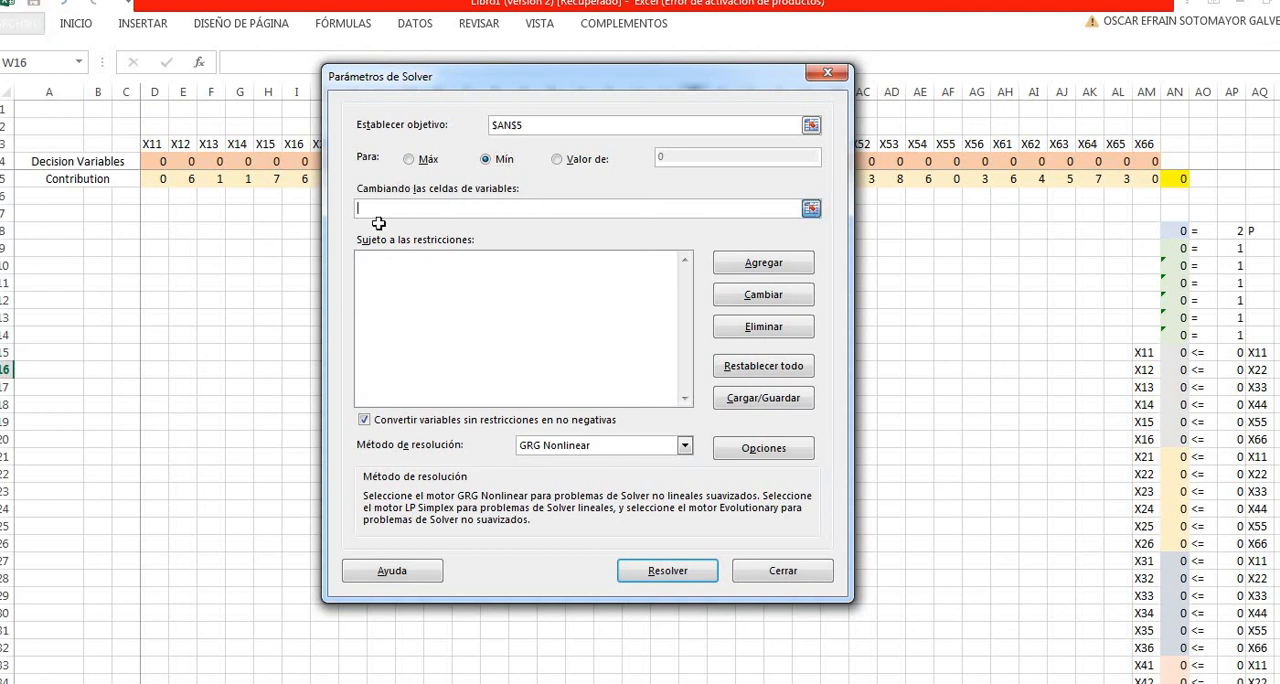
- Set the Solver's variable cells to the decision variables in D4:AM4
{"action": "left_click", "coordinate": [811, 210]}
{"action": "left_click", "coordinate": [157, 163]}
{"action": "left_click_drag", "start_coordinate": [480, 163], "coordinate": [1152, 162]}
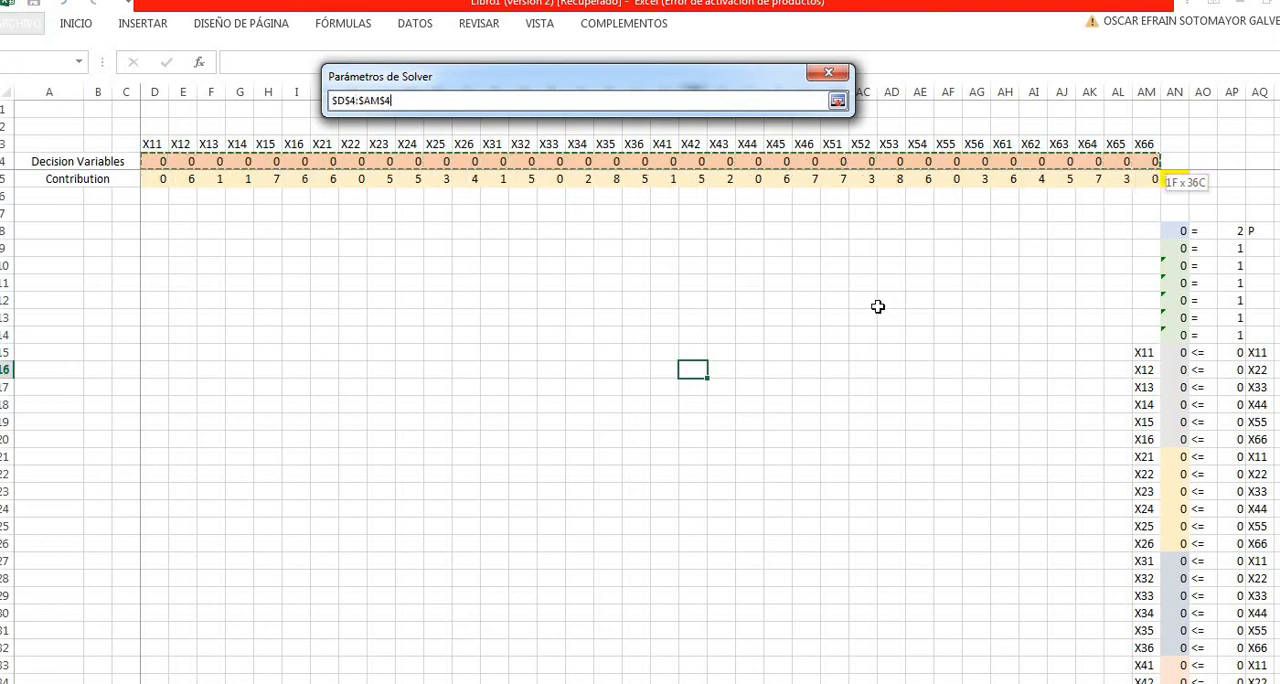
{"action": "left_click", "coordinate": [837, 100]}
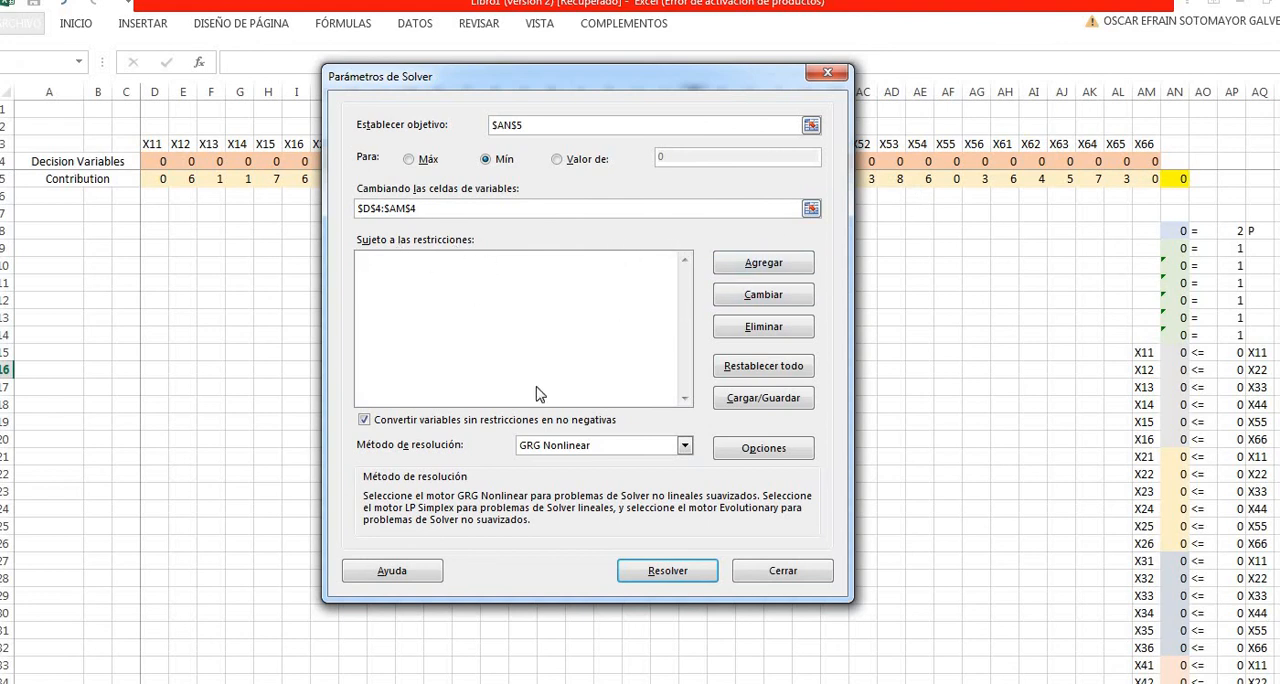
- Add the group-count constraint requiring AN8 to equal AP8
{"action": "left_click", "coordinate": [766, 262]}
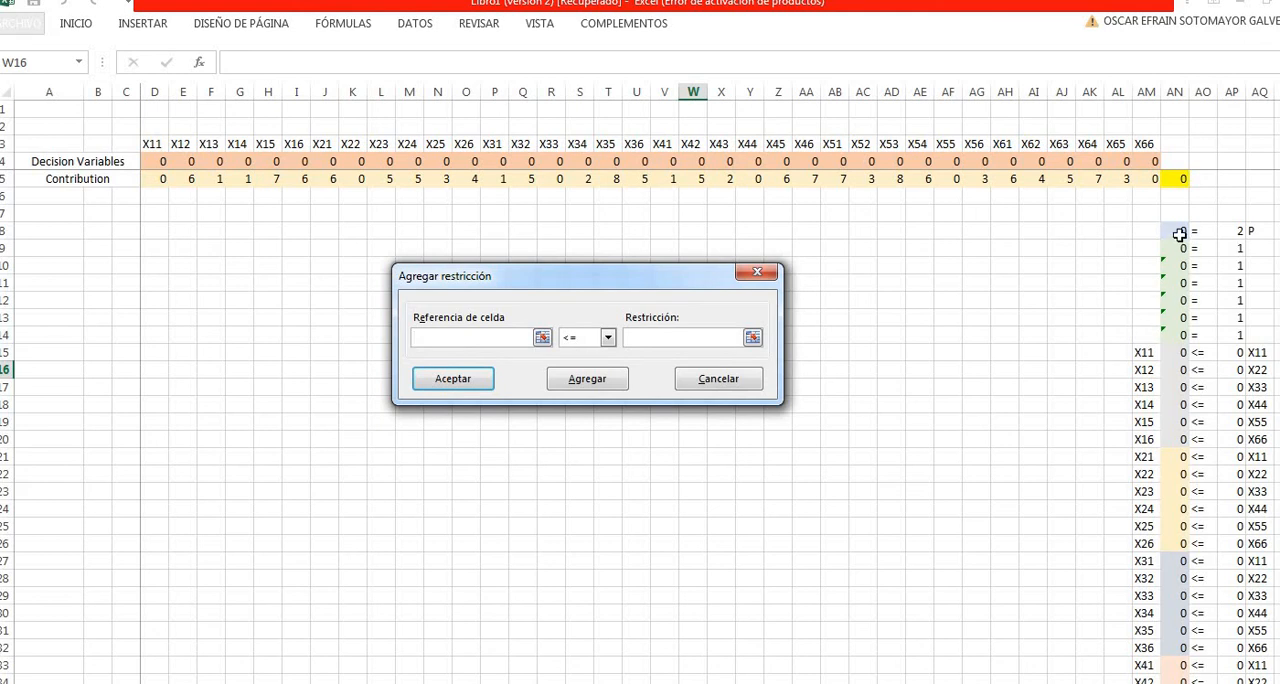
{"action": "left_click", "coordinate": [1180, 234]}
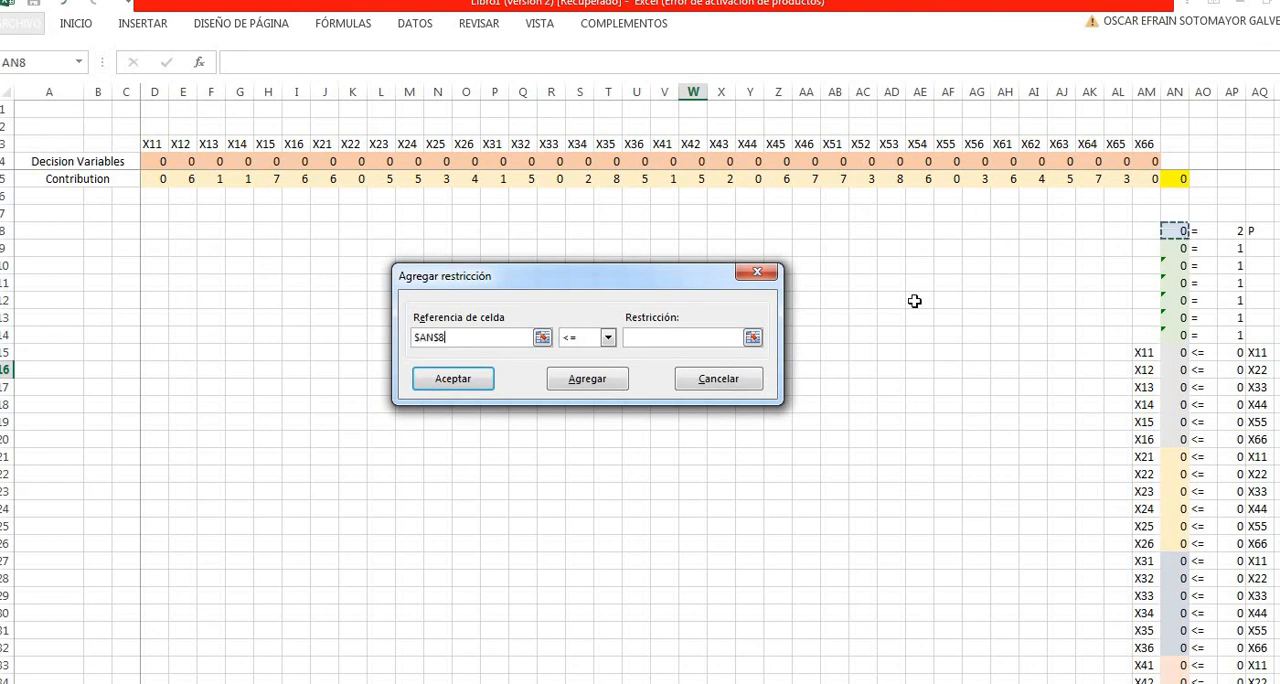
{"action": "left_click", "coordinate": [607, 339]}
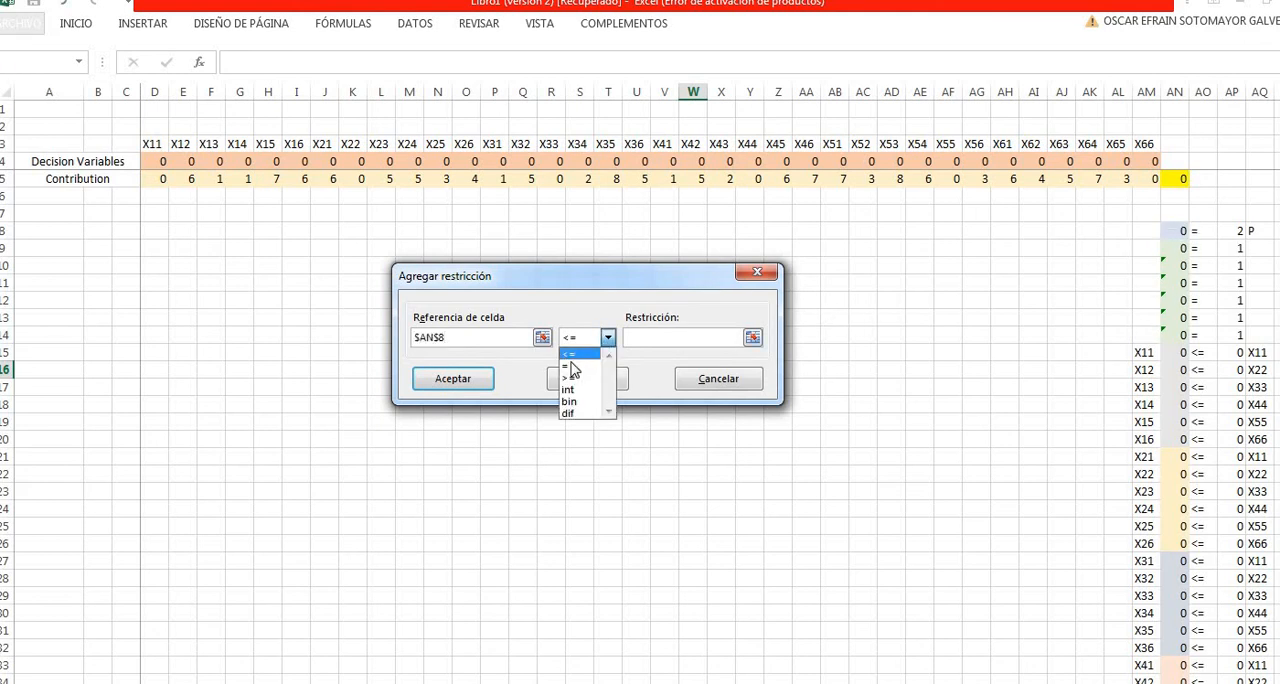
{"action": "left_click", "coordinate": [738, 340]}
{"action": "left_click", "coordinate": [752, 337]}
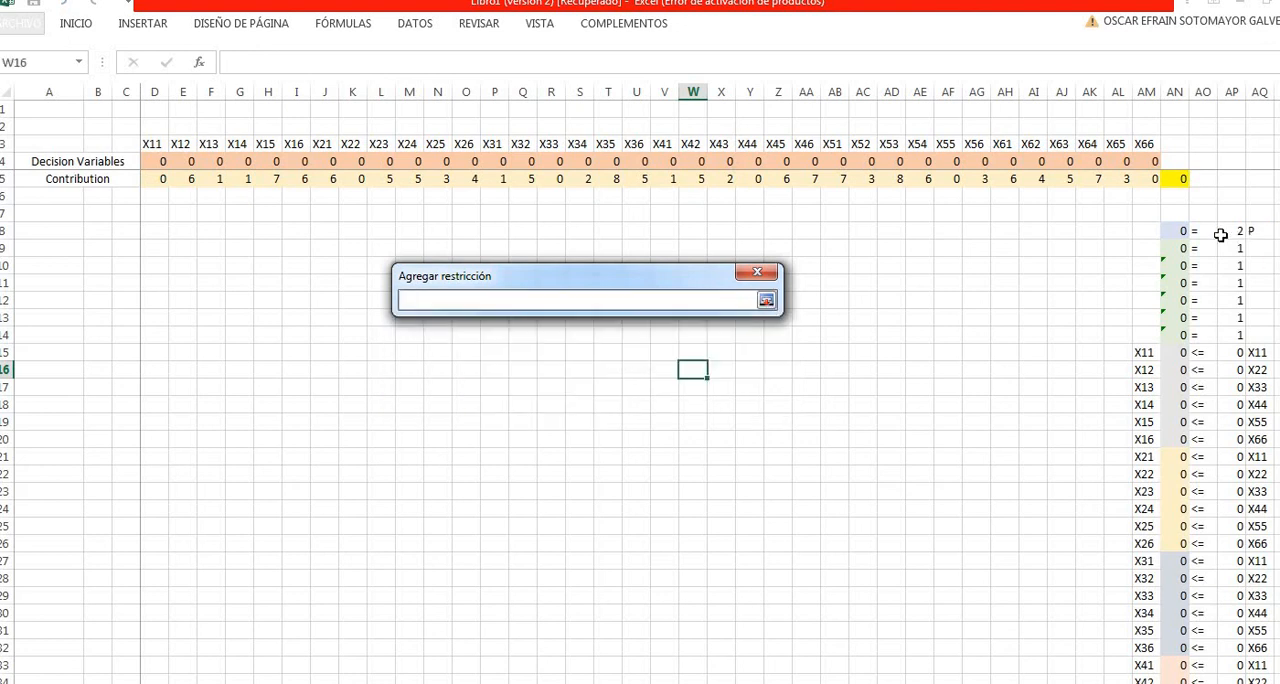
{"action": "left_click", "coordinate": [1221, 234]}
{"action": "left_click", "coordinate": [766, 300]}
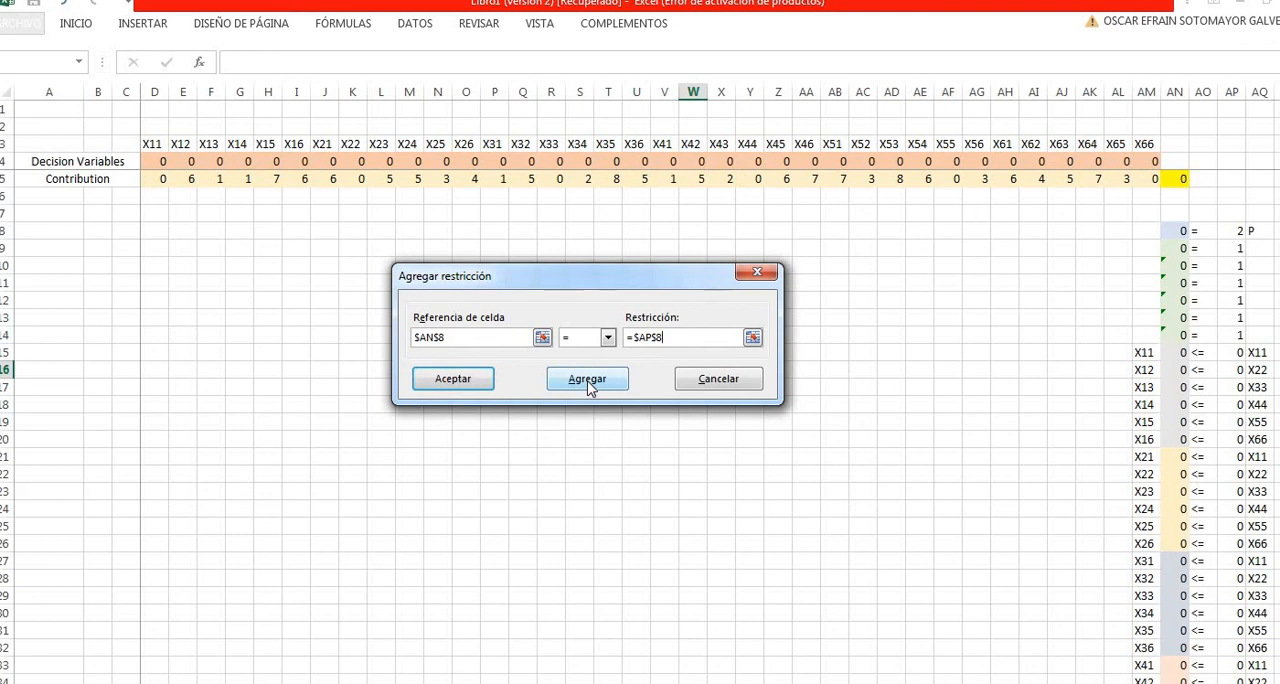
{"action": "left_click", "coordinate": [588, 380]}
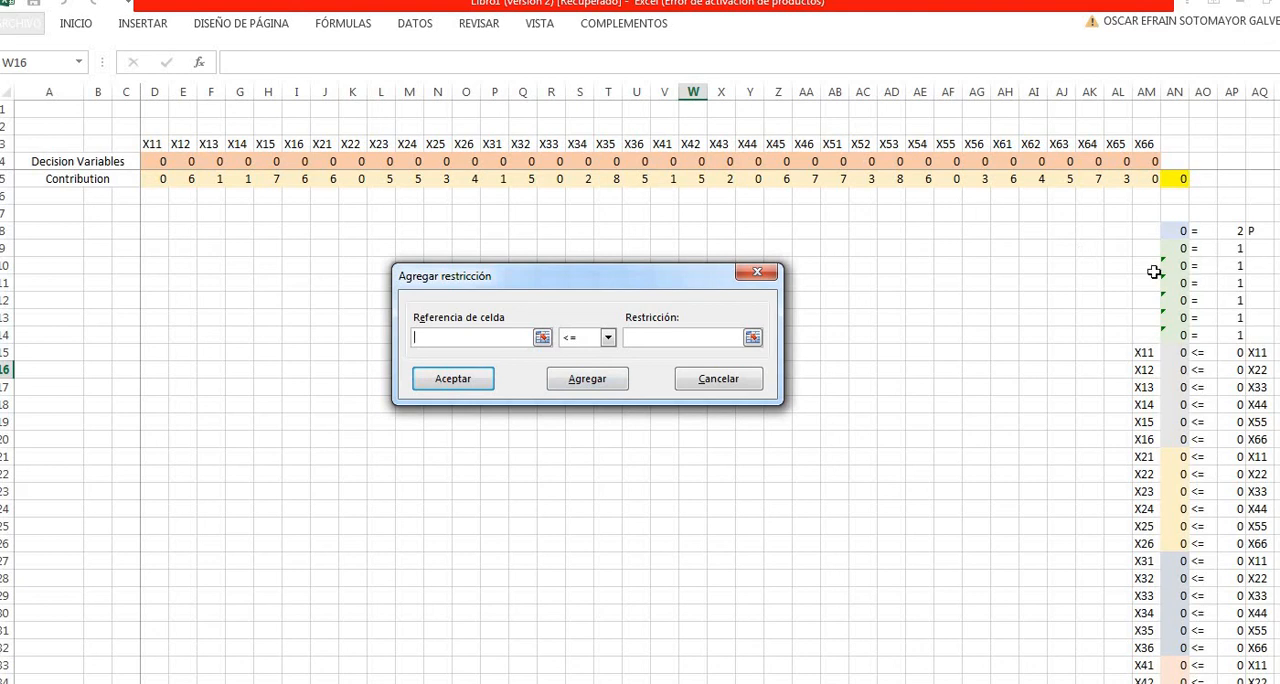
- Add the assignment constraint requiring AN9:AN14 to equal AP9:AP14
{"action": "left_click", "coordinate": [542, 337]}
{"action": "left_click_drag", "start_coordinate": [1180, 250], "coordinate": [1180, 283]}
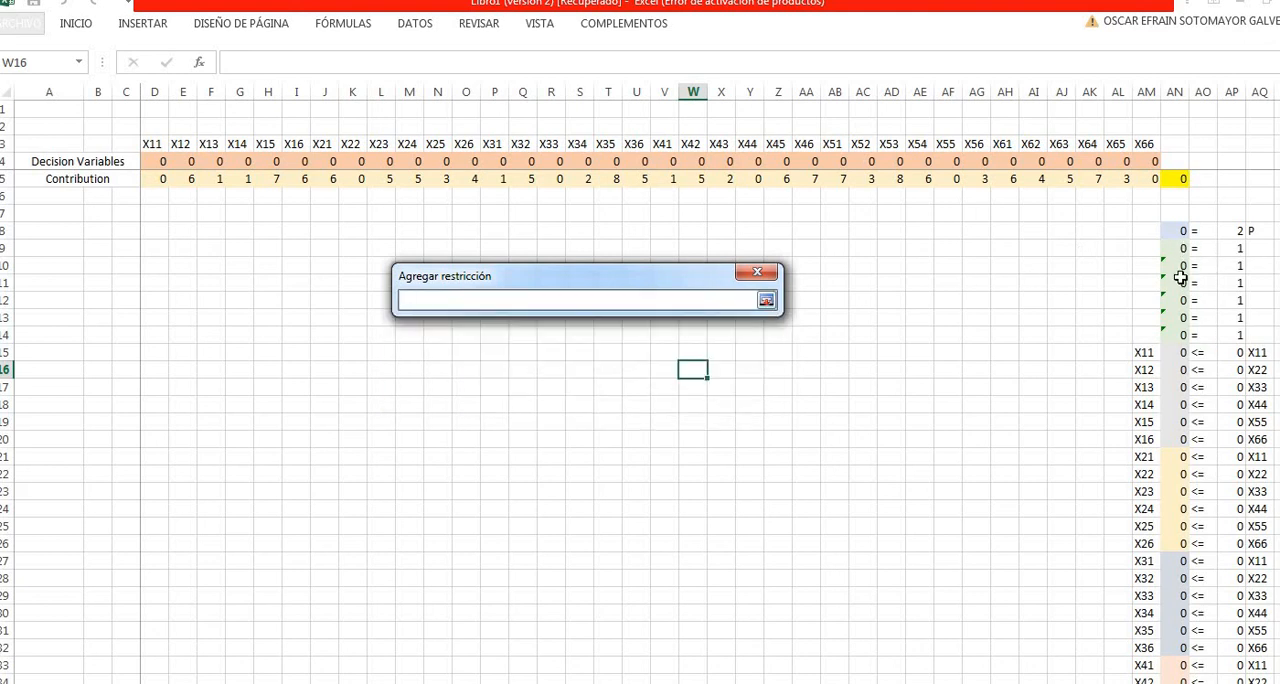
{"action": "left_click_drag", "start_coordinate": [1180, 336], "coordinate": [1180, 338]}
{"action": "left_click", "coordinate": [766, 300]}
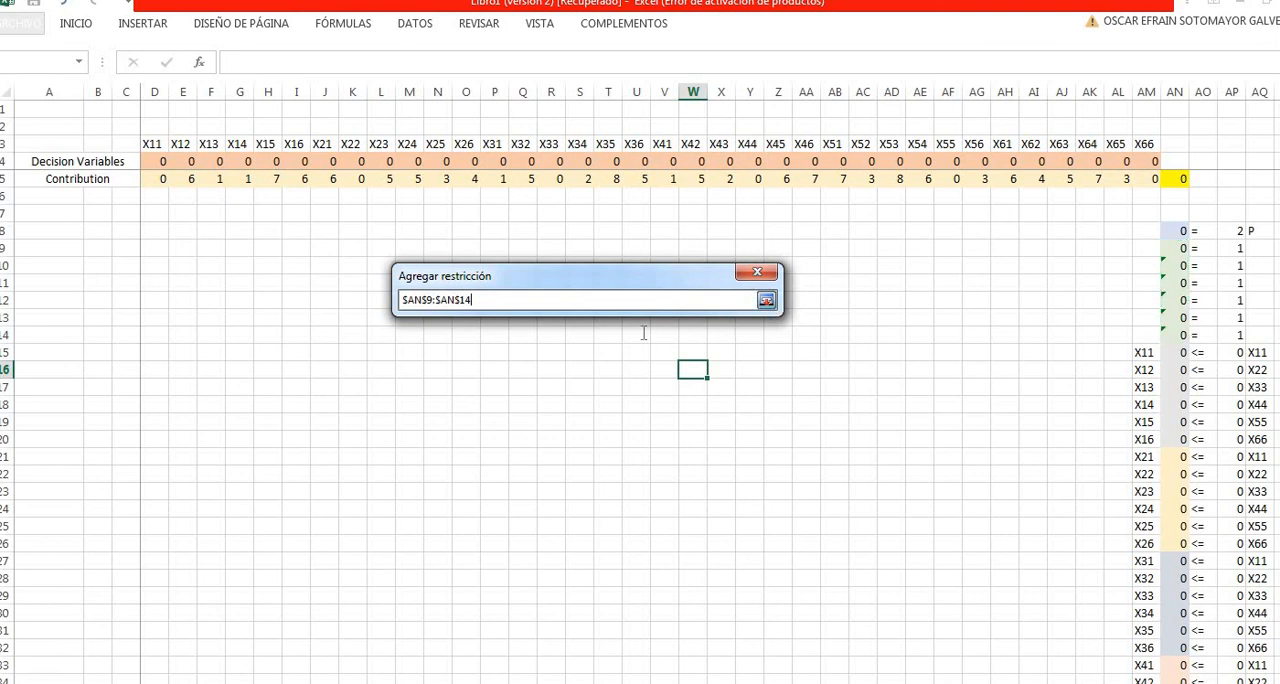
{"action": "left_click", "coordinate": [607, 341]}
{"action": "left_click", "coordinate": [580, 363]}
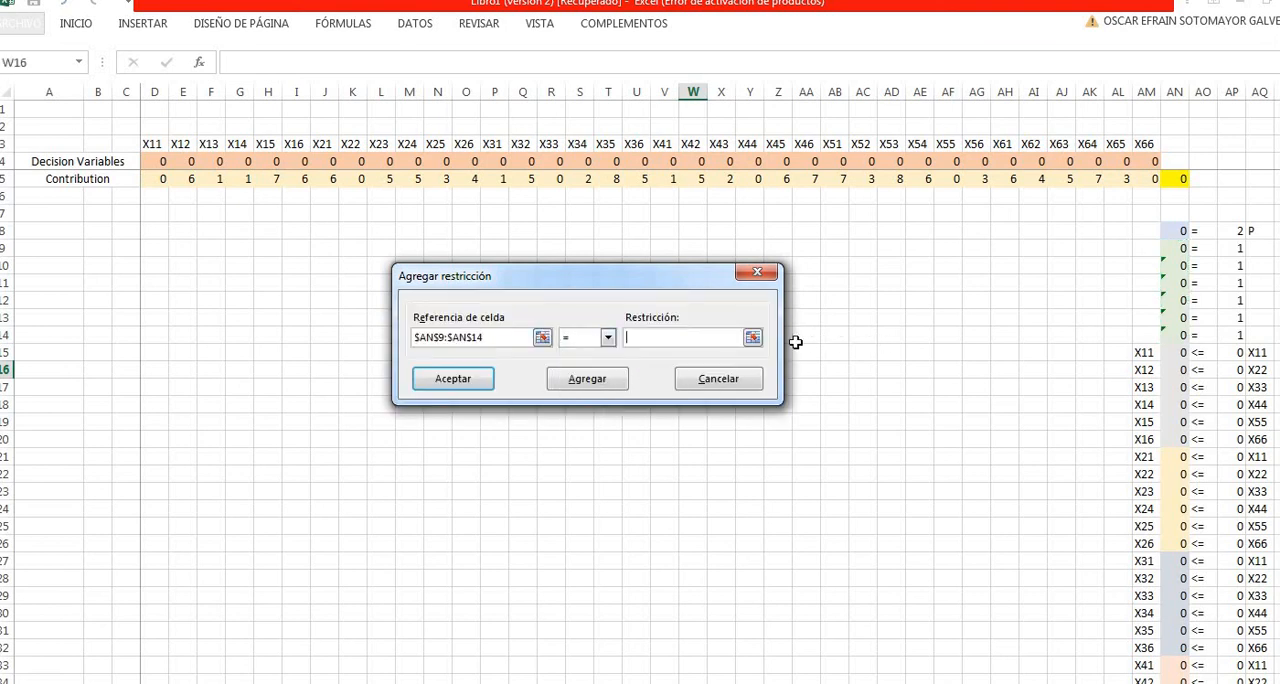
{"action": "left_click", "coordinate": [752, 338]}
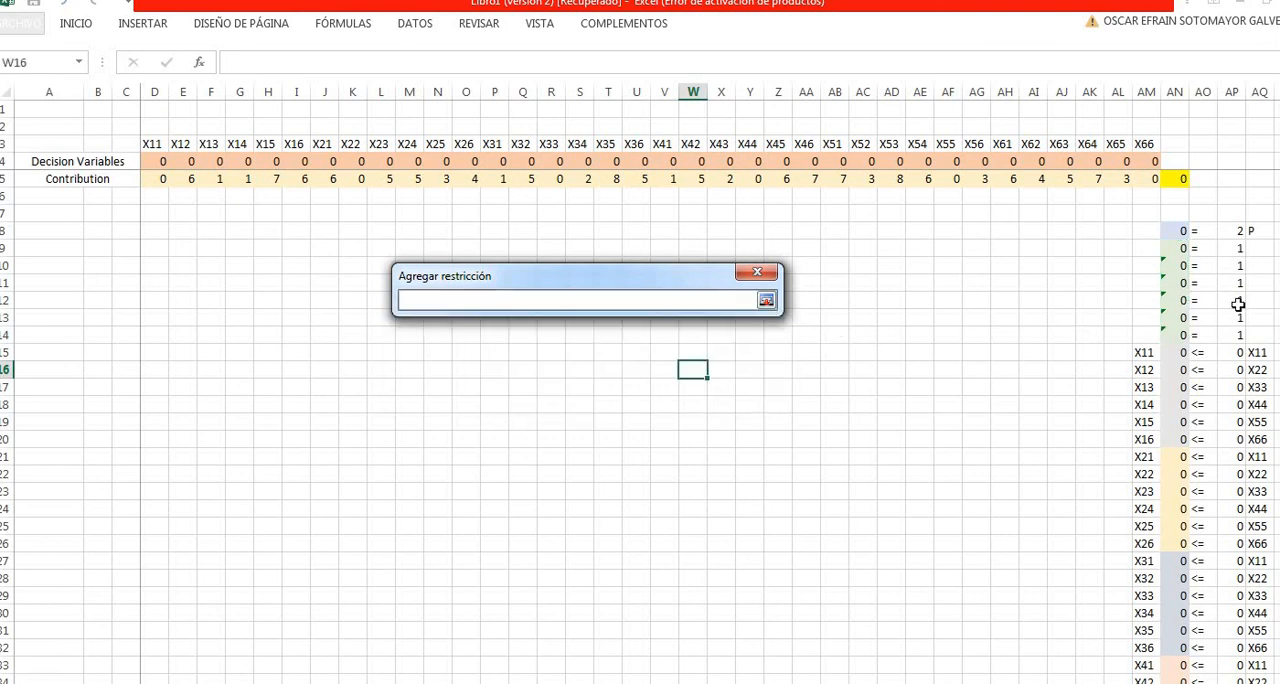
{"action": "left_click_drag", "start_coordinate": [1238, 248], "coordinate": [1238, 340]}
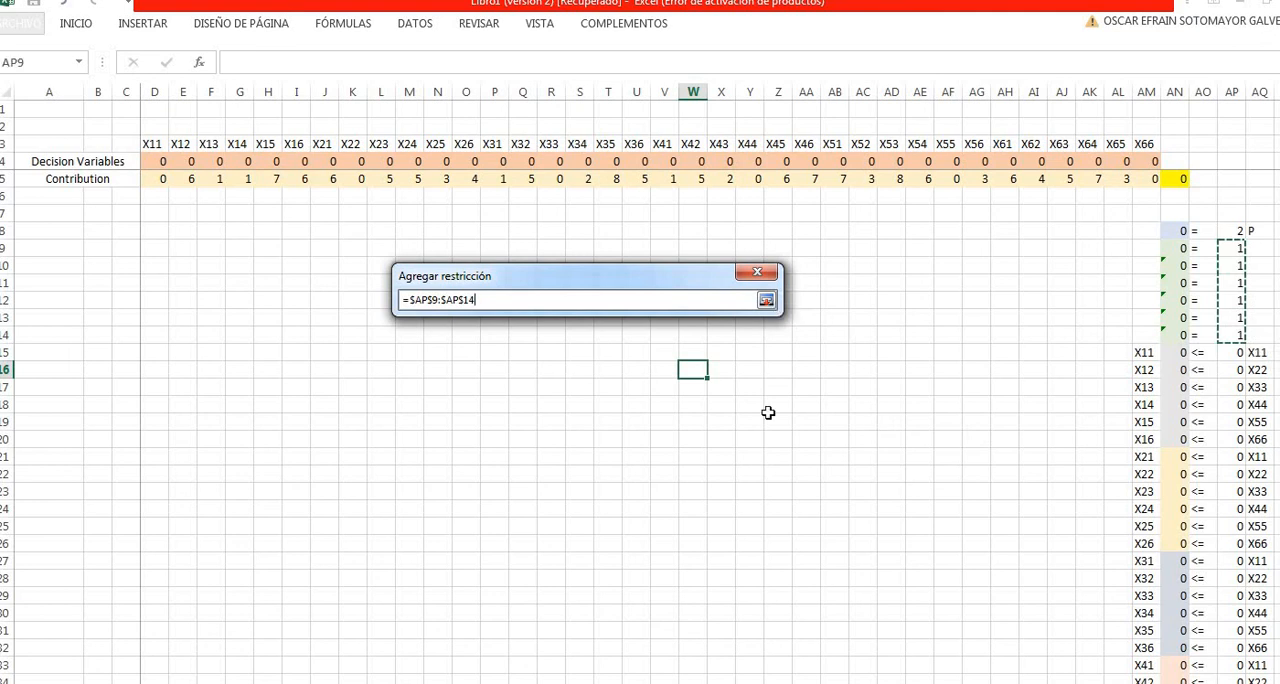
{"action": "key", "text": "Return"}
{"action": "left_click", "coordinate": [594, 385]}
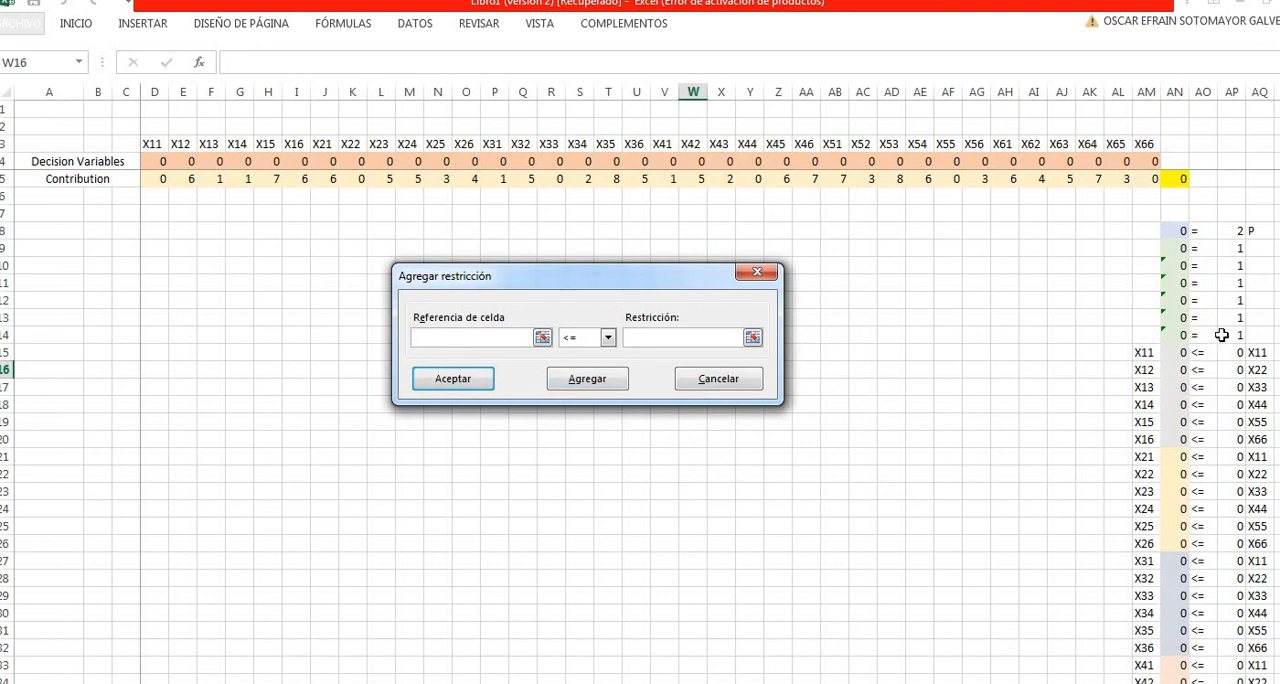
- Add the seed constraint requiring AN15:AN50 to be less than or equal to AP15:AP50
{"action": "left_click", "coordinate": [542, 337]}
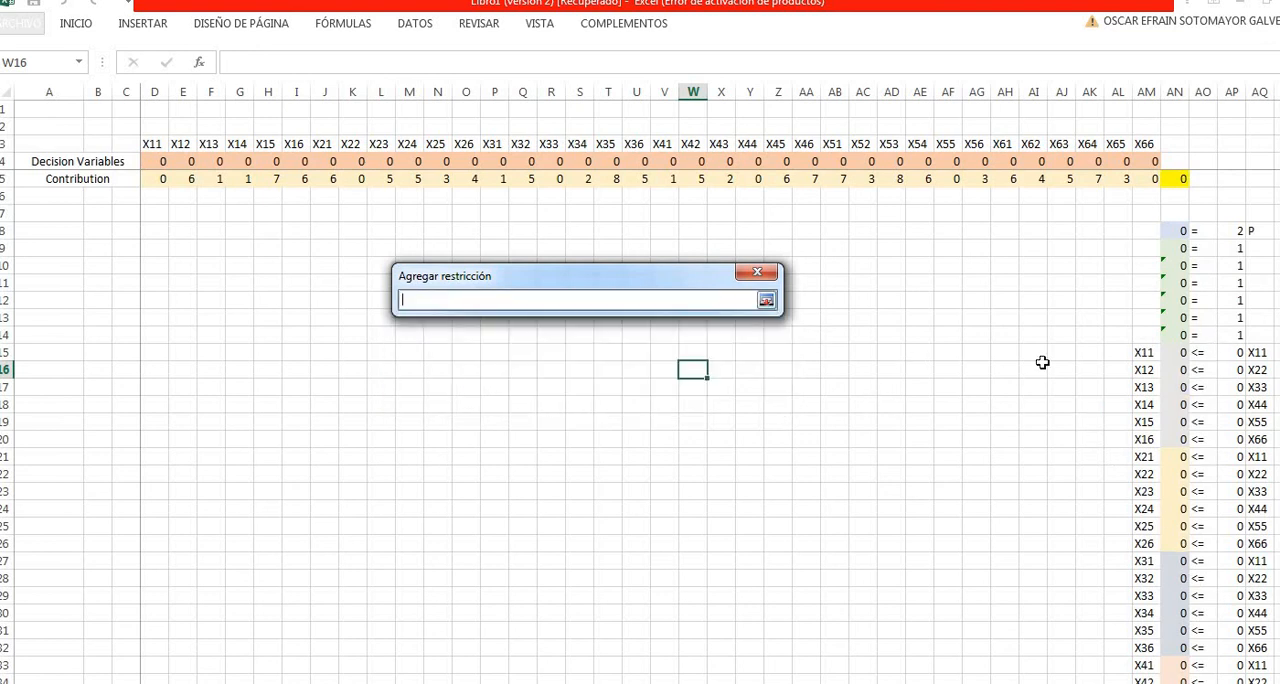
{"action": "left_click_drag", "start_coordinate": [1177, 353], "coordinate": [987, 662]}
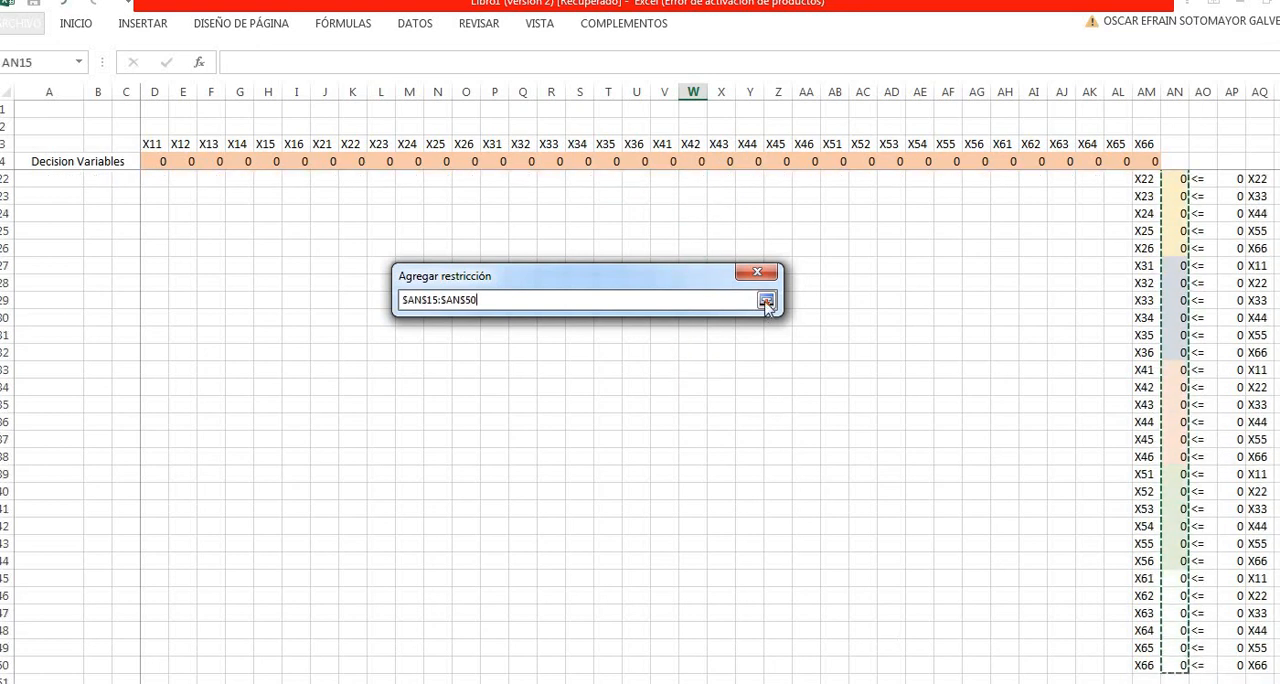
{"action": "left_click", "coordinate": [766, 302]}
{"action": "left_click", "coordinate": [607, 337]}
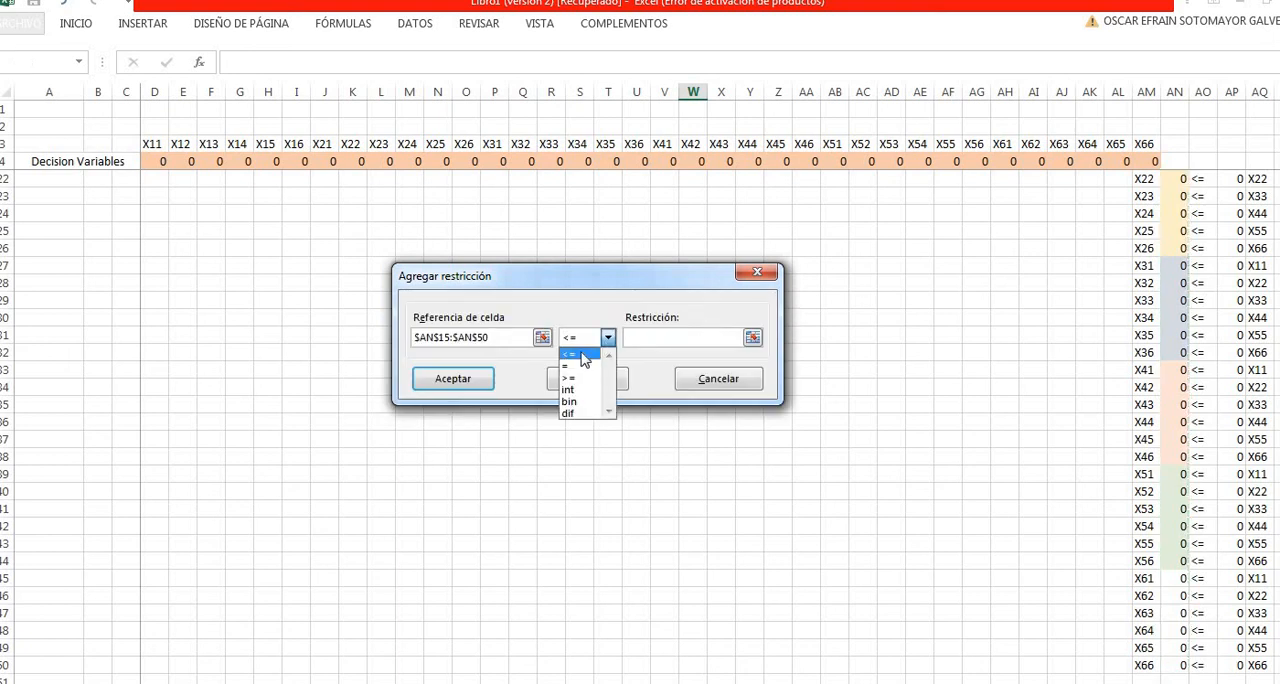
{"action": "left_click", "coordinate": [754, 341]}
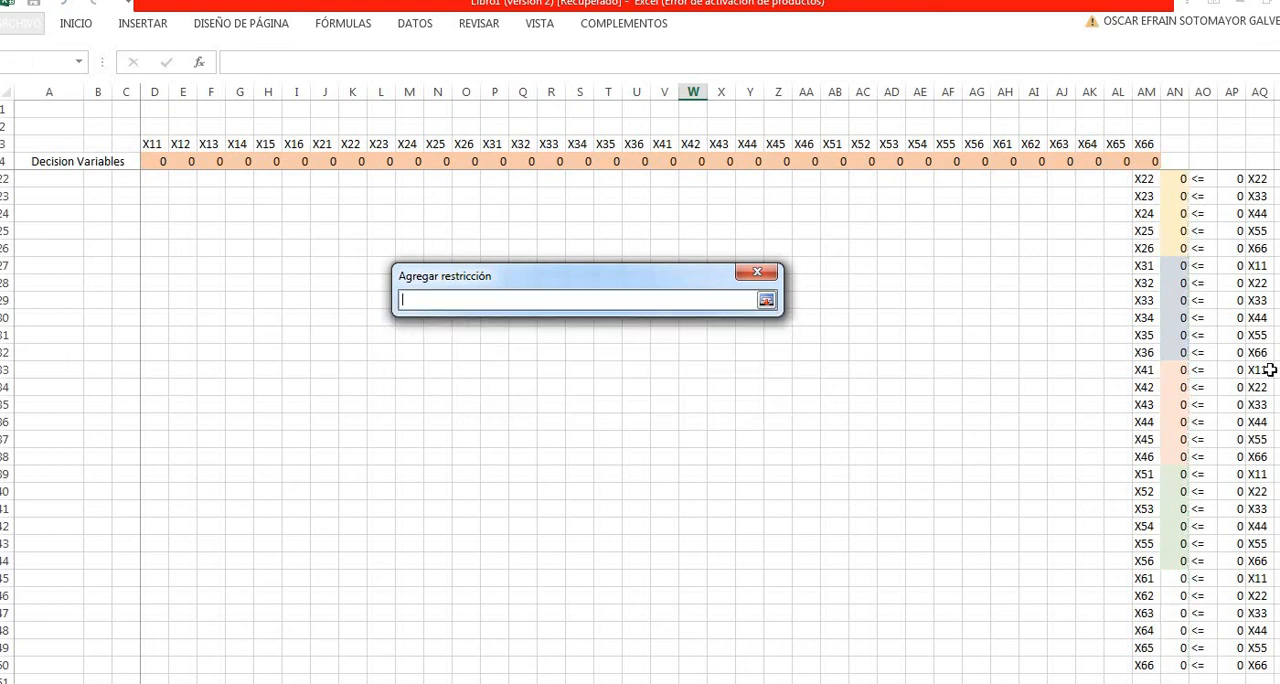
{"action": "scroll", "coordinate": [1221, 366], "scroll_direction": "up", "scroll_amount": 5}
{"action": "left_click_drag", "start_coordinate": [1223, 352], "coordinate": [1232, 683]}
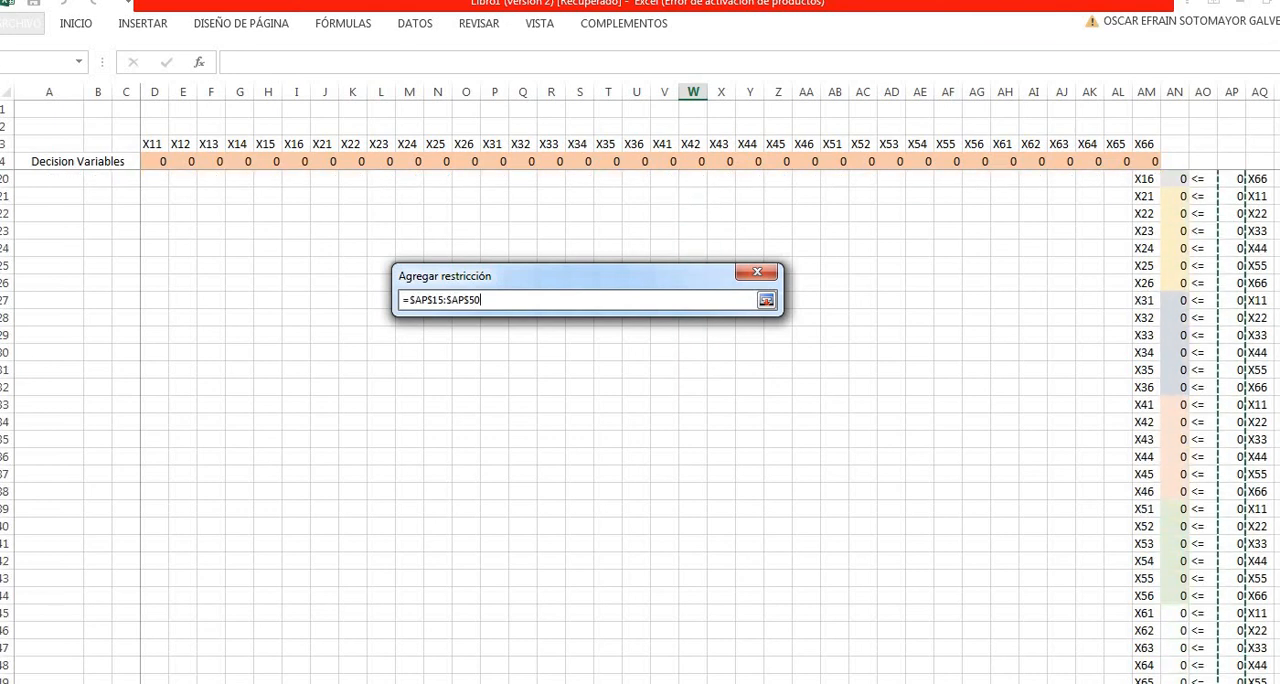
{"action": "left_click", "coordinate": [766, 300]}
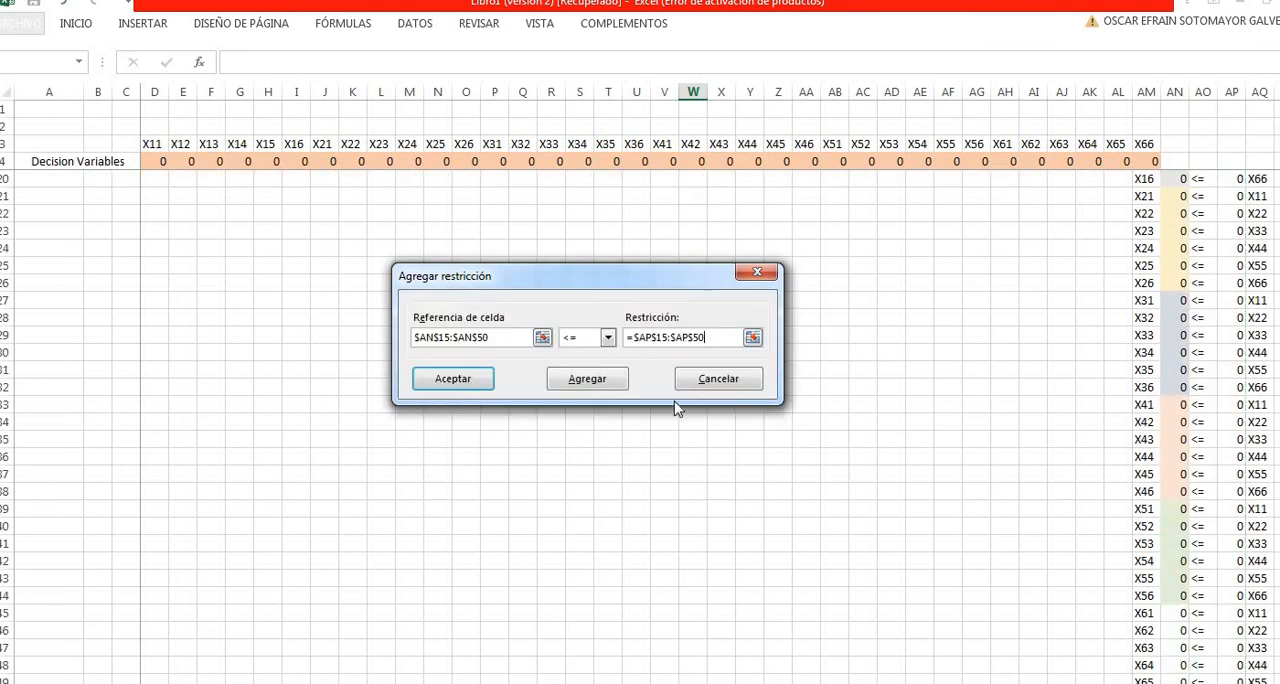
{"action": "left_click", "coordinate": [590, 384]}
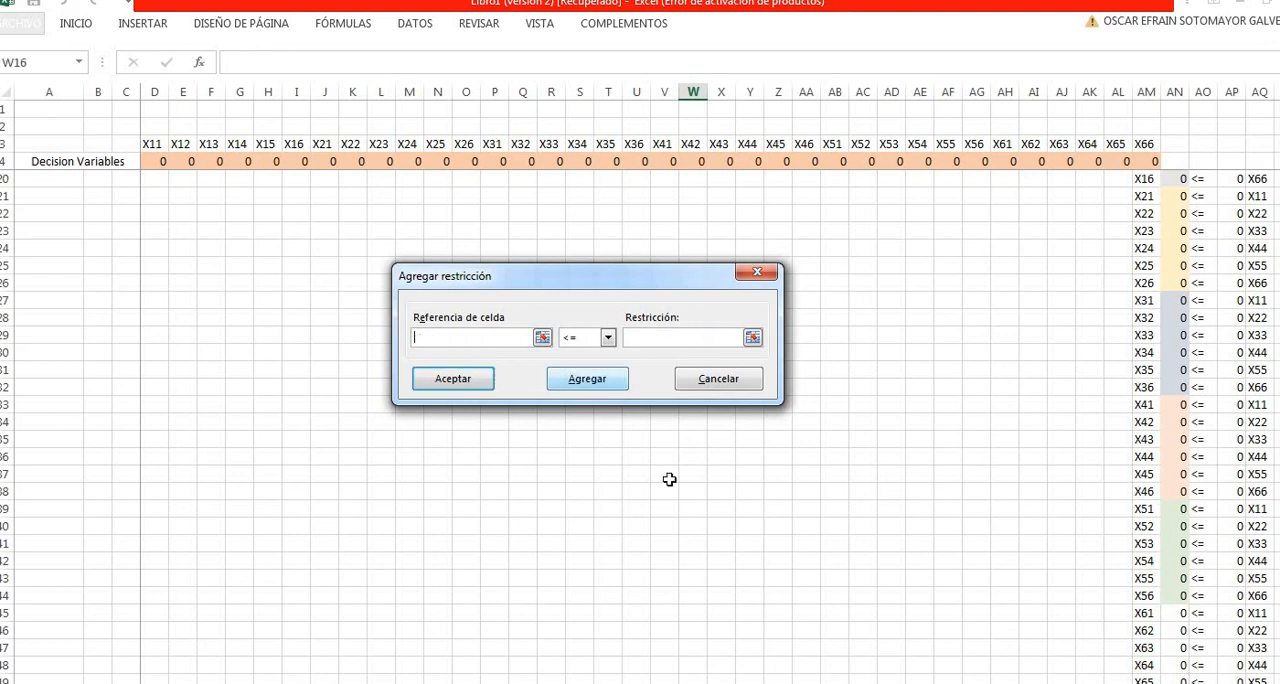
- Add a Solver constraint making the decision variables in D4:AM4 binary, then return to the Solver parameters
{"action": "scroll", "coordinate": [993, 454], "scroll_direction": "up", "scroll_amount": 5}
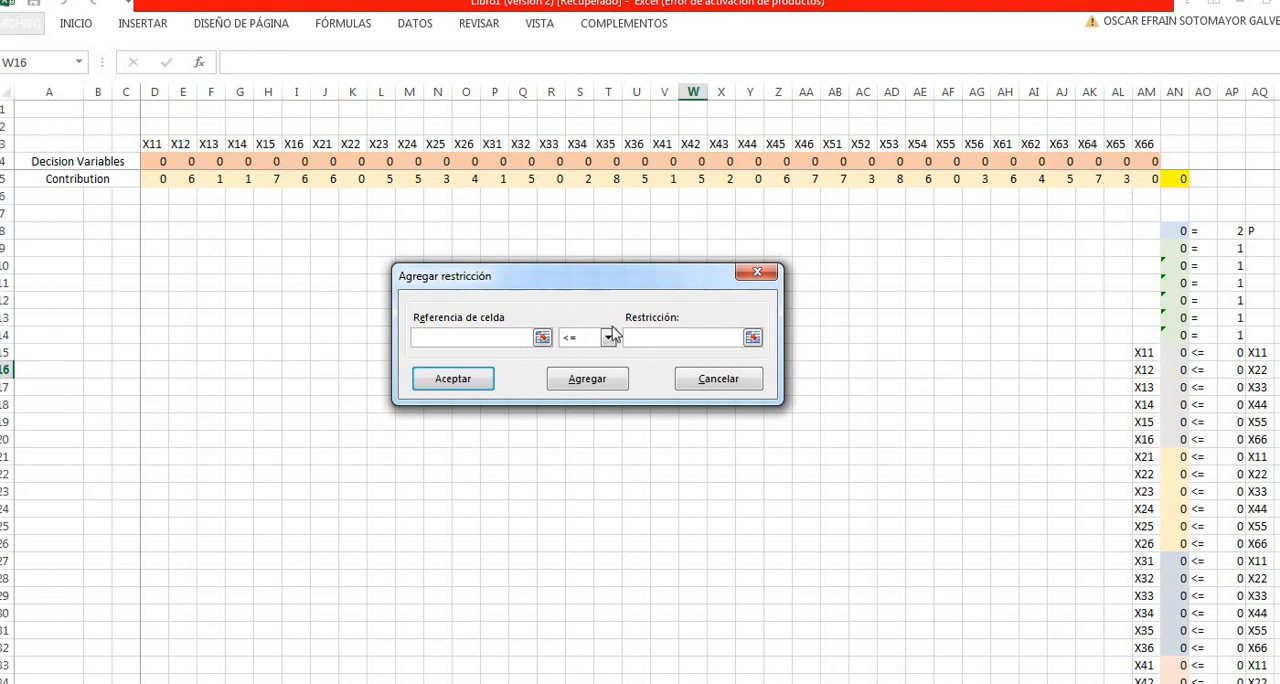
{"action": "left_click", "coordinate": [539, 336]}
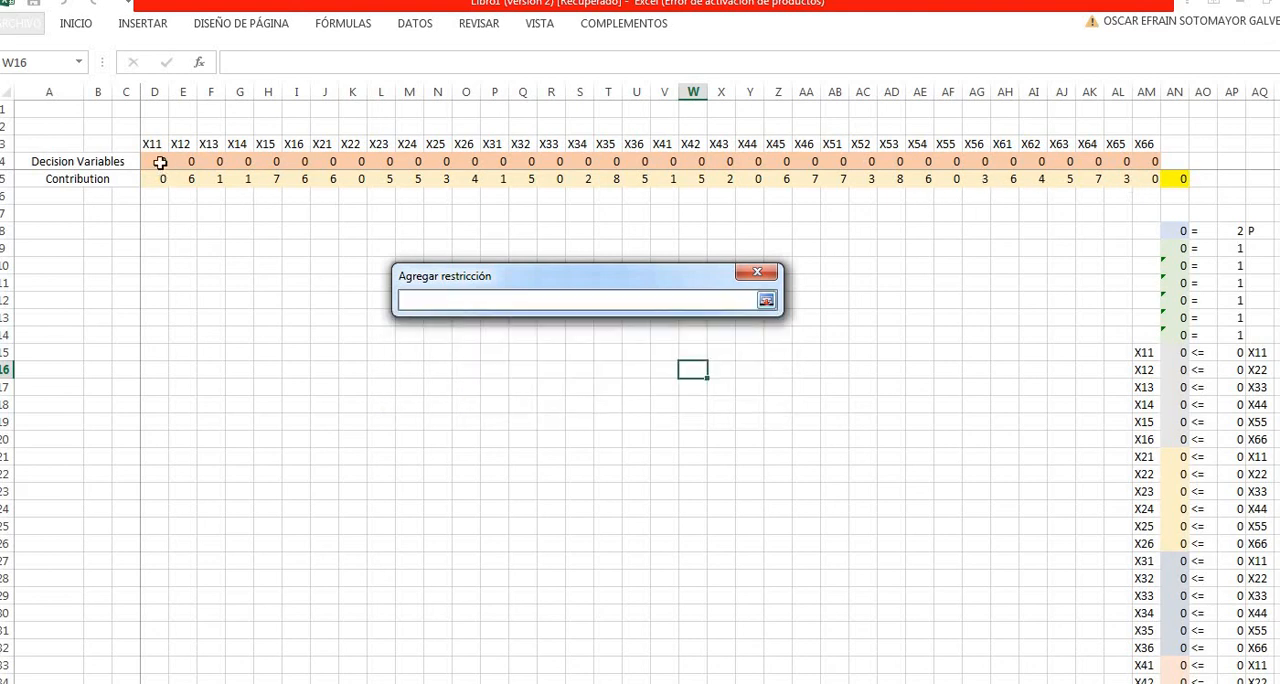
{"action": "left_click_drag", "start_coordinate": [157, 163], "coordinate": [1150, 162]}
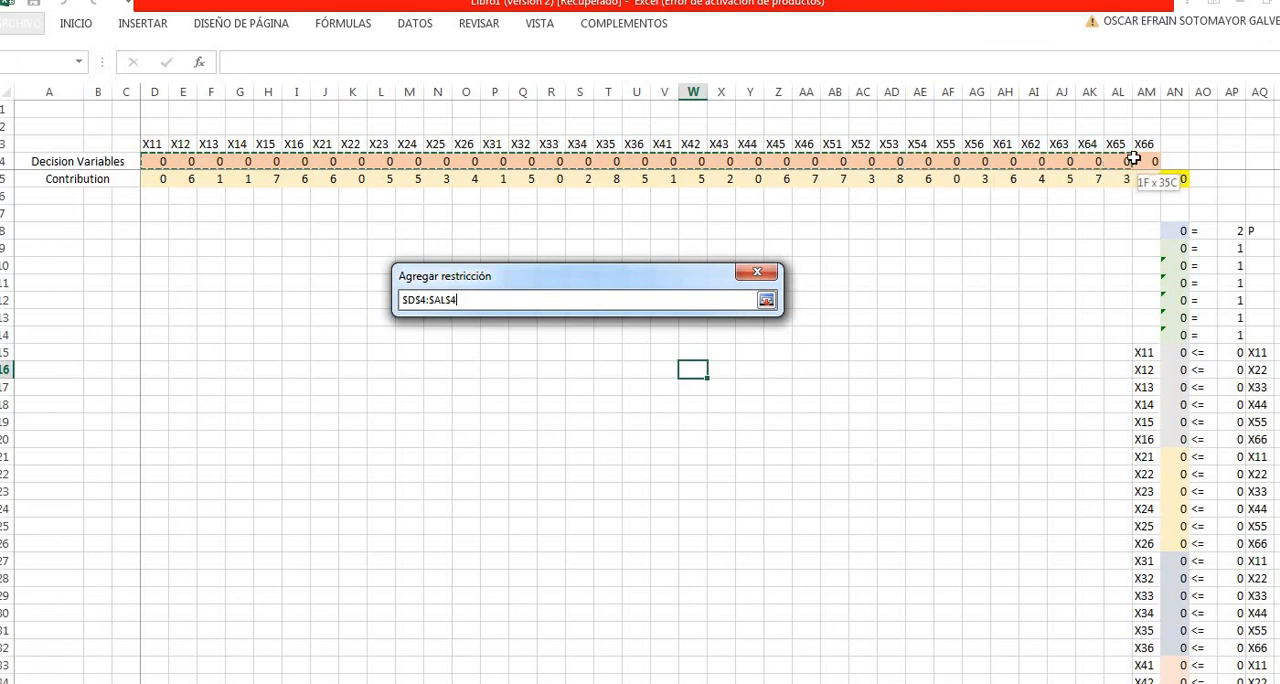
{"action": "left_click", "coordinate": [765, 303]}
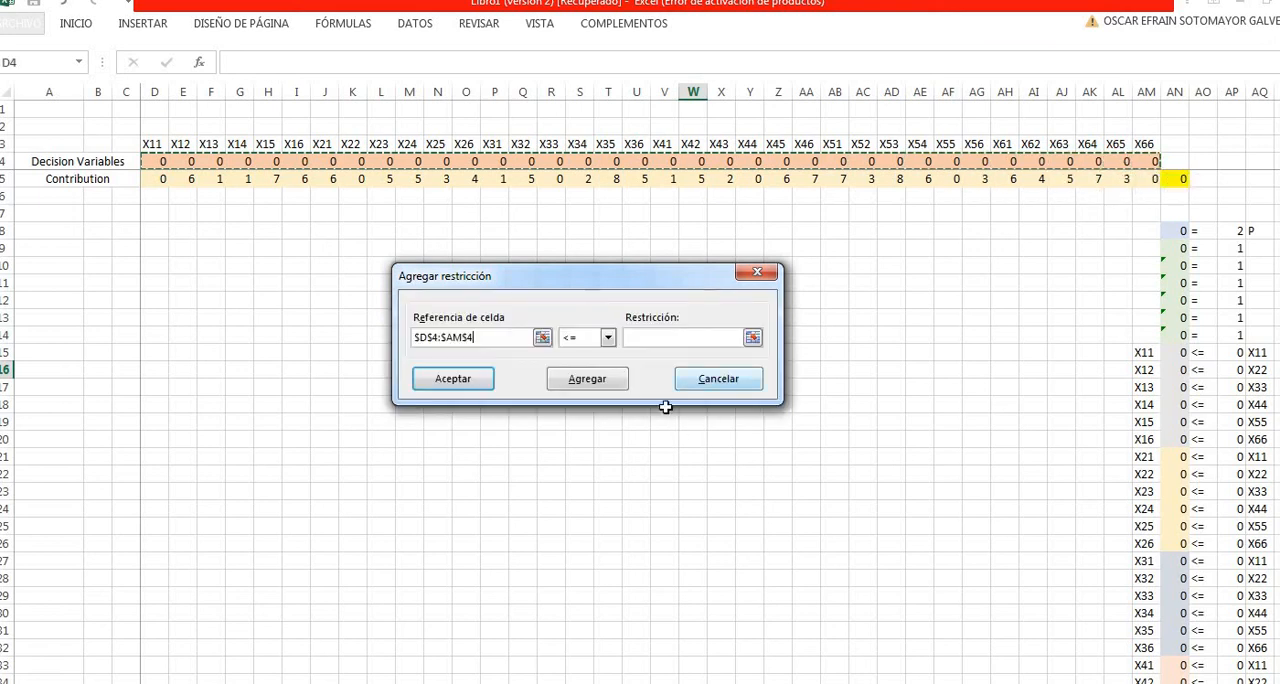
{"action": "left_click", "coordinate": [606, 339]}
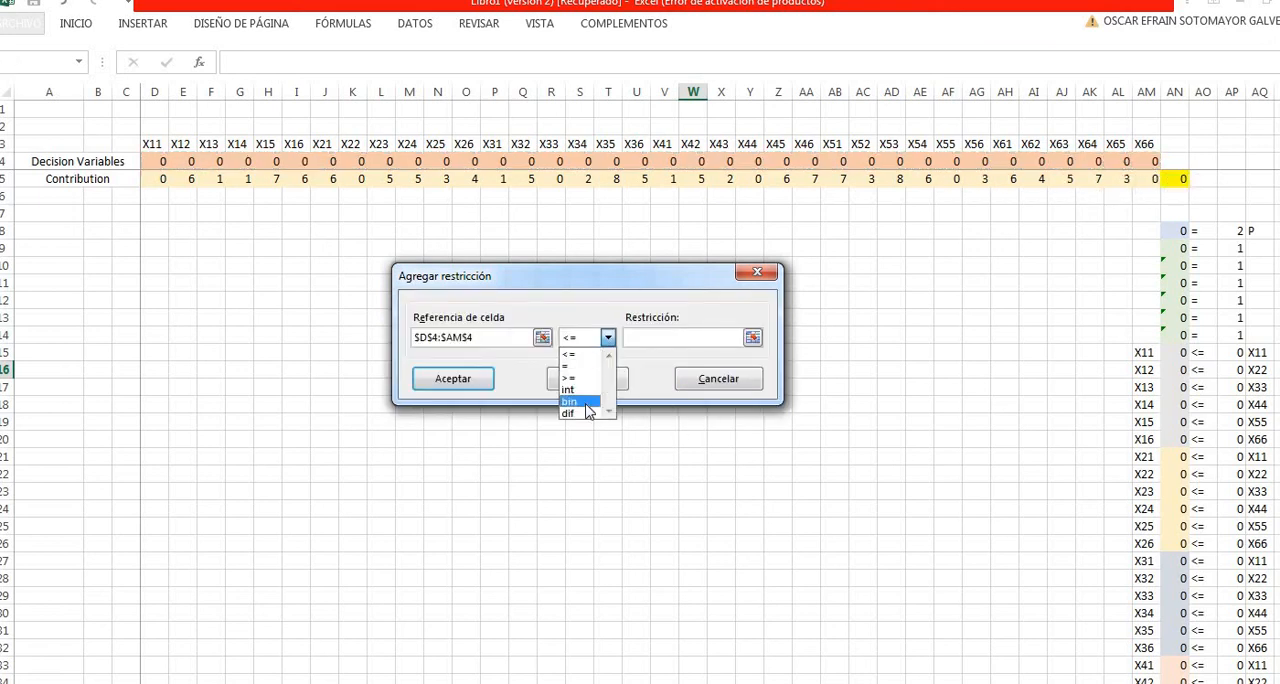
{"action": "left_click", "coordinate": [588, 407]}
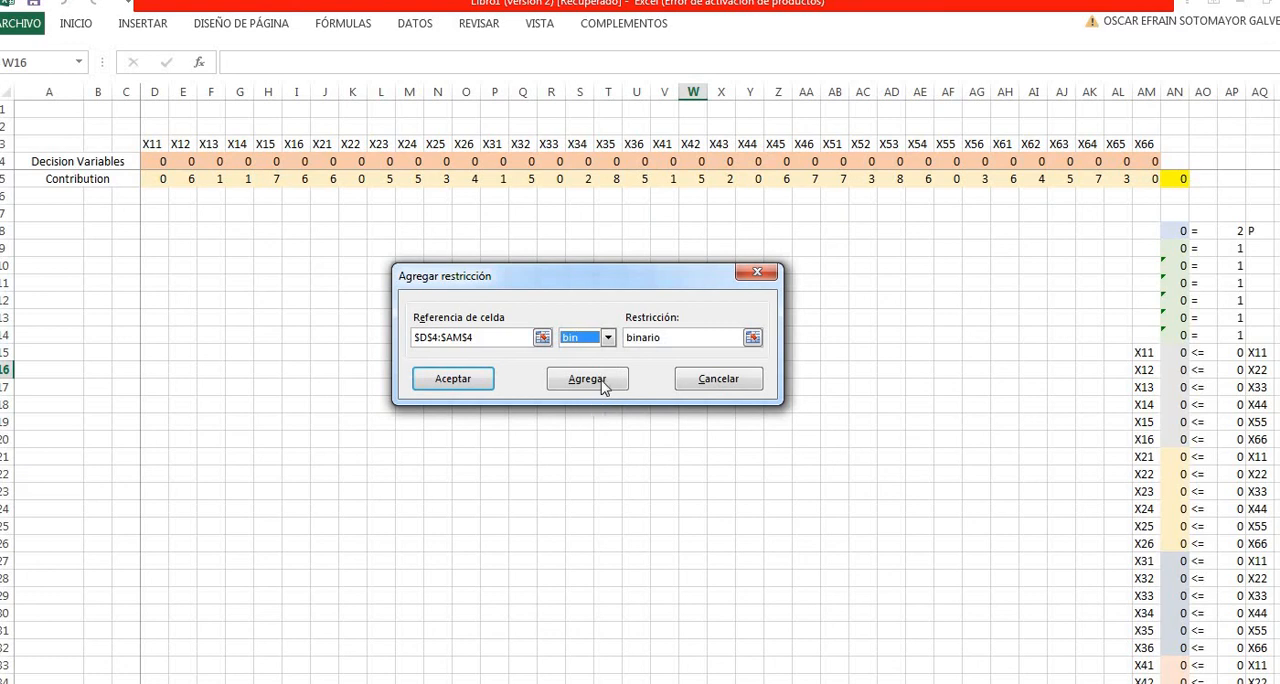
{"action": "left_click", "coordinate": [605, 383]}
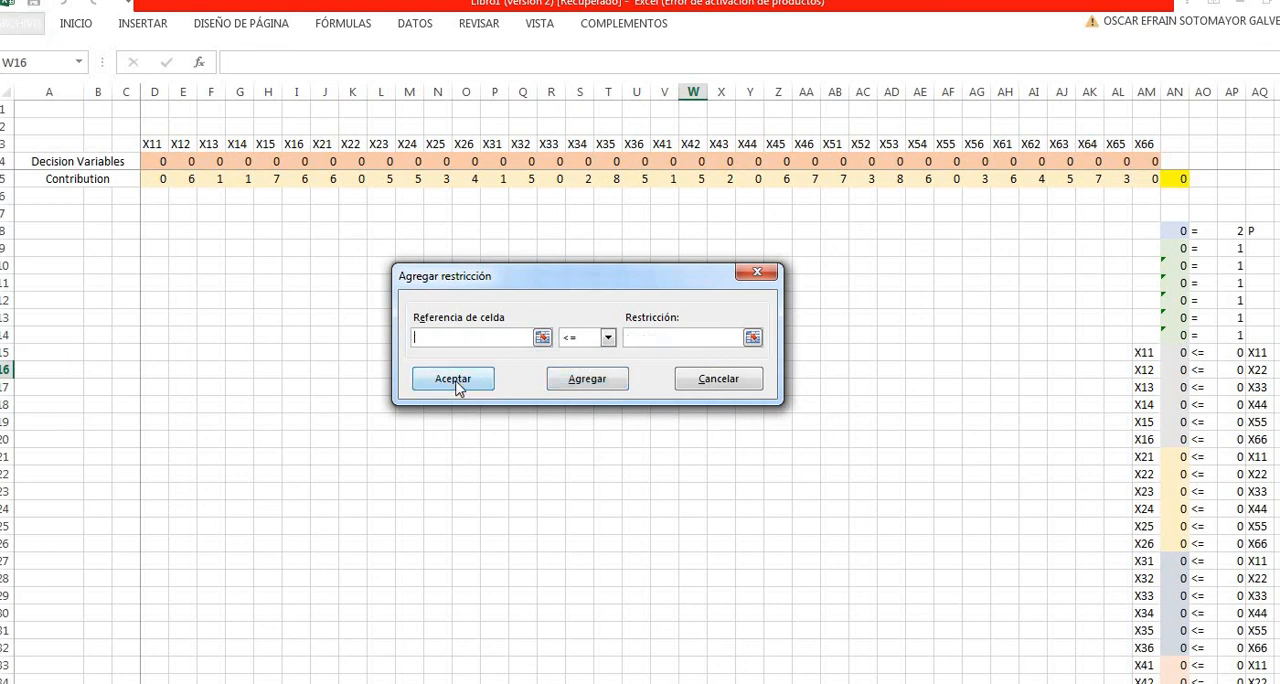
{"action": "left_click", "coordinate": [455, 384]}
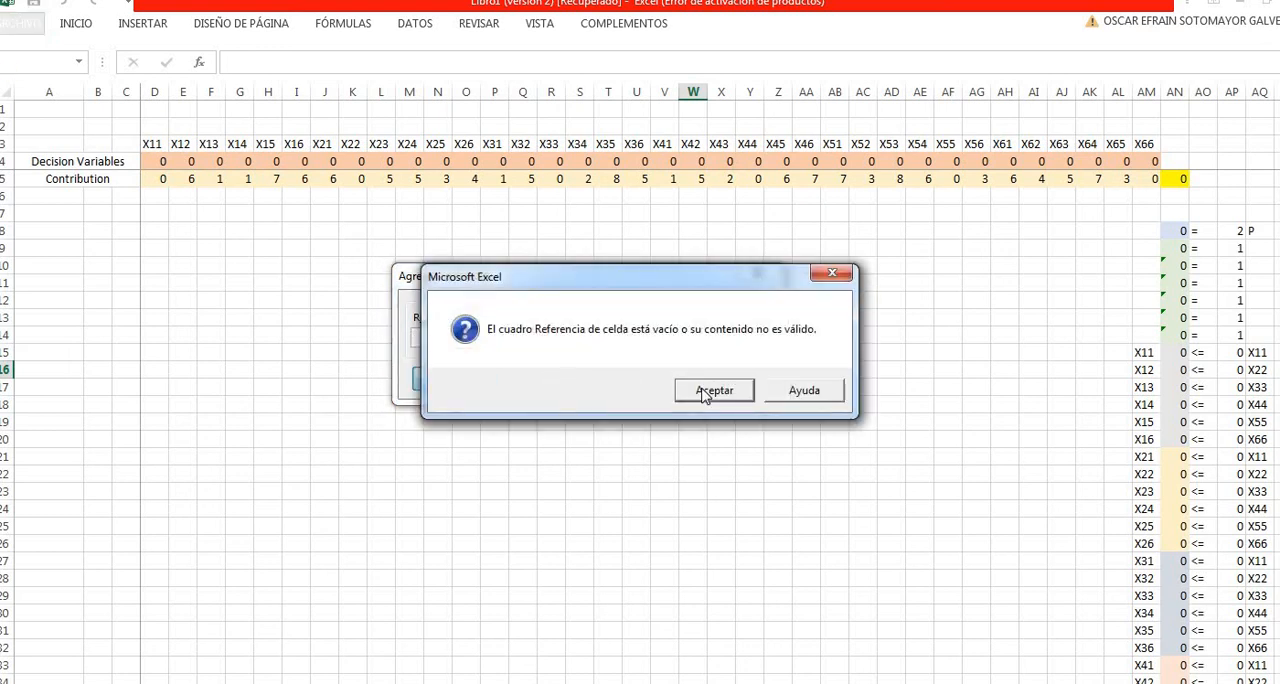
{"action": "key", "text": "Return"}
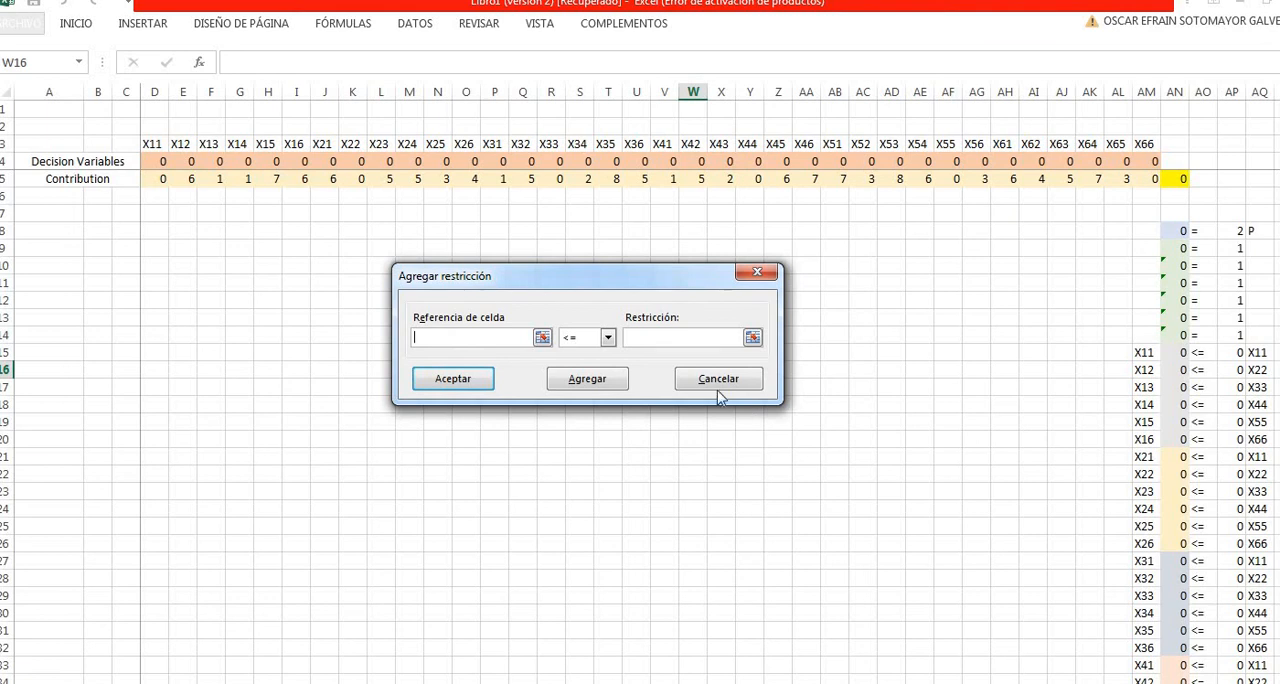
{"action": "left_click", "coordinate": [705, 386]}
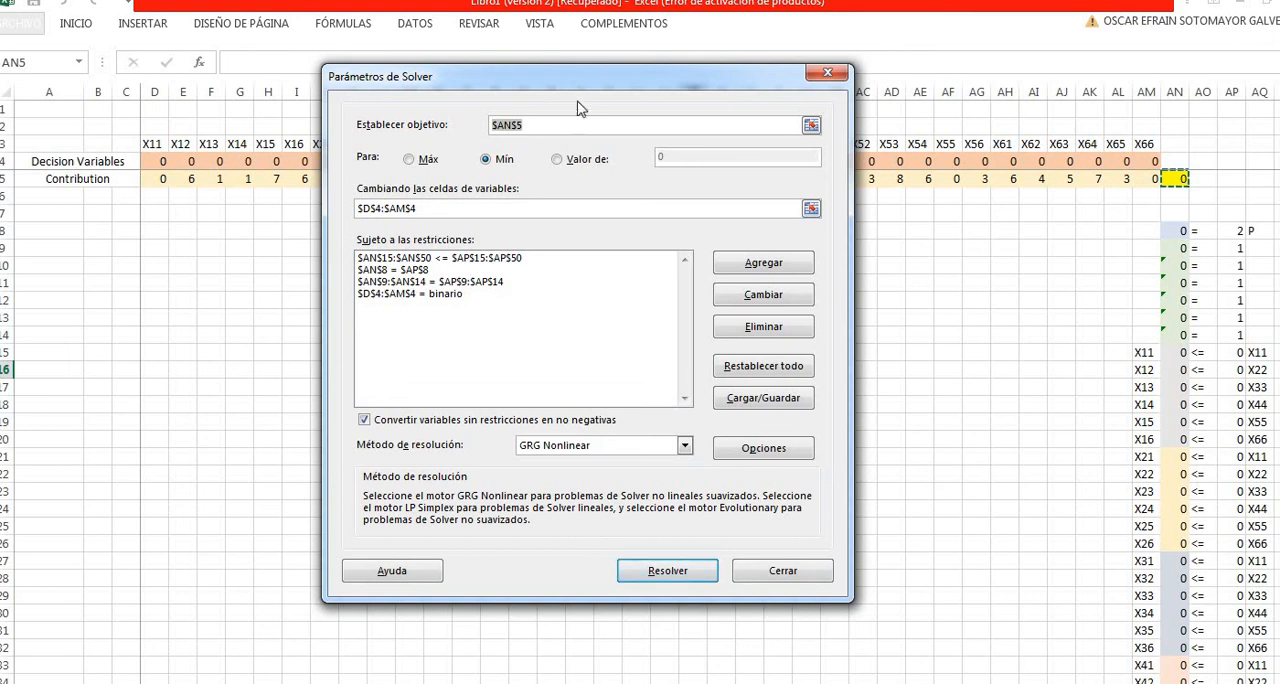
- Run Solver to minimize AN5 with the GRG Nonlinear method and keep its solution
{"action": "left_click_drag", "start_coordinate": [592, 84], "coordinate": [558, 120]}
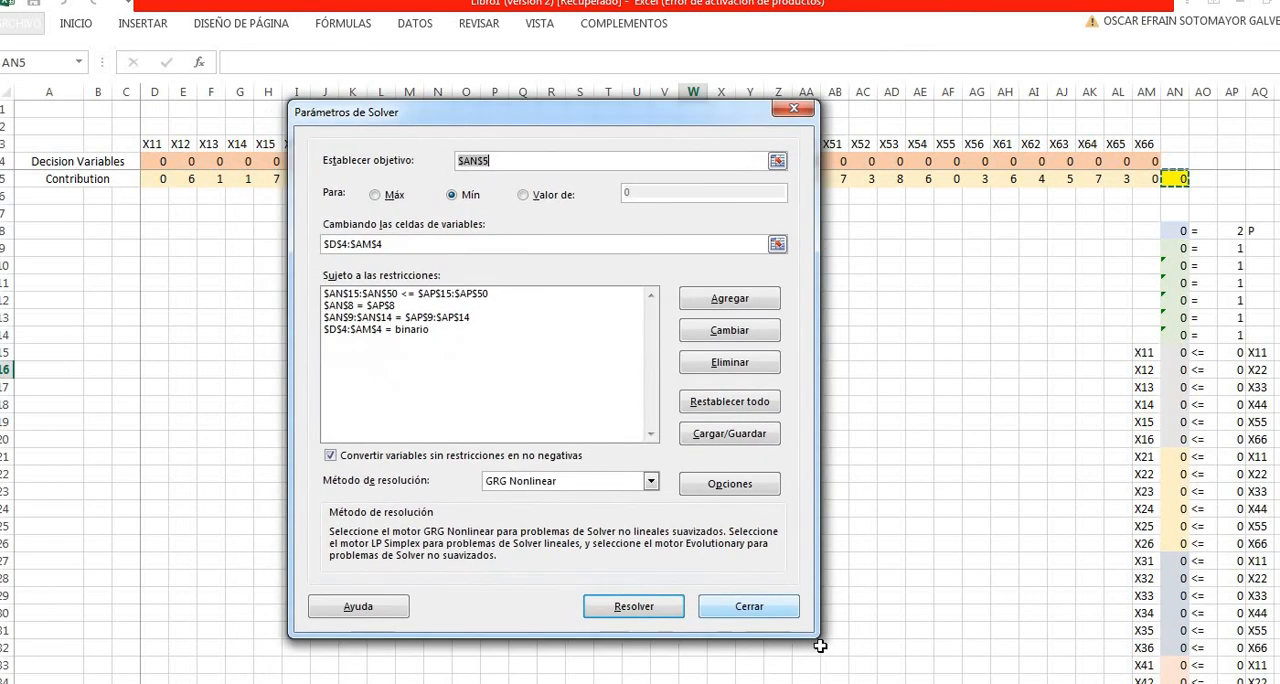
{"action": "left_click_drag", "start_coordinate": [641, 122], "coordinate": [682, 122]}
{"action": "left_click", "coordinate": [688, 624]}
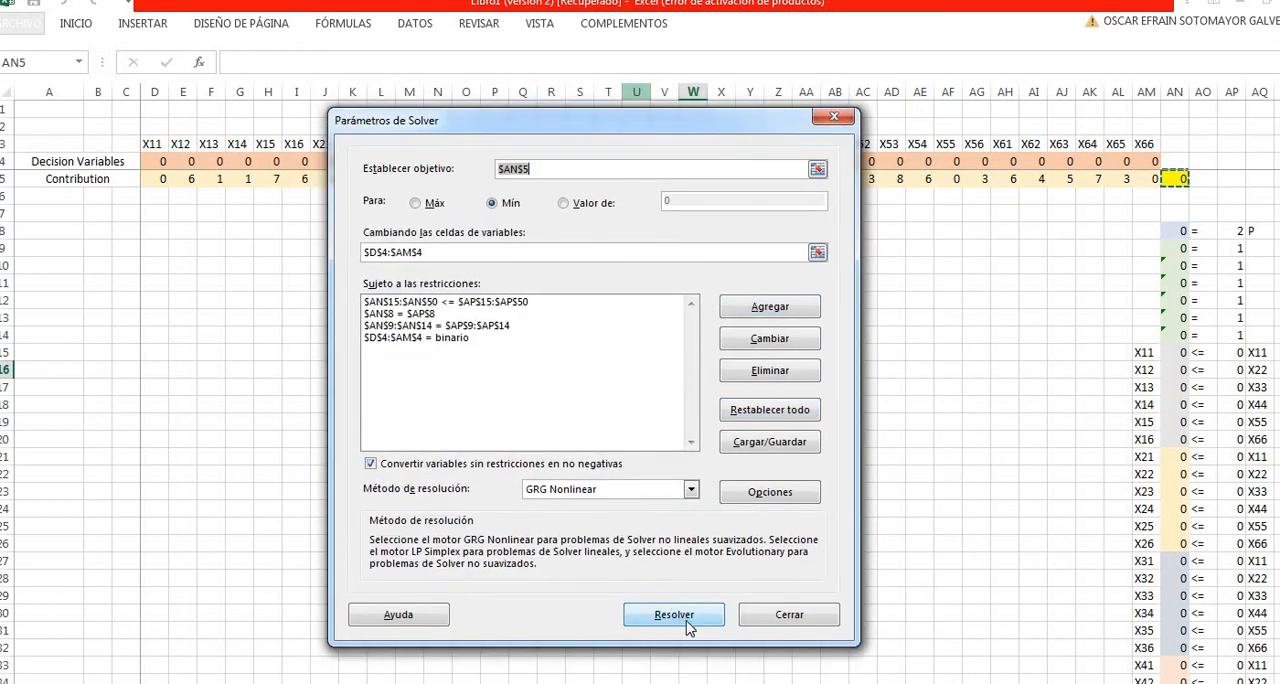
{"action": "left_click_drag", "start_coordinate": [676, 232], "coordinate": [568, 265]}
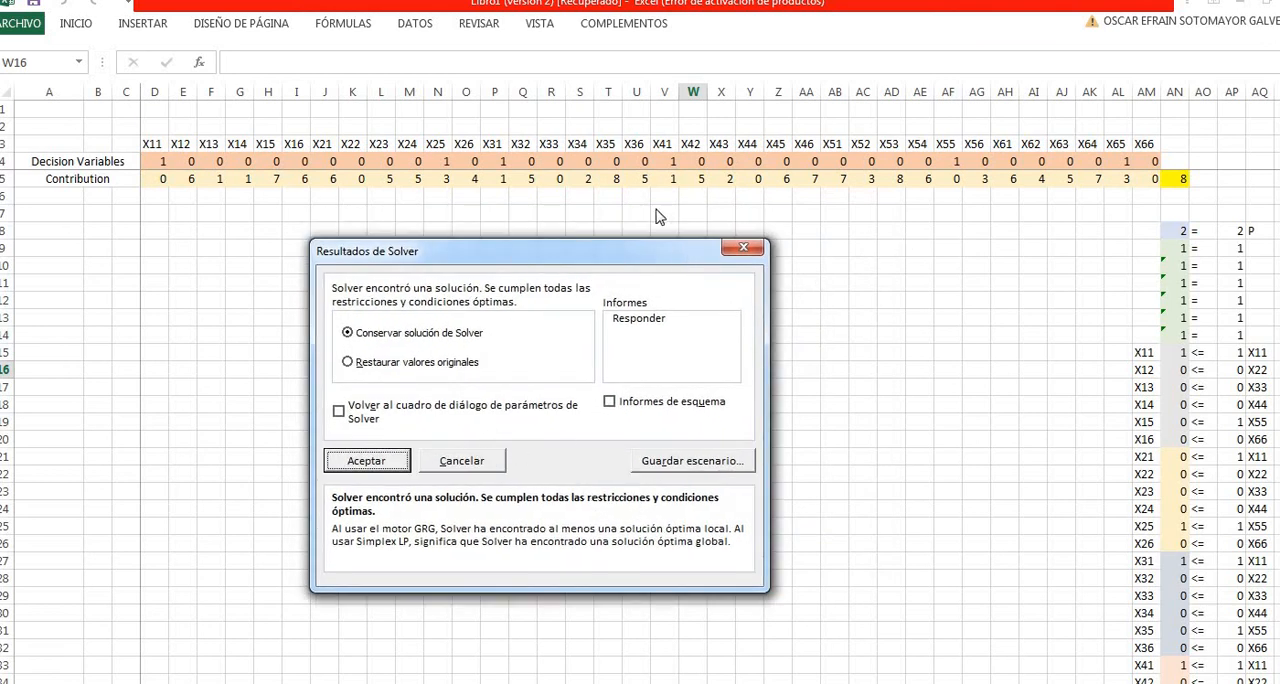
{"action": "left_click", "coordinate": [378, 463]}
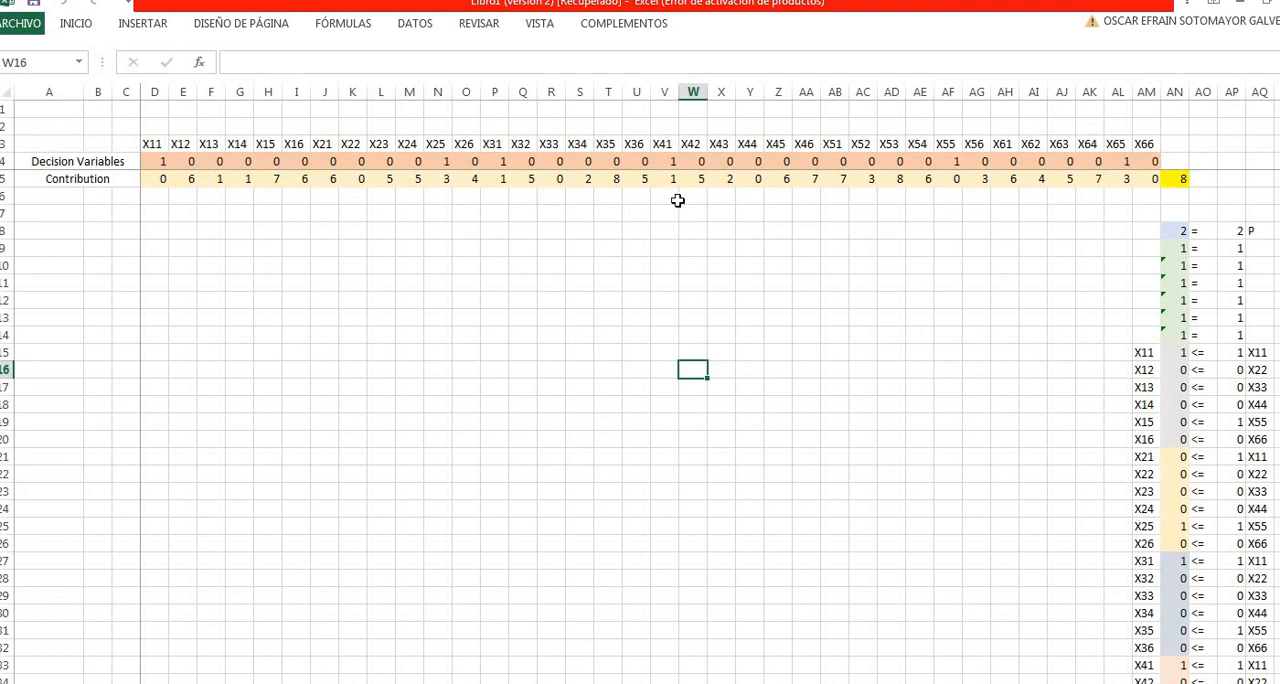
- Set the number of groups P in AP8 to 3
{"action": "left_click", "coordinate": [946, 144]}
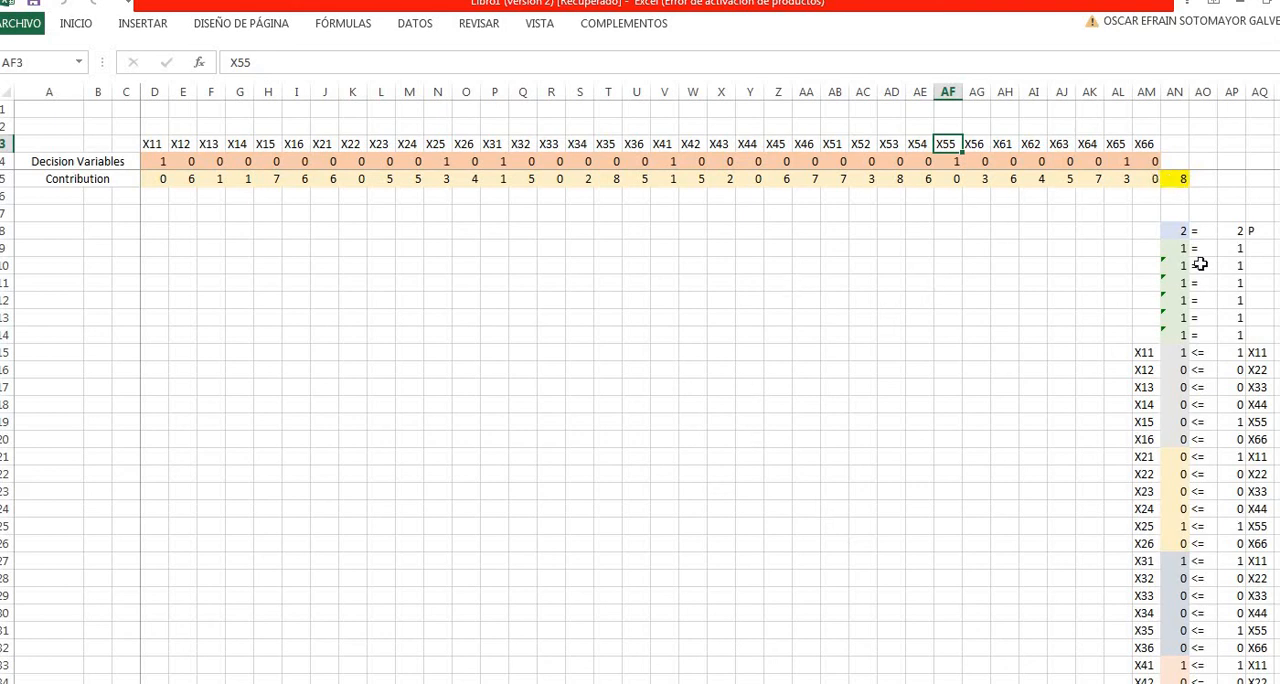
{"action": "left_click", "coordinate": [976, 250]}
{"action": "left_click", "coordinate": [1215, 221]}
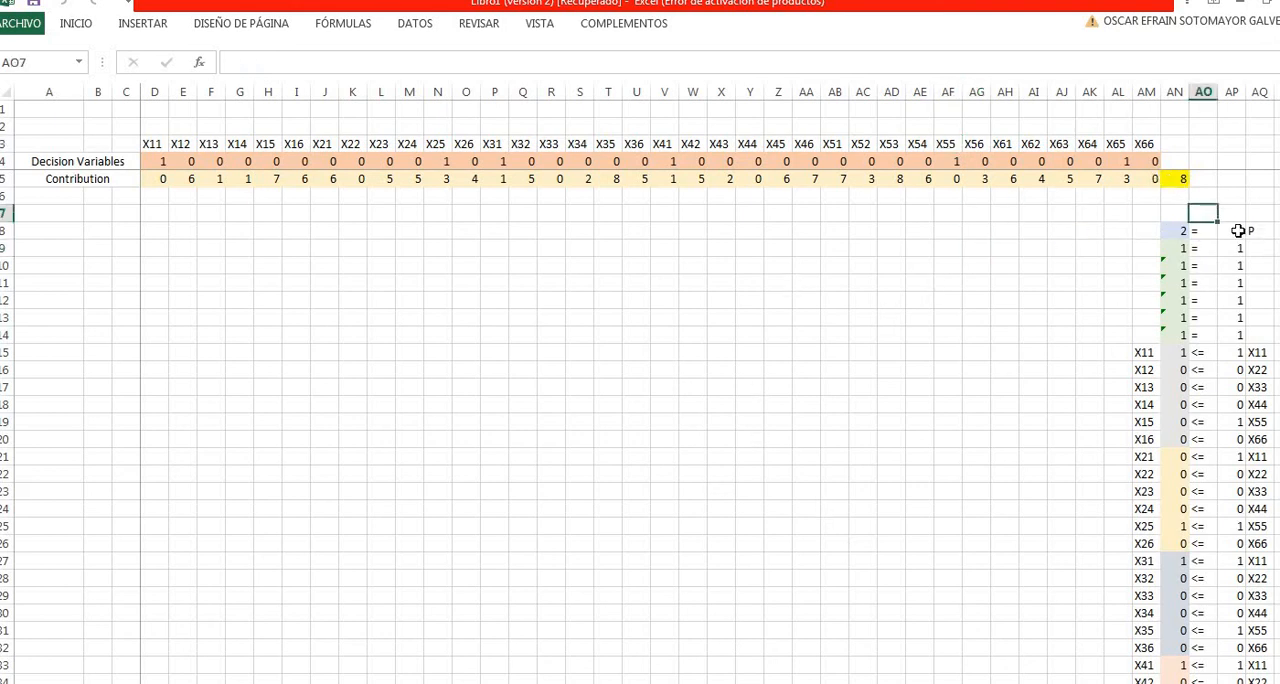
{"action": "left_click", "coordinate": [1233, 230]}
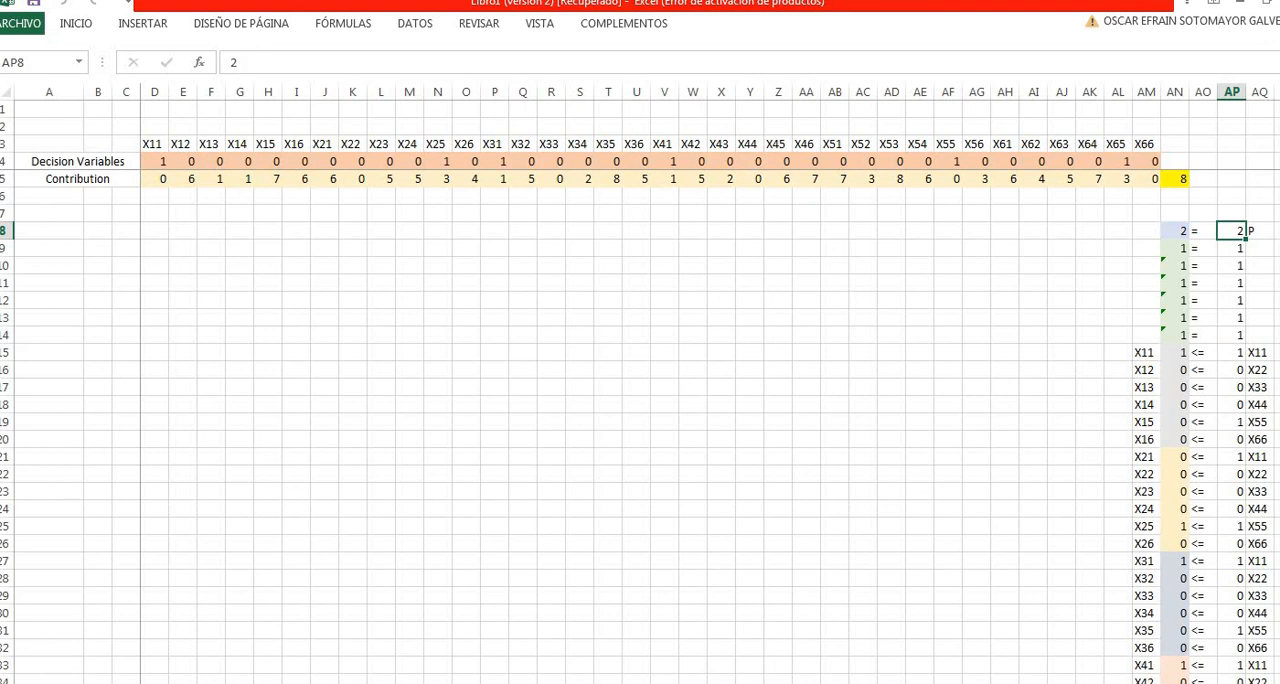
{"action": "left_click", "coordinate": [955, 249]}
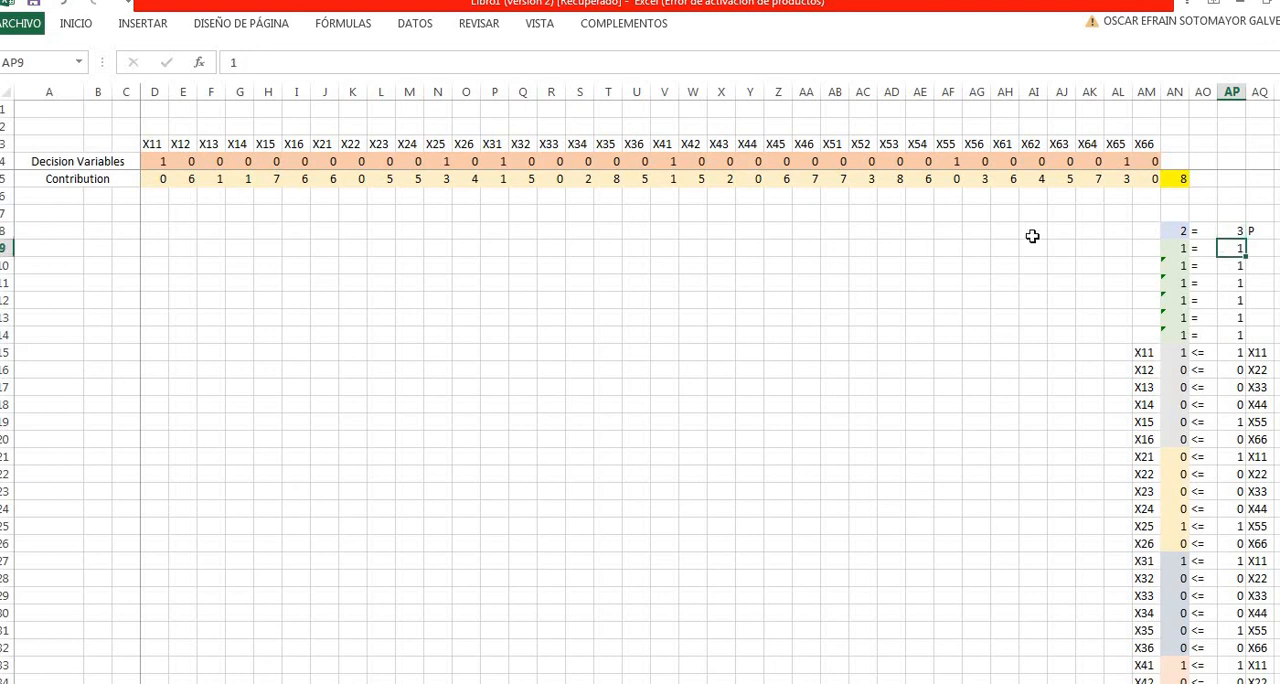
{"action": "left_click", "coordinate": [1233, 232]}
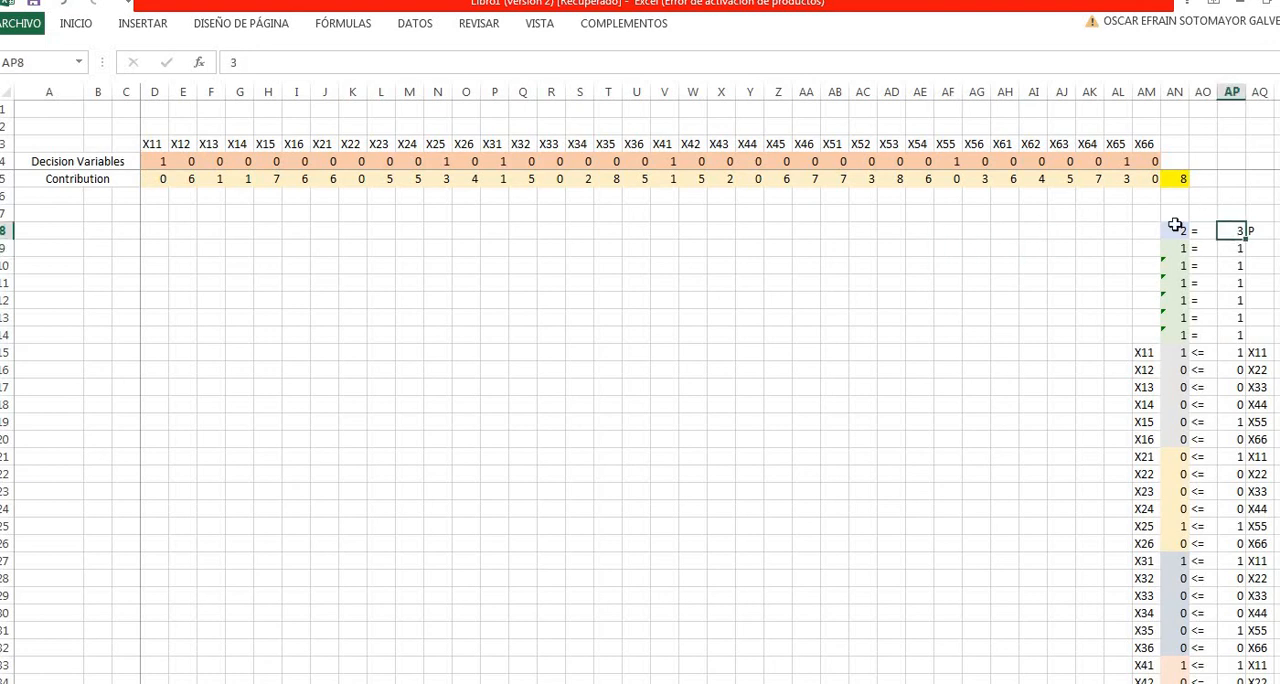
- Solve the model again for three groups with the existing Solver settings, keep the solution, and select the X11 label
{"action": "left_click", "coordinate": [72, 26]}
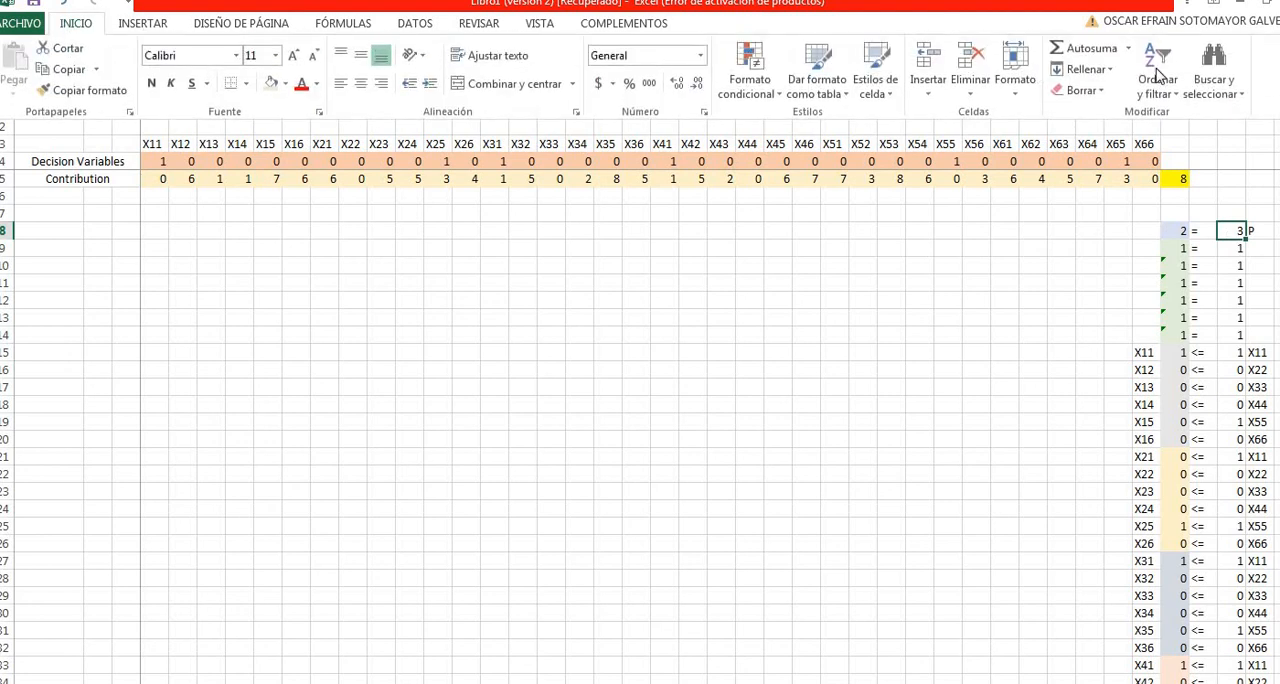
{"action": "left_click", "coordinate": [410, 27]}
{"action": "left_click", "coordinate": [1163, 50]}
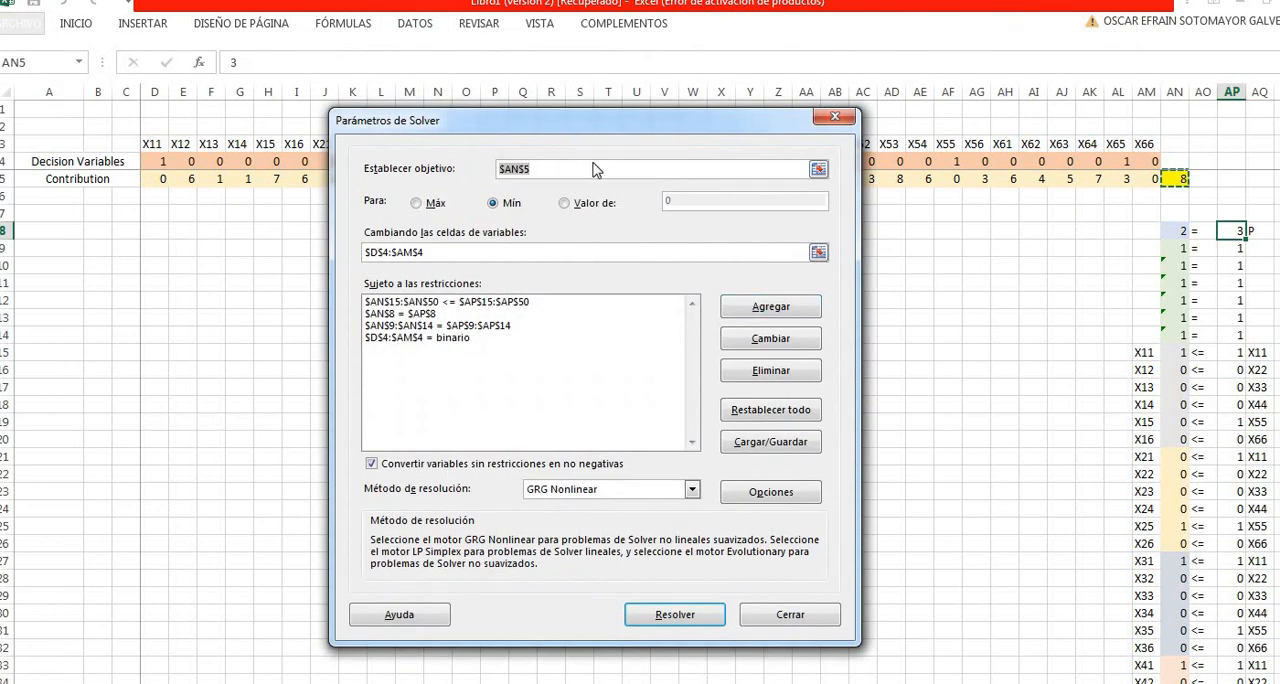
{"action": "left_click_drag", "start_coordinate": [570, 114], "coordinate": [629, 113]}
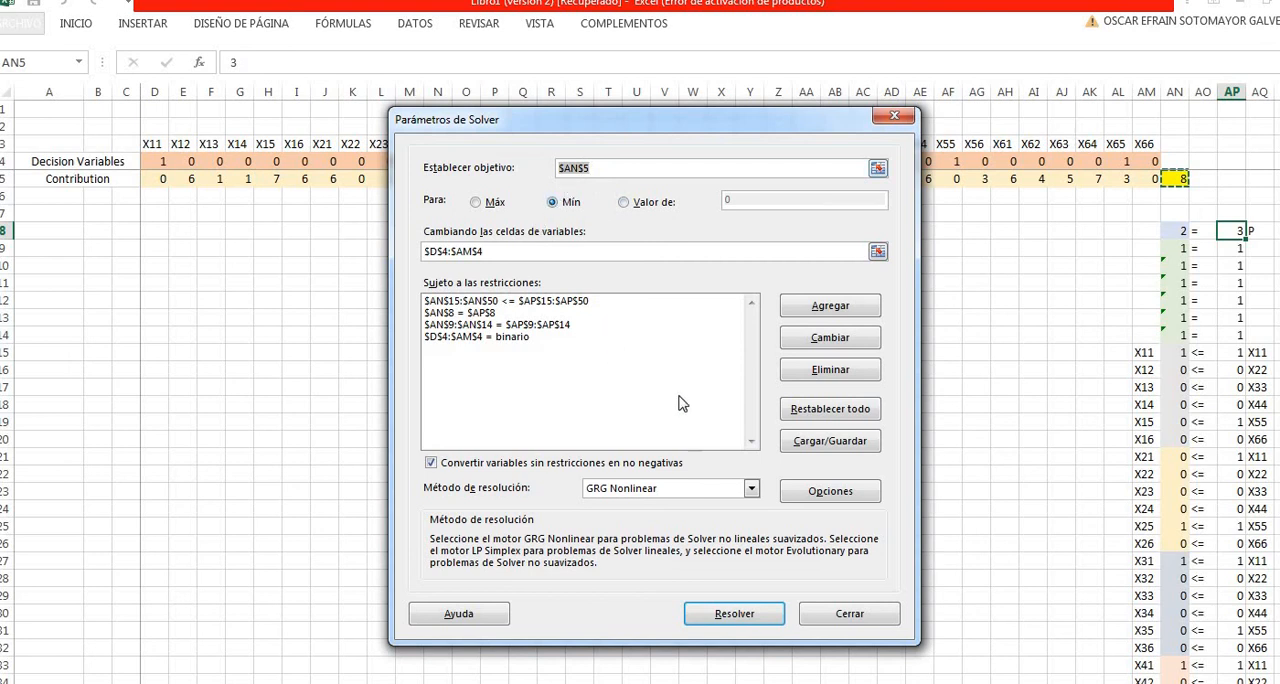
{"action": "left_click", "coordinate": [736, 614]}
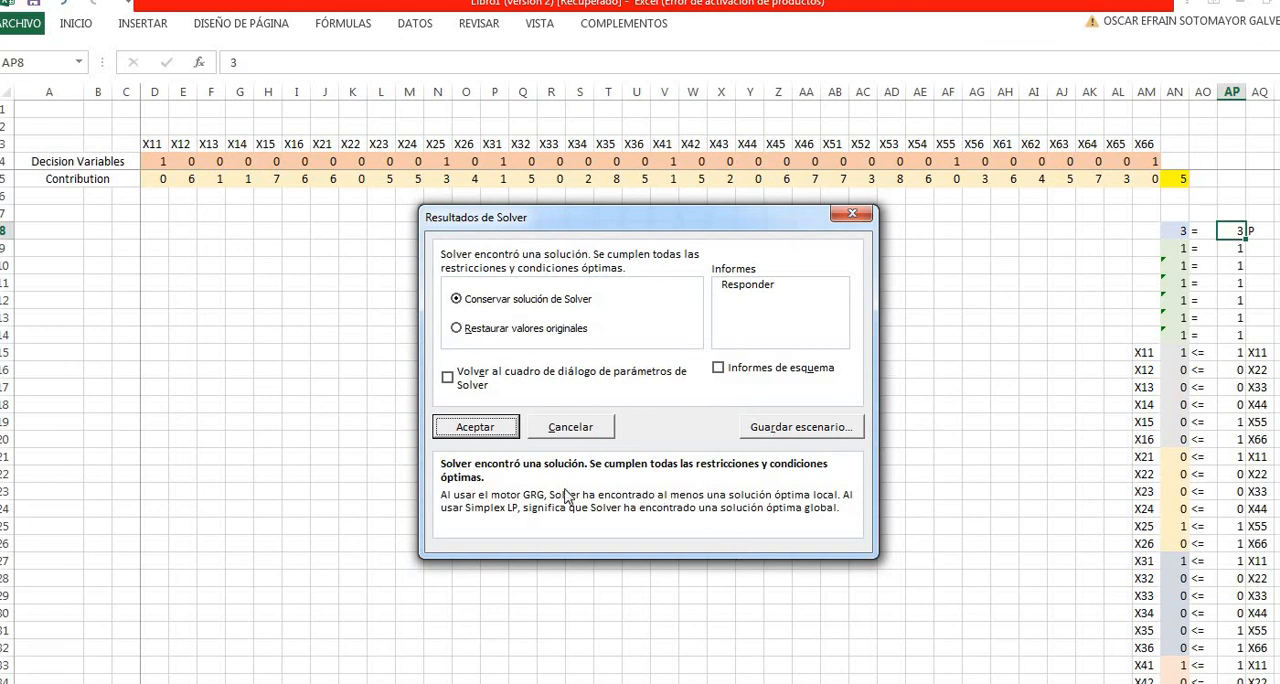
{"action": "left_click", "coordinate": [478, 430]}
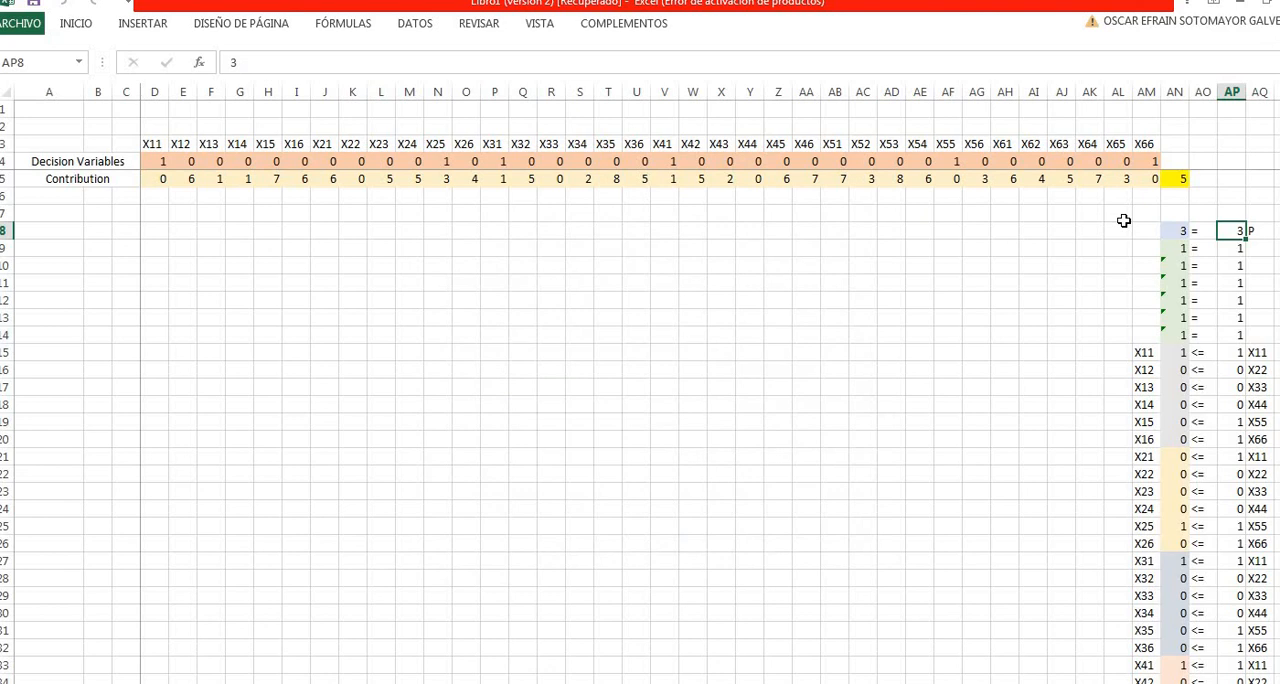
{"action": "left_click", "coordinate": [160, 161]}
{"action": "left_click", "coordinate": [163, 141]}
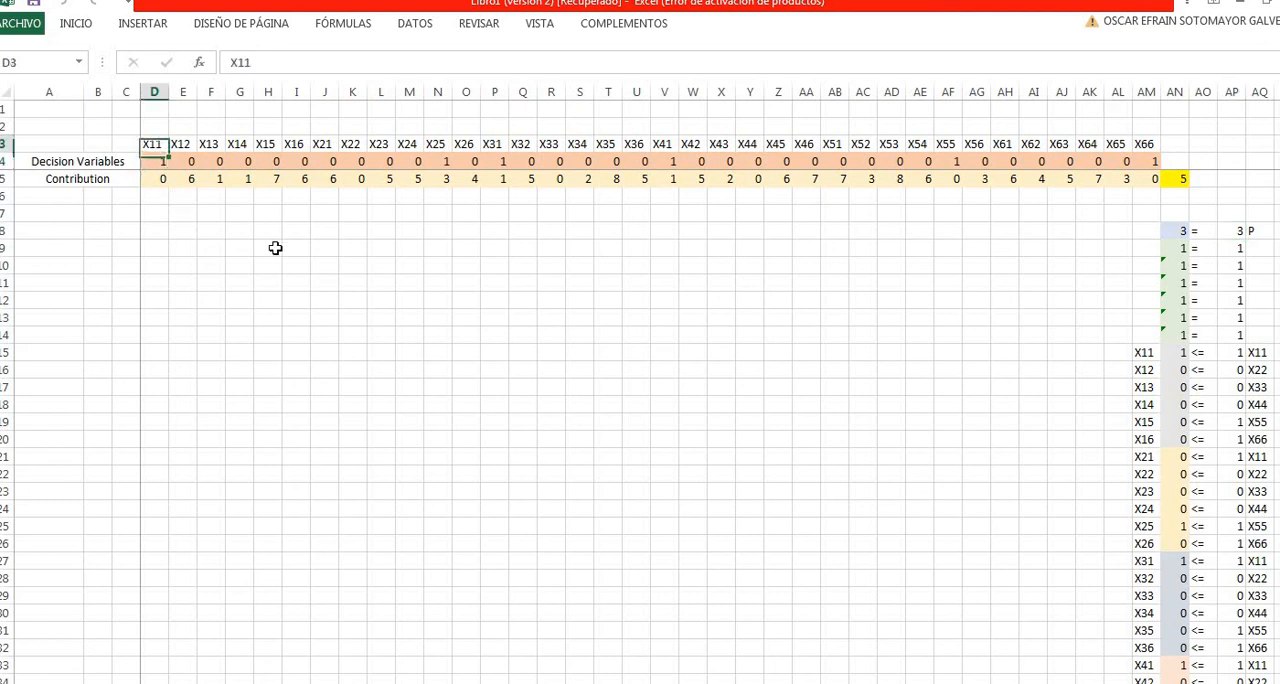